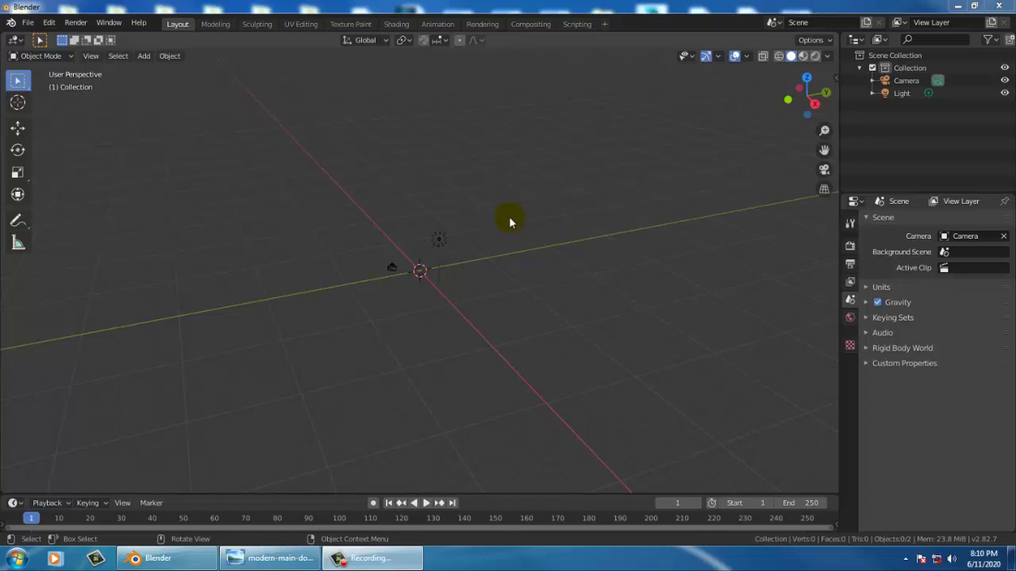
Review the wooden door reference photo, then add a cube at the origin.
{"action": "left_click", "coordinate": [295, 558]}
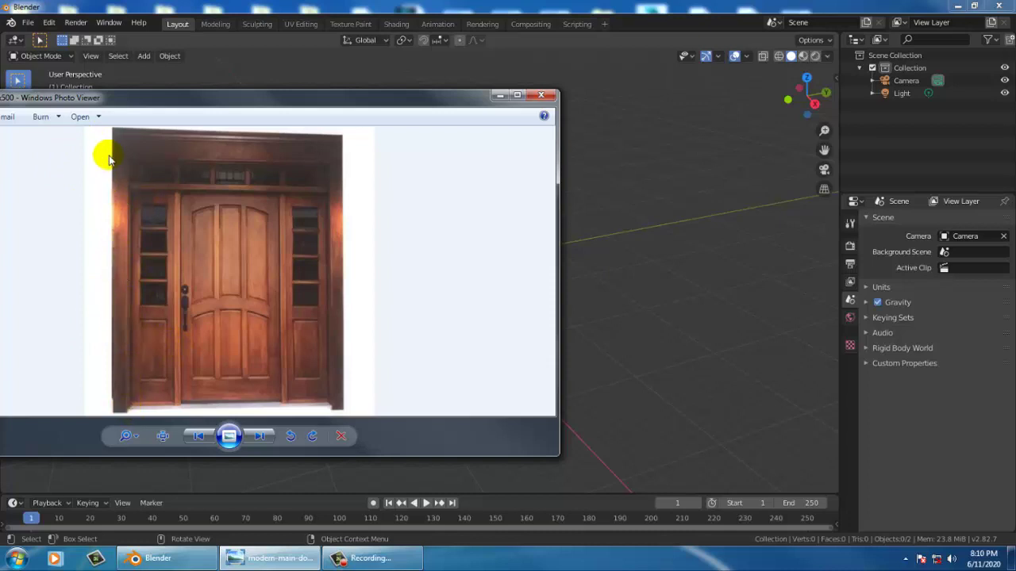
{"action": "left_click", "coordinate": [499, 96]}
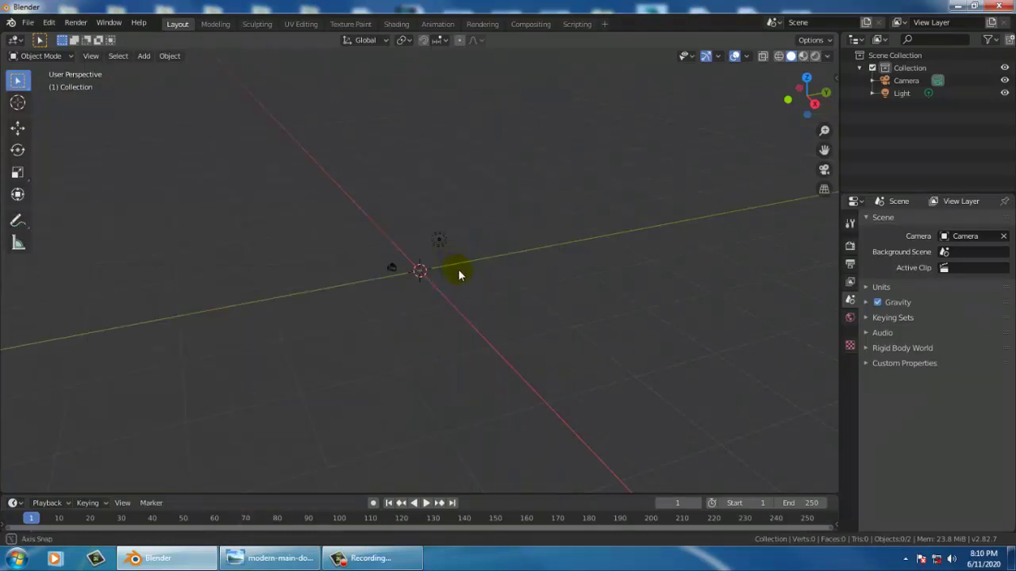
{"action": "middle_click_drag", "start_coordinate": [458, 272], "coordinate": [405, 253]}
{"action": "left_click", "coordinate": [143, 57]}
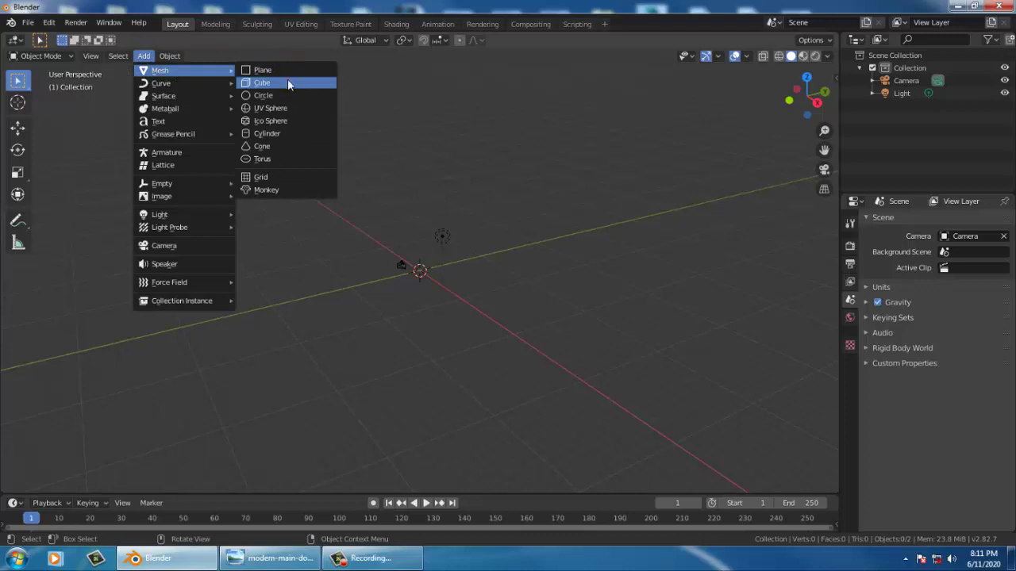
{"action": "left_click", "coordinate": [288, 82]}
Scale the cube to X 0.597 and Y 0.515, keeping Z at 1.000.
{"action": "scroll", "coordinate": [433, 251], "scroll_direction": "up", "scroll_amount": 5}
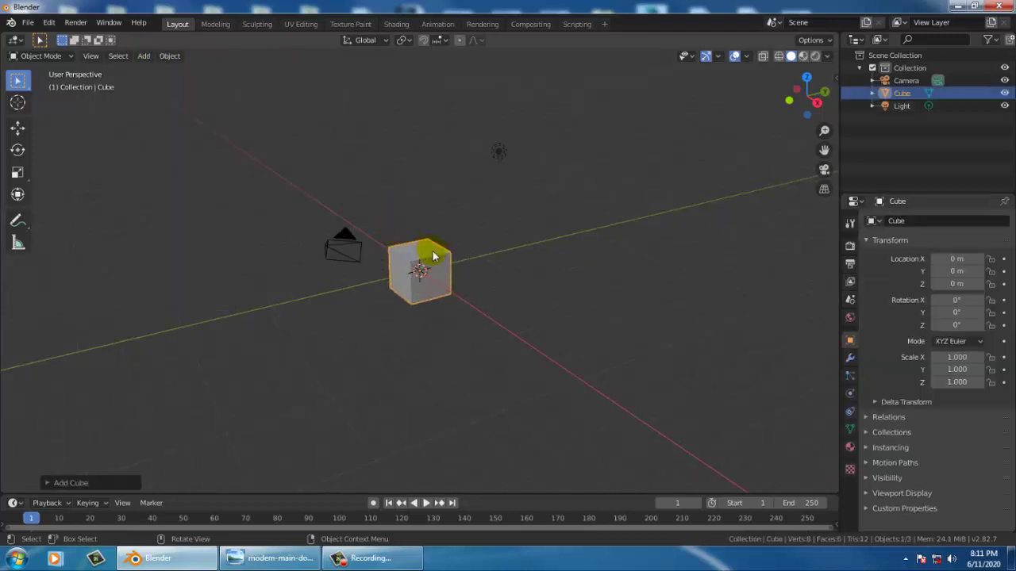
{"action": "scroll", "coordinate": [434, 262], "scroll_direction": "up", "scroll_amount": 2}
{"action": "scroll", "coordinate": [433, 254], "scroll_direction": "down", "scroll_amount": 2}
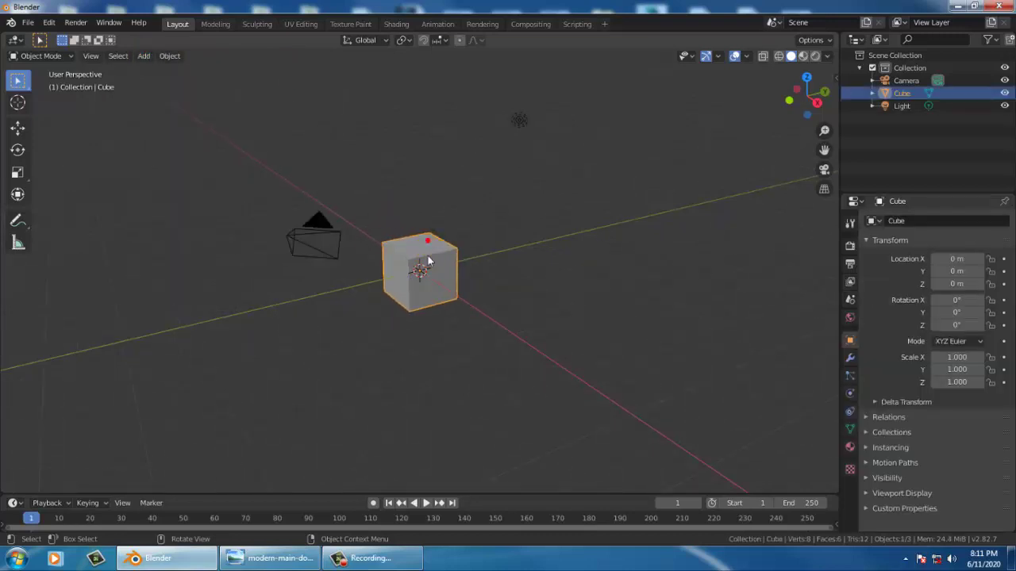
{"action": "scroll", "coordinate": [428, 260], "scroll_direction": "down", "scroll_amount": 2}
{"action": "scroll", "coordinate": [429, 261], "scroll_direction": "up", "scroll_amount": 3}
{"action": "scroll", "coordinate": [417, 254], "scroll_direction": "up", "scroll_amount": 2}
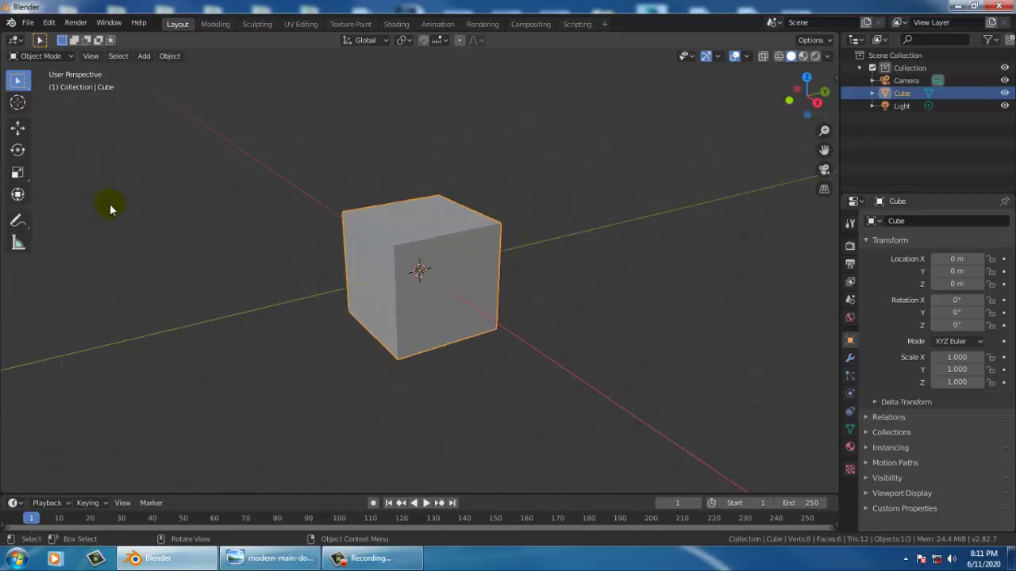
{"action": "left_click", "coordinate": [18, 173]}
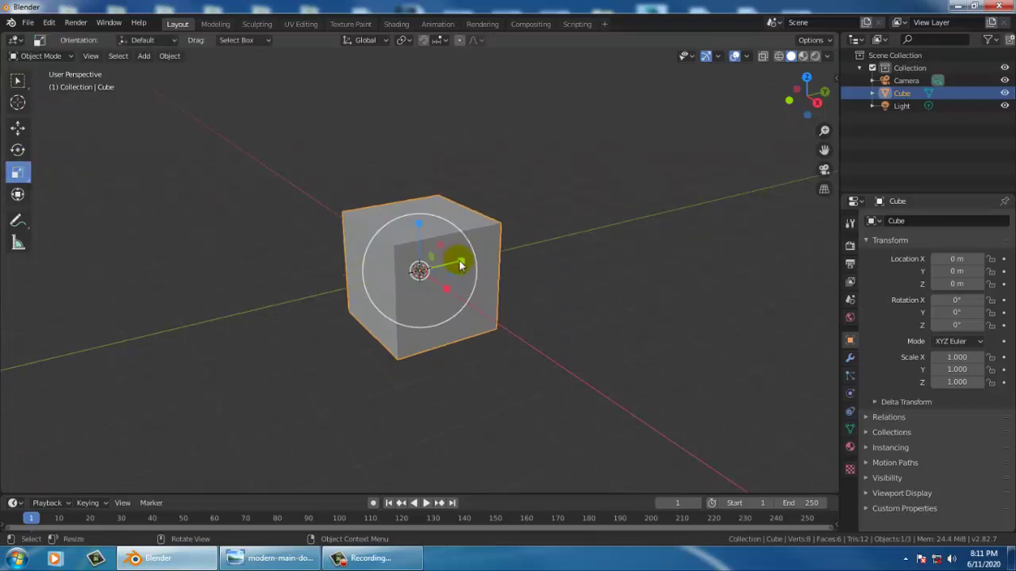
{"action": "mouse_move", "coordinate": [454, 257]}
{"action": "left_mouse_down"}
{"action": "mouse_move", "coordinate": [430, 265]}
{"action": "mouse_move", "coordinate": [433, 275]}
{"action": "left_mouse_up"}
{"action": "scroll", "coordinate": [445, 275], "scroll_direction": "up", "scroll_amount": 2}
{"action": "scroll", "coordinate": [458, 275], "scroll_direction": "up", "scroll_amount": 2}
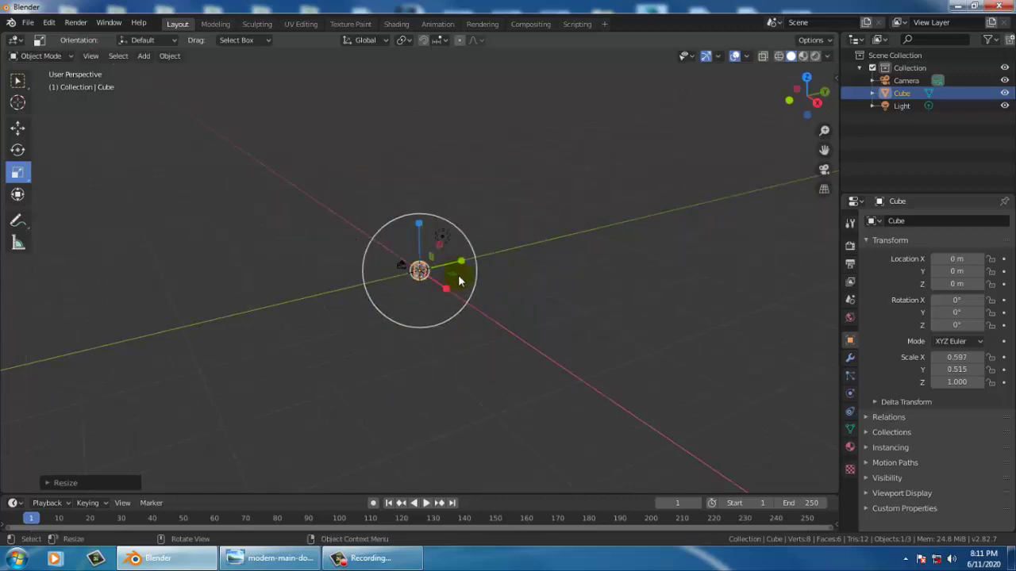
{"action": "mouse_move", "coordinate": [506, 292]}
{"action": "middle_mouse_down"}
{"action": "mouse_move", "coordinate": [511, 275]}
{"action": "mouse_move", "coordinate": [442, 265]}
{"action": "mouse_move", "coordinate": [453, 261]}
{"action": "mouse_move", "coordinate": [423, 243]}
{"action": "middle_mouse_up"}
{"action": "scroll", "coordinate": [423, 243], "scroll_direction": "down", "scroll_amount": 2}
{"action": "scroll", "coordinate": [419, 238], "scroll_direction": "down", "scroll_amount": 2}
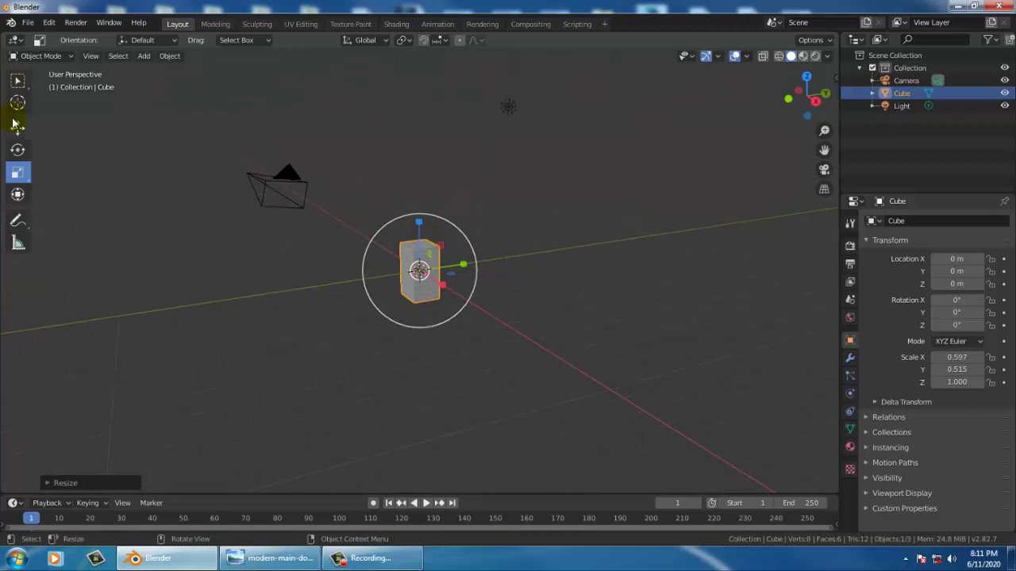
{"action": "left_click", "coordinate": [62, 55]}
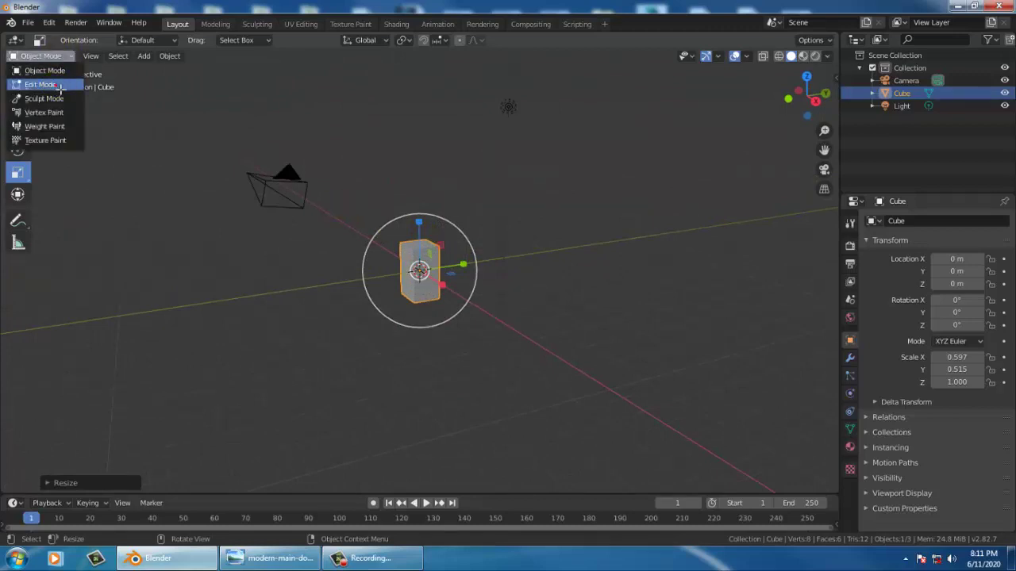
In Edit Mode, raise the cube's top face along Z into a tall column.
{"action": "left_click", "coordinate": [60, 85]}
{"action": "scroll", "coordinate": [481, 222], "scroll_direction": "up", "scroll_amount": 2}
{"action": "scroll", "coordinate": [440, 231], "scroll_direction": "up", "scroll_amount": 2}
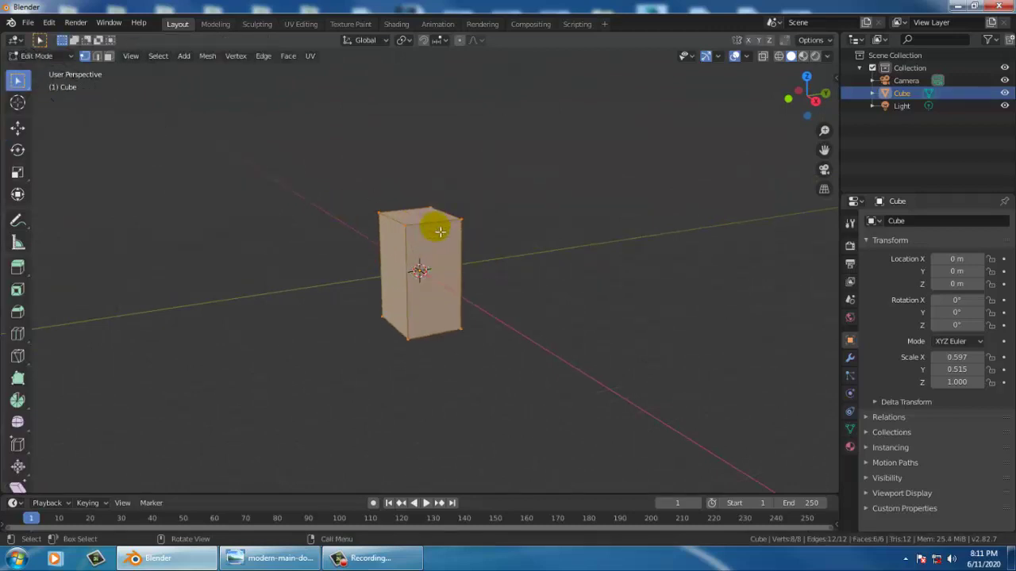
{"action": "left_click", "coordinate": [109, 57]}
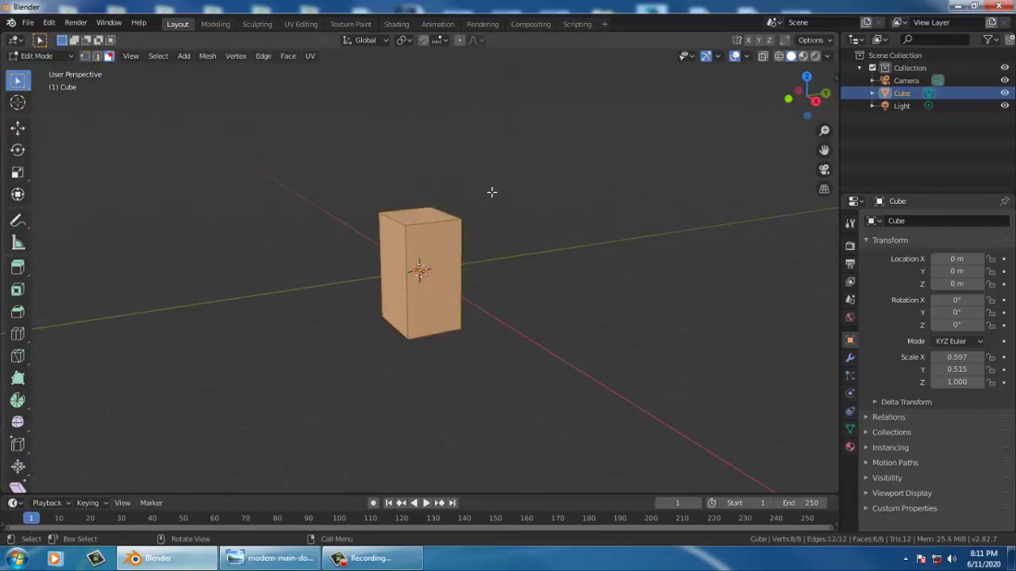
{"action": "left_click", "coordinate": [435, 213]}
{"action": "scroll", "coordinate": [509, 263], "scroll_direction": "up", "scroll_amount": 2}
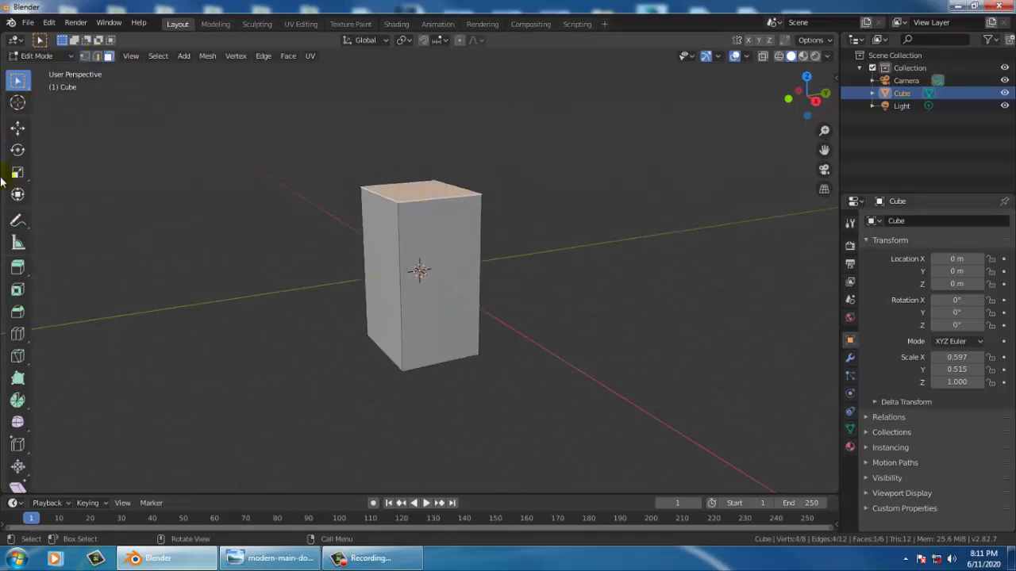
{"action": "left_click", "coordinate": [17, 128]}
{"action": "scroll", "coordinate": [499, 205], "scroll_direction": "up", "scroll_amount": 5}
{"action": "scroll", "coordinate": [481, 204], "scroll_direction": "down", "scroll_amount": 5}
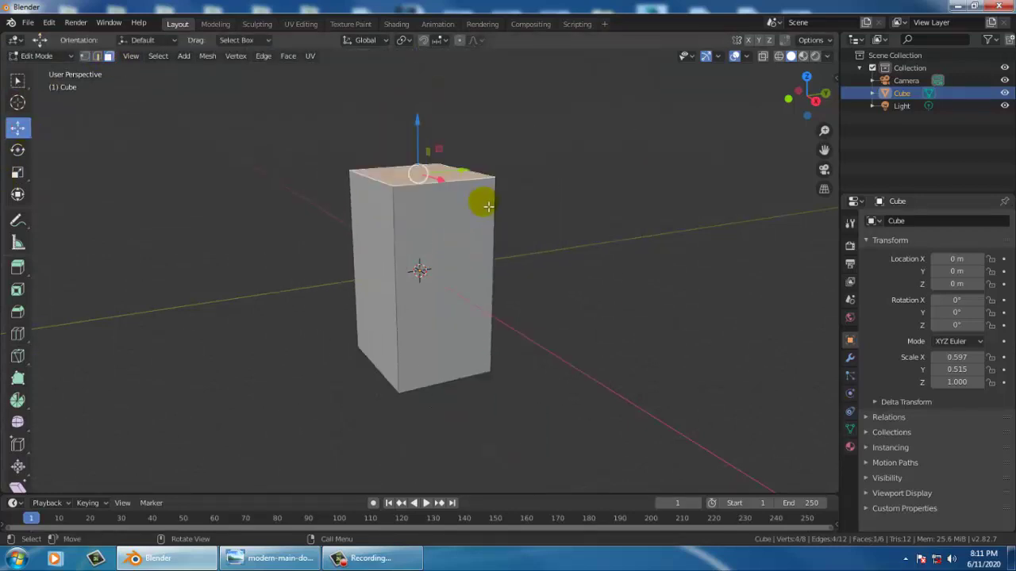
{"action": "scroll", "coordinate": [479, 207], "scroll_direction": "down", "scroll_amount": 4}
{"action": "scroll", "coordinate": [446, 219], "scroll_direction": "down", "scroll_amount": 2}
{"action": "left_click_drag", "start_coordinate": [423, 215], "coordinate": [411, 484]}
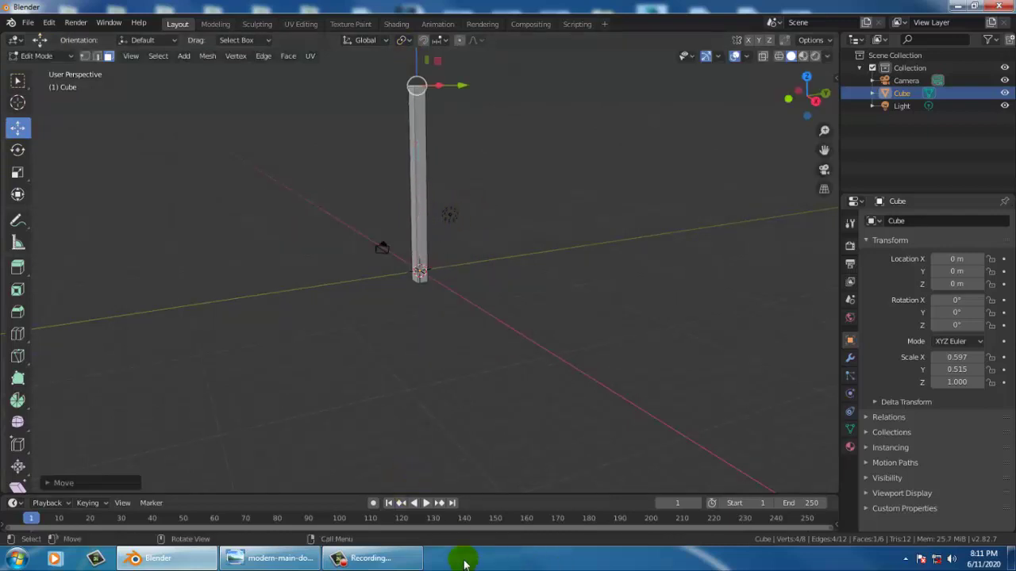
Add a horizontal edge loop near the column top and return to Object Mode.
{"action": "mouse_move", "coordinate": [522, 220]}
{"action": "middle_mouse_down"}
{"action": "mouse_move", "coordinate": [484, 322]}
{"action": "mouse_move", "coordinate": [460, 248]}
{"action": "mouse_move", "coordinate": [456, 297]}
{"action": "mouse_move", "coordinate": [415, 272]}
{"action": "mouse_move", "coordinate": [428, 254]}
{"action": "middle_mouse_up"}
{"action": "scroll", "coordinate": [428, 254], "scroll_direction": "up", "scroll_amount": 3}
{"action": "middle_click_drag", "start_coordinate": [411, 175], "coordinate": [394, 275]}
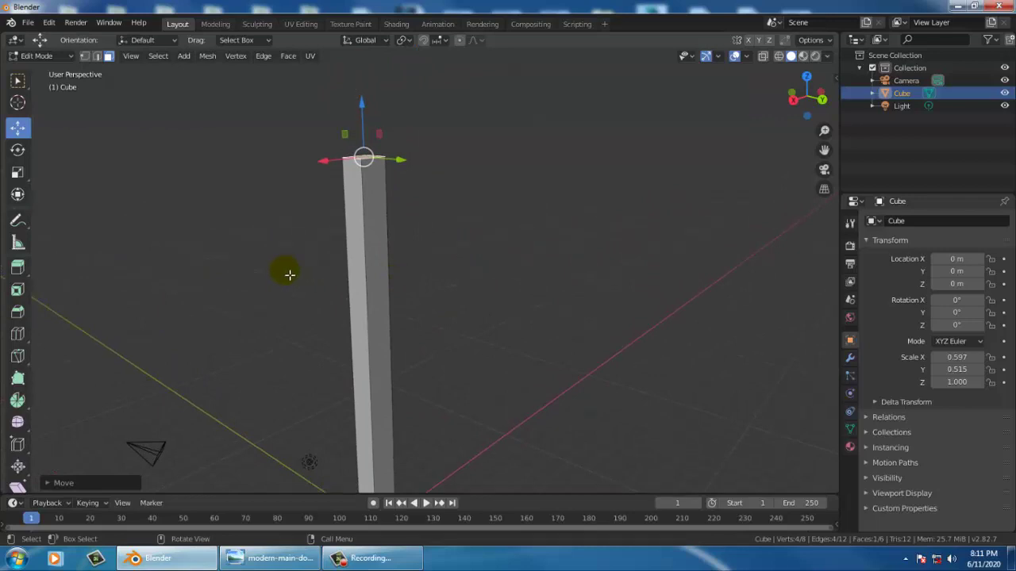
{"action": "key", "text": "ctrl+r"}
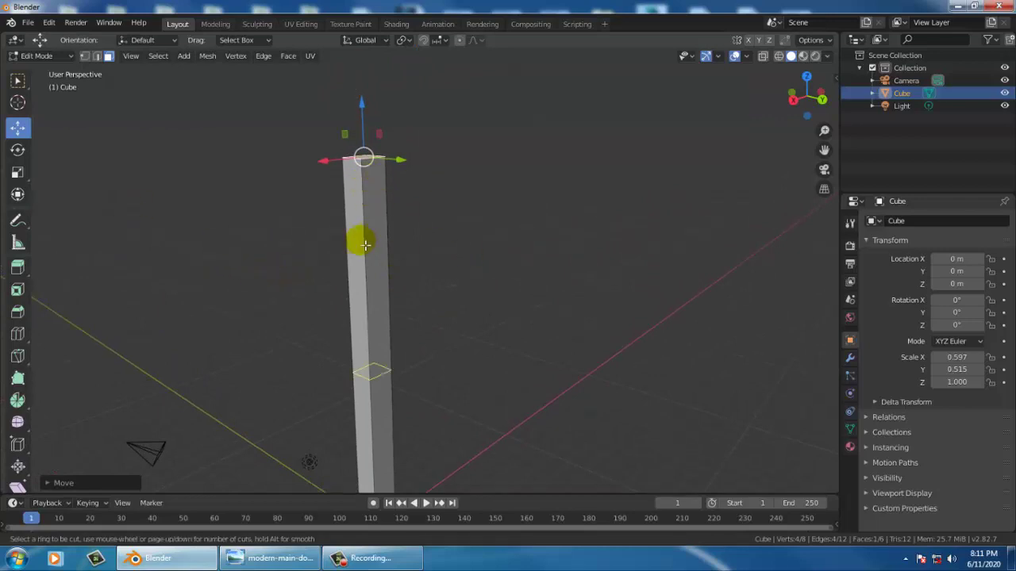
{"action": "left_click", "coordinate": [364, 244]}
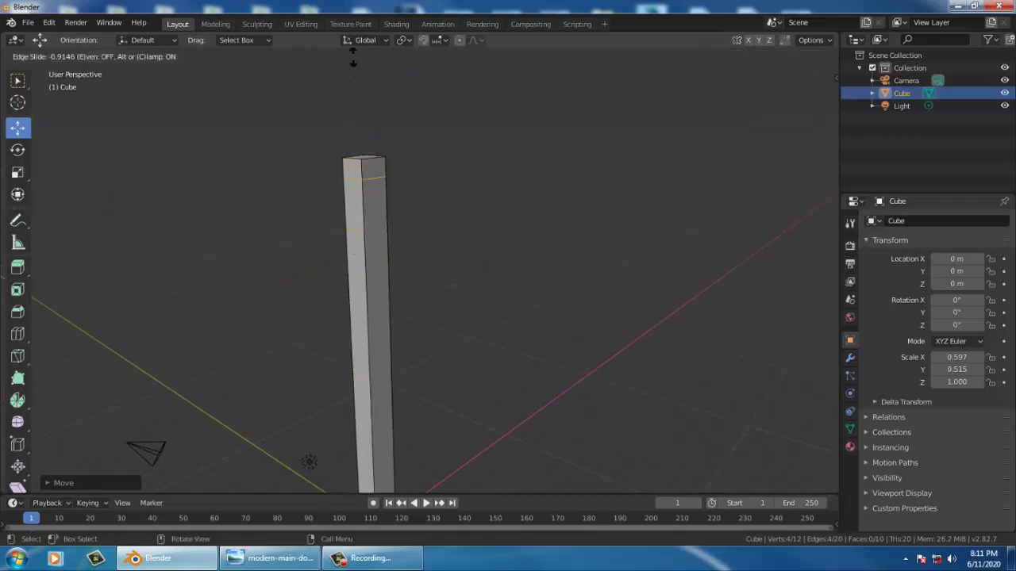
{"action": "left_click", "coordinate": [354, 59]}
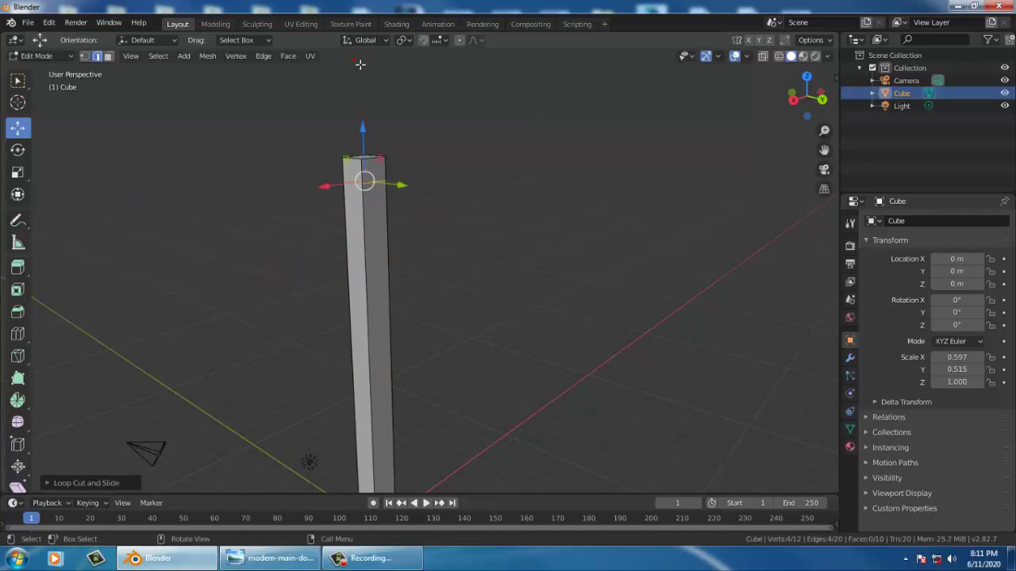
{"action": "middle_click_drag", "start_coordinate": [410, 254], "coordinate": [460, 235]}
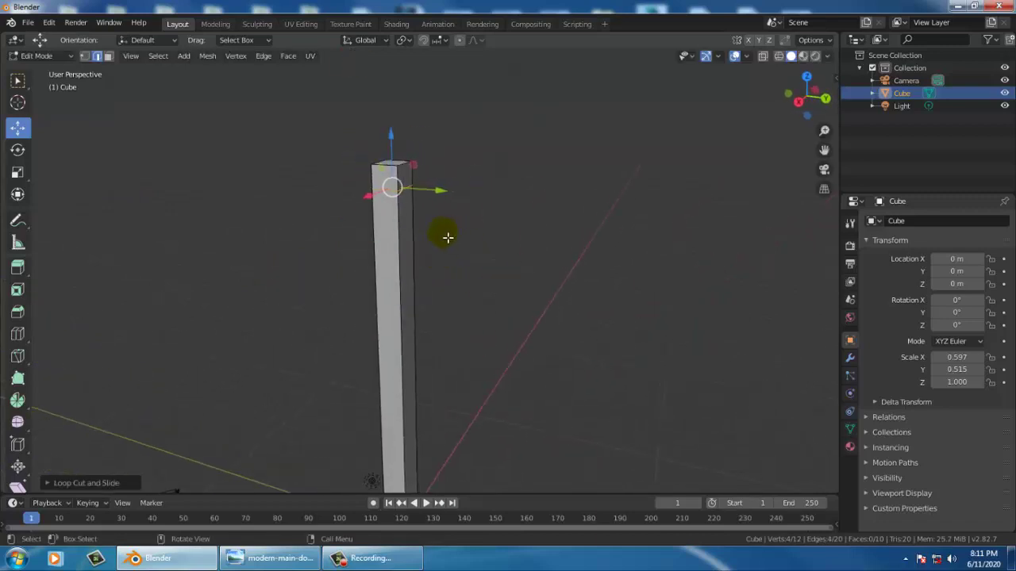
{"action": "left_click", "coordinate": [67, 54]}
{"action": "left_click", "coordinate": [44, 71]}
{"action": "middle_click_drag", "start_coordinate": [425, 315], "coordinate": [526, 339]}
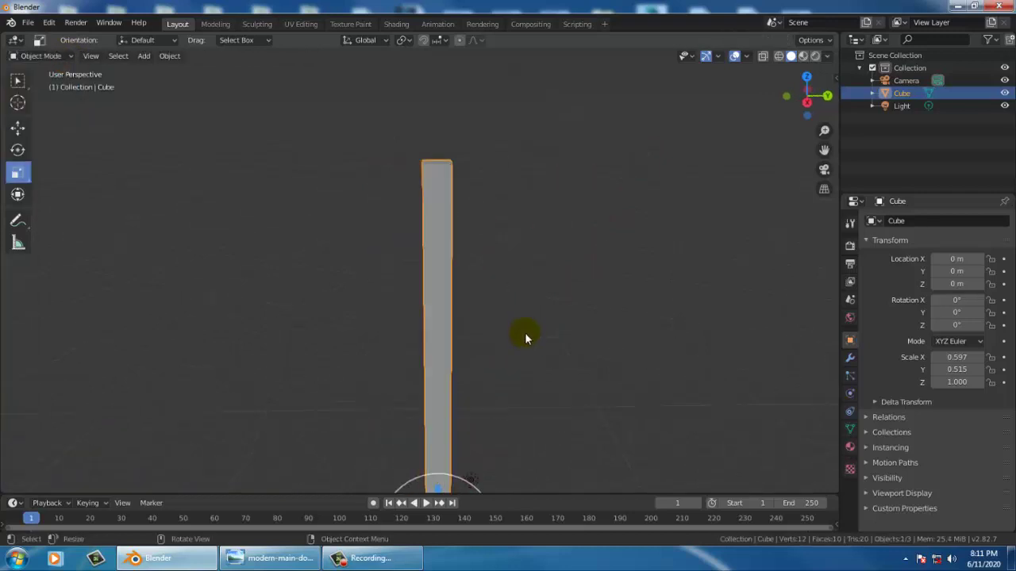
{"action": "mouse_move", "coordinate": [432, 233]}
{"action": "middle_mouse_down"}
{"action": "mouse_move", "coordinate": [571, 297]}
{"action": "mouse_move", "coordinate": [466, 232]}
{"action": "mouse_move", "coordinate": [516, 270]}
{"action": "middle_mouse_up"}
{"action": "left_click", "coordinate": [18, 127]}
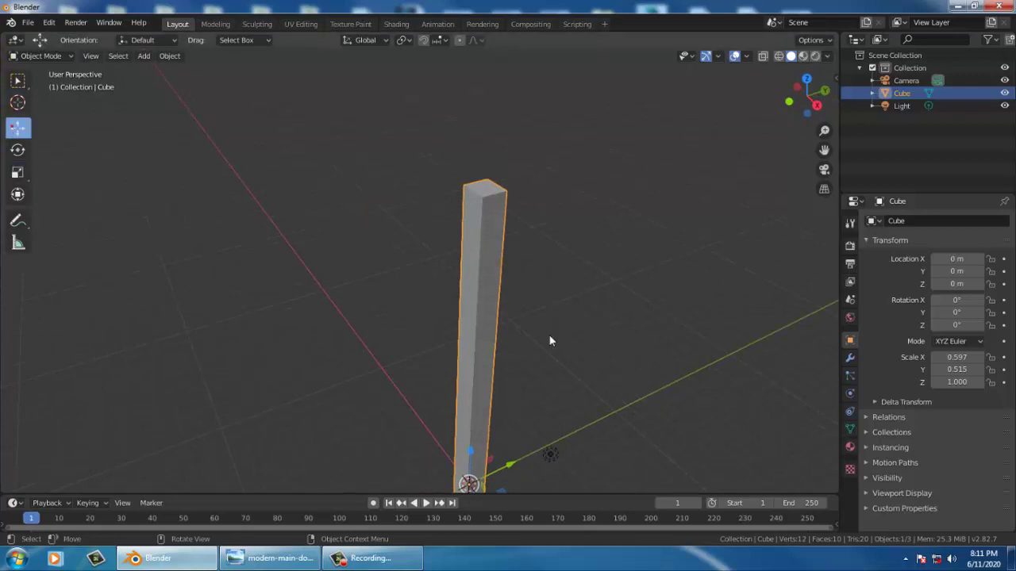
{"action": "mouse_move", "coordinate": [548, 334]}
{"action": "middle_mouse_down"}
{"action": "mouse_move", "coordinate": [488, 231]}
{"action": "mouse_move", "coordinate": [585, 381]}
{"action": "mouse_move", "coordinate": [608, 367]}
{"action": "mouse_move", "coordinate": [551, 306]}
{"action": "middle_mouse_up"}
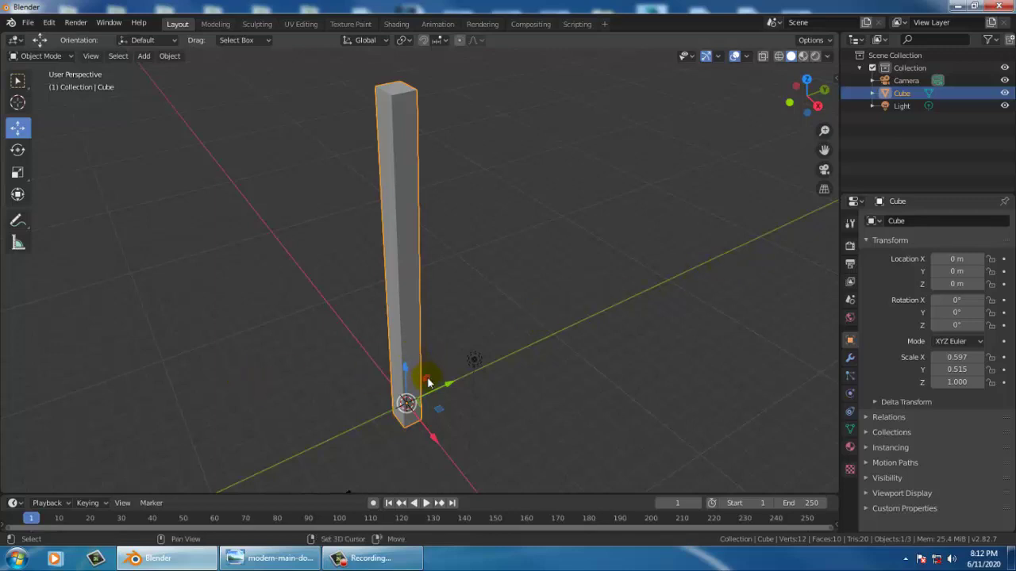
{"action": "key", "text": "shift+d"}
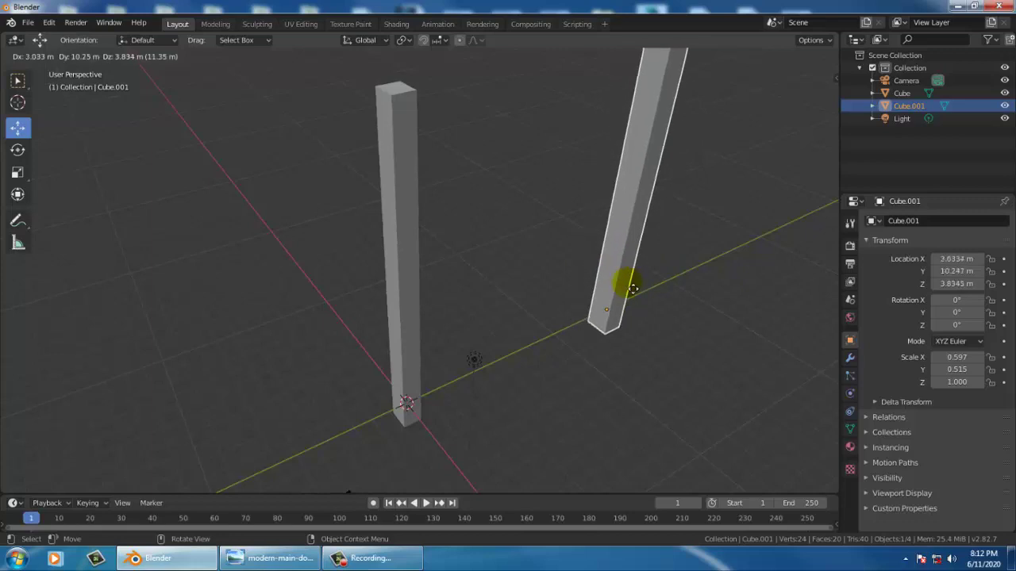
{"action": "left_click", "coordinate": [633, 288]}
{"action": "mouse_move", "coordinate": [648, 323]}
{"action": "middle_mouse_down"}
{"action": "mouse_move", "coordinate": [520, 261]}
{"action": "mouse_move", "coordinate": [580, 282]}
{"action": "mouse_move", "coordinate": [496, 334]}
{"action": "mouse_move", "coordinate": [547, 383]}
{"action": "mouse_move", "coordinate": [564, 380]}
{"action": "mouse_move", "coordinate": [544, 314]}
{"action": "mouse_move", "coordinate": [589, 310]}
{"action": "middle_mouse_up"}
{"action": "key", "text": "Delete"}
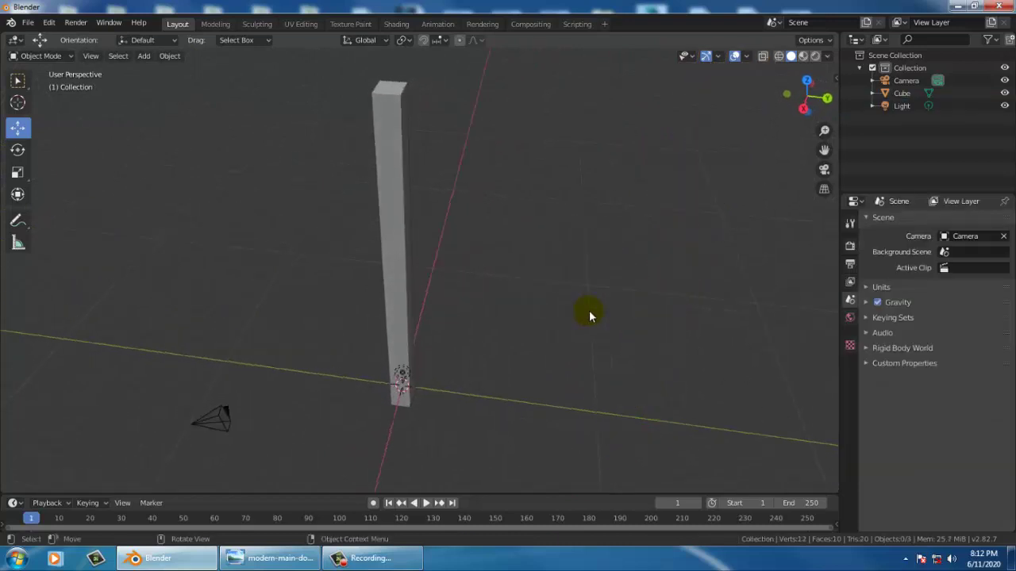
{"action": "left_click", "coordinate": [403, 233]}
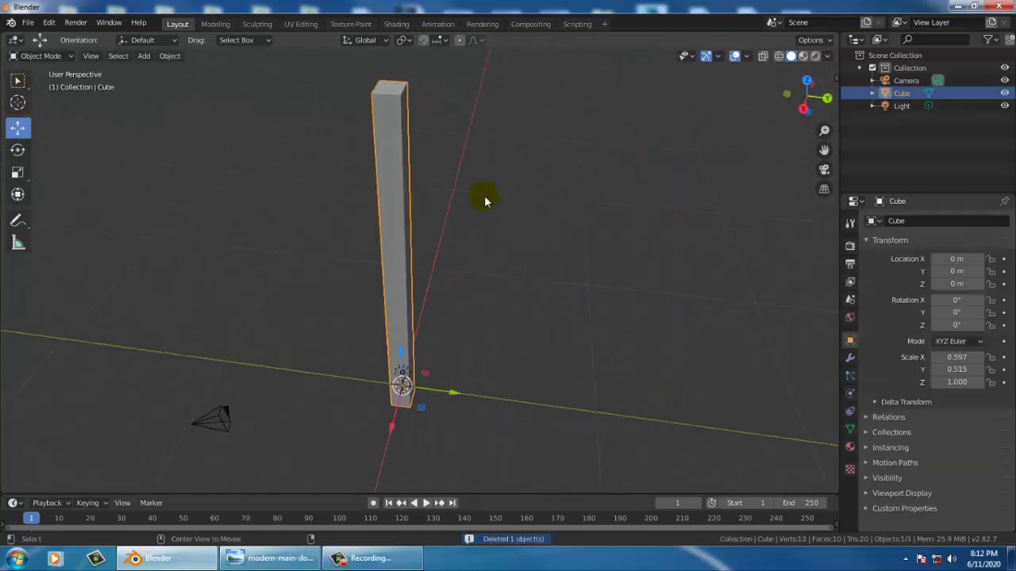
Duplicate the post from top view and move the copy along X to 15.788 m.
{"action": "key", "text": "KP_7"}
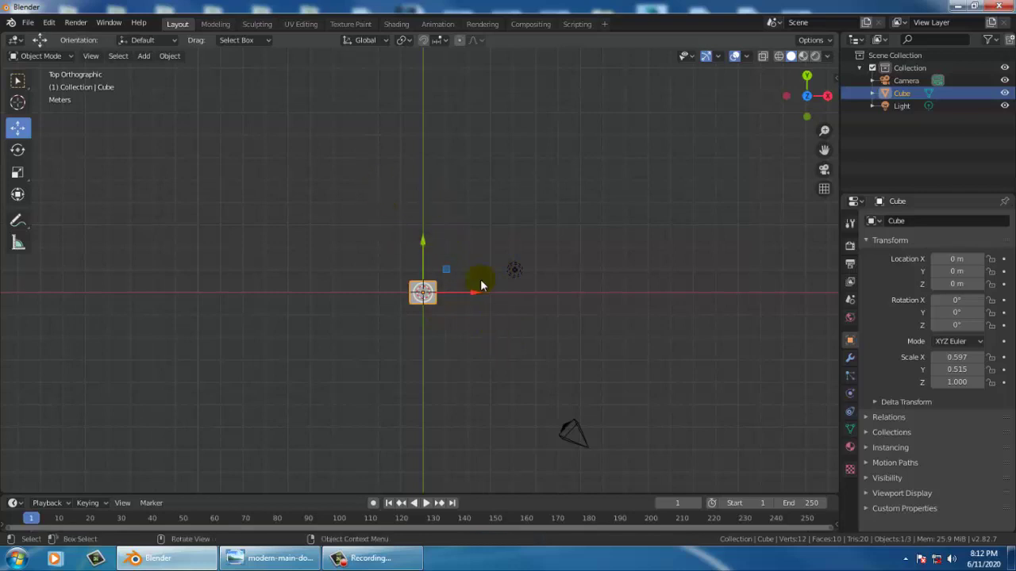
{"action": "middle_click_drag", "start_coordinate": [480, 279], "coordinate": [477, 239]}
{"action": "key", "text": "KP_7"}
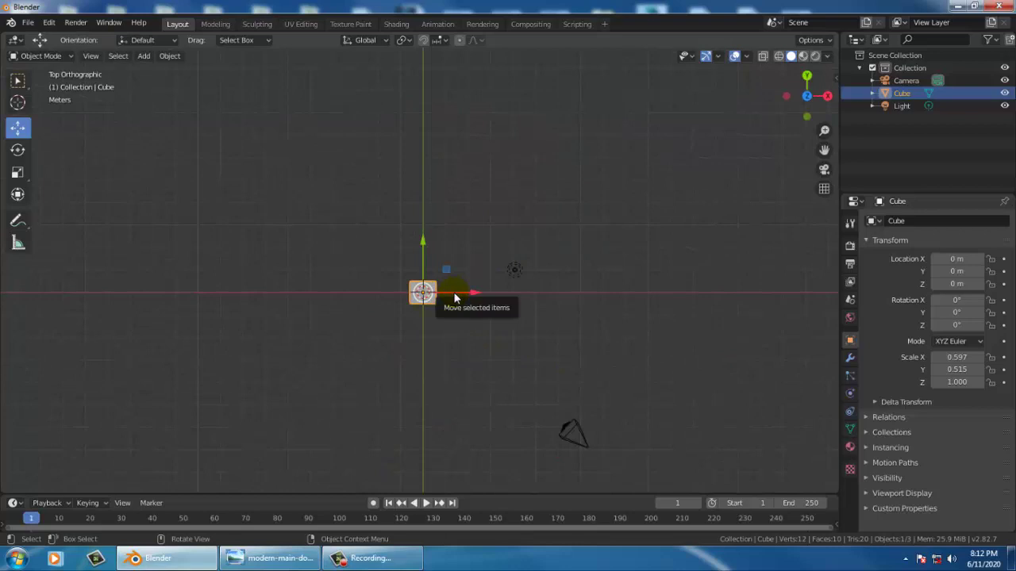
{"action": "key", "text": "shift+d"}
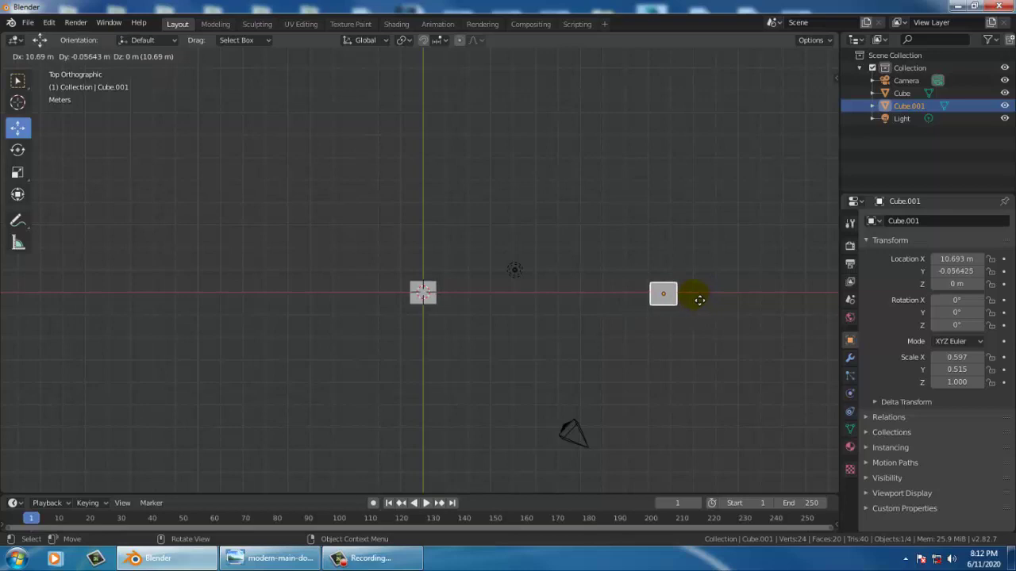
{"action": "left_click", "coordinate": [698, 299]}
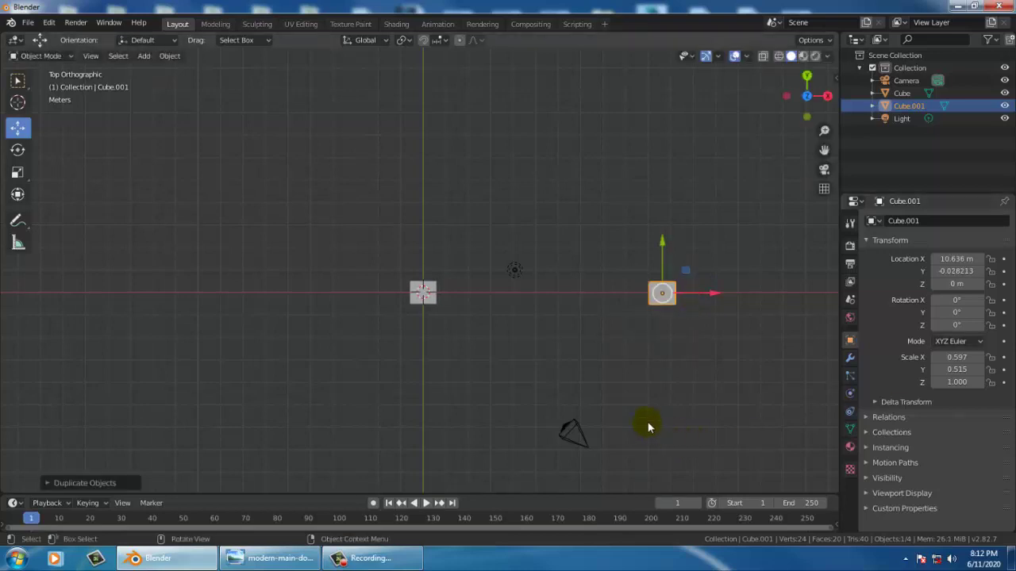
{"action": "mouse_move", "coordinate": [646, 424]}
{"action": "middle_mouse_down"}
{"action": "mouse_move", "coordinate": [589, 248]}
{"action": "mouse_move", "coordinate": [585, 284]}
{"action": "mouse_move", "coordinate": [699, 397]}
{"action": "middle_mouse_up"}
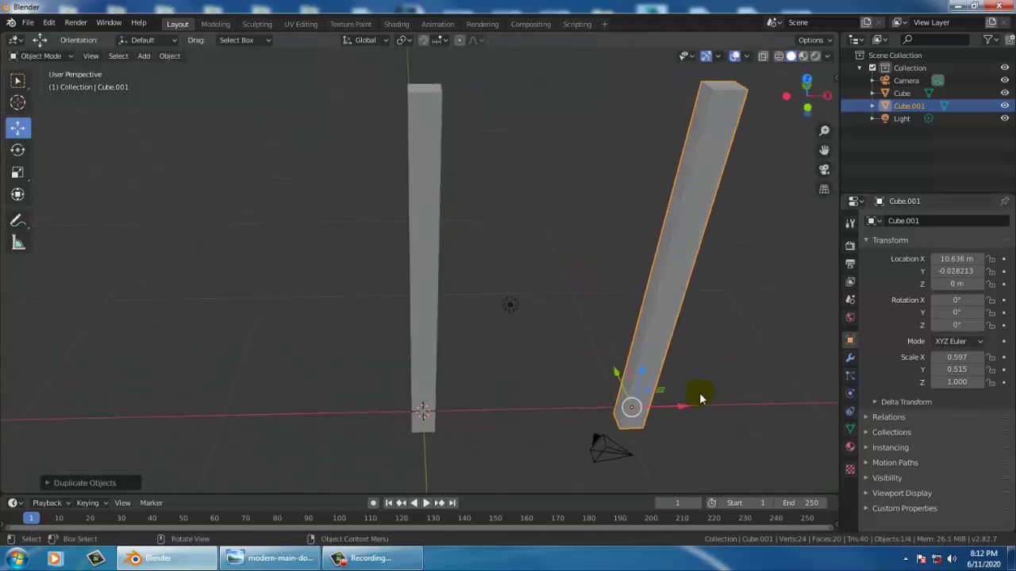
{"action": "left_click_drag", "start_coordinate": [684, 413], "coordinate": [721, 403]}
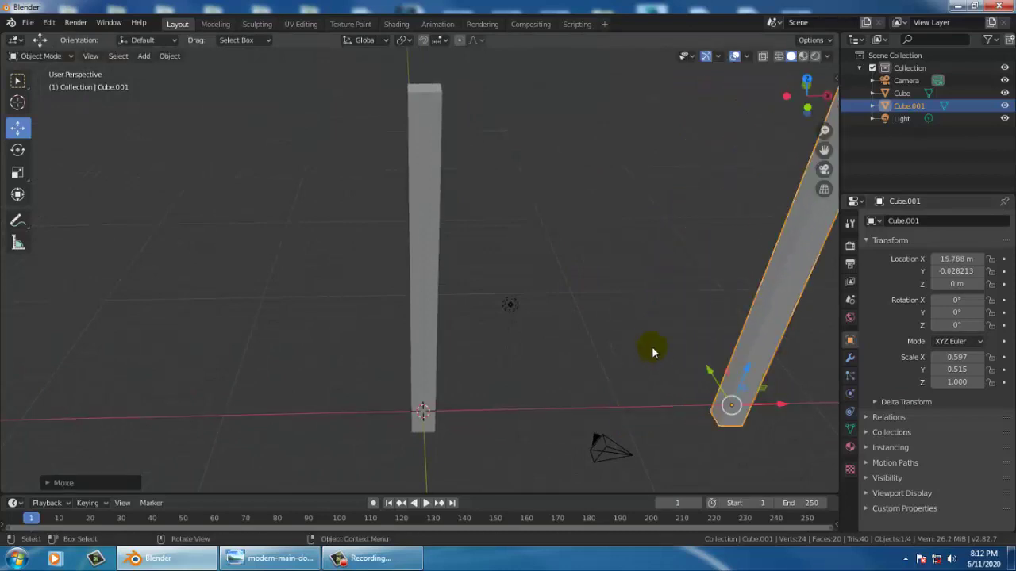
{"action": "mouse_move", "coordinate": [651, 344]}
{"action": "middle_mouse_down"}
{"action": "mouse_move", "coordinate": [621, 308]}
{"action": "mouse_move", "coordinate": [616, 318]}
{"action": "middle_mouse_up"}
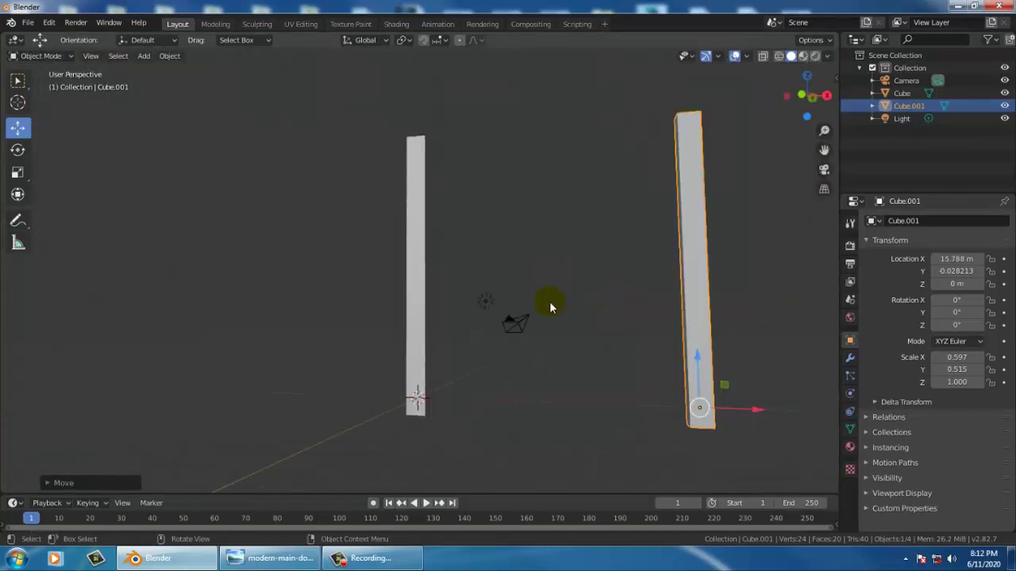
{"action": "mouse_move", "coordinate": [549, 301]}
{"action": "middle_mouse_down"}
{"action": "mouse_move", "coordinate": [608, 358]}
{"action": "mouse_move", "coordinate": [585, 352]}
{"action": "mouse_move", "coordinate": [470, 240]}
{"action": "middle_mouse_up"}
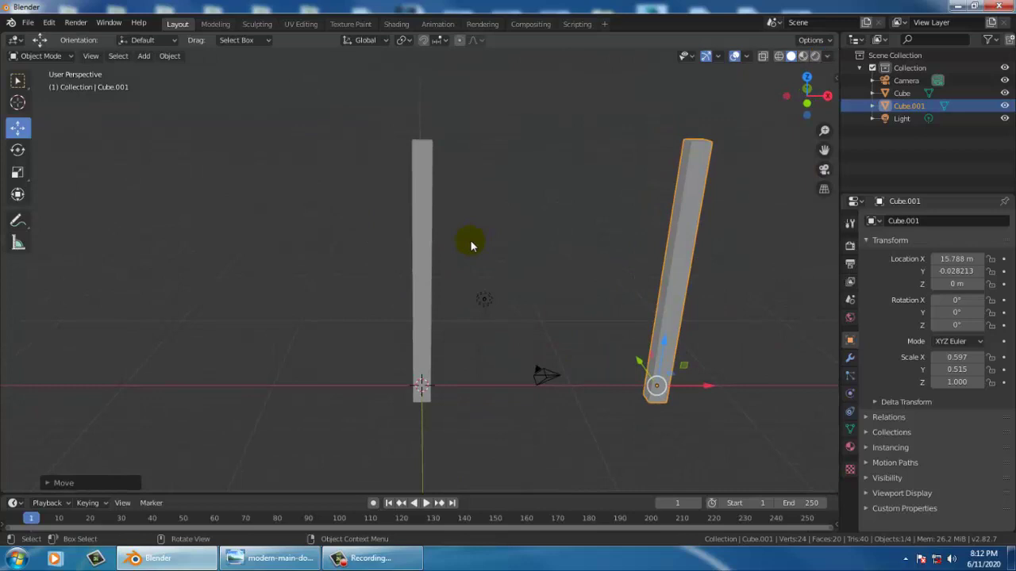
{"action": "left_click", "coordinate": [430, 218]}
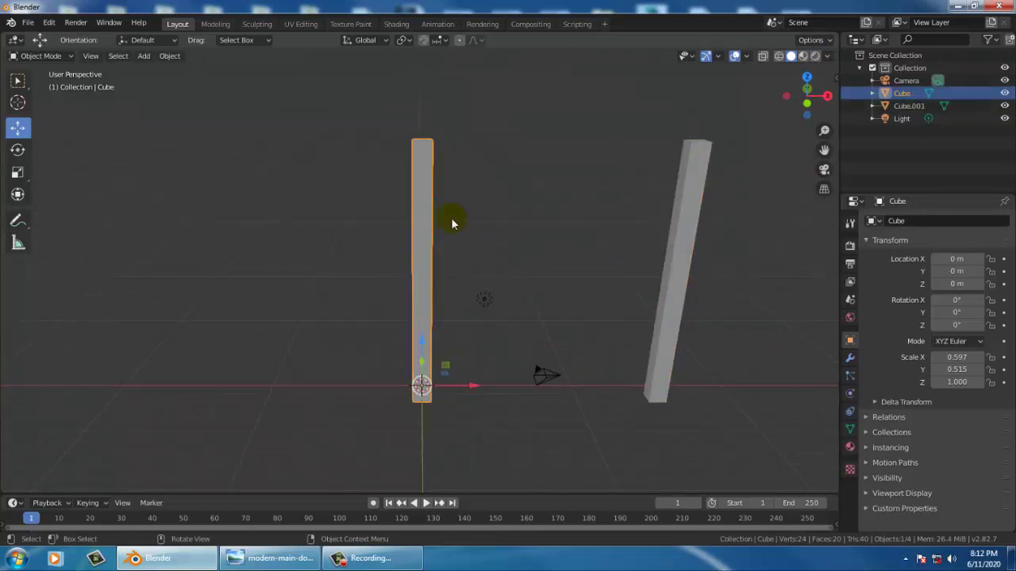
Join the two posts into a single object.
{"action": "left_click", "coordinate": [677, 274], "text": "shift"}
{"action": "right_click", "coordinate": [676, 274]}
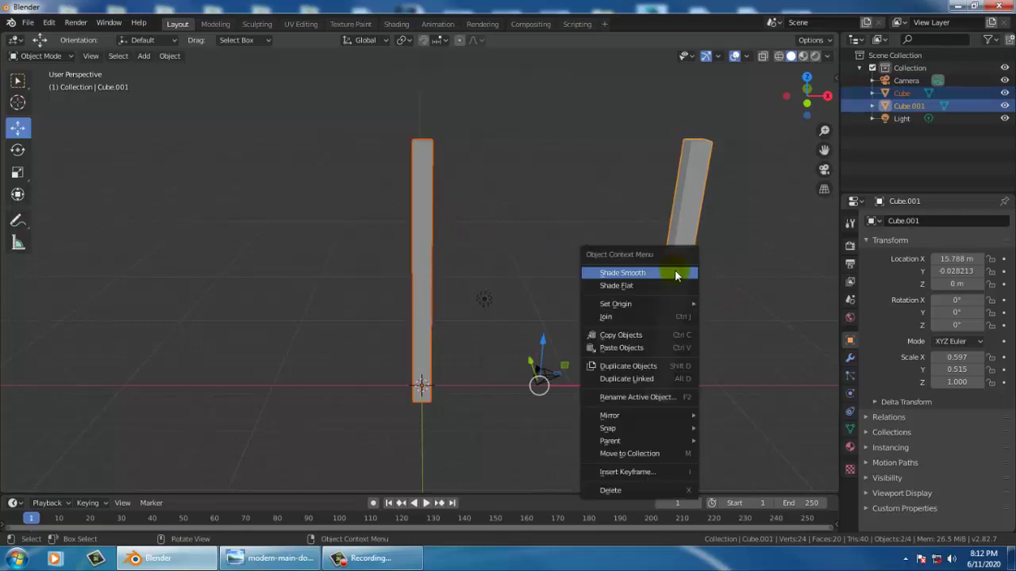
{"action": "left_click", "coordinate": [645, 316]}
{"action": "left_click", "coordinate": [302, 235]}
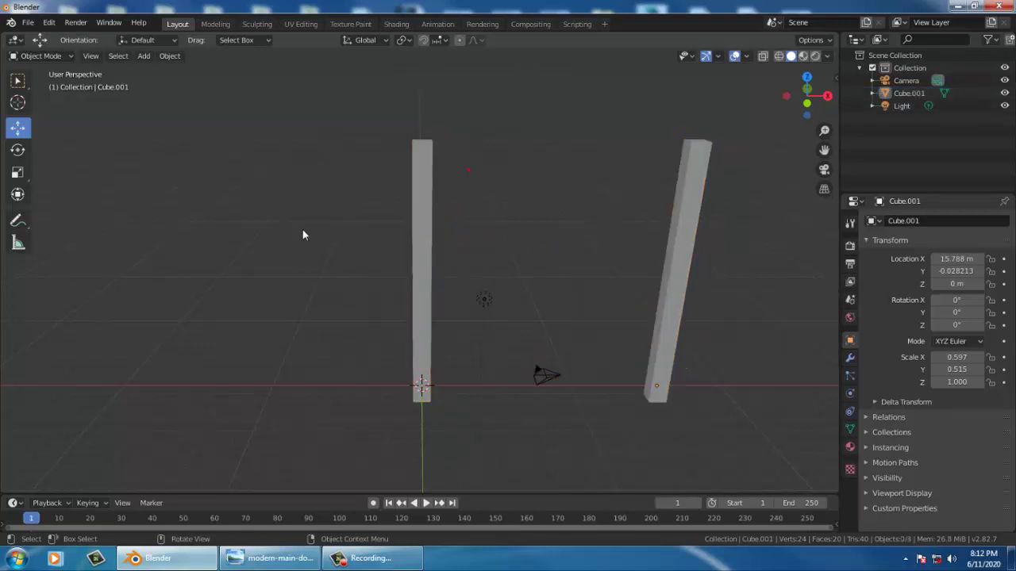
{"action": "left_click", "coordinate": [420, 191]}
{"action": "middle_click_drag", "start_coordinate": [794, 151], "coordinate": [363, 183]}
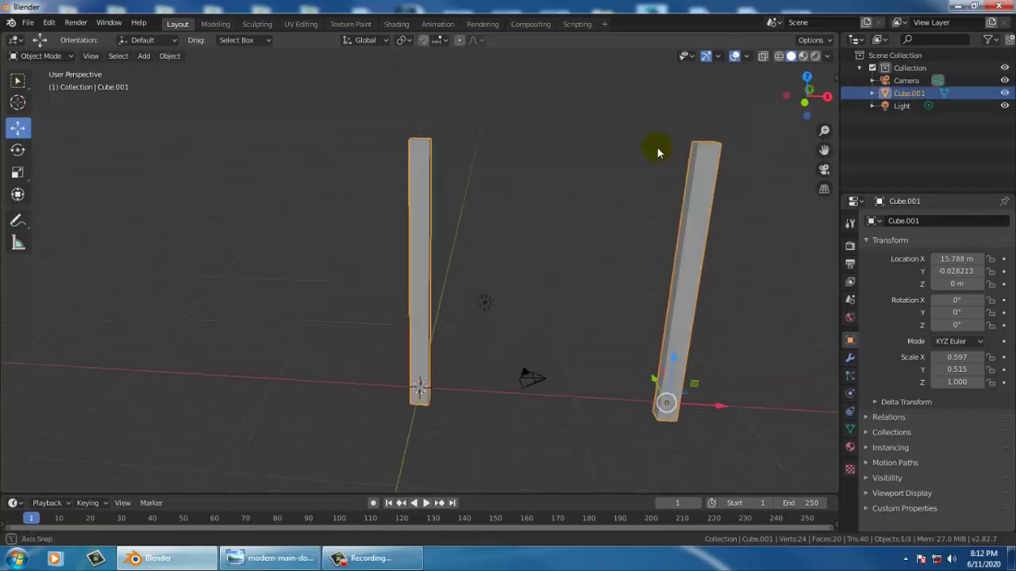
Select both posts' top faces in Edit Mode and bridge them into a crossbeam.
{"action": "left_click", "coordinate": [42, 59]}
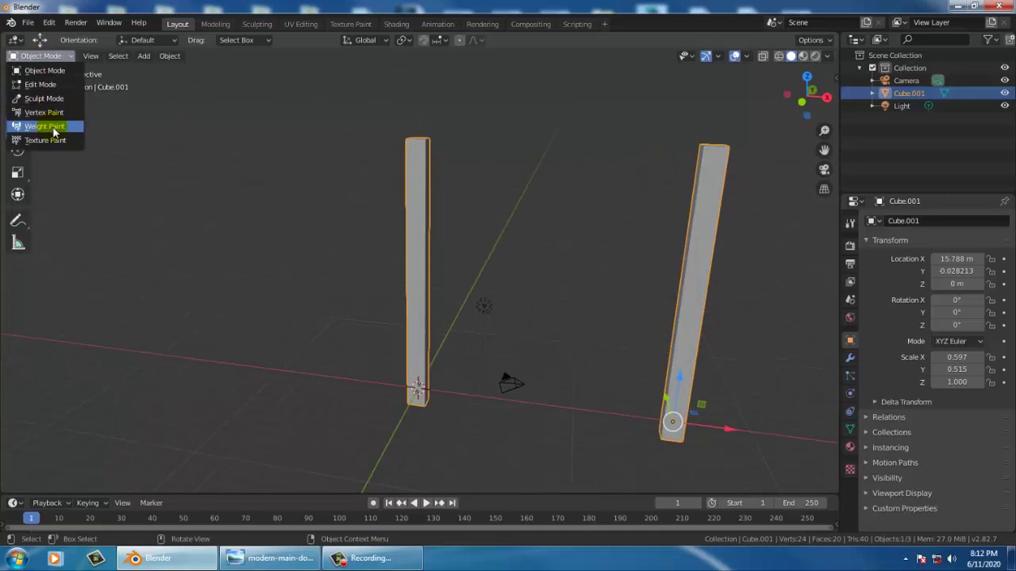
{"action": "left_click", "coordinate": [56, 83]}
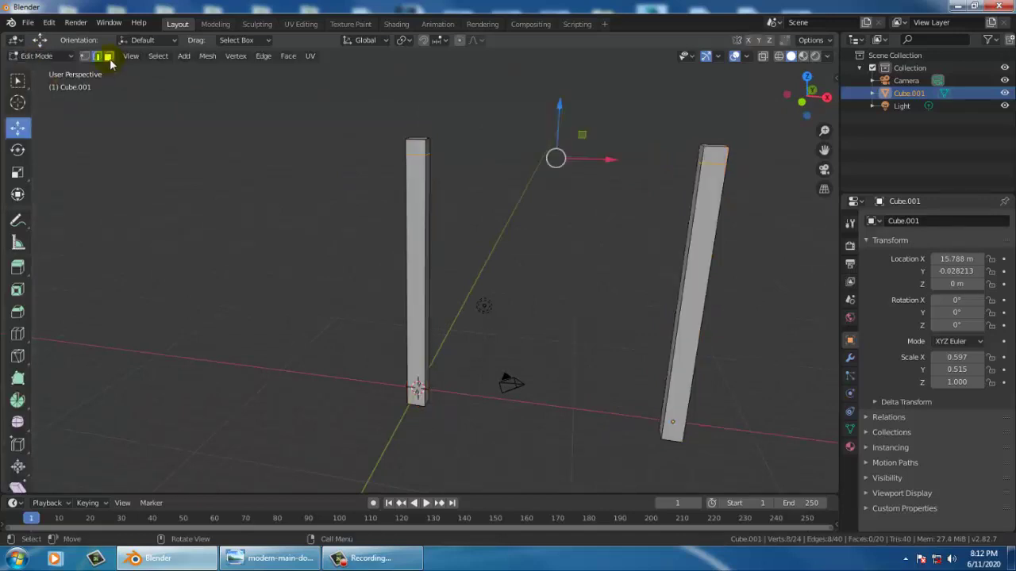
{"action": "left_click", "coordinate": [109, 58]}
{"action": "left_click", "coordinate": [429, 153]}
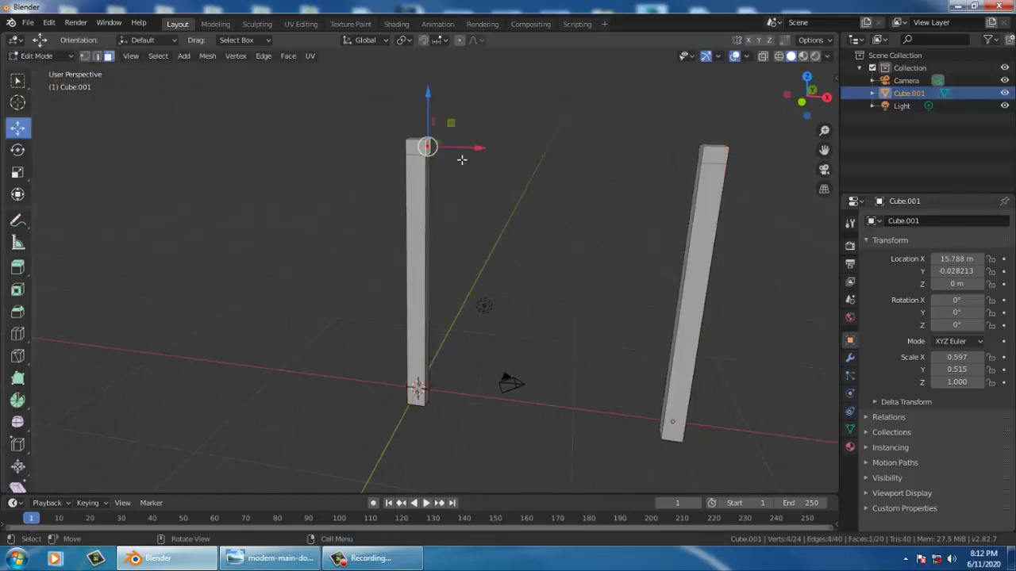
{"action": "middle_click_drag", "start_coordinate": [461, 158], "coordinate": [592, 133]}
{"action": "left_click", "coordinate": [592, 133], "text": "shift"}
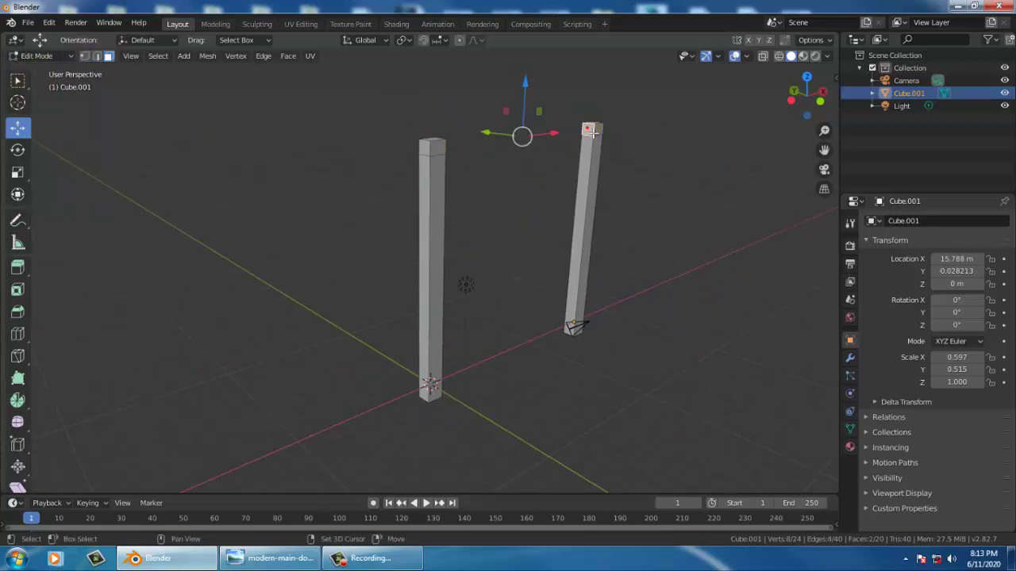
{"action": "mouse_move", "coordinate": [495, 188]}
{"action": "middle_mouse_down"}
{"action": "mouse_move", "coordinate": [246, 211]}
{"action": "mouse_move", "coordinate": [386, 155]}
{"action": "middle_mouse_up"}
{"action": "right_click", "coordinate": [437, 153]}
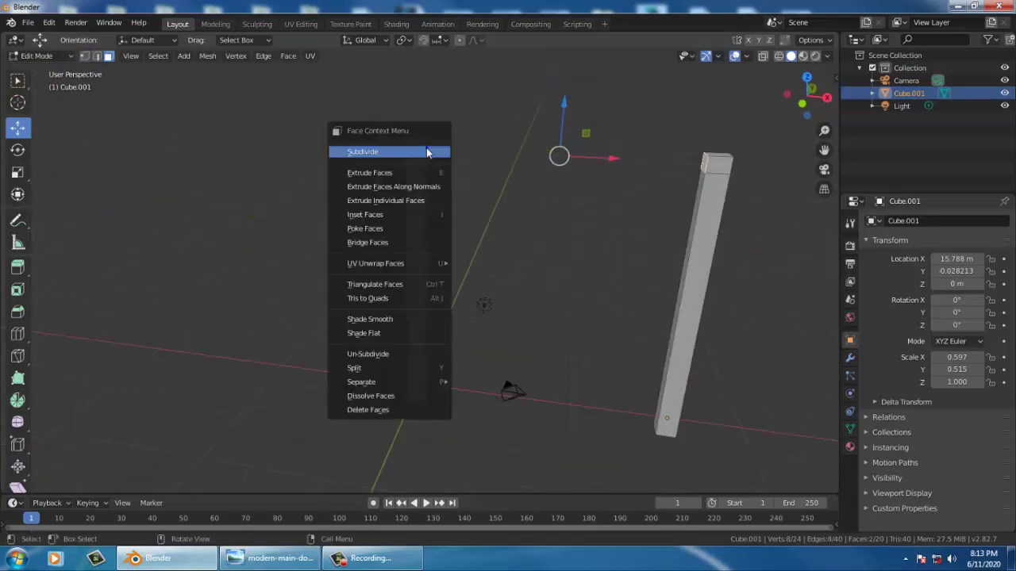
{"action": "left_click", "coordinate": [396, 244]}
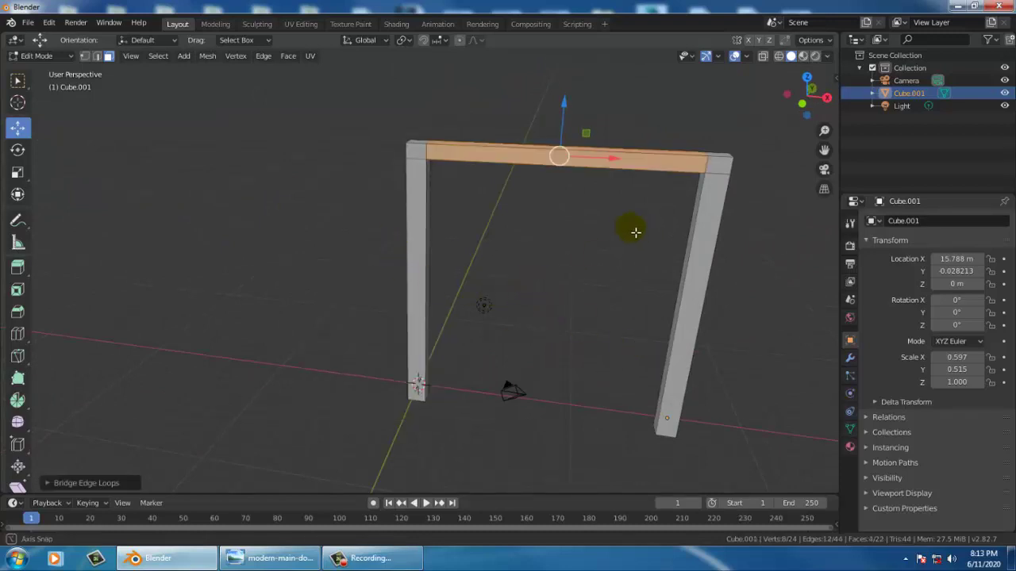
{"action": "middle_click_drag", "start_coordinate": [637, 229], "coordinate": [603, 236]}
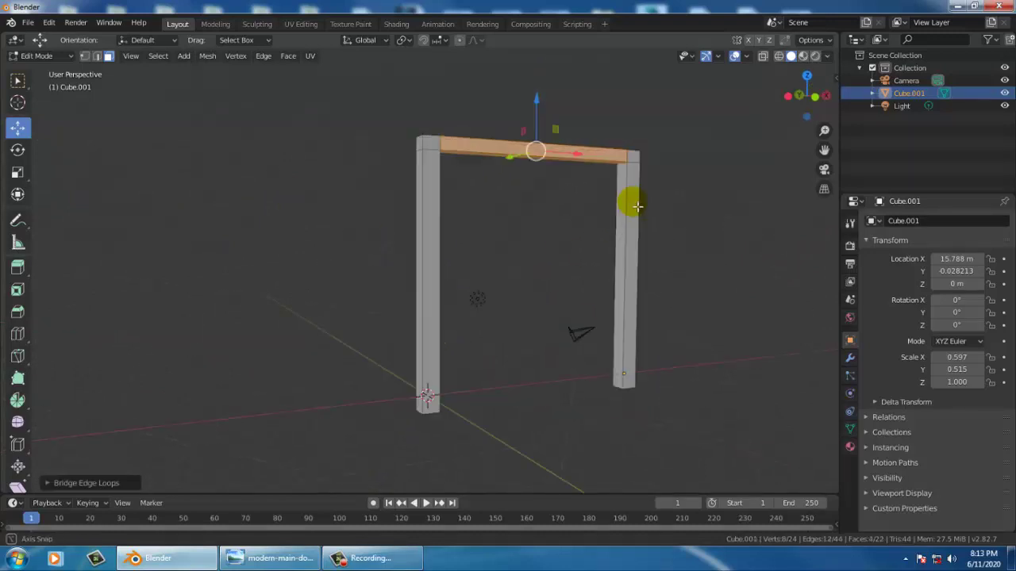
Compare with the reference, return to Object Mode, frame a front view, and activate Scene Collection.
{"action": "left_click", "coordinate": [244, 560]}
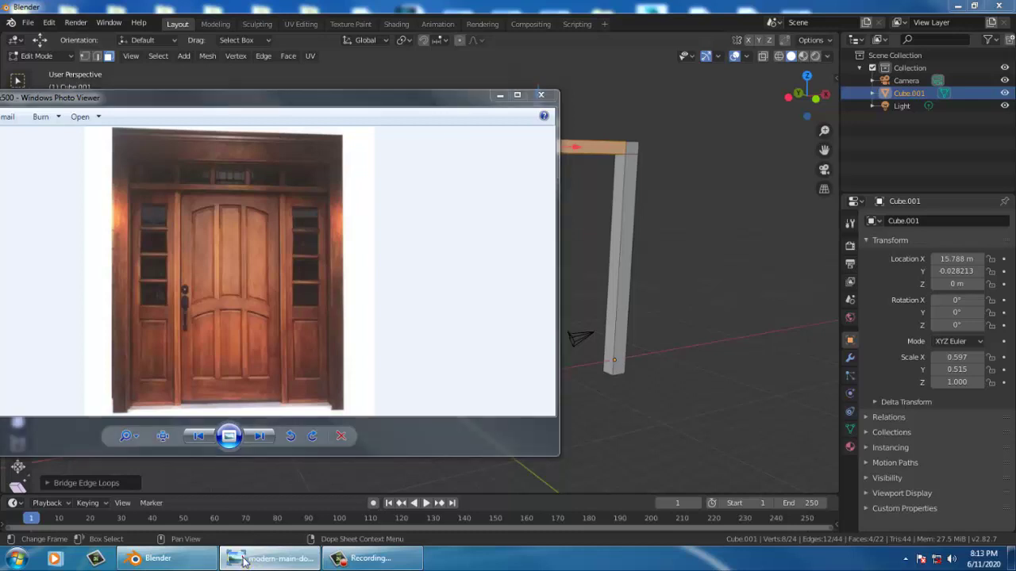
{"action": "left_click", "coordinate": [245, 560]}
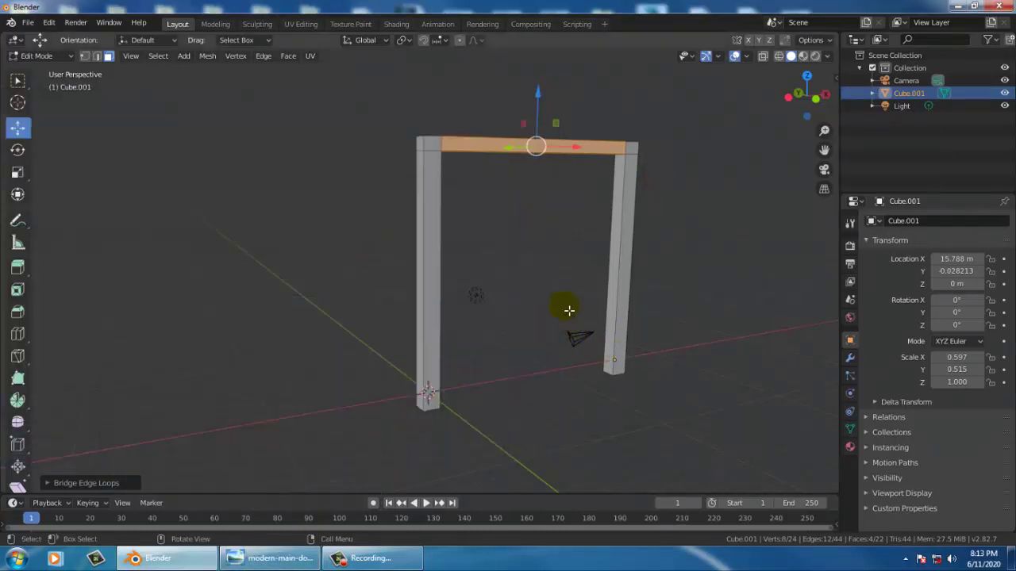
{"action": "left_click", "coordinate": [62, 66]}
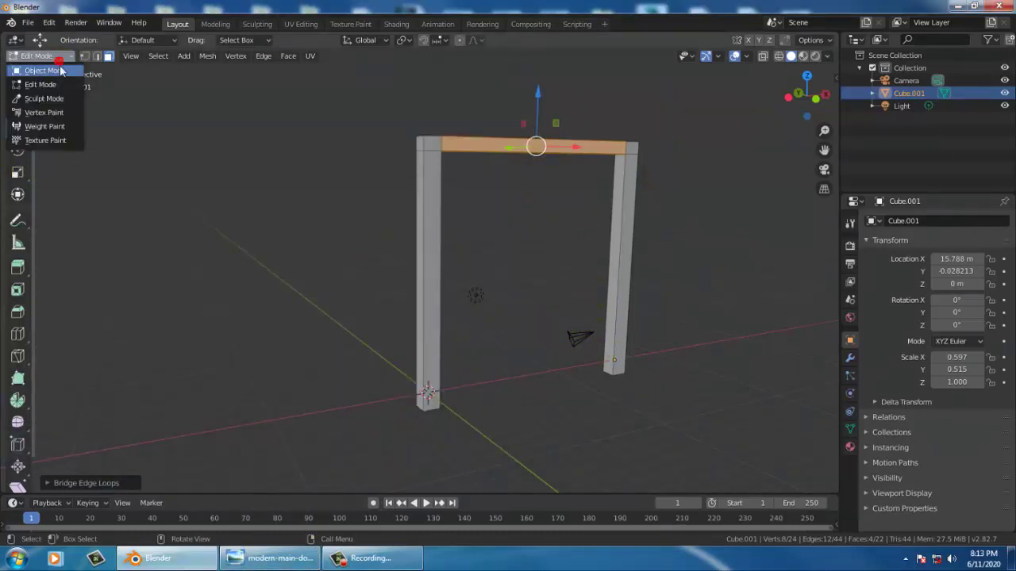
{"action": "left_click", "coordinate": [63, 72]}
{"action": "left_click", "coordinate": [484, 226]}
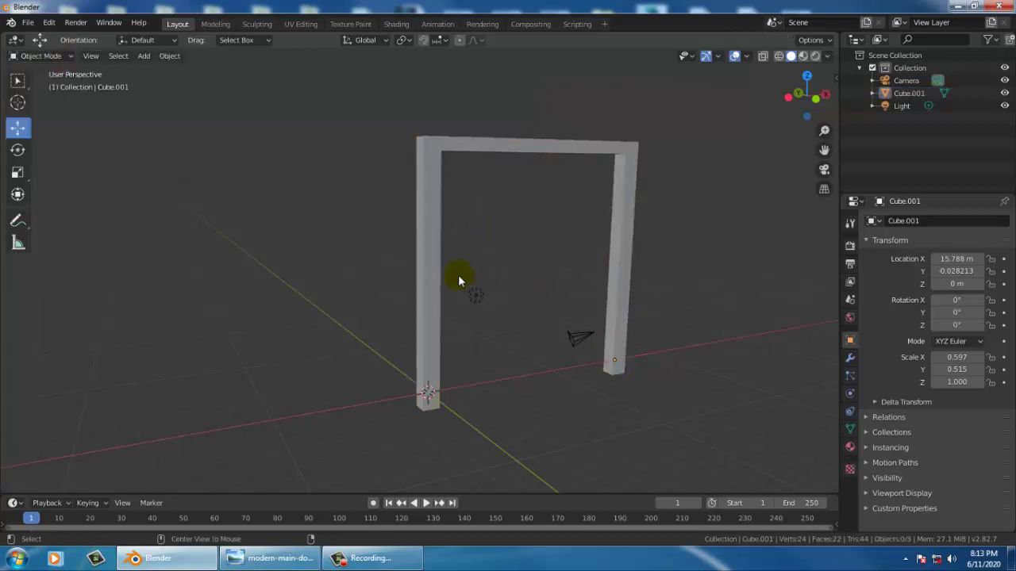
{"action": "mouse_move", "coordinate": [458, 275]}
{"action": "middle_mouse_down", "text": "alt"}
{"action": "mouse_move", "coordinate": [408, 266]}
{"action": "mouse_move", "coordinate": [588, 268]}
{"action": "mouse_move", "coordinate": [553, 236]}
{"action": "mouse_move", "coordinate": [553, 254]}
{"action": "mouse_move", "coordinate": [521, 254]}
{"action": "mouse_move", "coordinate": [529, 328]}
{"action": "middle_mouse_up", "text": "alt"}
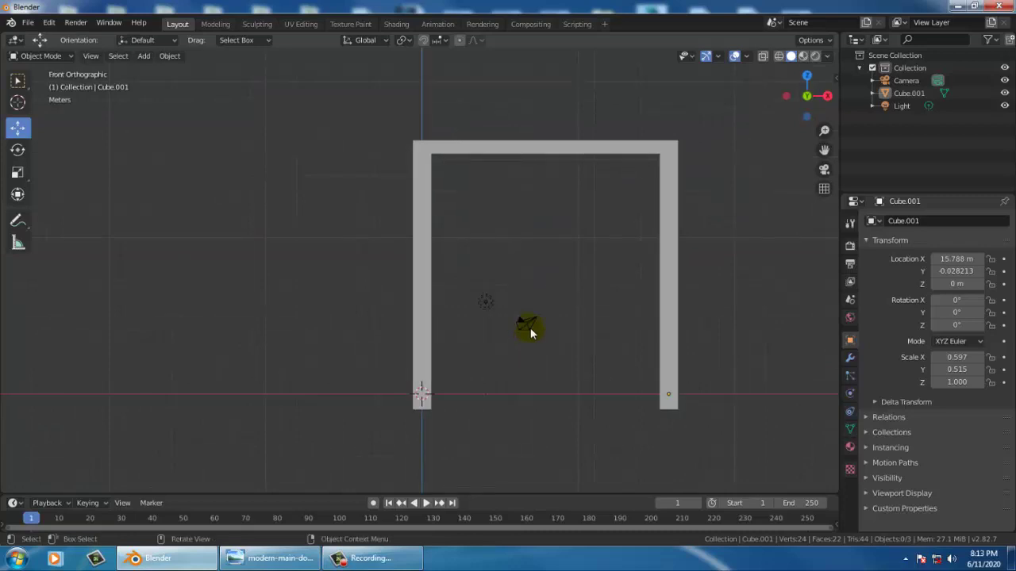
{"action": "middle_click_drag", "start_coordinate": [568, 273], "coordinate": [463, 275], "text": "shift"}
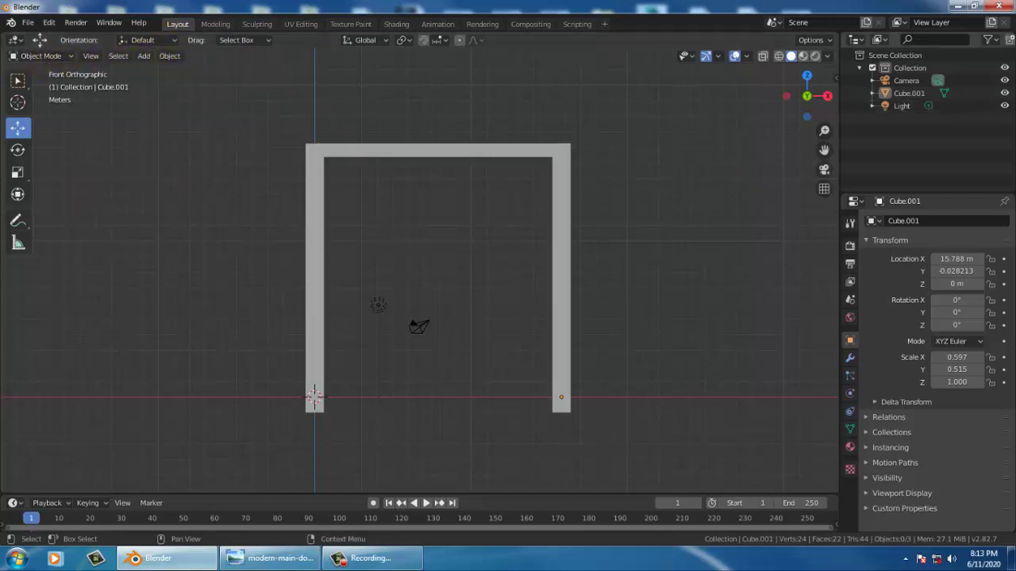
{"action": "left_click", "coordinate": [910, 71]}
{"action": "left_click", "coordinate": [891, 55]}
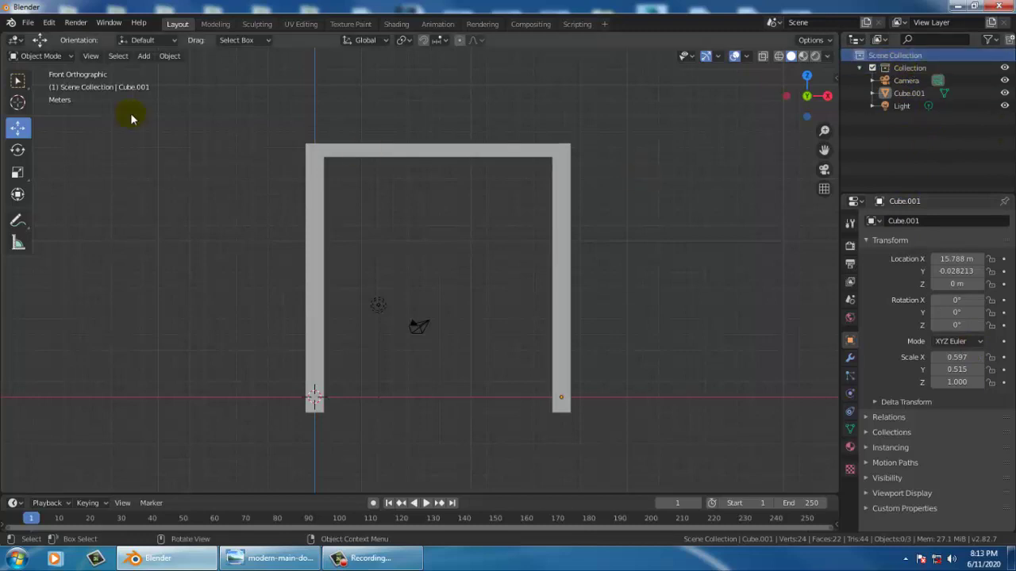
{"action": "left_click", "coordinate": [144, 56]}
{"action": "mouse_move", "coordinate": [161, 71]}
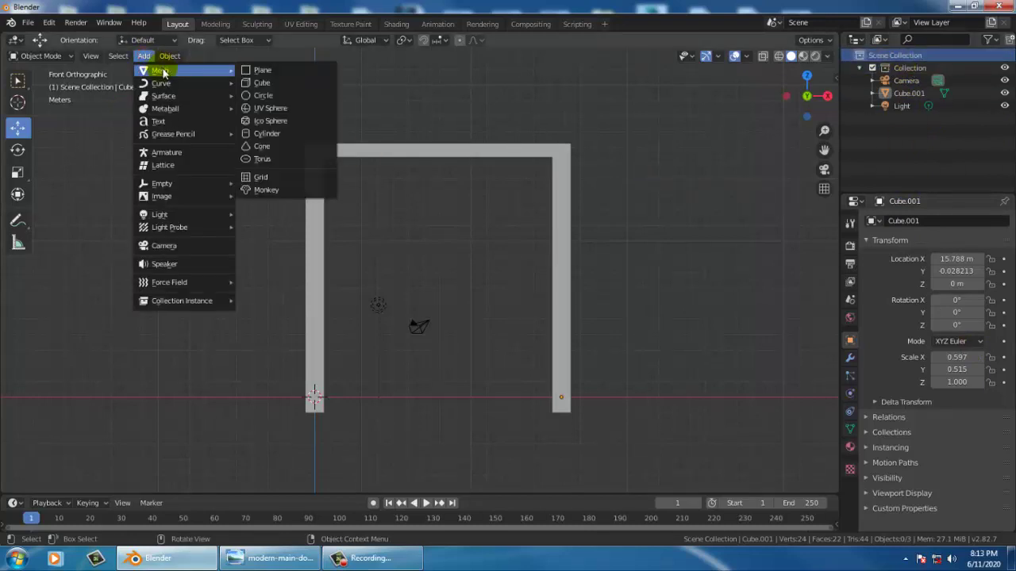
Add a small cube and move it to the frame's upper-left inner corner (X 1.4625, Z 14.625 m).
{"action": "left_click", "coordinate": [278, 86]}
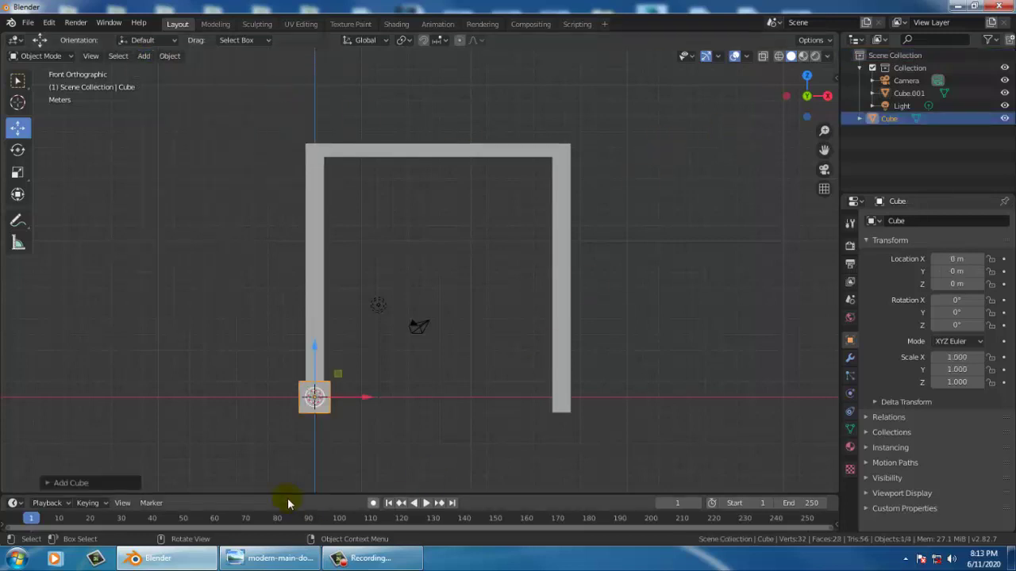
{"action": "left_click", "coordinate": [320, 307]}
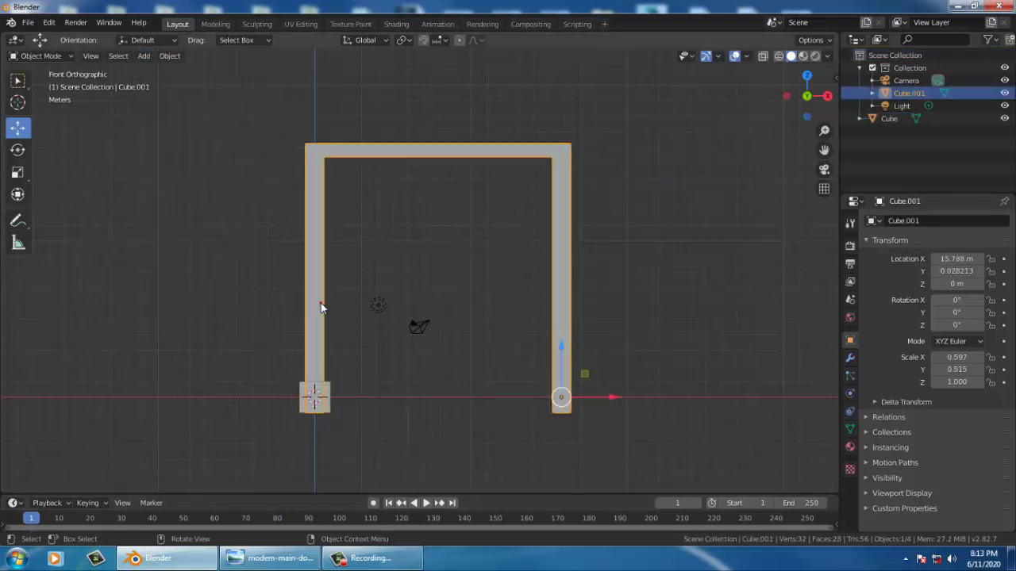
{"action": "left_click", "coordinate": [331, 396]}
{"action": "key", "text": "g"}
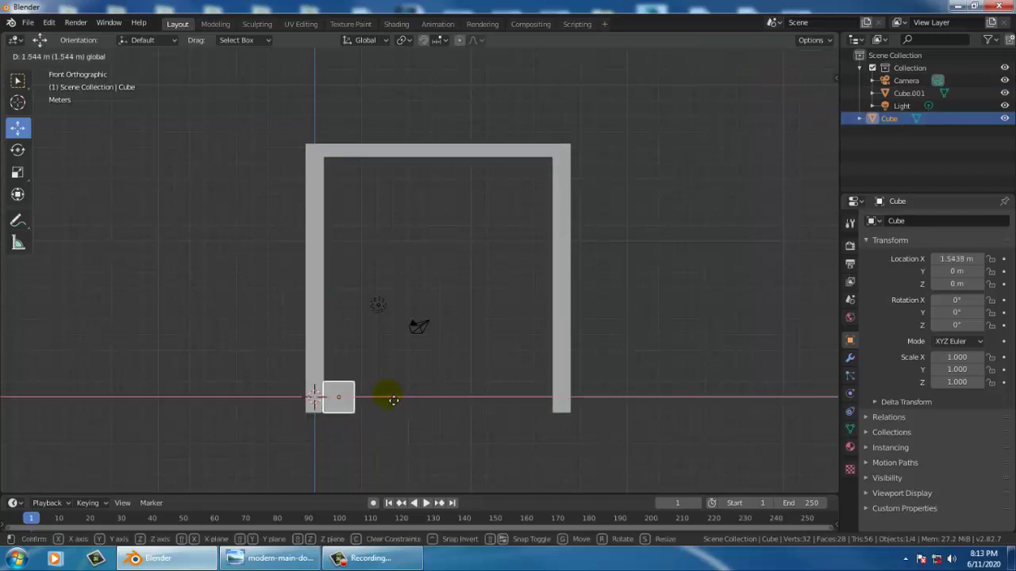
{"action": "left_click", "coordinate": [393, 400]}
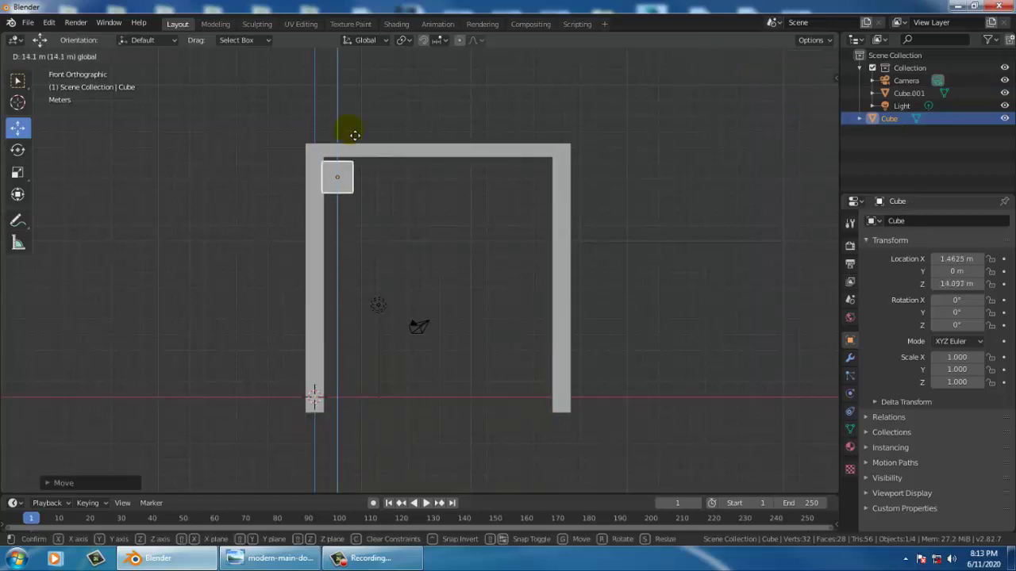
{"action": "left_click", "coordinate": [355, 132]}
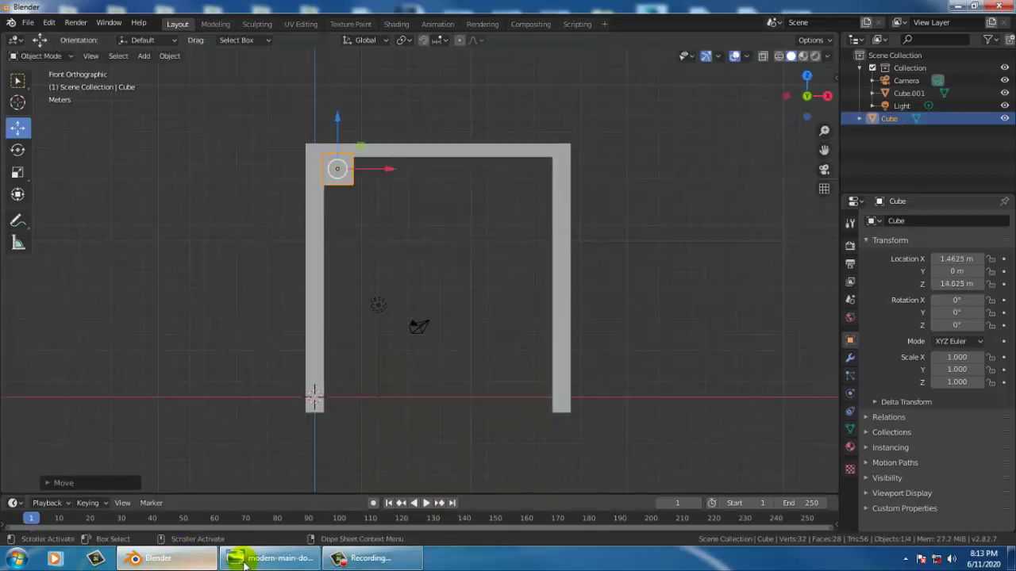
{"action": "left_click", "coordinate": [269, 558]}
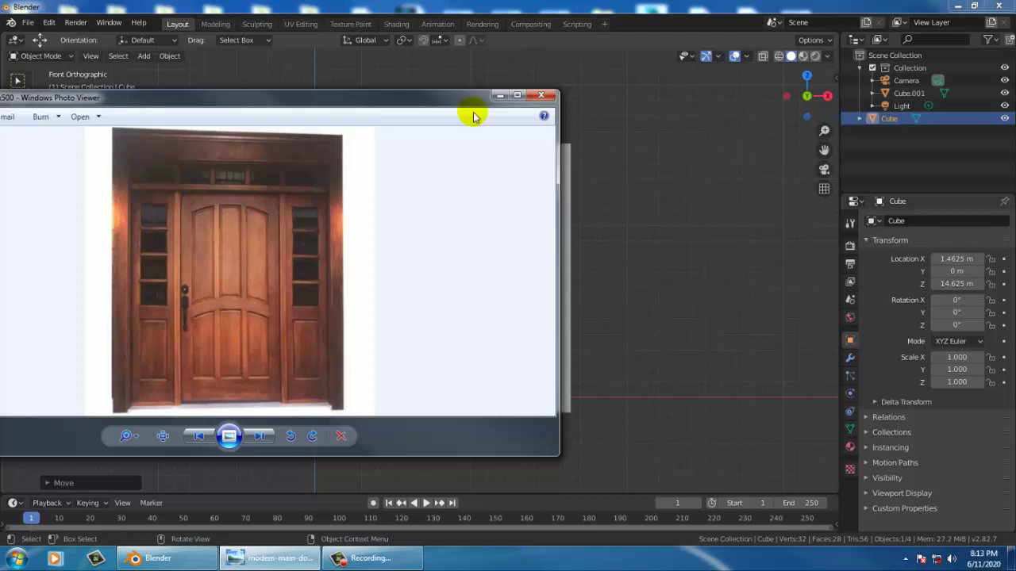
{"action": "left_click", "coordinate": [499, 97]}
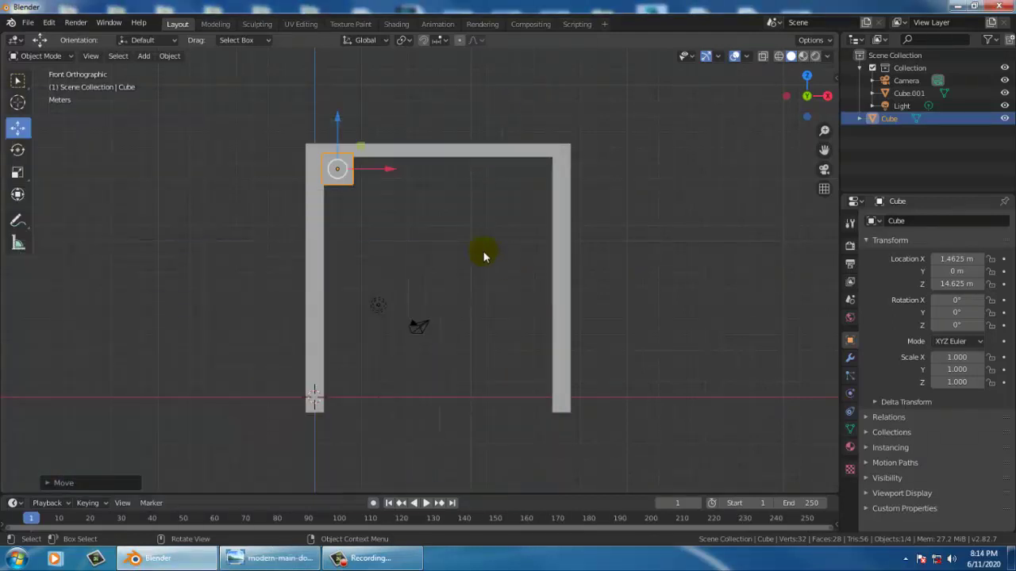
From top view, flatten the corner cube's depth to Y 0.296.
{"action": "key", "text": "KP_7"}
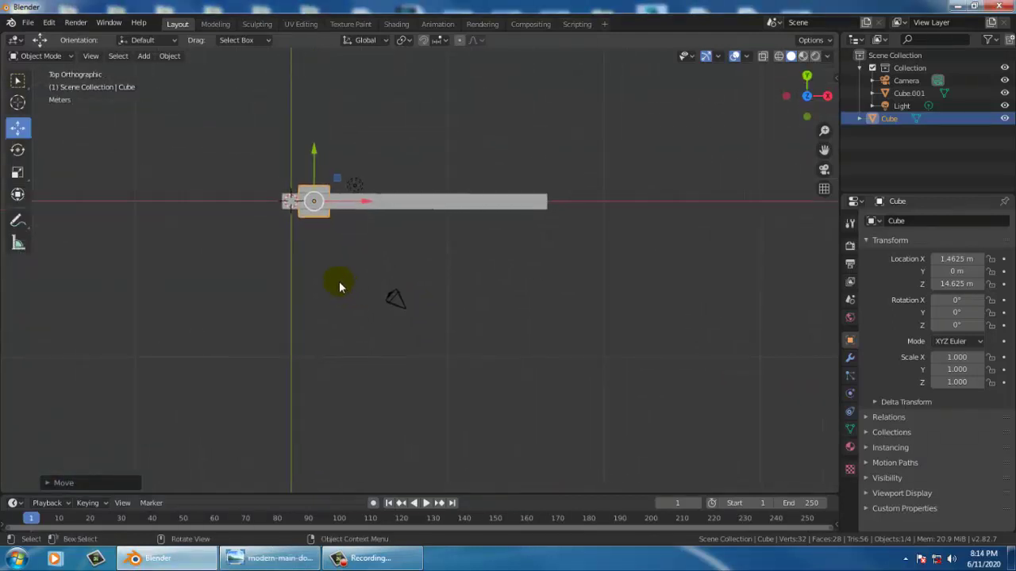
{"action": "scroll", "coordinate": [325, 214], "scroll_direction": "up", "scroll_amount": 4}
{"action": "middle_click_drag", "start_coordinate": [310, 153], "coordinate": [465, 273], "text": "shift"}
{"action": "key", "text": "r"}
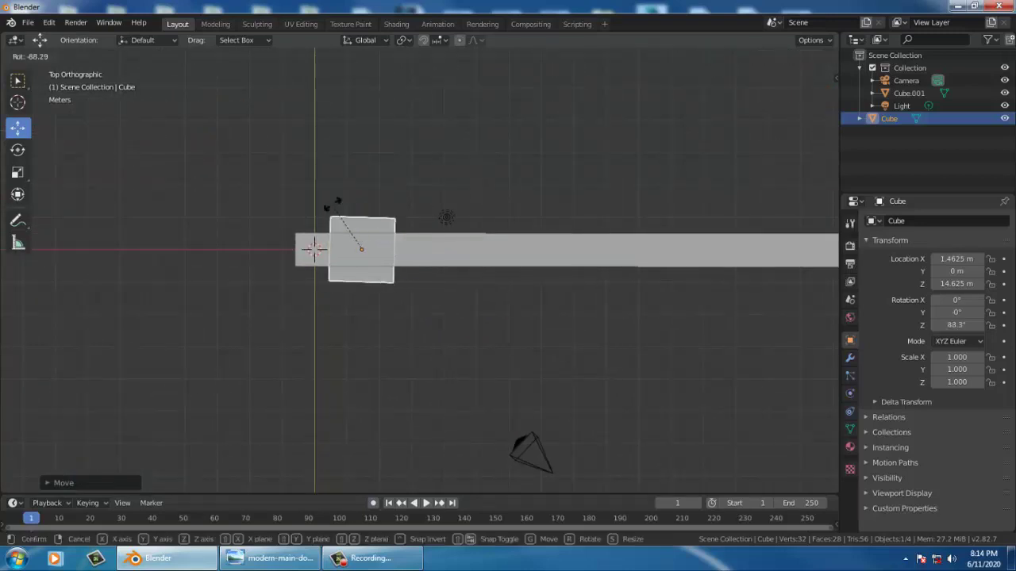
{"action": "key", "text": "Escape"}
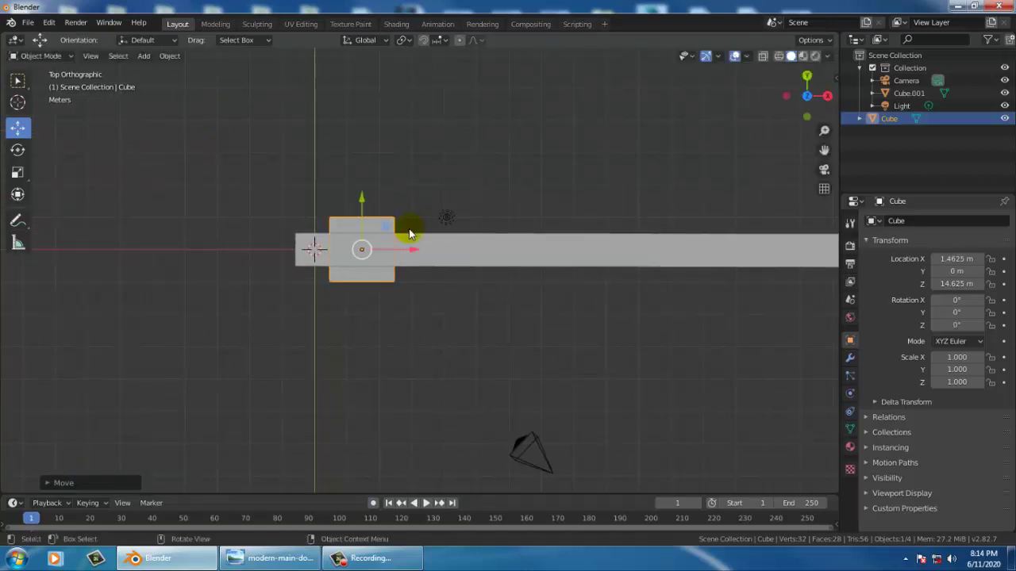
{"action": "left_click", "coordinate": [18, 173]}
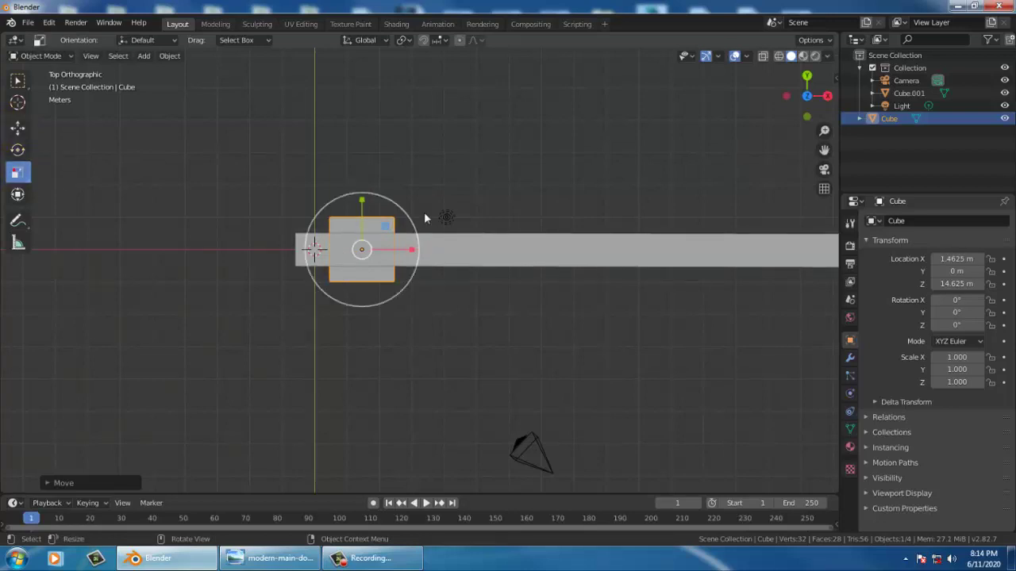
{"action": "mouse_move", "coordinate": [361, 197]}
{"action": "left_mouse_down"}
{"action": "mouse_move", "coordinate": [373, 249]}
{"action": "mouse_move", "coordinate": [380, 235]}
{"action": "left_mouse_up"}
{"action": "mouse_move", "coordinate": [452, 341]}
{"action": "middle_mouse_down"}
{"action": "mouse_move", "coordinate": [453, 90]}
{"action": "mouse_move", "coordinate": [458, 109]}
{"action": "mouse_move", "coordinate": [477, 113]}
{"action": "mouse_move", "coordinate": [492, 261]}
{"action": "middle_mouse_up"}
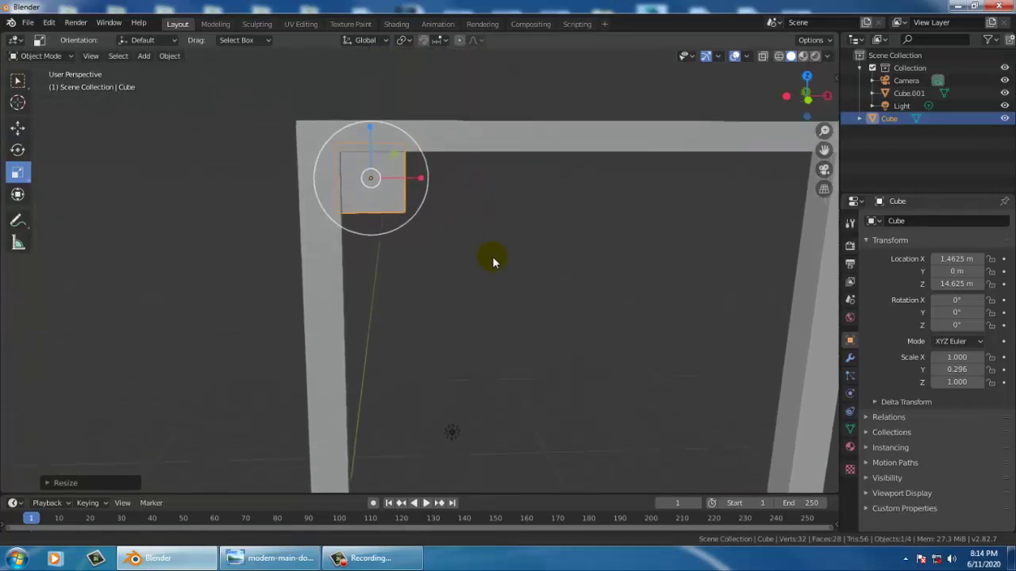
Stretch the cube to Z 1.367 and lower it to Z 14.234 m.
{"action": "left_click", "coordinate": [19, 127]}
{"action": "left_click", "coordinate": [238, 558]}
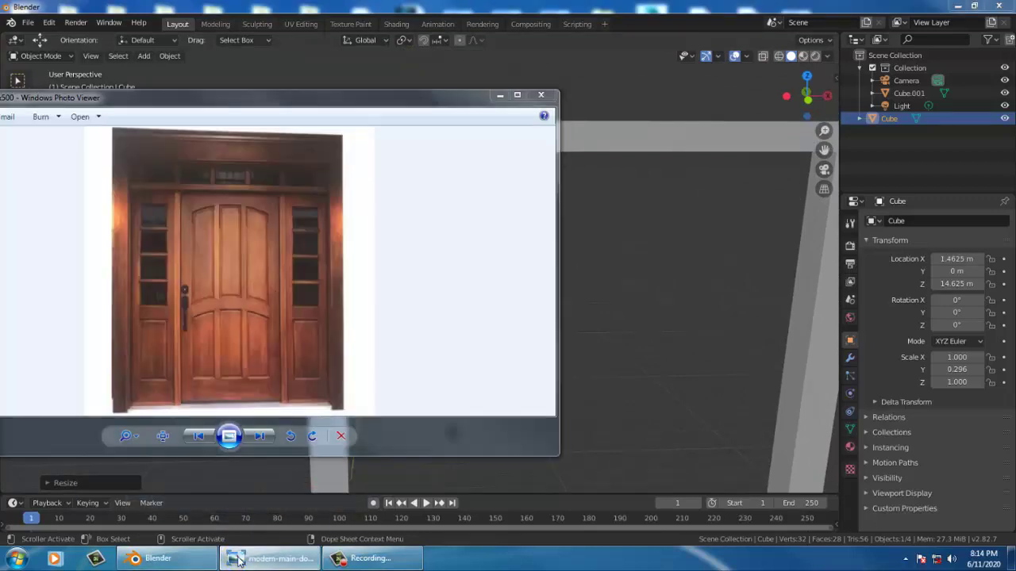
{"action": "left_click", "coordinate": [239, 558]}
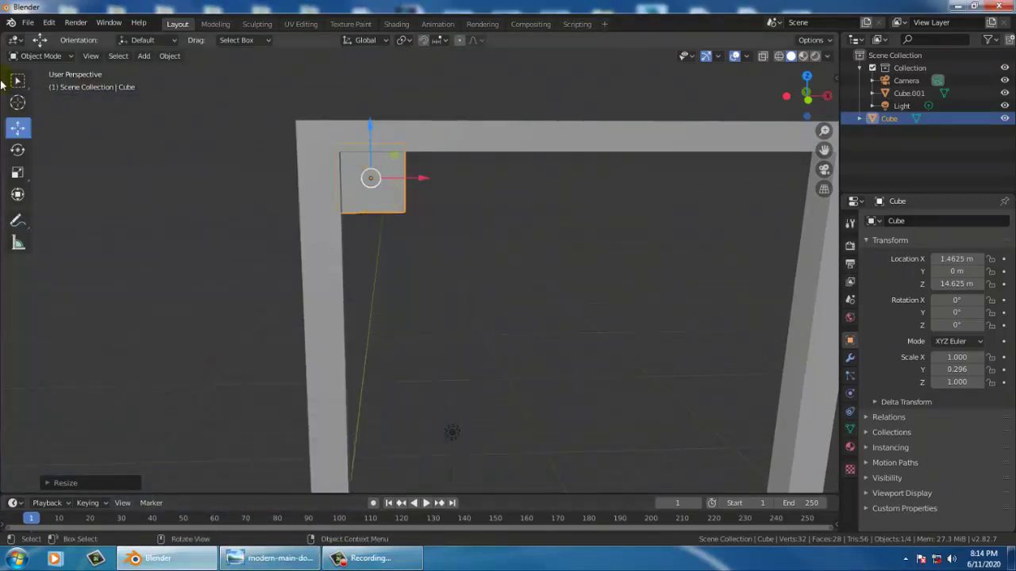
{"action": "left_click", "coordinate": [18, 170]}
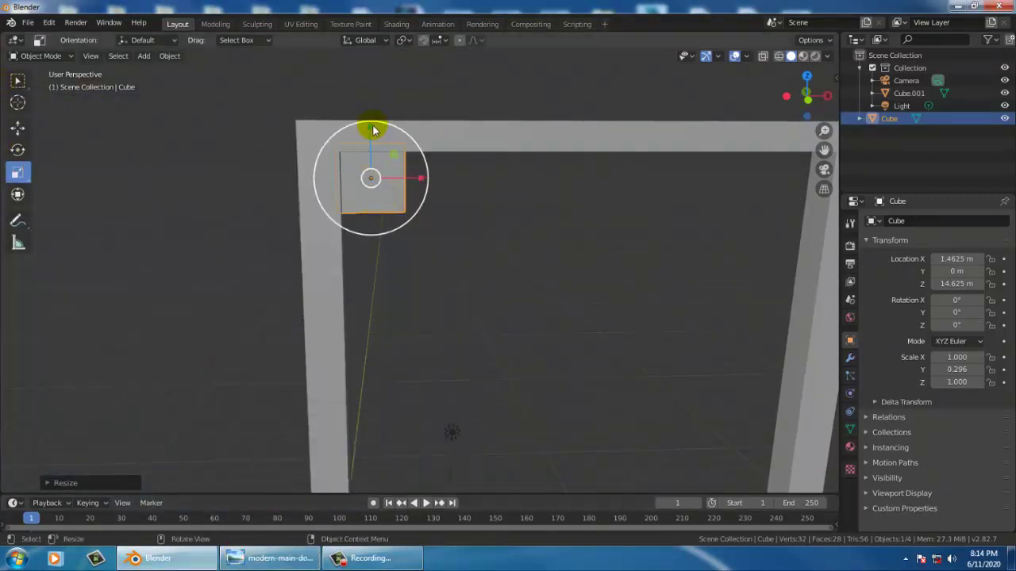
{"action": "left_click_drag", "start_coordinate": [373, 129], "coordinate": [373, 112]}
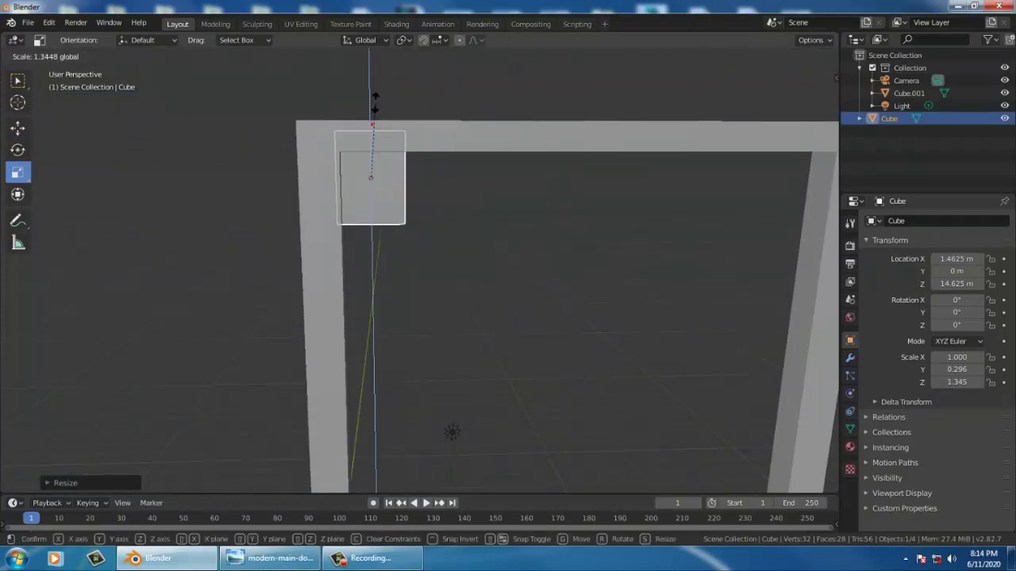
{"action": "left_click", "coordinate": [17, 128]}
{"action": "left_click_drag", "start_coordinate": [374, 136], "coordinate": [389, 237]}
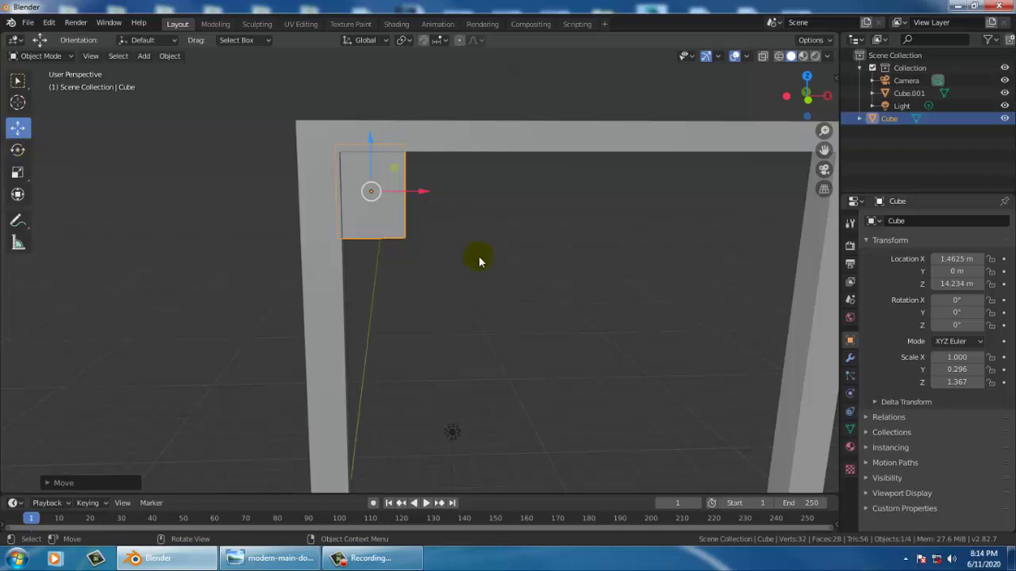
{"action": "mouse_move", "coordinate": [479, 260]}
{"action": "middle_mouse_down"}
{"action": "mouse_move", "coordinate": [476, 198]}
{"action": "mouse_move", "coordinate": [195, 38]}
{"action": "middle_mouse_up"}
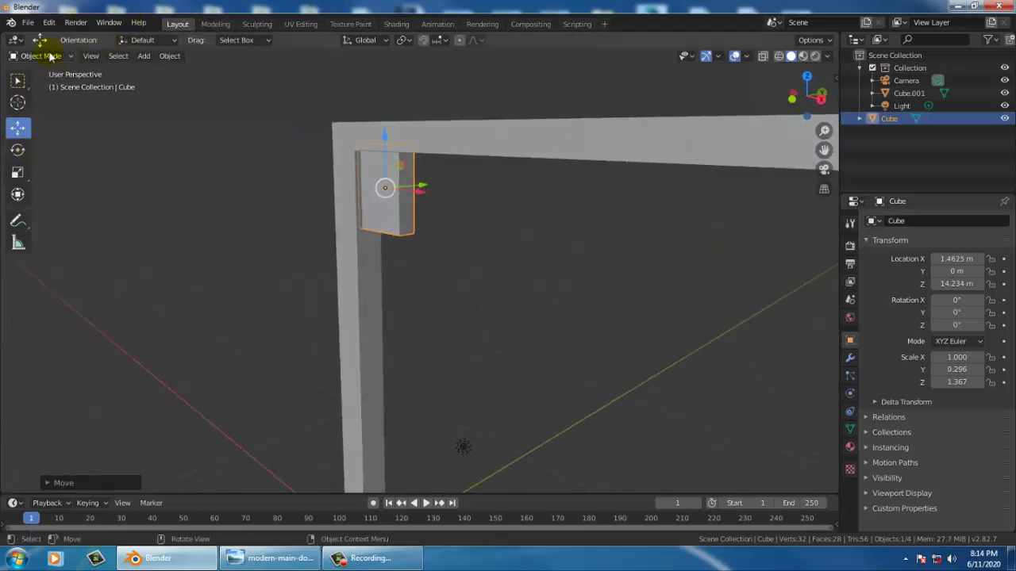
In Edit Mode, drag the cube's side face across the frame top and view it from the front.
{"action": "left_click", "coordinate": [50, 56]}
{"action": "left_click", "coordinate": [36, 83]}
{"action": "left_click", "coordinate": [414, 216]}
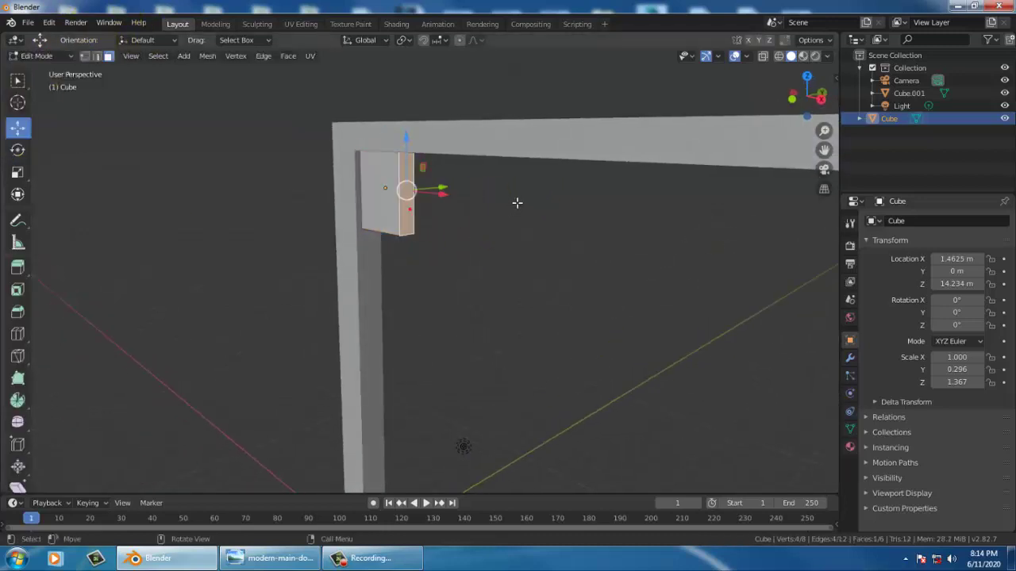
{"action": "mouse_move", "coordinate": [516, 204]}
{"action": "middle_mouse_down"}
{"action": "mouse_move", "coordinate": [644, 191]}
{"action": "mouse_move", "coordinate": [443, 200]}
{"action": "middle_mouse_up"}
{"action": "left_click_drag", "start_coordinate": [443, 200], "coordinate": [79, 217]}
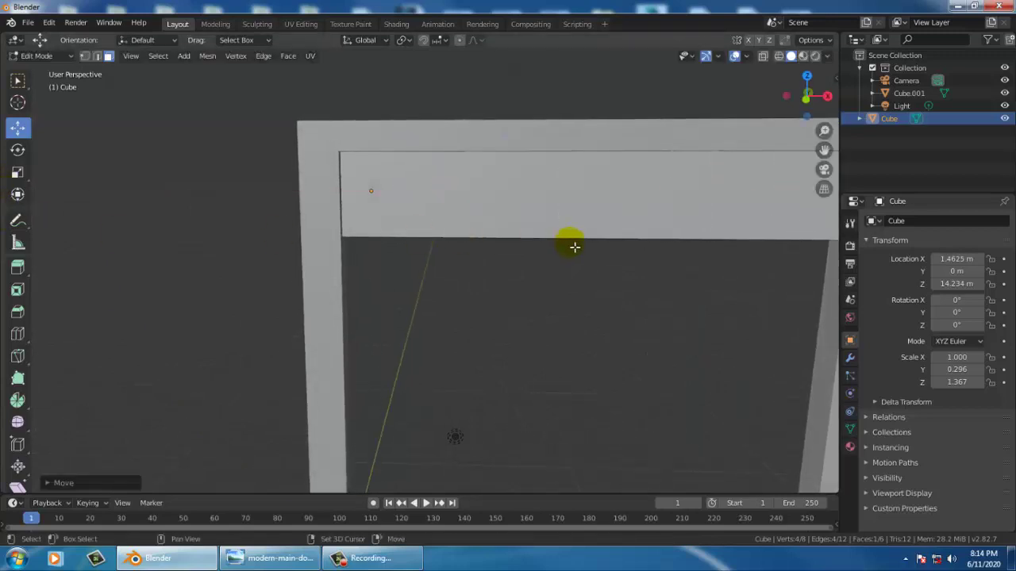
{"action": "mouse_move", "coordinate": [574, 243]}
{"action": "middle_mouse_down", "text": "shift"}
{"action": "mouse_move", "coordinate": [408, 231]}
{"action": "mouse_move", "coordinate": [417, 233]}
{"action": "middle_mouse_up", "text": "shift"}
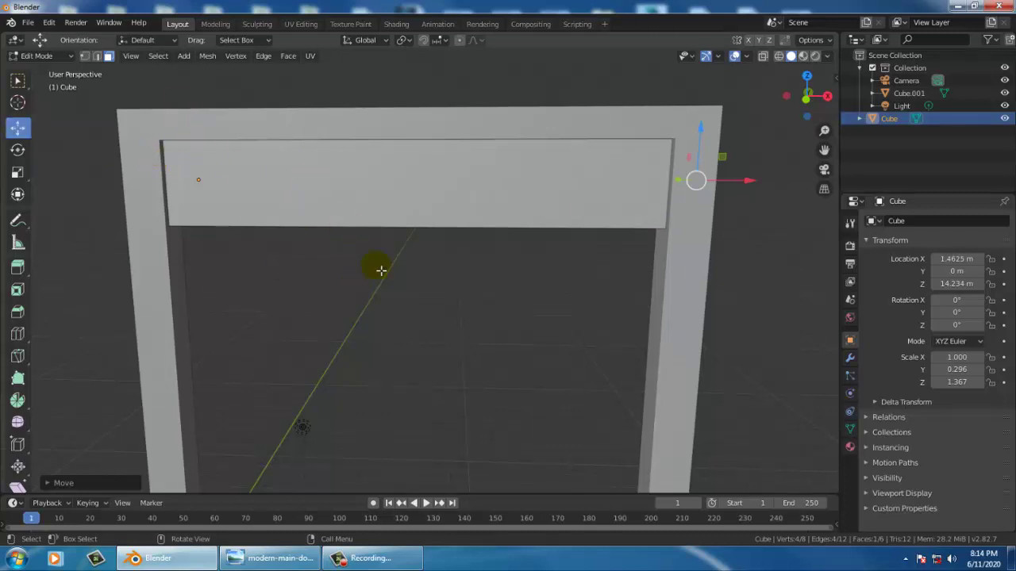
{"action": "mouse_move", "coordinate": [460, 231]}
{"action": "middle_mouse_down", "text": "alt"}
{"action": "mouse_move", "coordinate": [424, 199]}
{"action": "mouse_move", "coordinate": [437, 317]}
{"action": "middle_mouse_up", "text": "alt"}
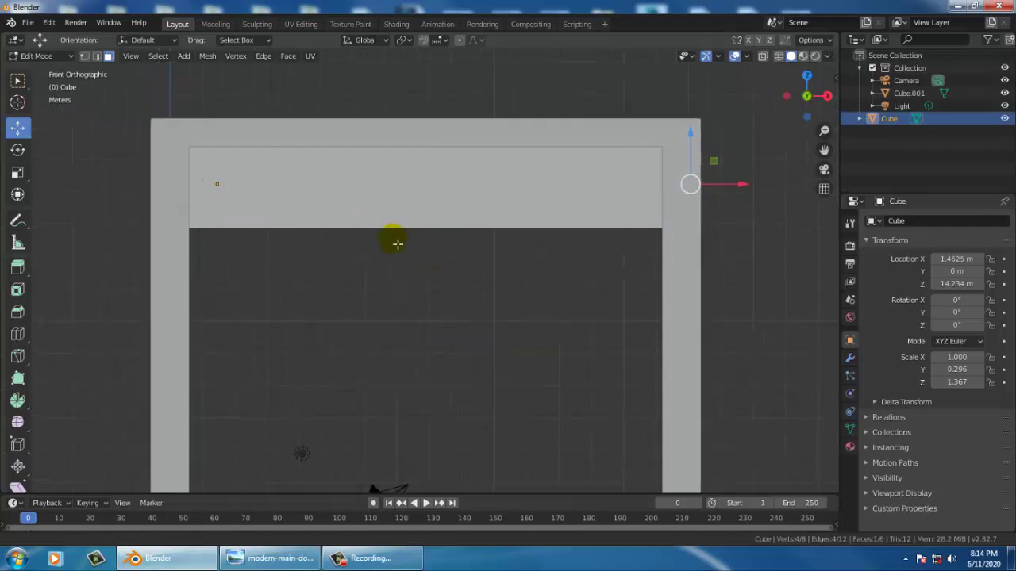
{"action": "middle_click_drag", "start_coordinate": [436, 254], "coordinate": [409, 255], "text": "shift"}
Test loop cuts on the block, cancel them, and turn on X-ray display.
{"action": "key", "text": "ctrl+r"}
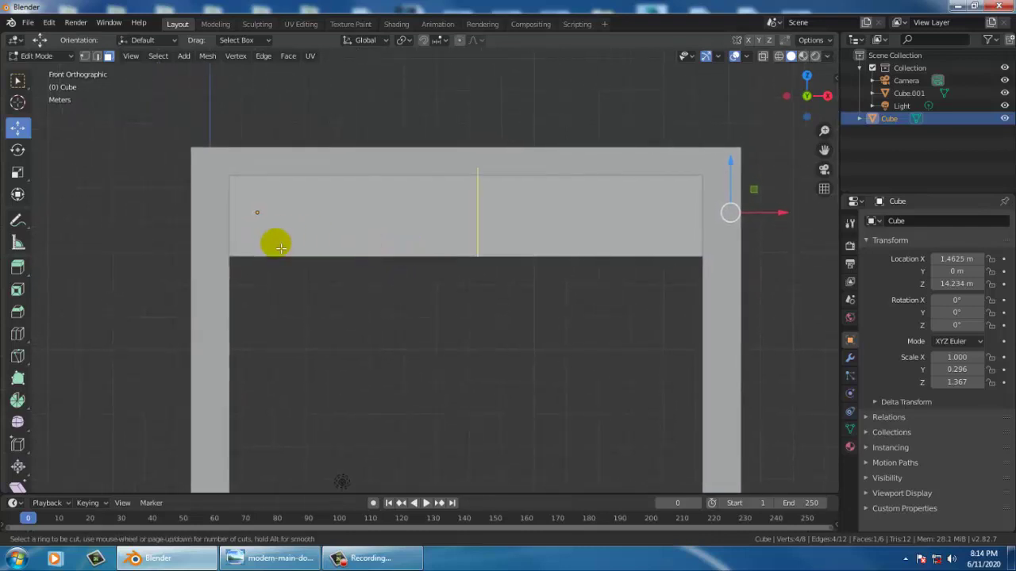
{"action": "right_click", "coordinate": [319, 211]}
{"action": "left_click", "coordinate": [239, 272]}
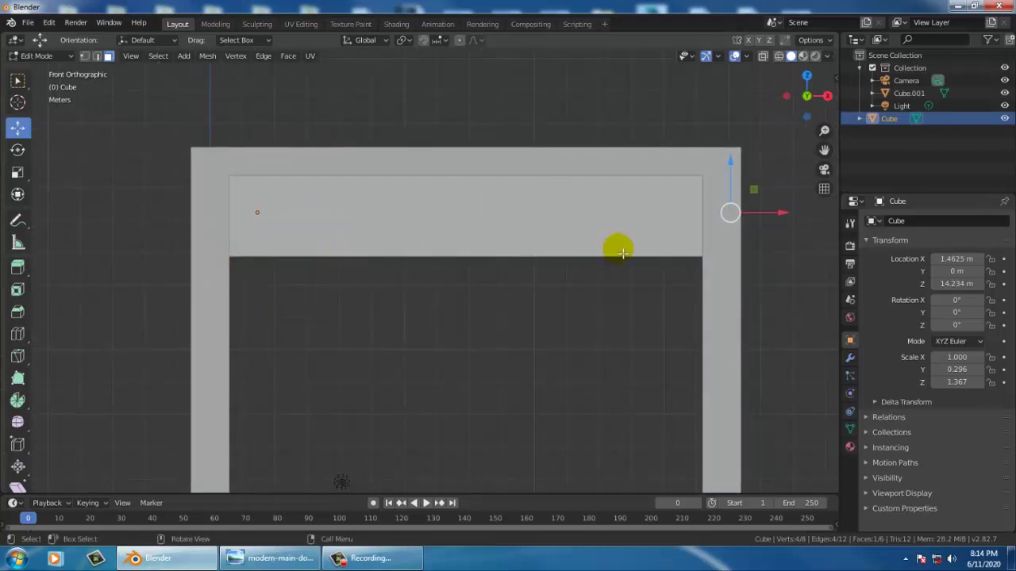
{"action": "left_click_drag", "start_coordinate": [772, 216], "coordinate": [617, 215]}
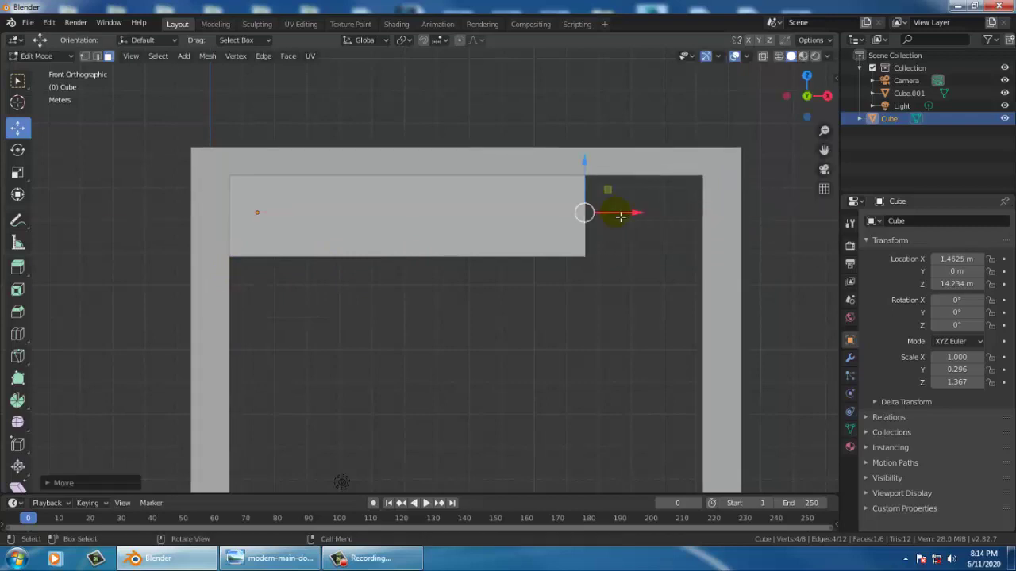
{"action": "key", "text": "ctrl+z"}
{"action": "left_click", "coordinate": [300, 235]}
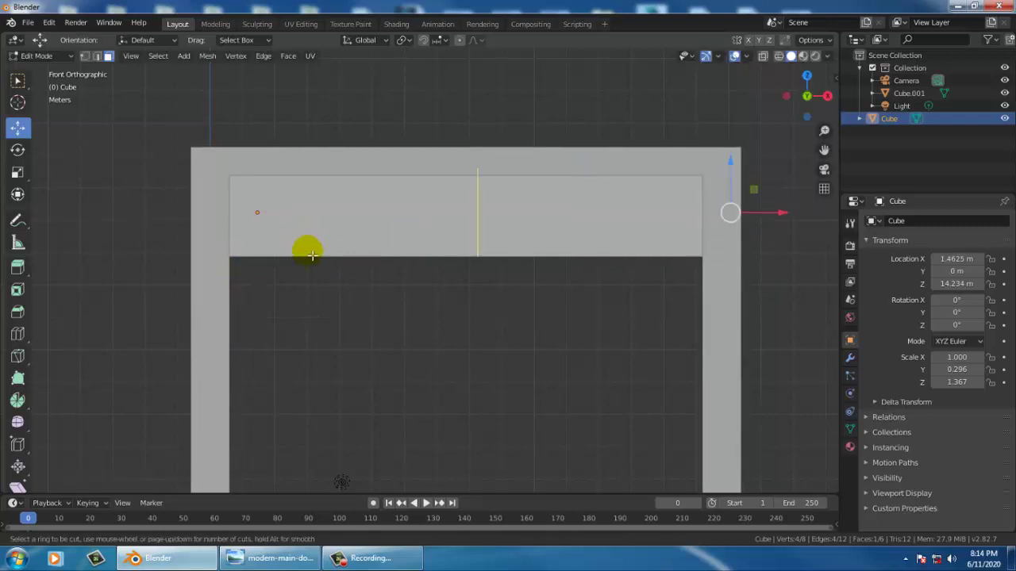
{"action": "right_click", "coordinate": [320, 227]}
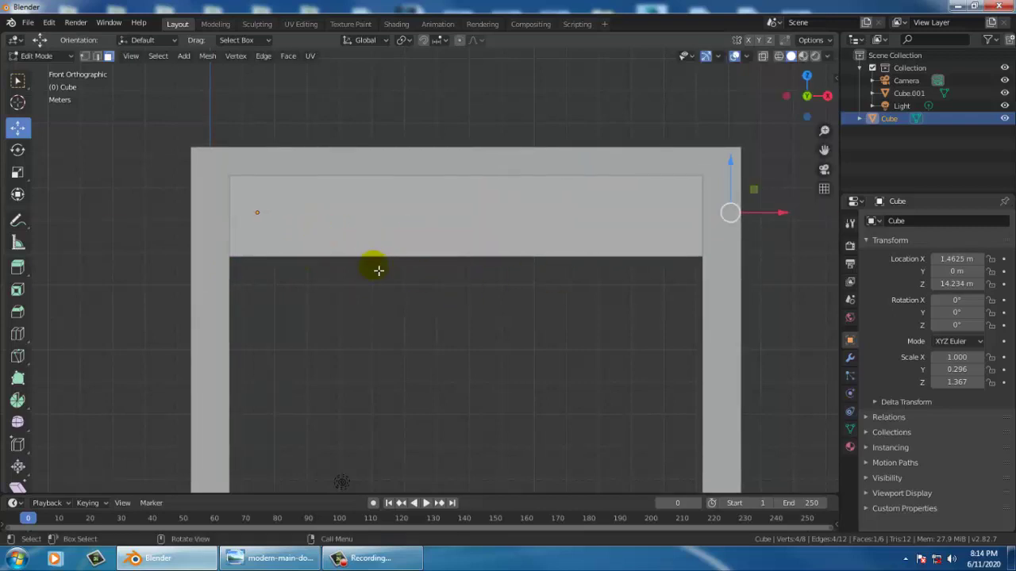
{"action": "left_click", "coordinate": [778, 57]}
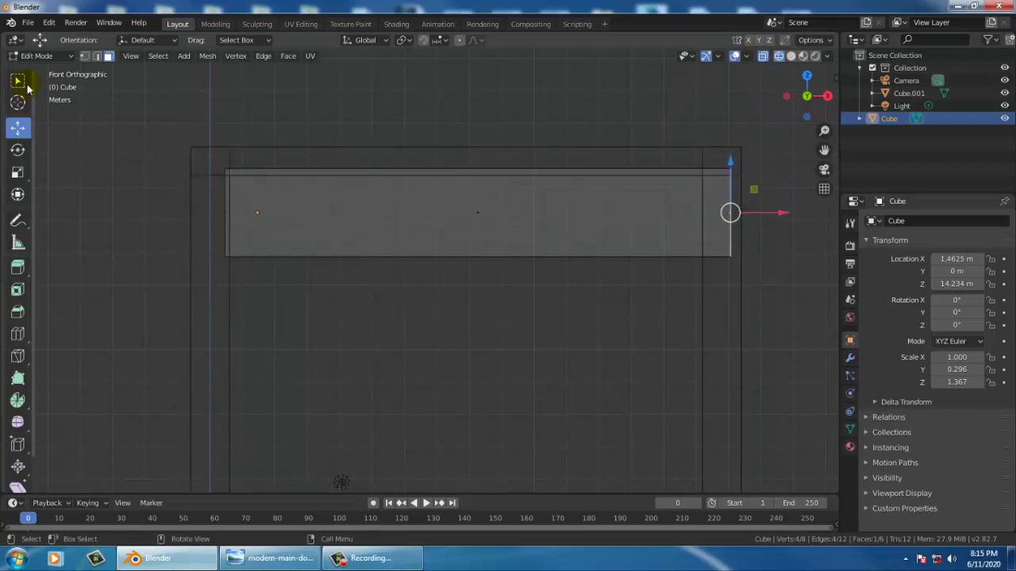
Re-enter Edit Mode on the block and add one vertical and one horizontal loop cut.
{"action": "left_click", "coordinate": [44, 58]}
{"action": "left_click", "coordinate": [49, 70]}
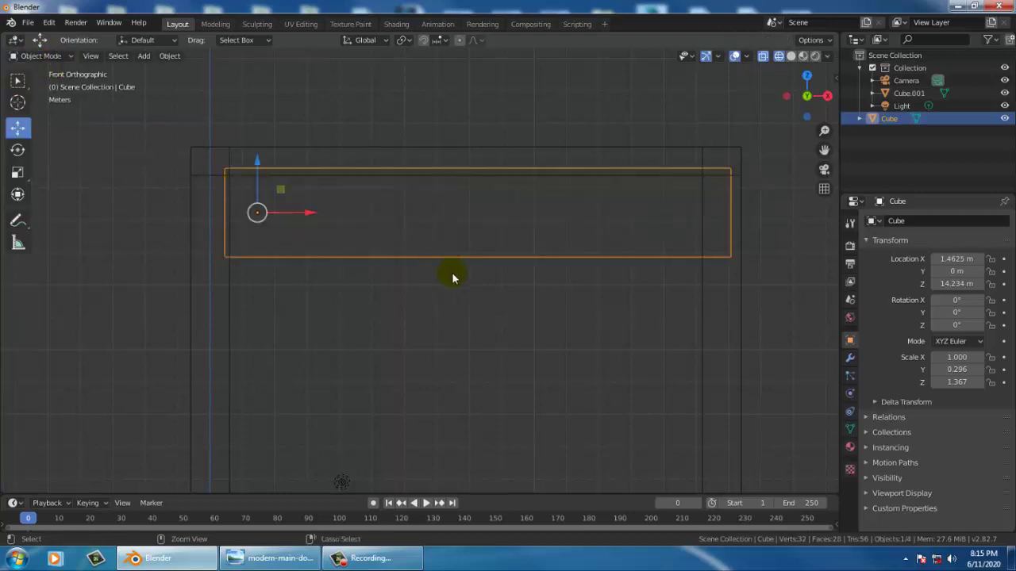
{"action": "left_click", "coordinate": [40, 55]}
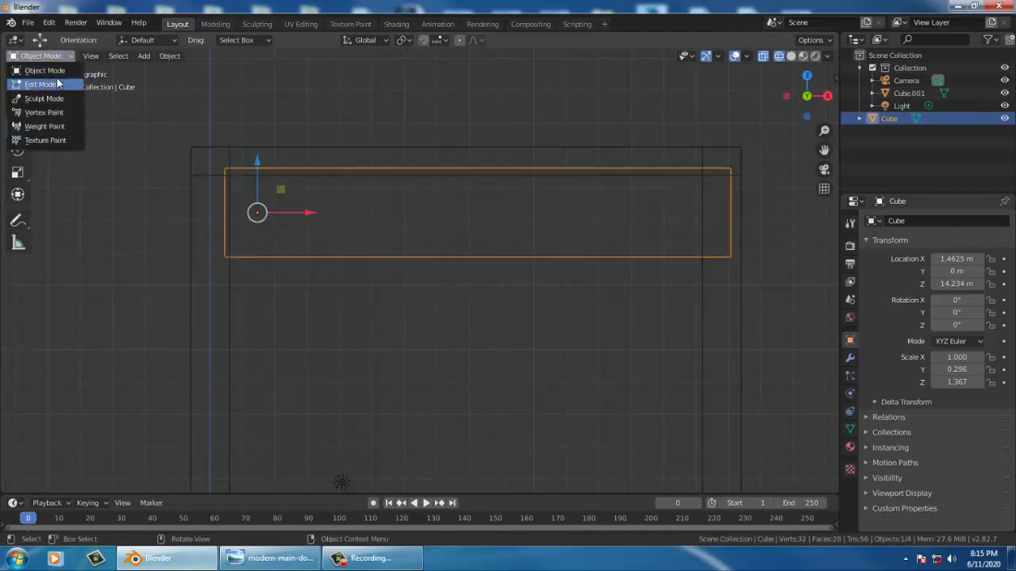
{"action": "left_click", "coordinate": [40, 83]}
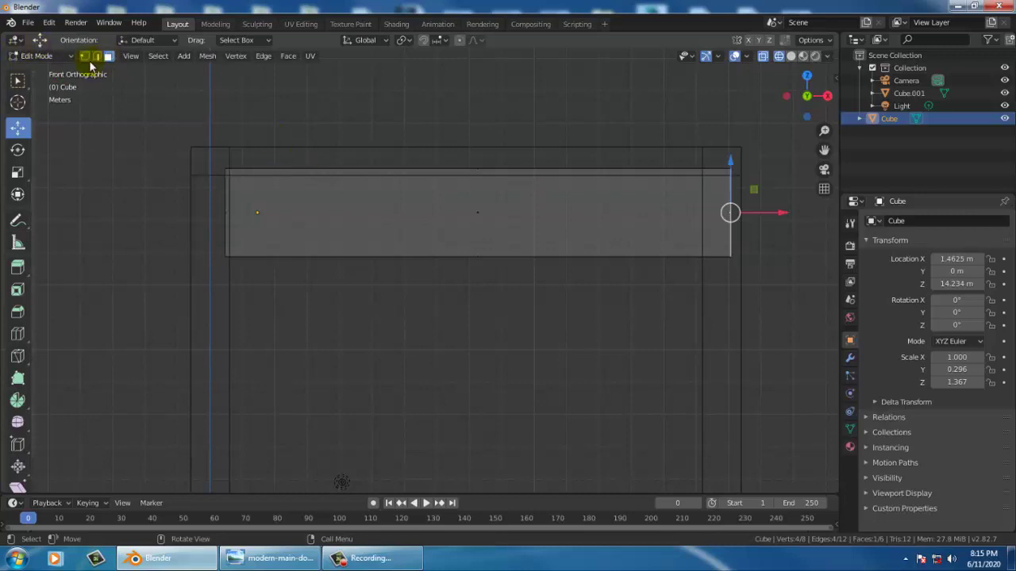
{"action": "key", "text": "ctrl+r"}
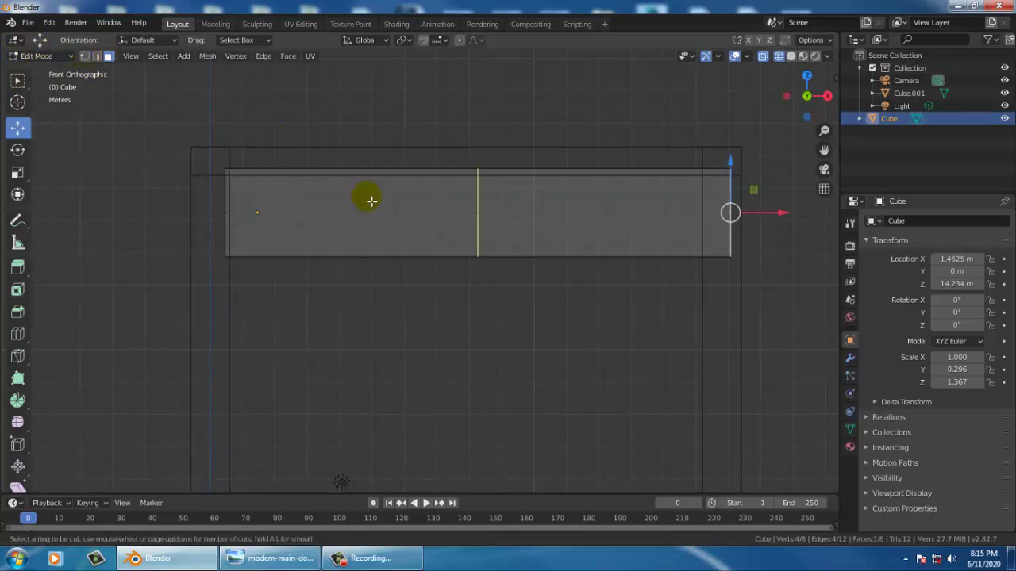
{"action": "mouse_move", "coordinate": [366, 192]}
{"action": "left_mouse_down"}
{"action": "mouse_move", "coordinate": [467, 202]}
{"action": "mouse_move", "coordinate": [215, 205]}
{"action": "mouse_move", "coordinate": [232, 211]}
{"action": "left_mouse_up"}
{"action": "key", "text": "ctrl+r"}
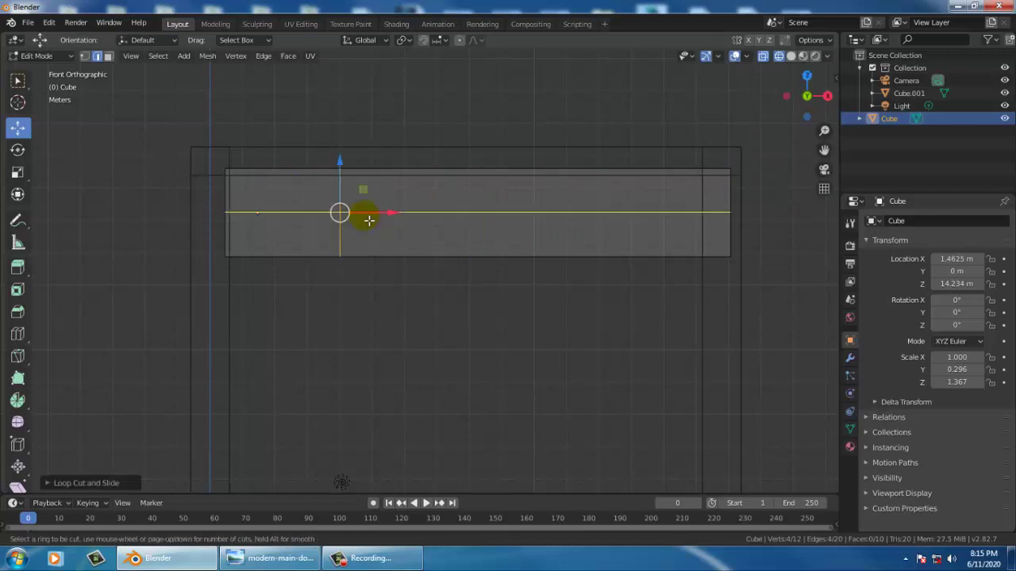
{"action": "left_click_drag", "start_coordinate": [396, 199], "coordinate": [217, 198]}
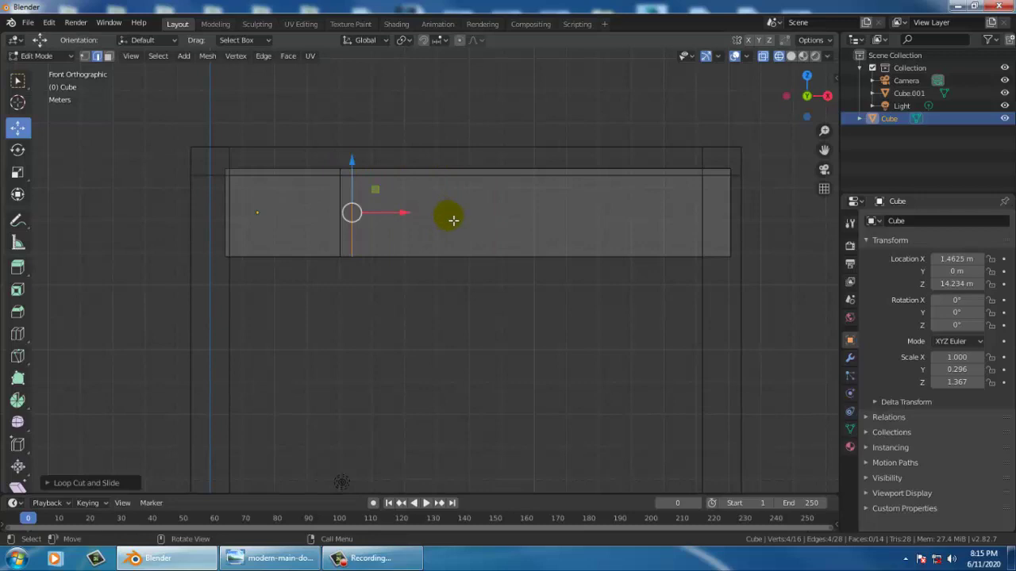
Add four more vertical loop cuts across the beam: left divider, middle, and two toward the right.
{"action": "key", "text": "ctrl+r"}
{"action": "left_click_drag", "start_coordinate": [470, 220], "coordinate": [385, 214]}
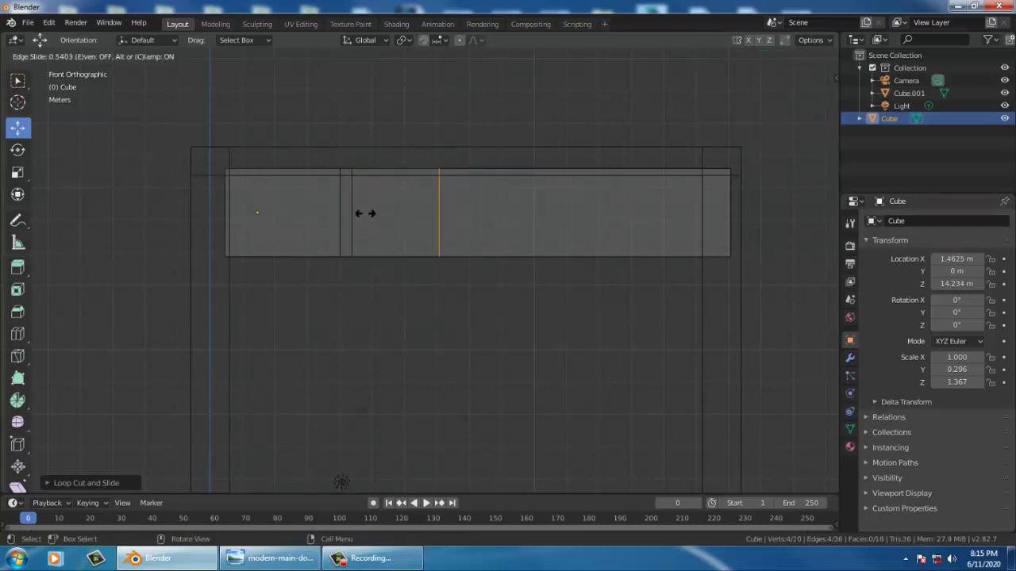
{"action": "left_click", "coordinate": [388, 218]}
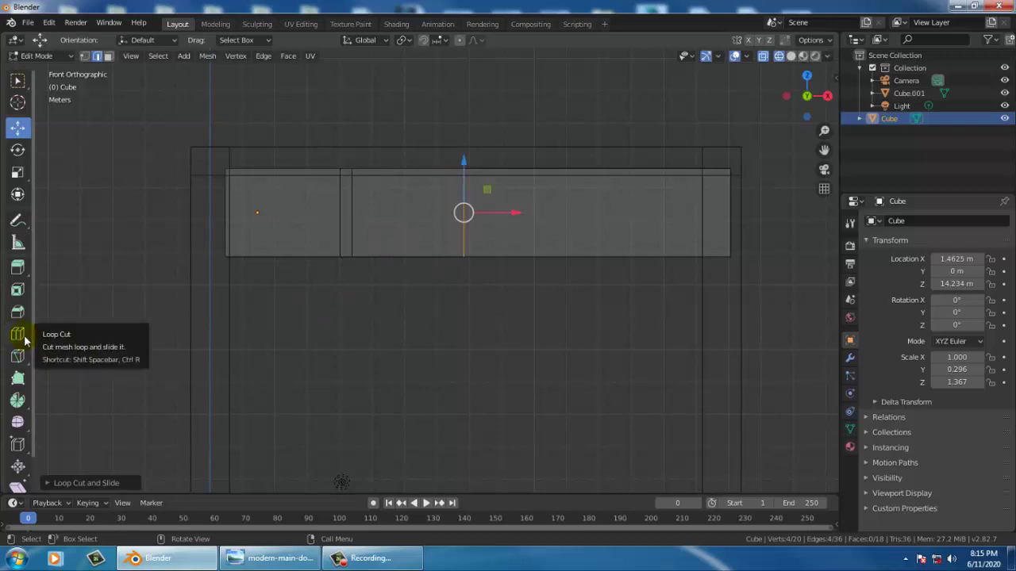
{"action": "key", "text": "ctrl+r"}
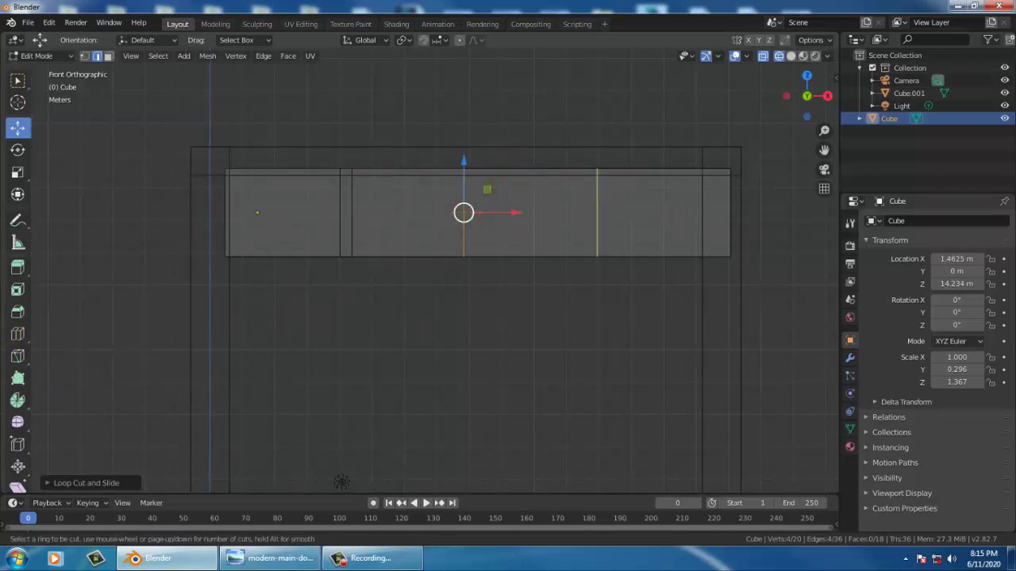
{"action": "left_click", "coordinate": [491, 171]}
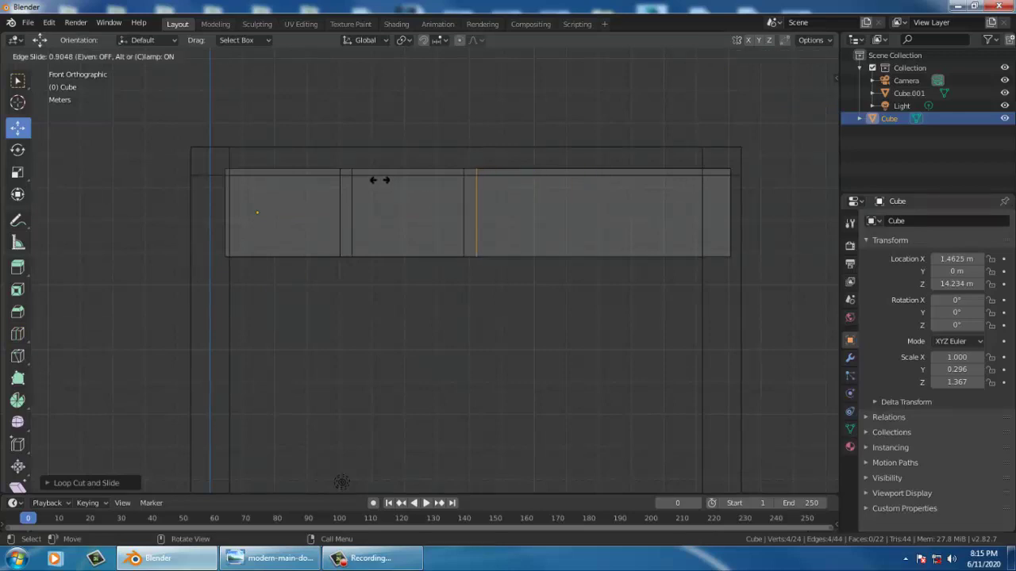
{"action": "left_click", "coordinate": [380, 181]}
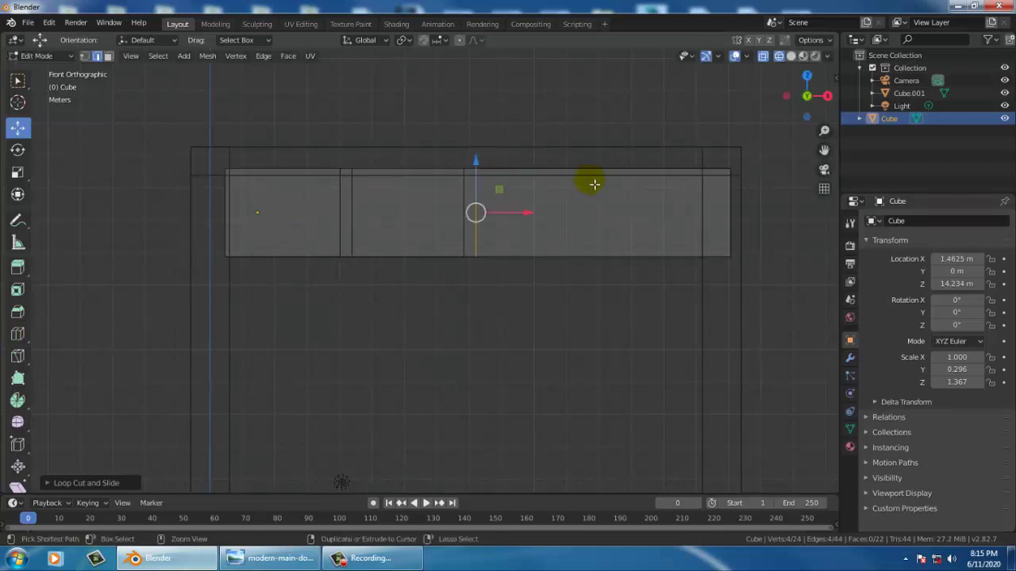
{"action": "key", "text": "ctrl+r"}
{"action": "left_click", "coordinate": [623, 190]}
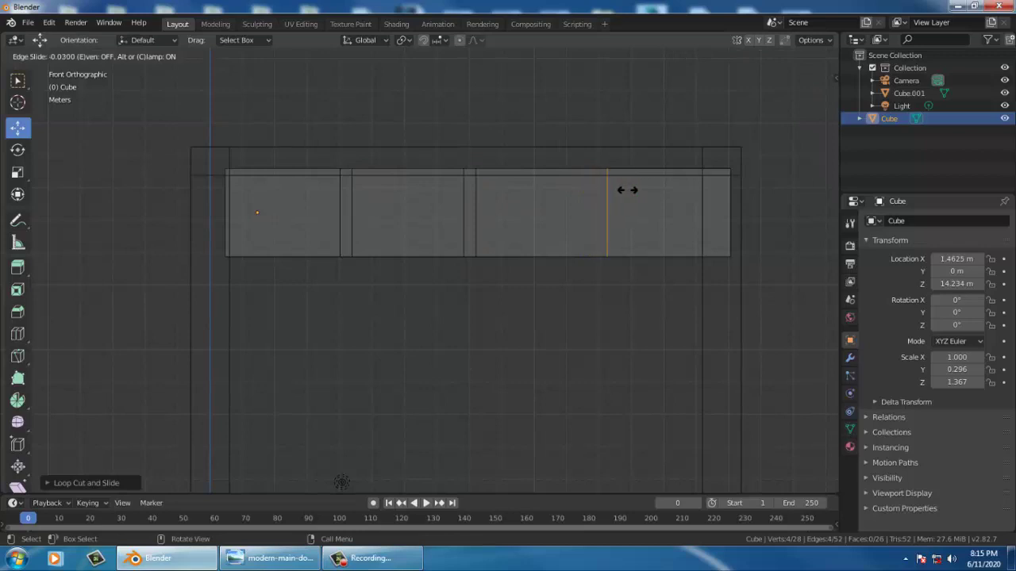
{"action": "left_click", "coordinate": [629, 191]}
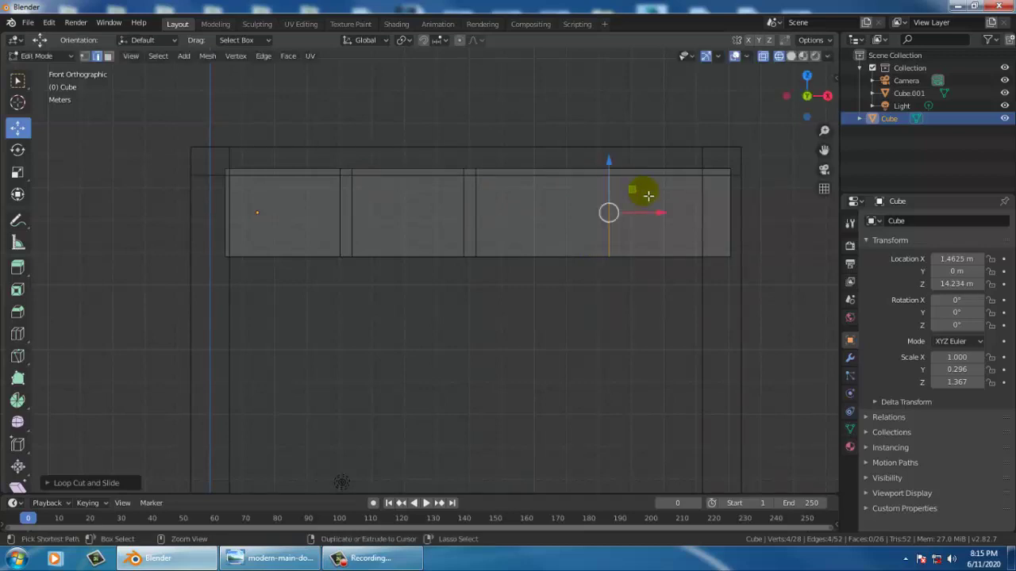
{"action": "key", "text": "ctrl+r"}
{"action": "left_click", "coordinate": [664, 188]}
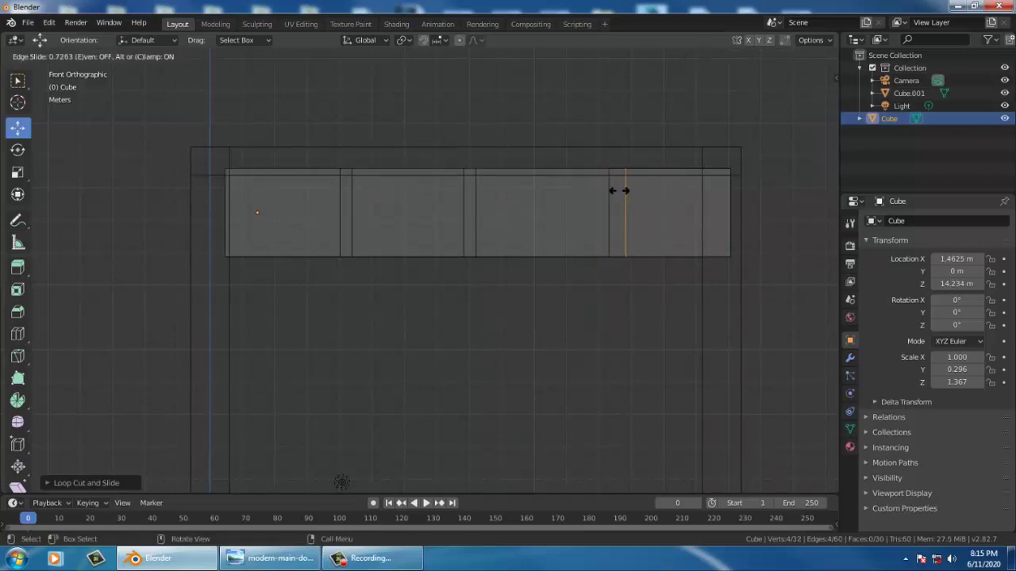
{"action": "left_click", "coordinate": [615, 190]}
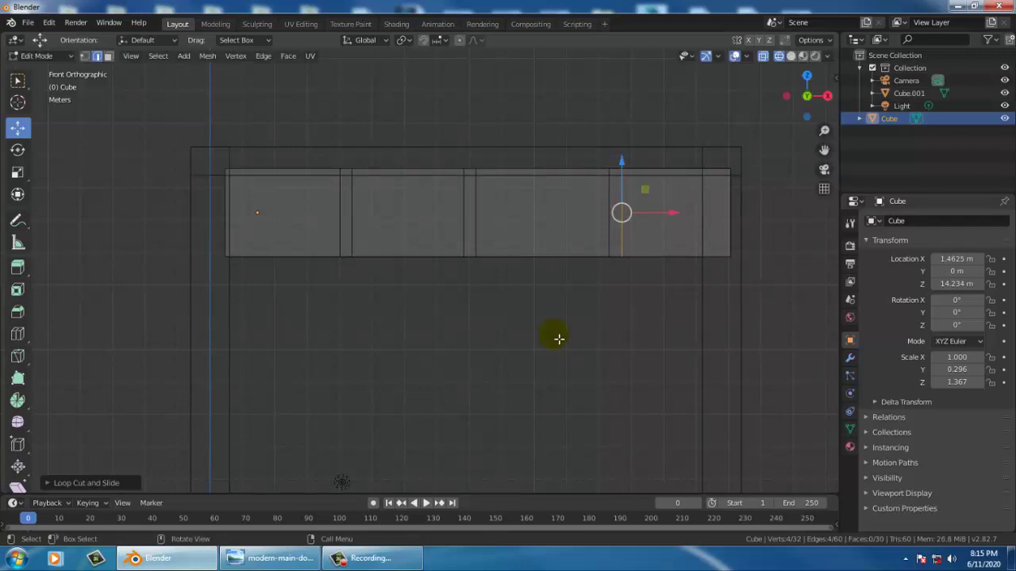
In solid shading, loop-cut a horizontal edge loop along the beam and slide it near the bottom edge.
{"action": "left_click", "coordinate": [790, 56]}
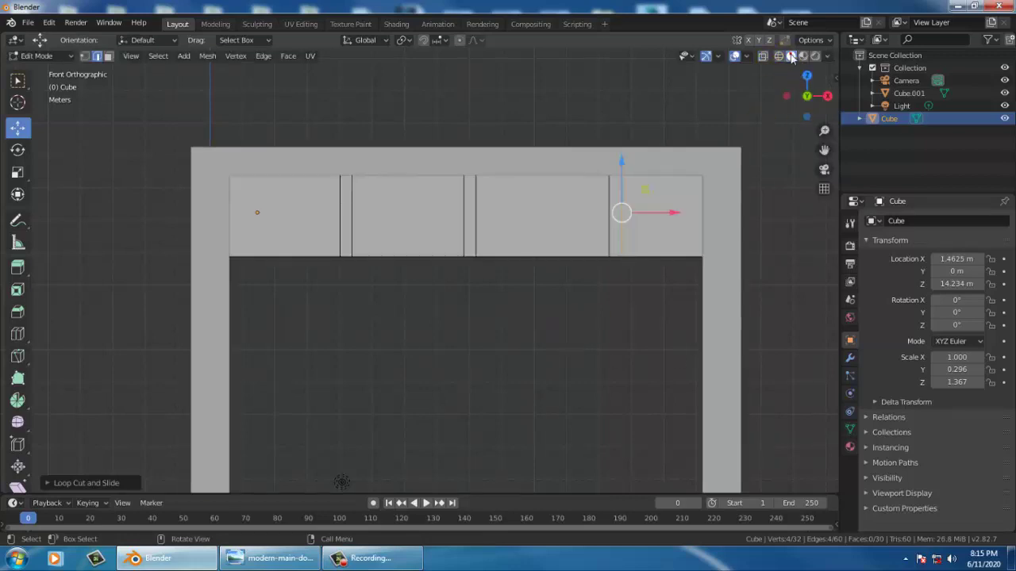
{"action": "mouse_move", "coordinate": [540, 317]}
{"action": "middle_mouse_down"}
{"action": "mouse_move", "coordinate": [578, 351]}
{"action": "mouse_move", "coordinate": [737, 301]}
{"action": "mouse_move", "coordinate": [531, 288]}
{"action": "middle_mouse_up"}
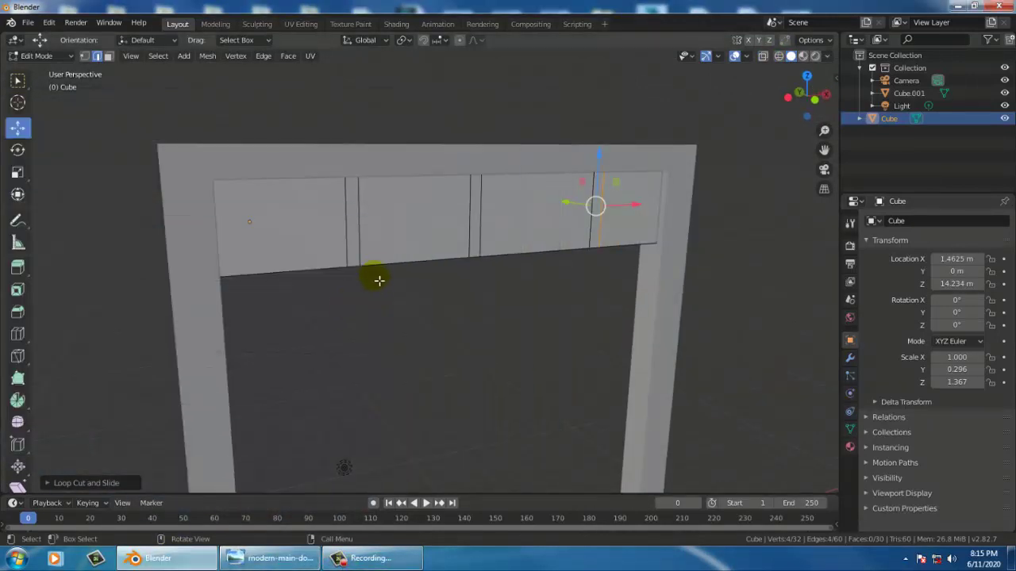
{"action": "middle_click_drag", "start_coordinate": [374, 277], "coordinate": [370, 271]}
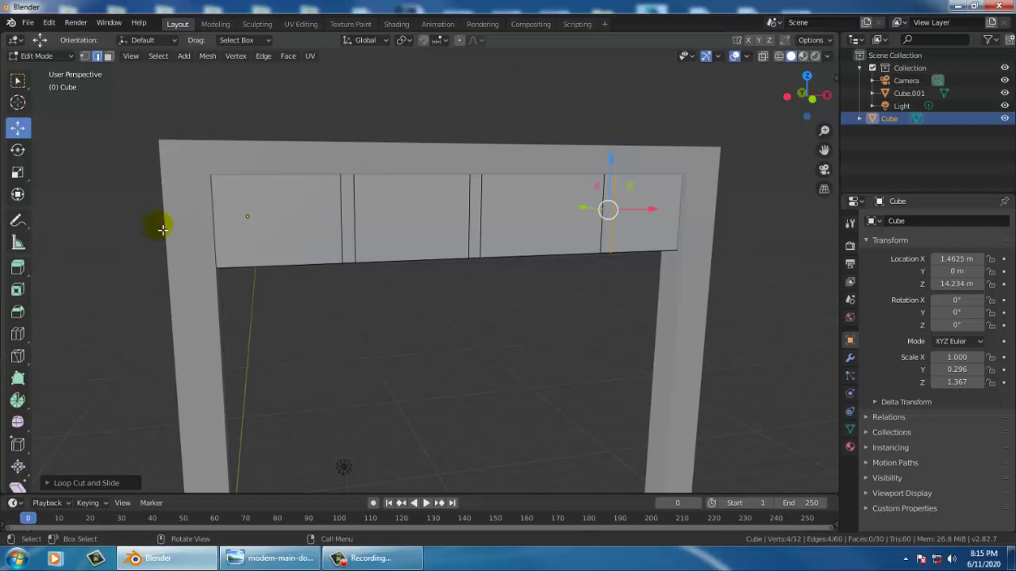
{"action": "key", "text": "ctrl+r"}
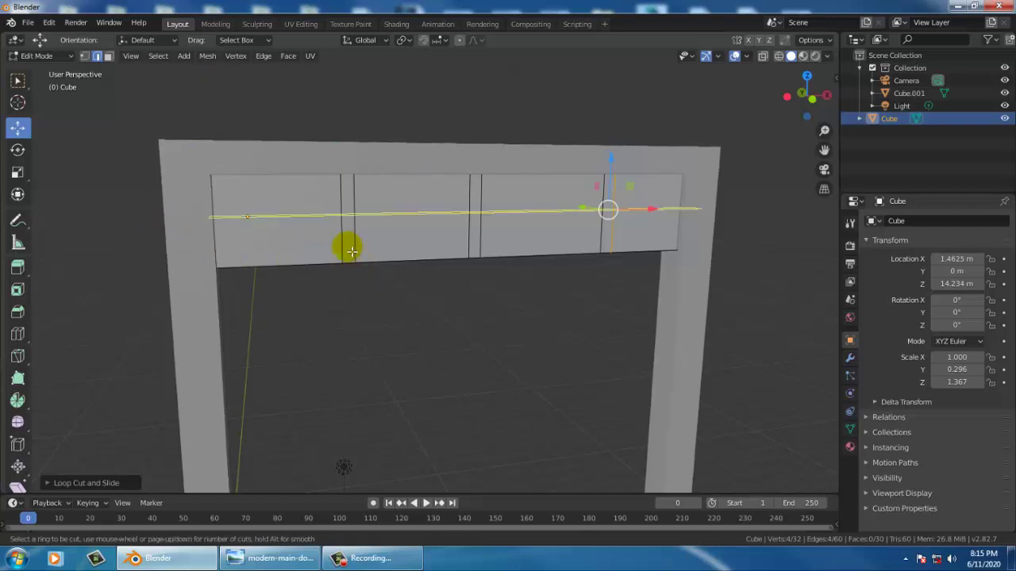
{"action": "left_click", "coordinate": [347, 251]}
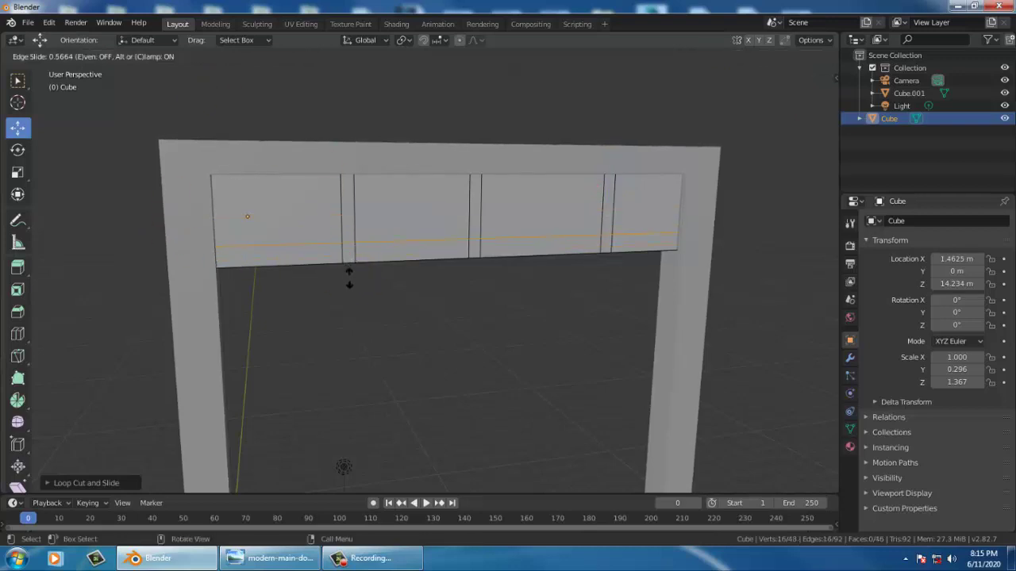
{"action": "left_click", "coordinate": [348, 279]}
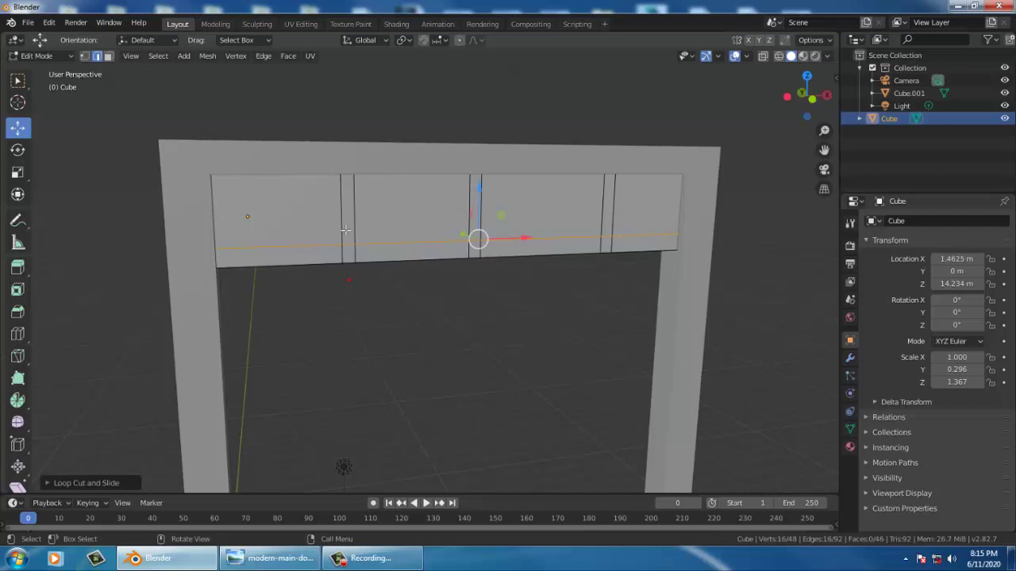
Check the reference photo, then in face select mode pick the beam's upper-left panel face.
{"action": "left_click", "coordinate": [272, 560]}
{"action": "left_click", "coordinate": [272, 559]}
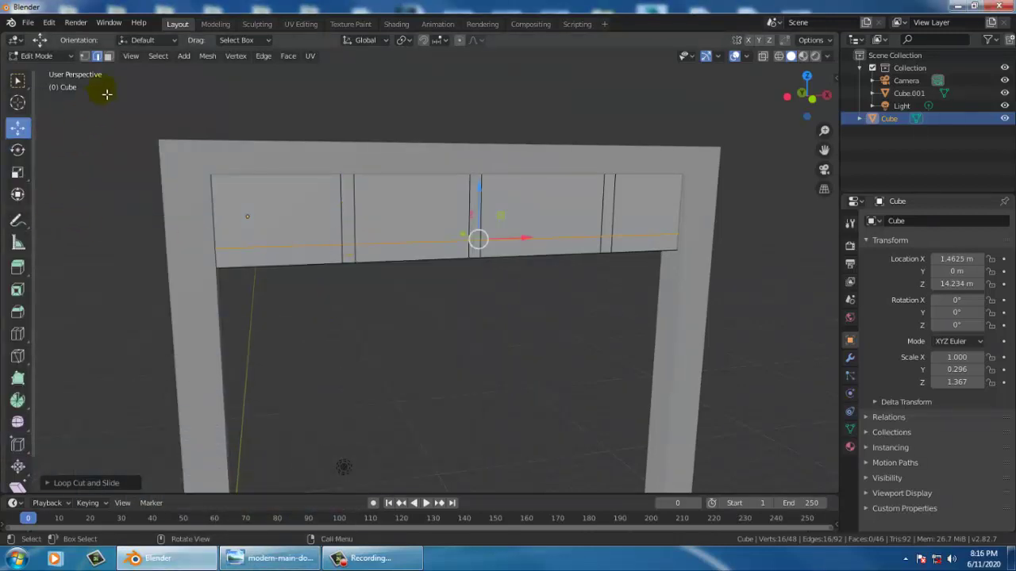
{"action": "left_click", "coordinate": [108, 56]}
{"action": "left_click", "coordinate": [284, 222]}
{"action": "mouse_move", "coordinate": [285, 222]}
{"action": "middle_mouse_down"}
{"action": "mouse_move", "coordinate": [404, 201]}
{"action": "mouse_move", "coordinate": [438, 215]}
{"action": "middle_mouse_up"}
{"action": "left_click", "coordinate": [502, 226], "text": "ctrl"}
{"action": "mouse_move", "coordinate": [579, 260]}
{"action": "middle_mouse_down"}
{"action": "mouse_move", "coordinate": [392, 250]}
{"action": "mouse_move", "coordinate": [406, 249]}
{"action": "middle_mouse_up"}
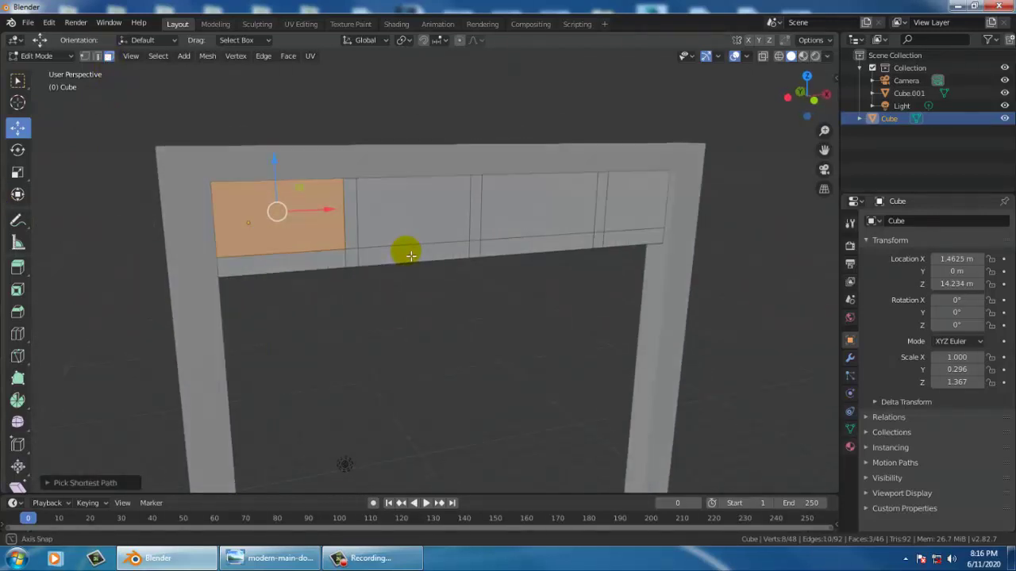
Inset the upper-left panel face into a border and scale it narrower horizontally.
{"action": "left_click", "coordinate": [17, 291]}
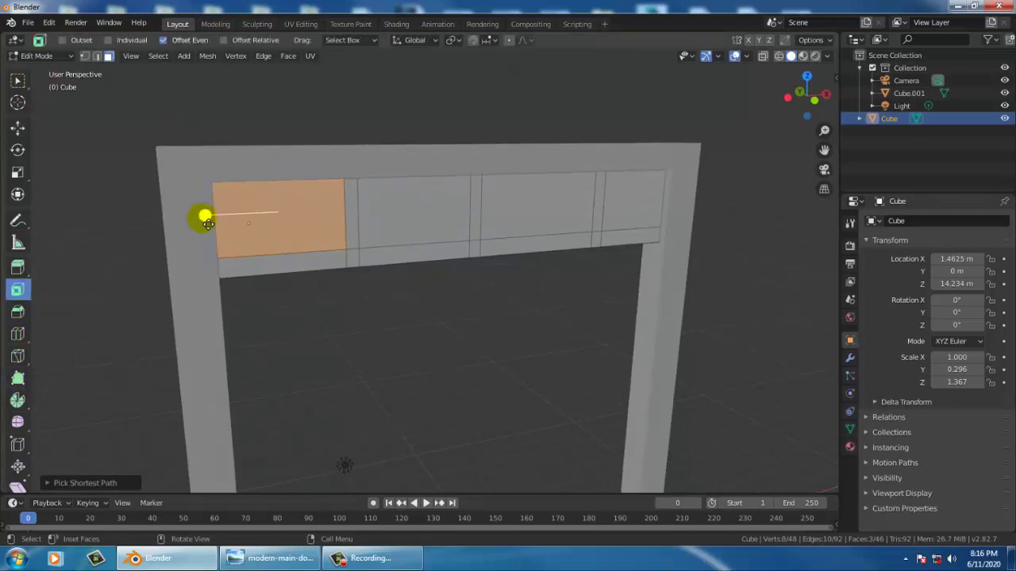
{"action": "mouse_move", "coordinate": [207, 223]}
{"action": "left_mouse_down"}
{"action": "mouse_move", "coordinate": [219, 216]}
{"action": "mouse_move", "coordinate": [200, 216]}
{"action": "left_mouse_up"}
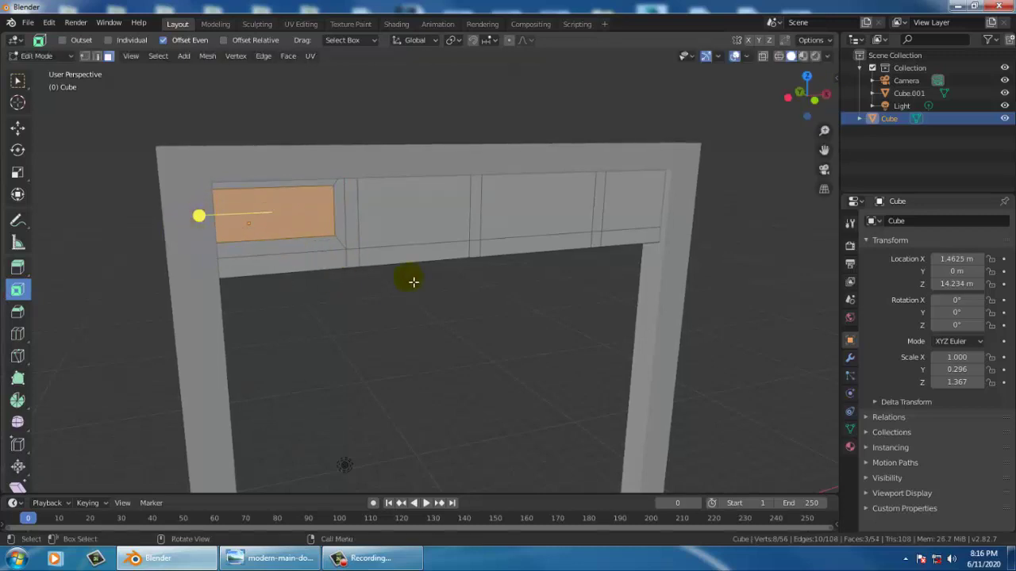
{"action": "mouse_move", "coordinate": [413, 281]}
{"action": "middle_mouse_down"}
{"action": "mouse_move", "coordinate": [352, 267]}
{"action": "mouse_move", "coordinate": [386, 272]}
{"action": "middle_mouse_up"}
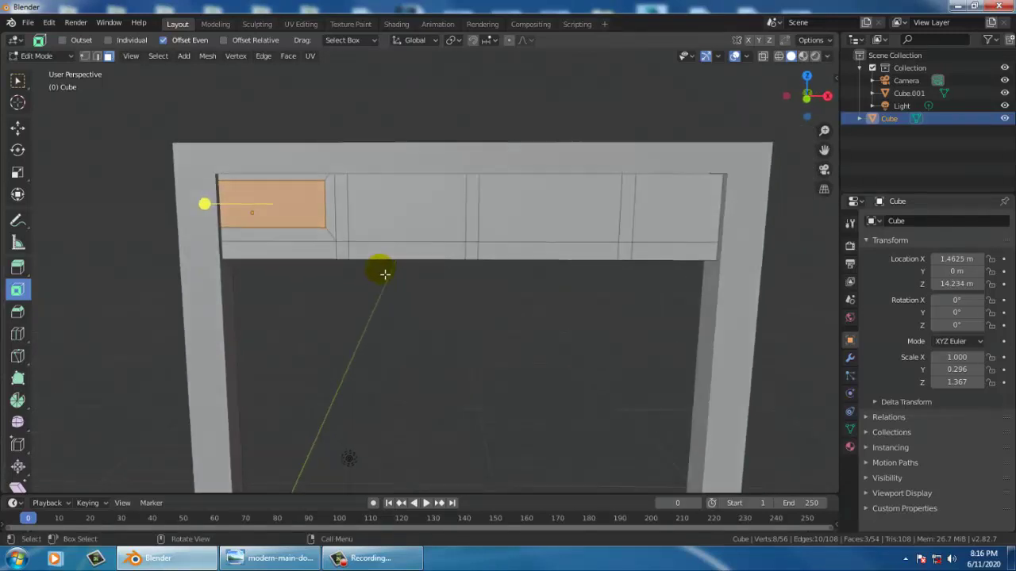
{"action": "left_click", "coordinate": [25, 173]}
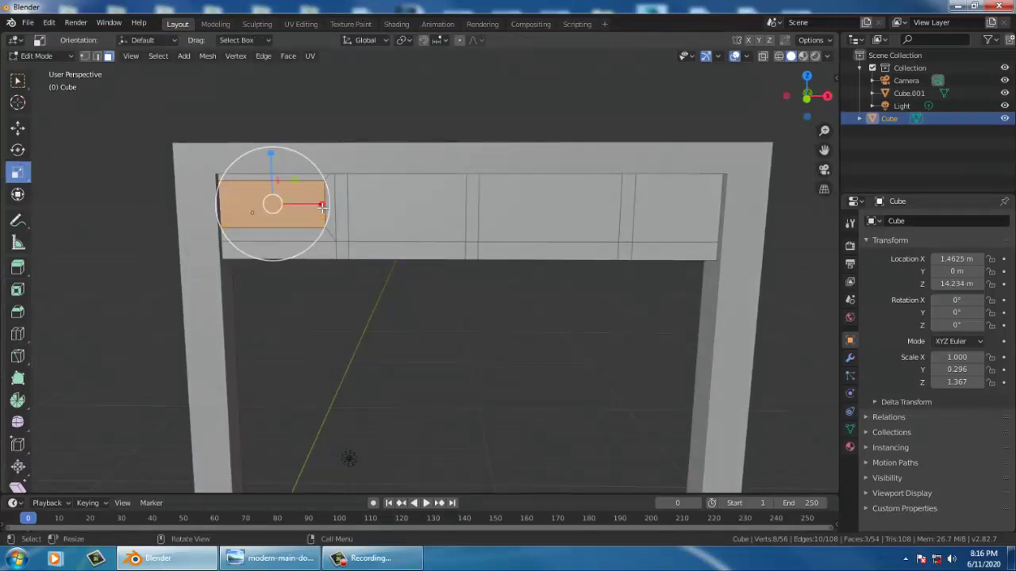
{"action": "left_click_drag", "start_coordinate": [321, 205], "coordinate": [314, 206]}
{"action": "mouse_move", "coordinate": [321, 209]}
{"action": "middle_mouse_down"}
{"action": "mouse_move", "coordinate": [269, 215]}
{"action": "mouse_move", "coordinate": [447, 212]}
{"action": "mouse_move", "coordinate": [415, 230]}
{"action": "mouse_move", "coordinate": [508, 243]}
{"action": "mouse_move", "coordinate": [438, 224]}
{"action": "middle_mouse_up"}
Select the middle panel face and inset it to form a framed border.
{"action": "left_click", "coordinate": [446, 211]}
{"action": "left_click", "coordinate": [443, 228], "text": "ctrl"}
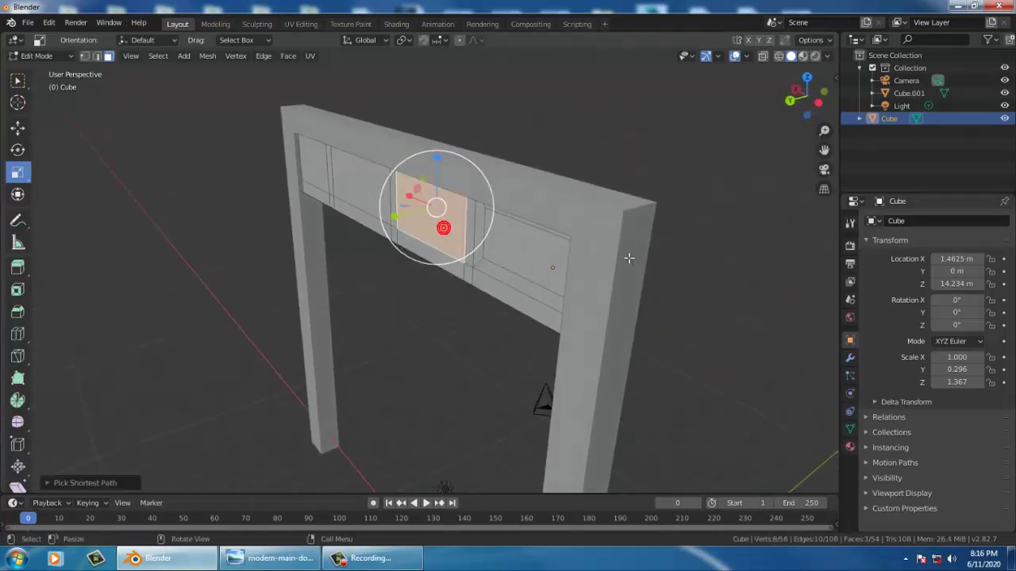
{"action": "middle_click_drag", "start_coordinate": [629, 257], "coordinate": [415, 234]}
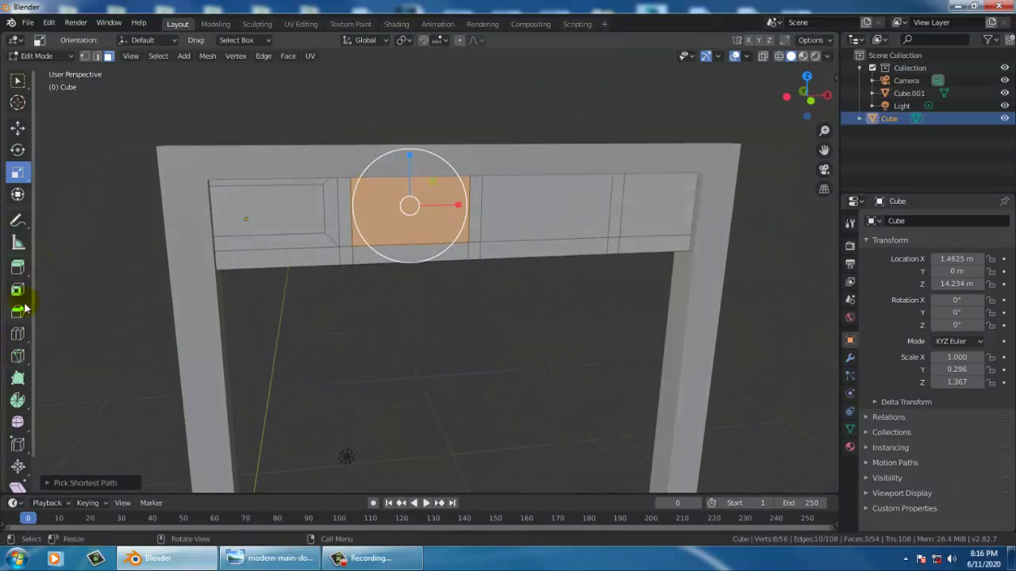
{"action": "left_click", "coordinate": [16, 292]}
{"action": "left_click_drag", "start_coordinate": [410, 141], "coordinate": [419, 148]}
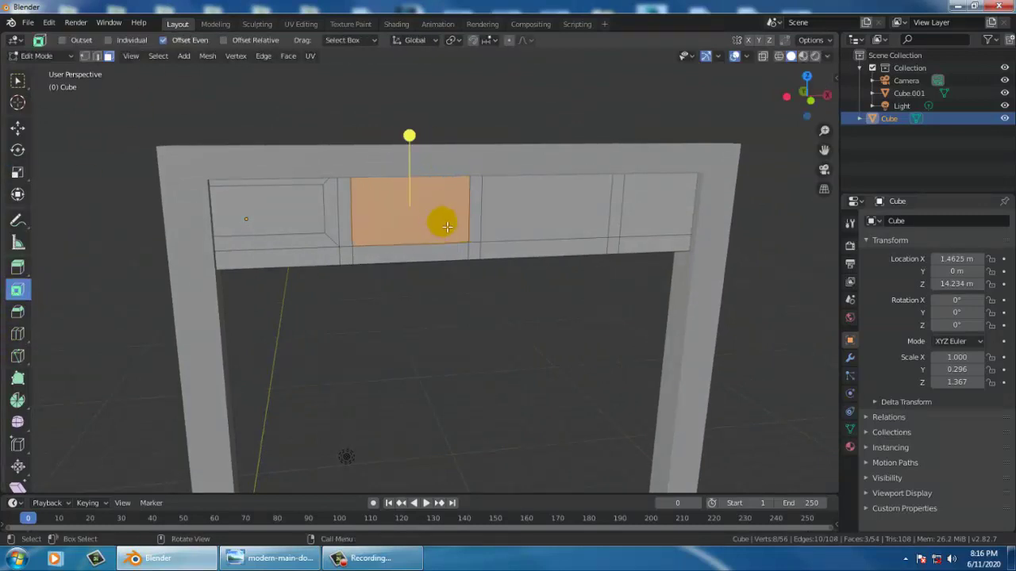
{"action": "mouse_move", "coordinate": [437, 220]}
{"action": "middle_mouse_down"}
{"action": "mouse_move", "coordinate": [449, 209]}
{"action": "mouse_move", "coordinate": [433, 198]}
{"action": "middle_mouse_up"}
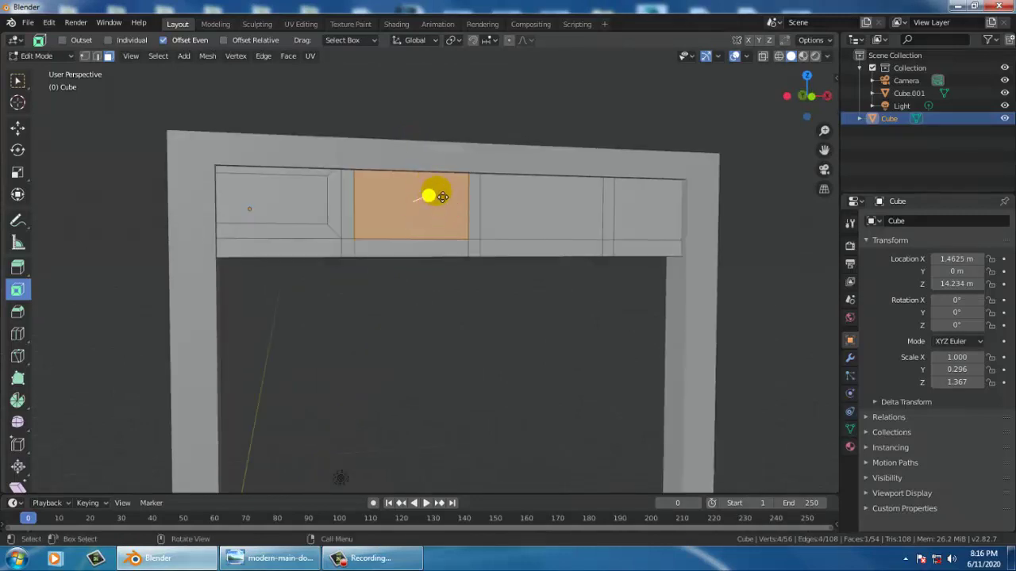
{"action": "mouse_move", "coordinate": [429, 192]}
{"action": "left_mouse_down"}
{"action": "mouse_move", "coordinate": [412, 205]}
{"action": "mouse_move", "coordinate": [421, 207]}
{"action": "left_mouse_up"}
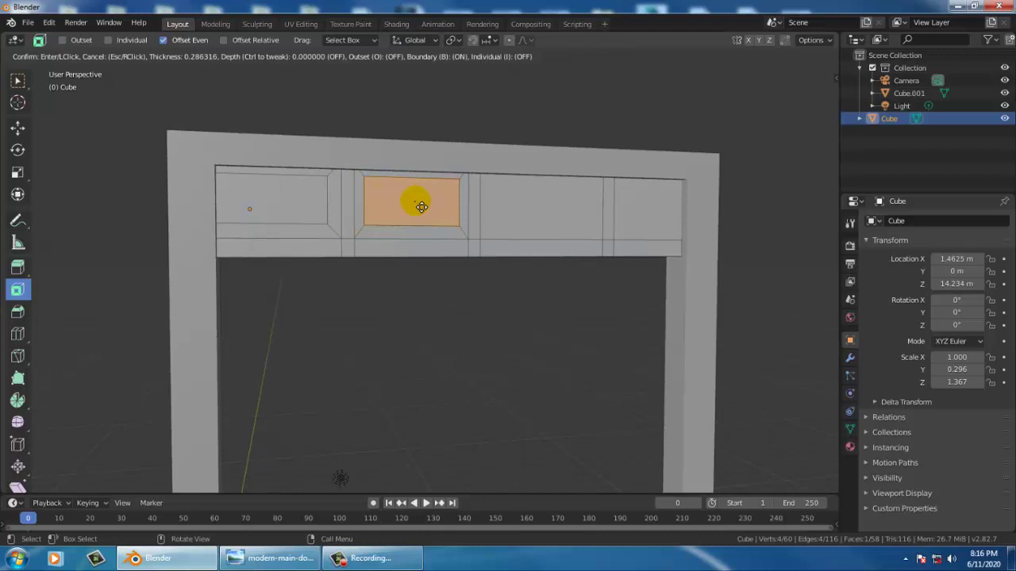
{"action": "left_click", "coordinate": [528, 204]}
Orbit around the frame and pick another panel face on the beam.
{"action": "middle_click_drag", "start_coordinate": [576, 199], "coordinate": [557, 213], "text": "alt"}
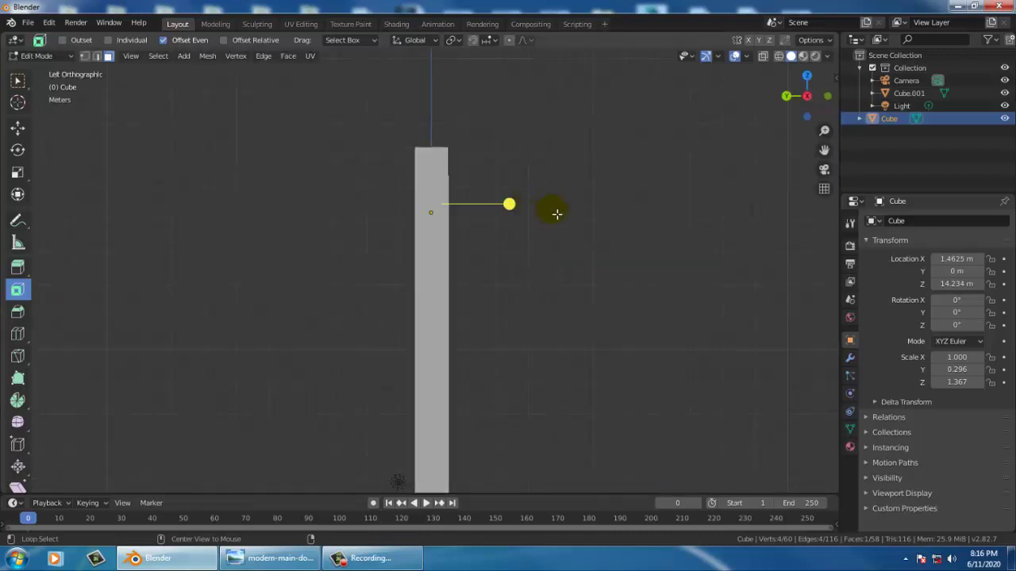
{"action": "middle_click_drag", "start_coordinate": [585, 256], "coordinate": [496, 230]}
{"action": "left_click", "coordinate": [357, 194], "text": "ctrl"}
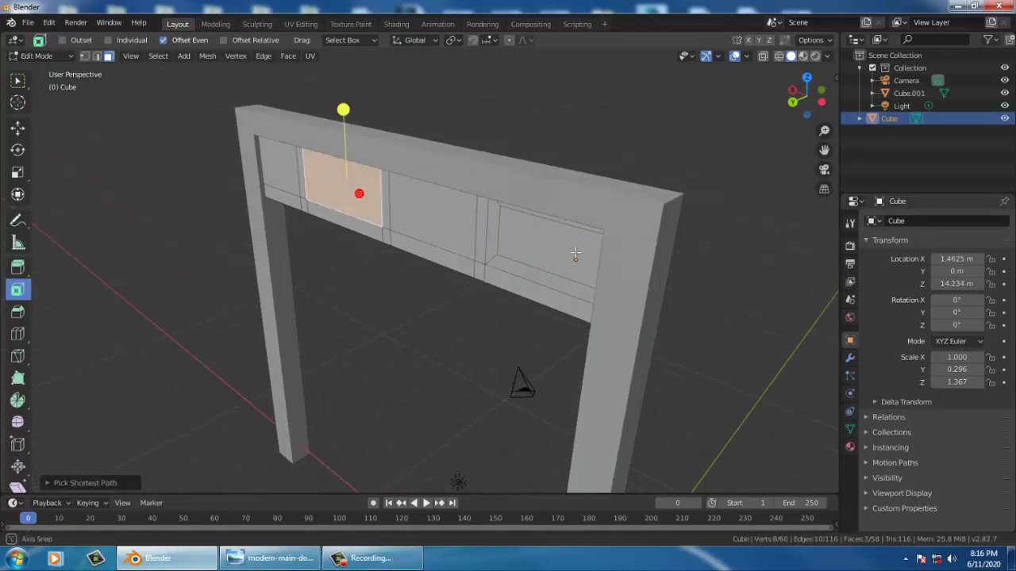
{"action": "mouse_move", "coordinate": [357, 194]}
{"action": "middle_mouse_down"}
{"action": "mouse_move", "coordinate": [460, 232]}
{"action": "mouse_move", "coordinate": [436, 220]}
{"action": "middle_mouse_up"}
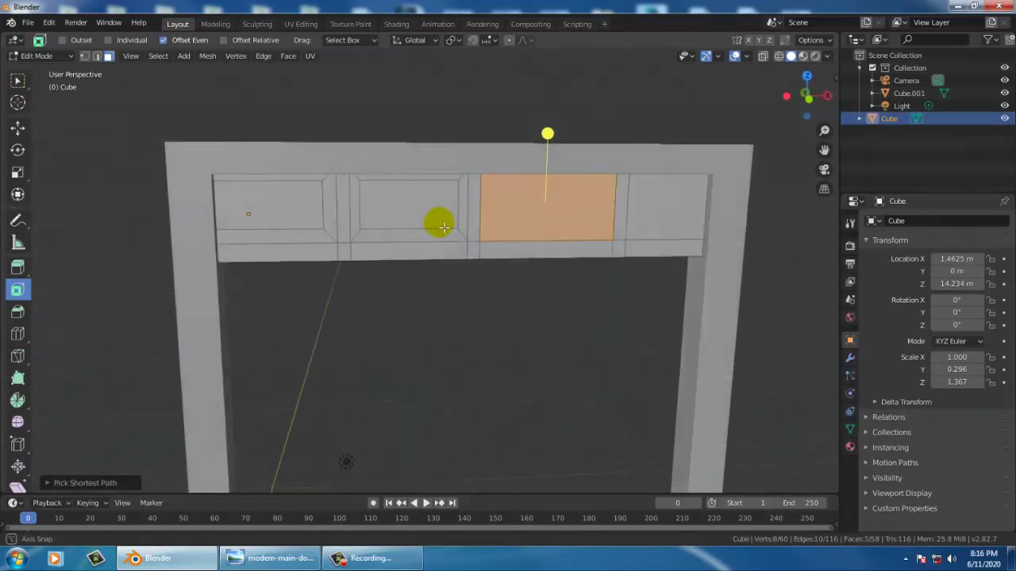
{"action": "left_click", "coordinate": [18, 315]}
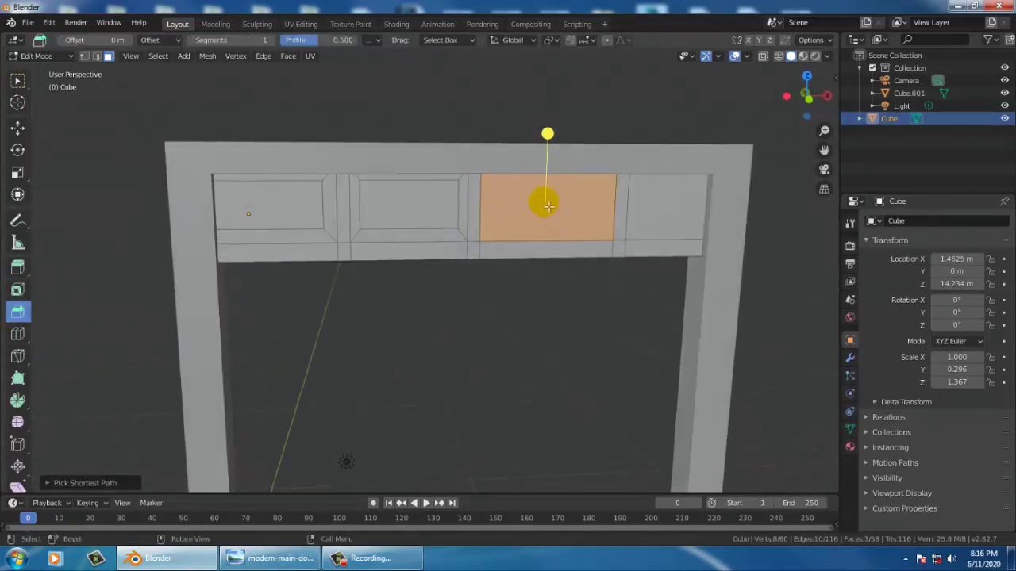
{"action": "left_click_drag", "start_coordinate": [574, 211], "coordinate": [555, 208]}
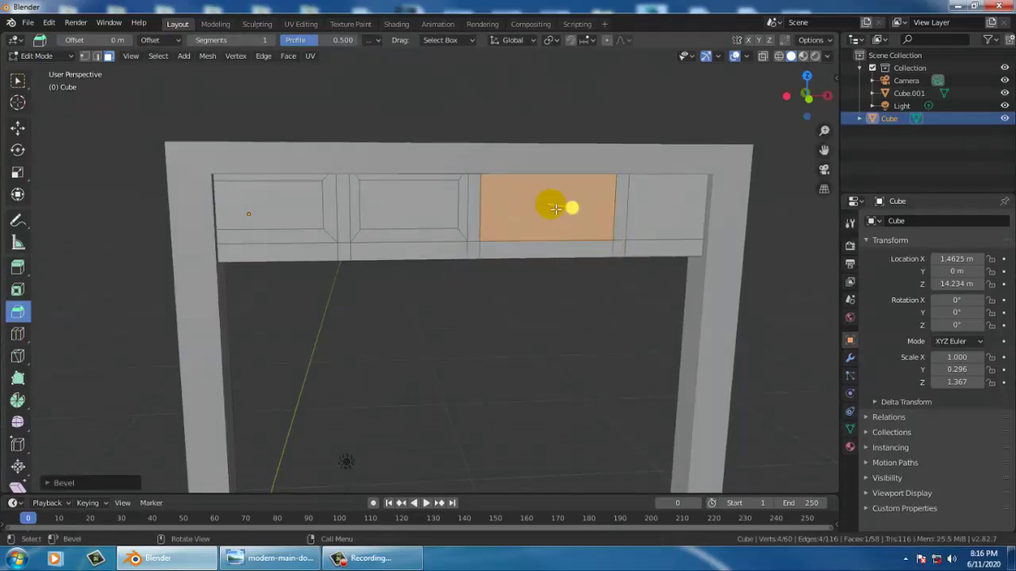
{"action": "left_click_drag", "start_coordinate": [572, 208], "coordinate": [568, 214]}
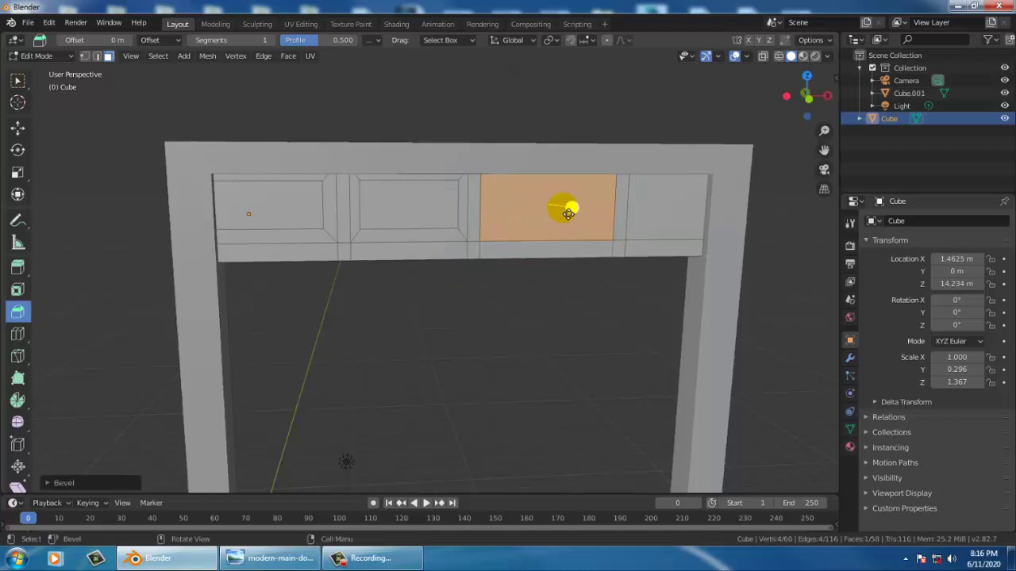
{"action": "mouse_move", "coordinate": [569, 215]}
{"action": "middle_mouse_down"}
{"action": "mouse_move", "coordinate": [529, 190]}
{"action": "mouse_move", "coordinate": [632, 227]}
{"action": "mouse_move", "coordinate": [350, 223]}
{"action": "middle_mouse_up"}
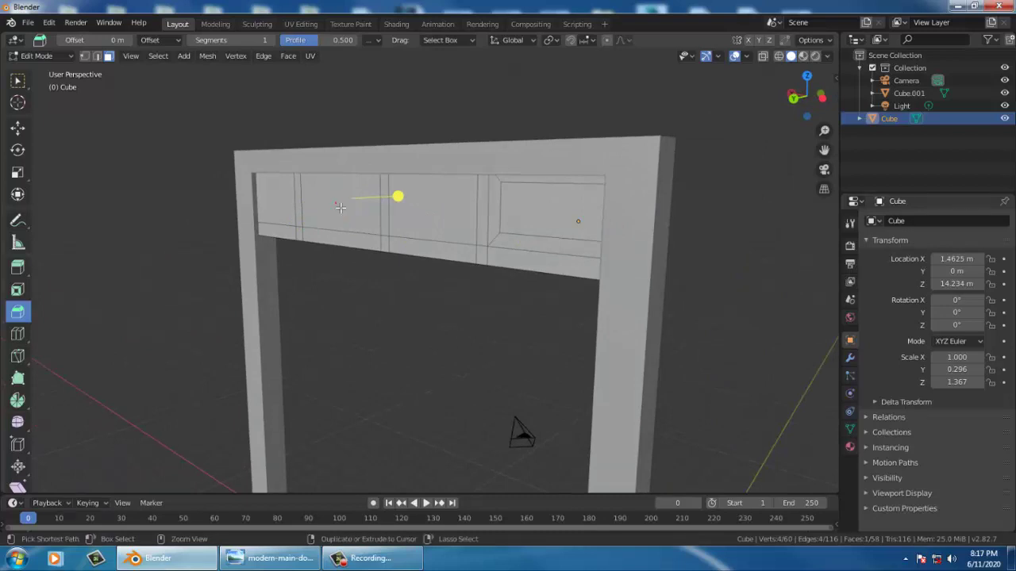
{"action": "left_click", "coordinate": [317, 192]}
{"action": "mouse_move", "coordinate": [582, 248]}
{"action": "middle_mouse_down"}
{"action": "mouse_move", "coordinate": [405, 239]}
{"action": "mouse_move", "coordinate": [596, 124]}
{"action": "middle_mouse_up"}
{"action": "left_click", "coordinate": [543, 133]}
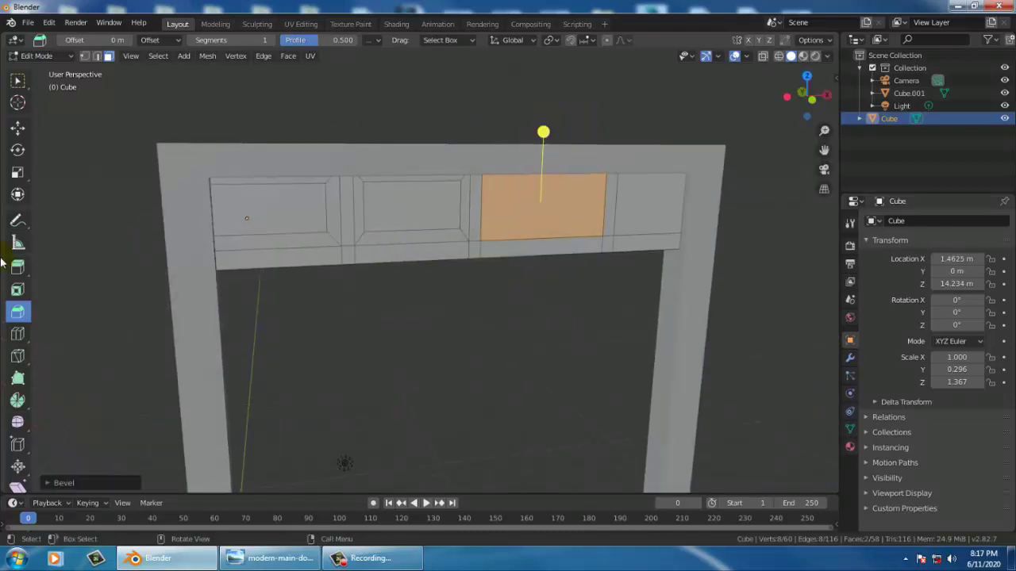
{"action": "mouse_move", "coordinate": [540, 203]}
{"action": "left_mouse_down"}
{"action": "mouse_move", "coordinate": [523, 193]}
{"action": "mouse_move", "coordinate": [612, 215]}
{"action": "mouse_move", "coordinate": [474, 194]}
{"action": "mouse_move", "coordinate": [602, 265]}
{"action": "left_mouse_up"}
{"action": "left_click", "coordinate": [553, 224]}
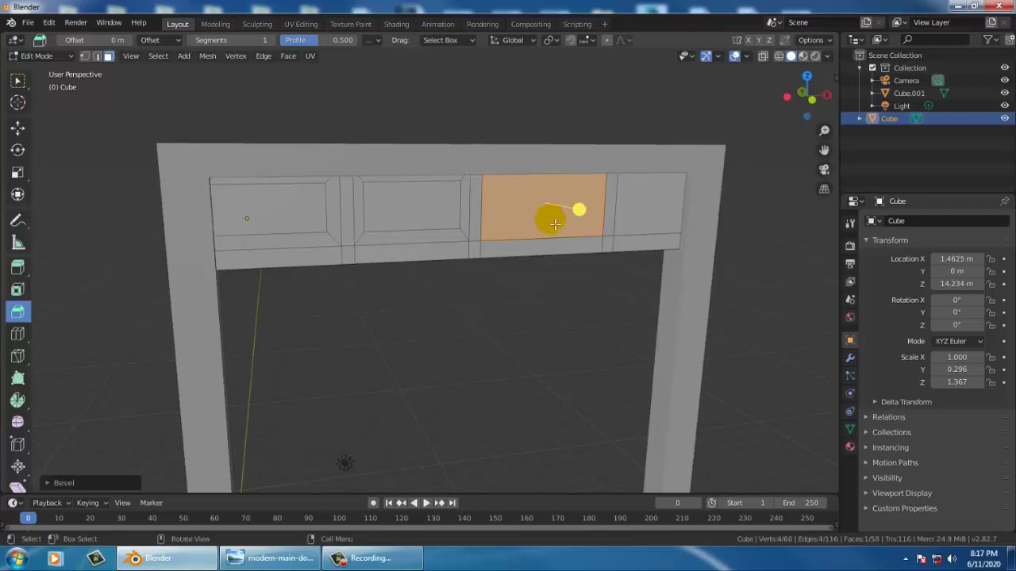
{"action": "middle_click_drag", "start_coordinate": [456, 217], "coordinate": [28, 131]}
{"action": "left_click", "coordinate": [19, 128]}
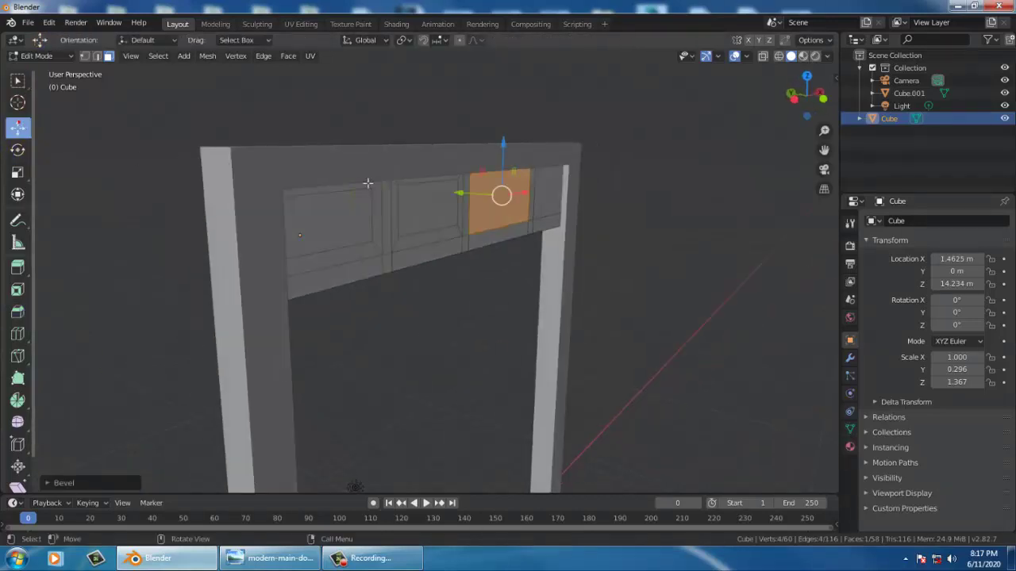
{"action": "mouse_move", "coordinate": [590, 200]}
{"action": "middle_mouse_down"}
{"action": "mouse_move", "coordinate": [342, 216]}
{"action": "mouse_move", "coordinate": [381, 246]}
{"action": "middle_mouse_up"}
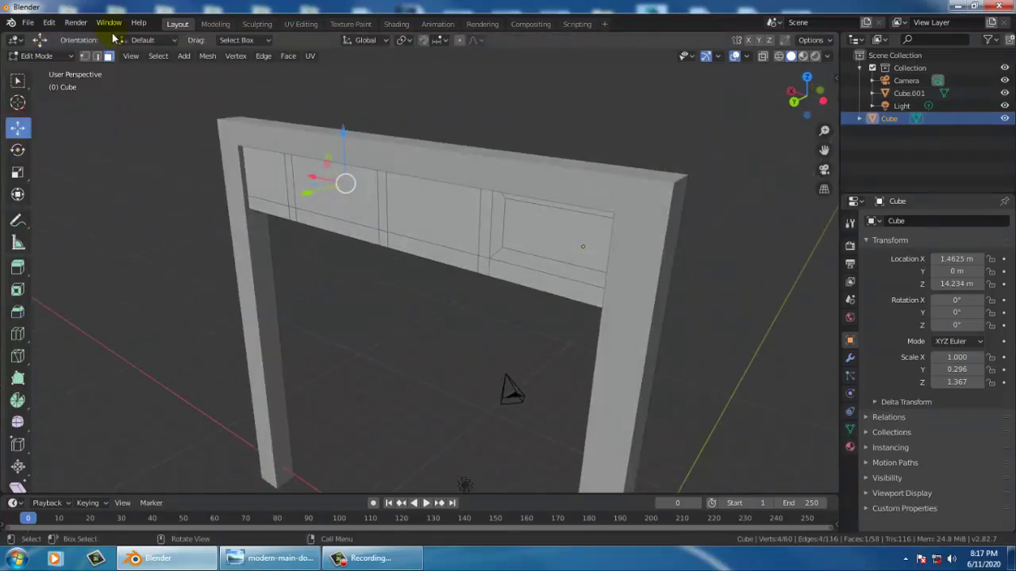
{"action": "left_click", "coordinate": [361, 208]}
{"action": "mouse_move", "coordinate": [349, 190]}
{"action": "middle_mouse_down", "text": "alt"}
{"action": "mouse_move", "coordinate": [291, 199]}
{"action": "mouse_move", "coordinate": [431, 195]}
{"action": "middle_mouse_up", "text": "alt"}
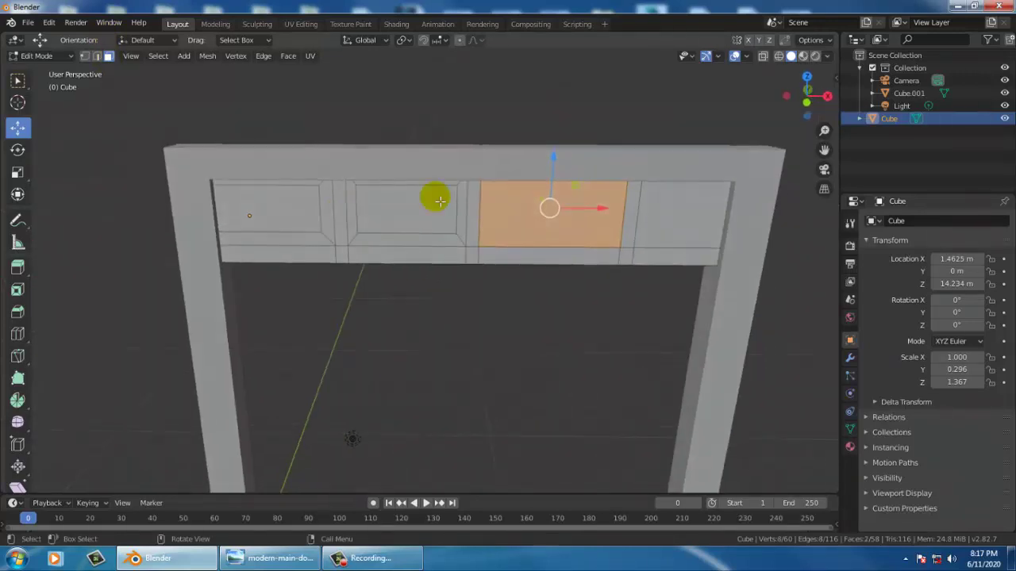
Inset the selected third panel face to give it a framed border.
{"action": "left_click", "coordinate": [18, 312]}
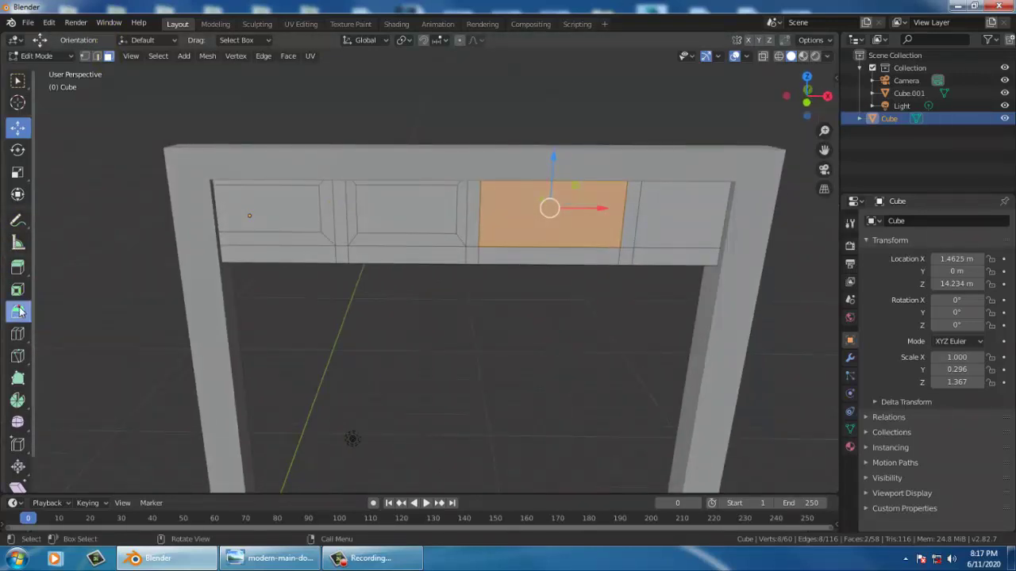
{"action": "left_click", "coordinate": [18, 290]}
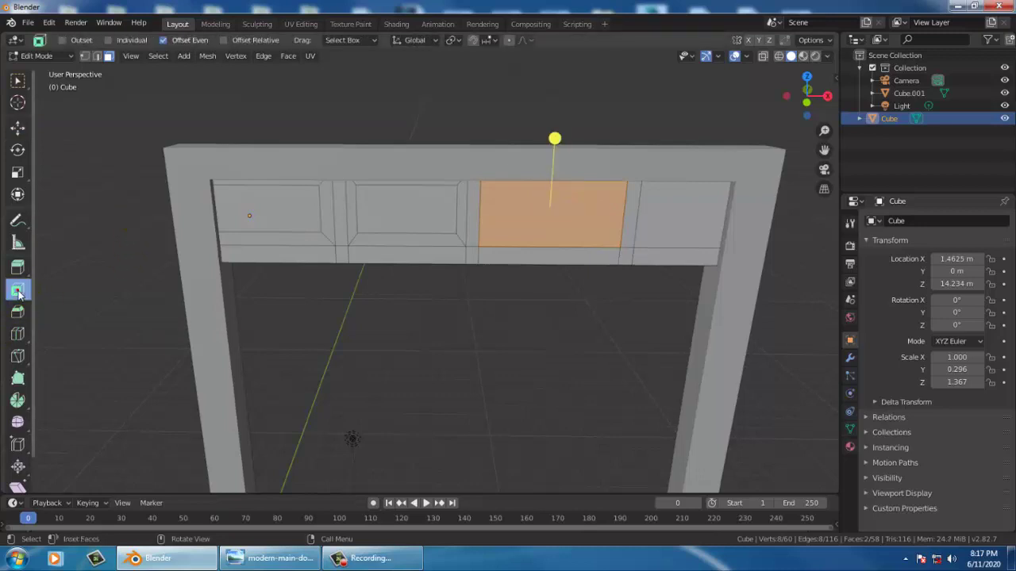
{"action": "mouse_move", "coordinate": [556, 140]}
{"action": "left_mouse_down"}
{"action": "mouse_move", "coordinate": [562, 150]}
{"action": "mouse_move", "coordinate": [551, 145]}
{"action": "left_mouse_up"}
{"action": "middle_click_drag", "start_coordinate": [551, 147], "coordinate": [587, 241]}
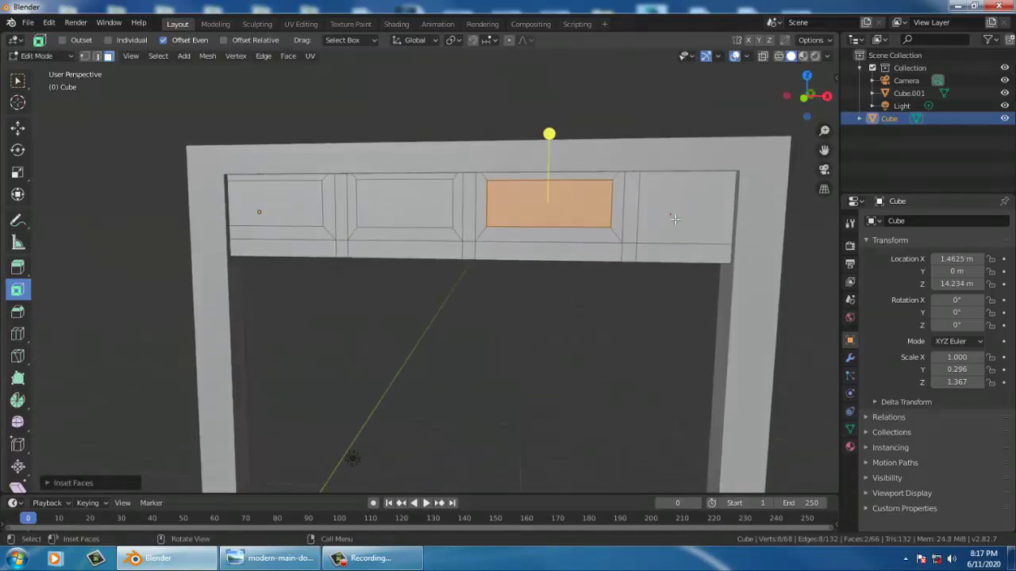
Select the rightmost panel face and inset it with a matching border.
{"action": "left_click", "coordinate": [672, 216]}
{"action": "left_click", "coordinate": [18, 127]}
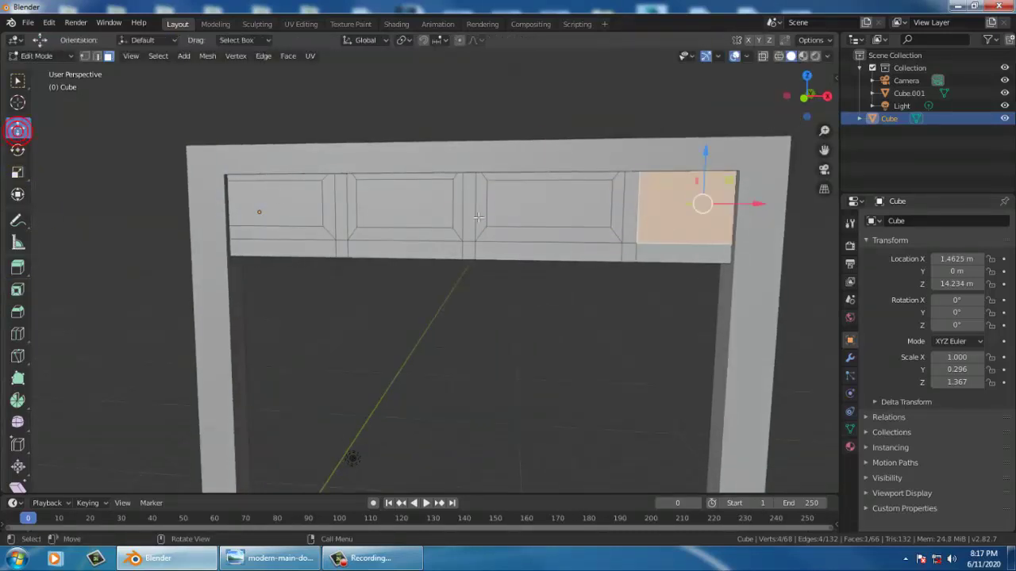
{"action": "middle_click_drag", "start_coordinate": [703, 199], "coordinate": [716, 213]}
{"action": "left_click", "coordinate": [208, 227]}
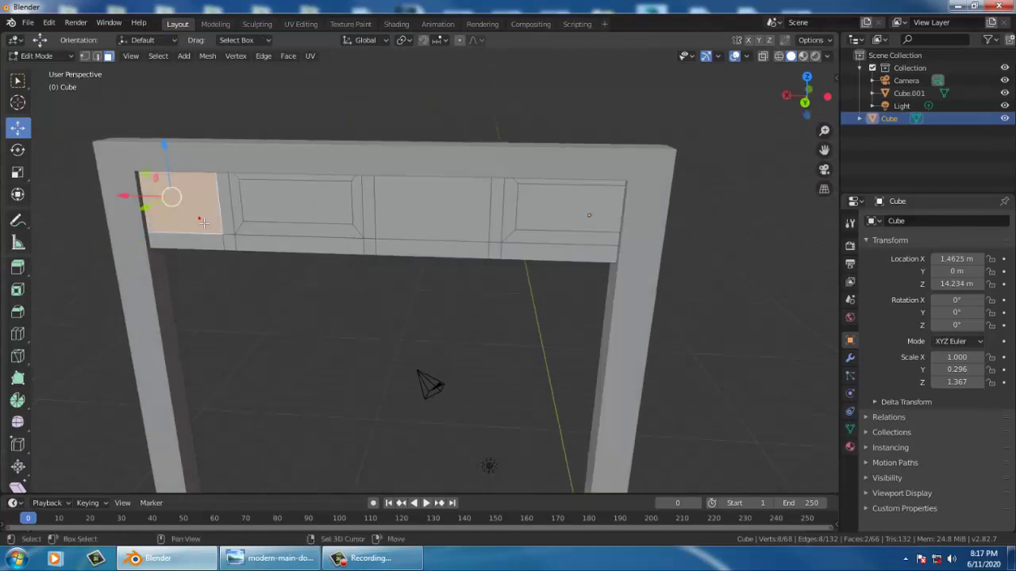
{"action": "middle_click_drag", "start_coordinate": [403, 204], "coordinate": [261, 210]}
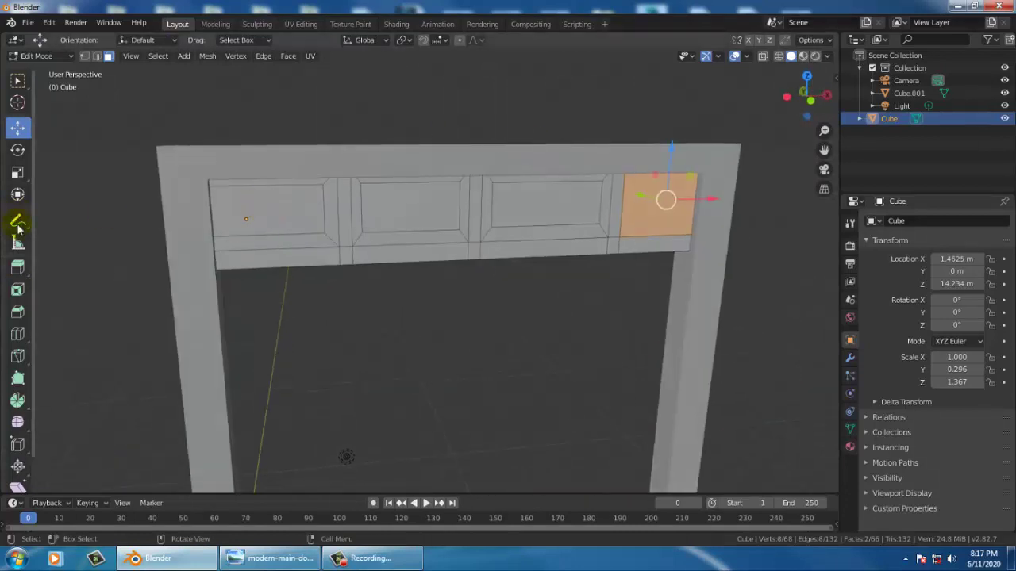
{"action": "left_click", "coordinate": [17, 290]}
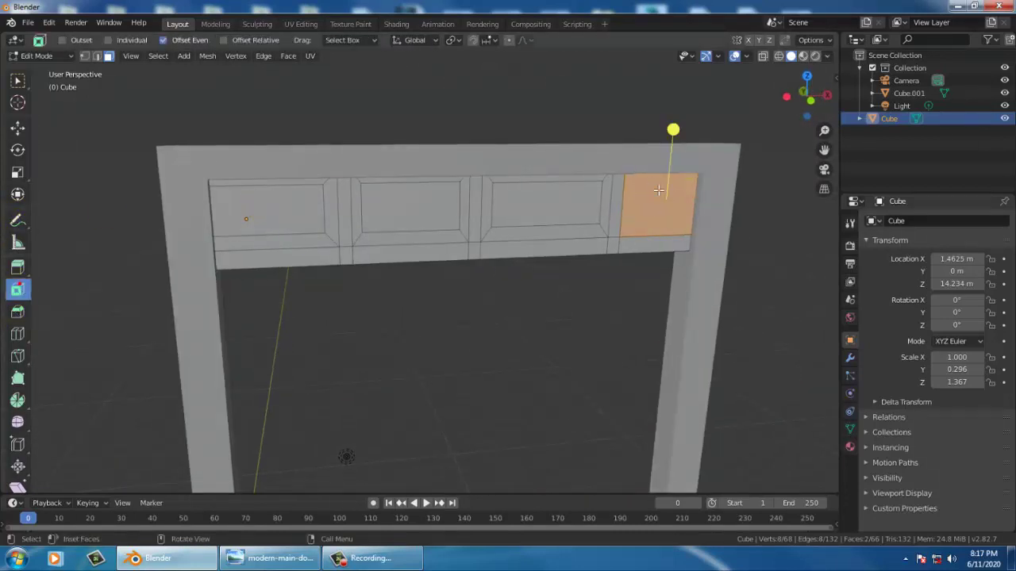
{"action": "mouse_move", "coordinate": [659, 209]}
{"action": "left_mouse_down"}
{"action": "mouse_move", "coordinate": [680, 143]}
{"action": "mouse_move", "coordinate": [664, 161]}
{"action": "left_mouse_up"}
{"action": "mouse_move", "coordinate": [664, 161]}
{"action": "middle_mouse_down"}
{"action": "mouse_move", "coordinate": [460, 249]}
{"action": "mouse_move", "coordinate": [493, 267]}
{"action": "mouse_move", "coordinate": [659, 233]}
{"action": "middle_mouse_up"}
Select the four front faces of the bottom strip from right to left.
{"action": "left_click", "coordinate": [705, 253]}
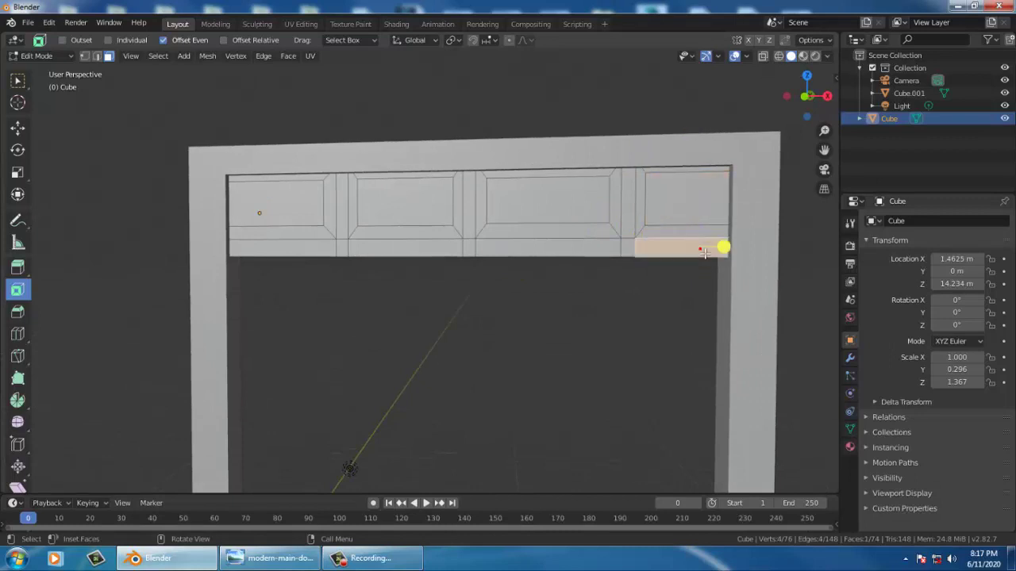
{"action": "left_click", "coordinate": [555, 253], "text": "ctrl"}
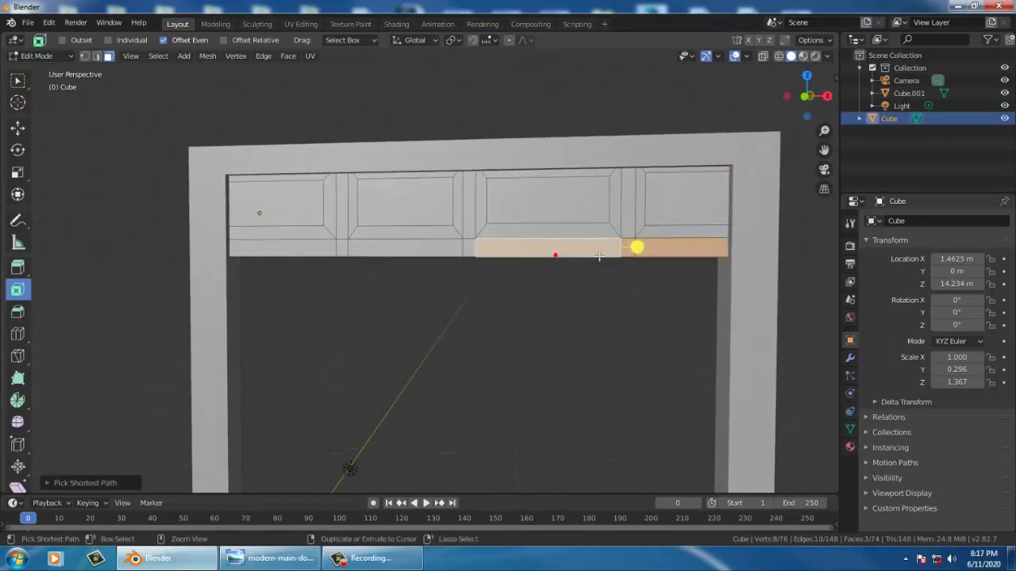
{"action": "left_click", "coordinate": [436, 252], "text": "ctrl"}
{"action": "left_click", "coordinate": [298, 255], "text": "ctrl"}
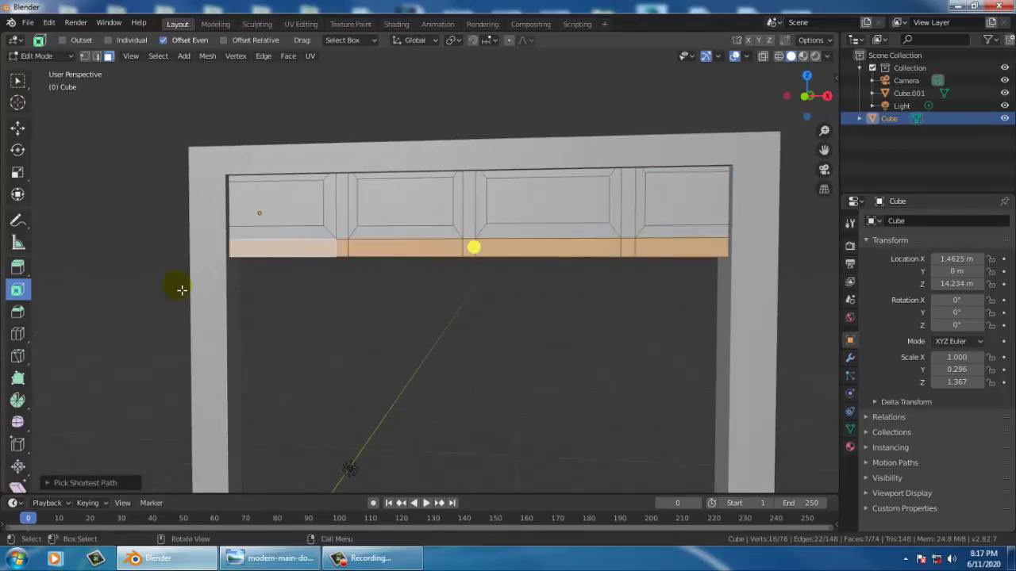
{"action": "left_click", "coordinate": [20, 131]}
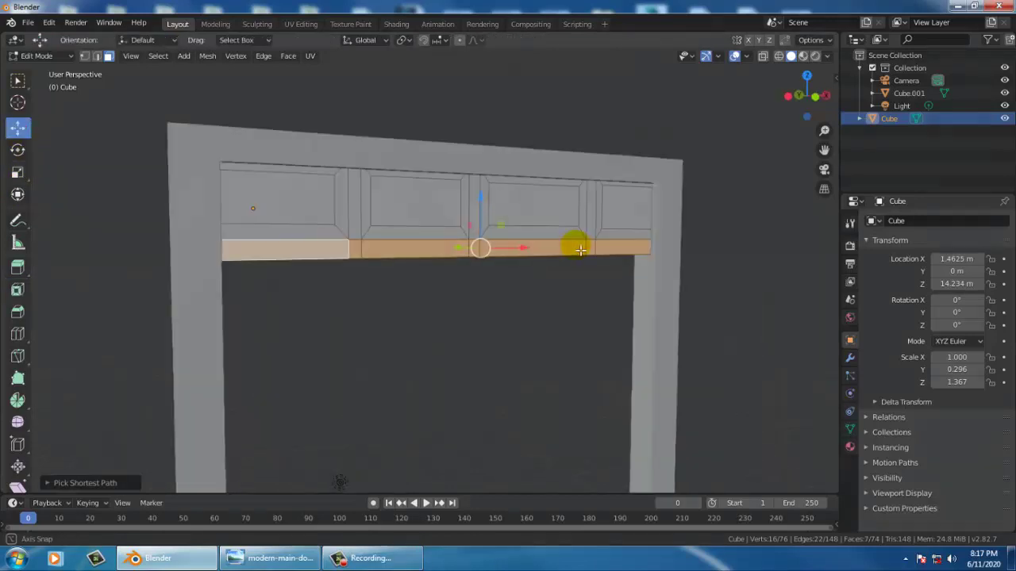
Add the strip's underside faces to the selection.
{"action": "mouse_move", "coordinate": [580, 243]}
{"action": "middle_mouse_down"}
{"action": "mouse_move", "coordinate": [656, 261]}
{"action": "mouse_move", "coordinate": [673, 275]}
{"action": "mouse_move", "coordinate": [663, 276]}
{"action": "middle_mouse_up"}
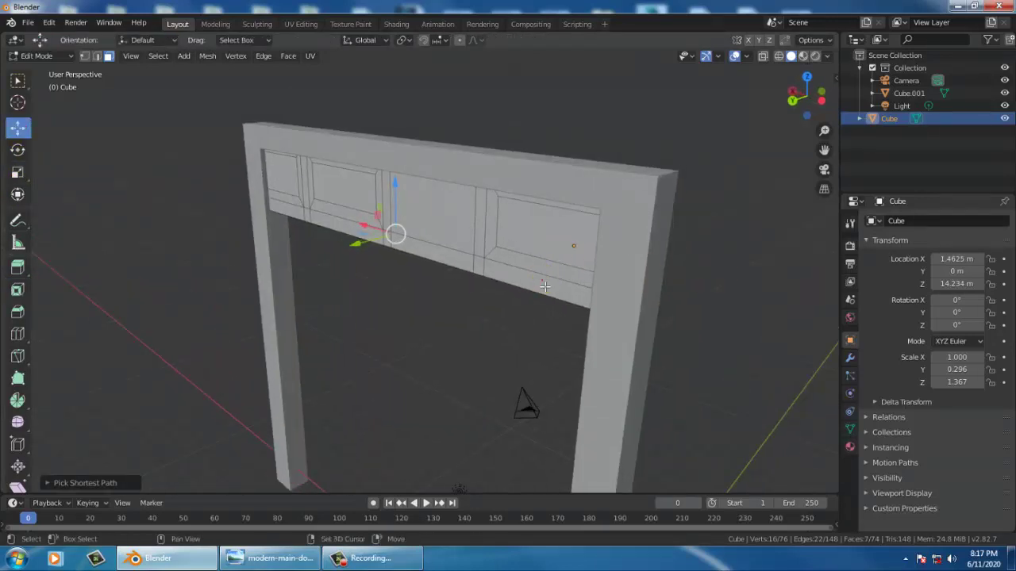
{"action": "left_click", "coordinate": [539, 278], "text": "shift"}
{"action": "left_click", "coordinate": [474, 268], "text": "shift"}
{"action": "left_click", "coordinate": [384, 254], "text": "shift"}
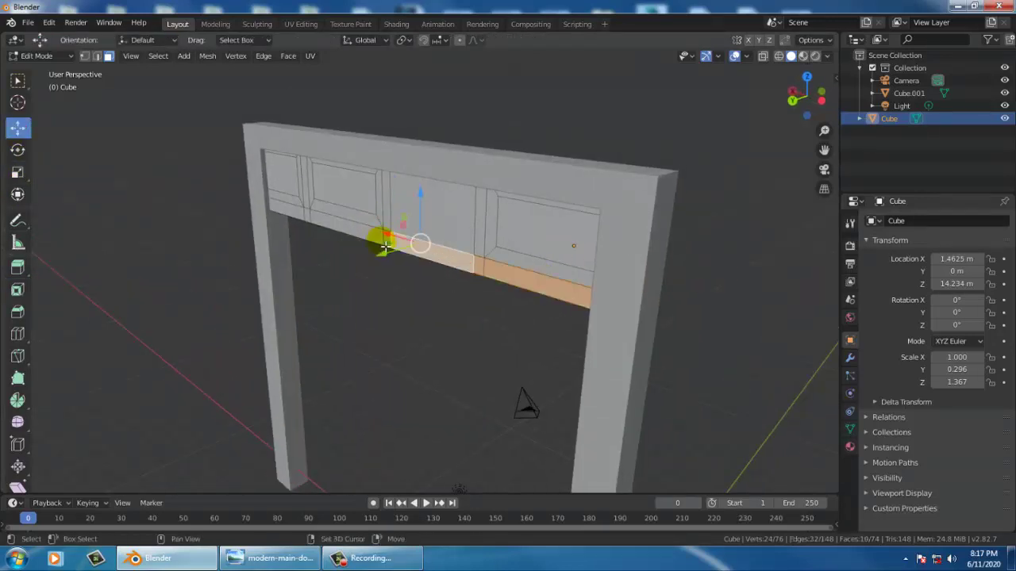
{"action": "left_click", "coordinate": [319, 229], "text": "shift"}
{"action": "left_click", "coordinate": [312, 217], "text": "shift"}
{"action": "left_click", "coordinate": [288, 209], "text": "shift"}
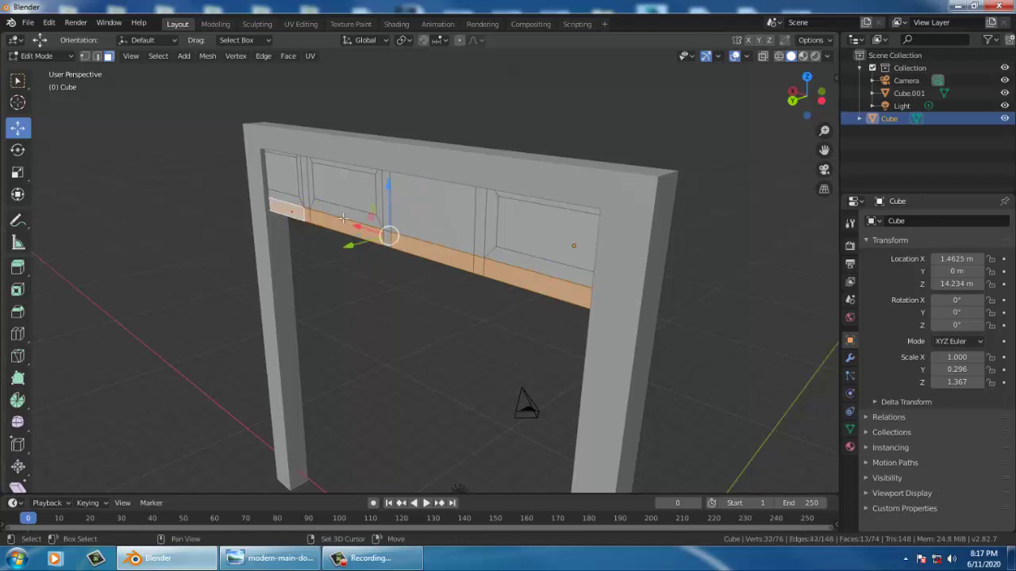
{"action": "left_click", "coordinate": [389, 236], "text": "shift"}
{"action": "middle_click_drag", "start_coordinate": [387, 230], "coordinate": [453, 261]}
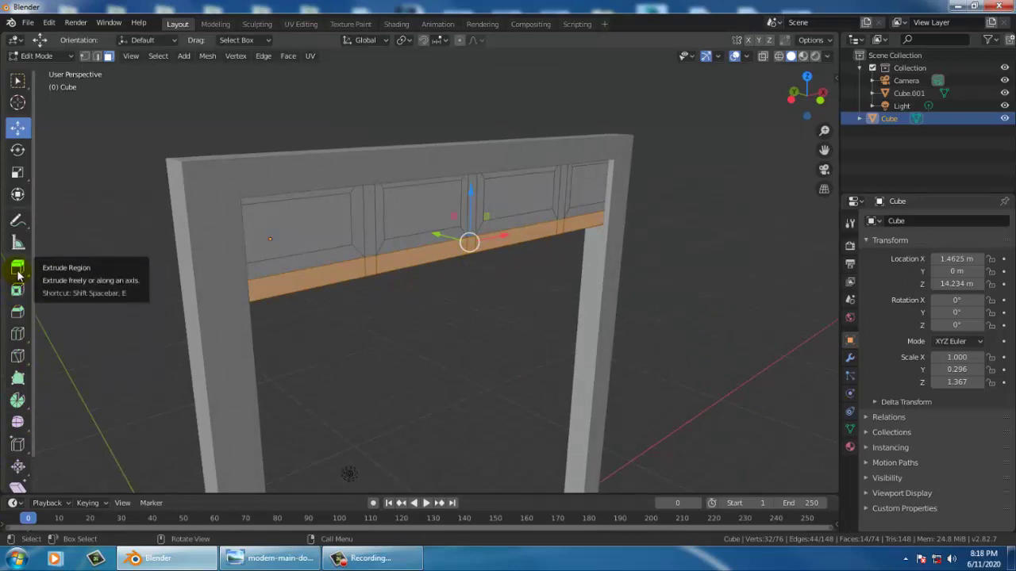
Extrude the selected strip faces outward along their normals to form a protruding ledge.
{"action": "left_click", "coordinate": [24, 276]}
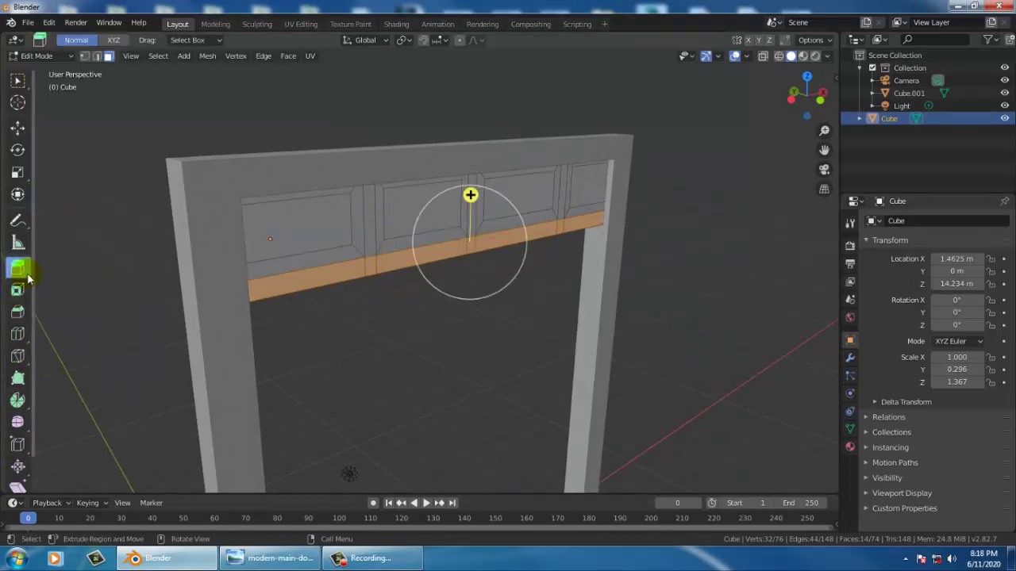
{"action": "left_click", "coordinate": [28, 275]}
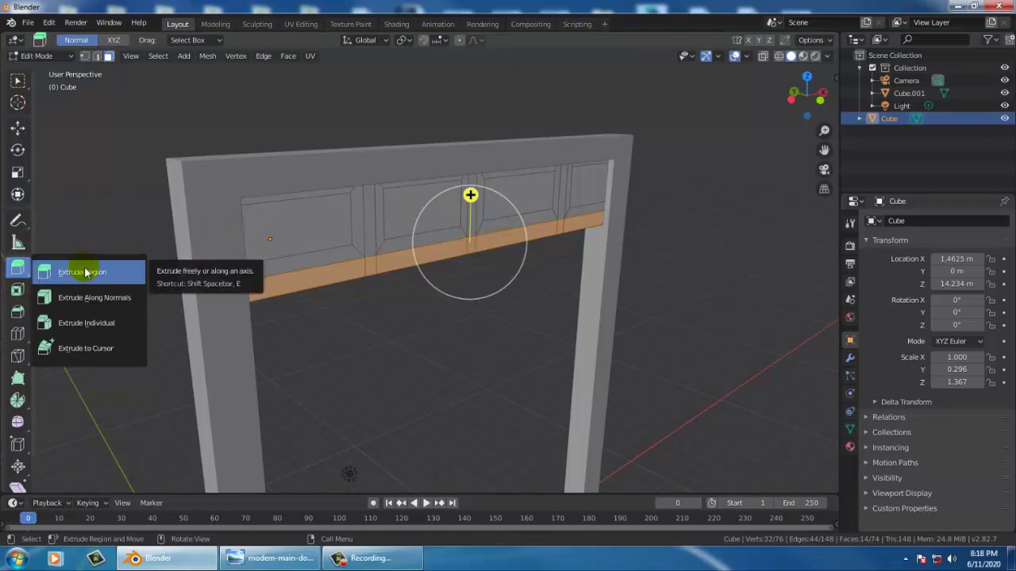
{"action": "left_click", "coordinate": [85, 306]}
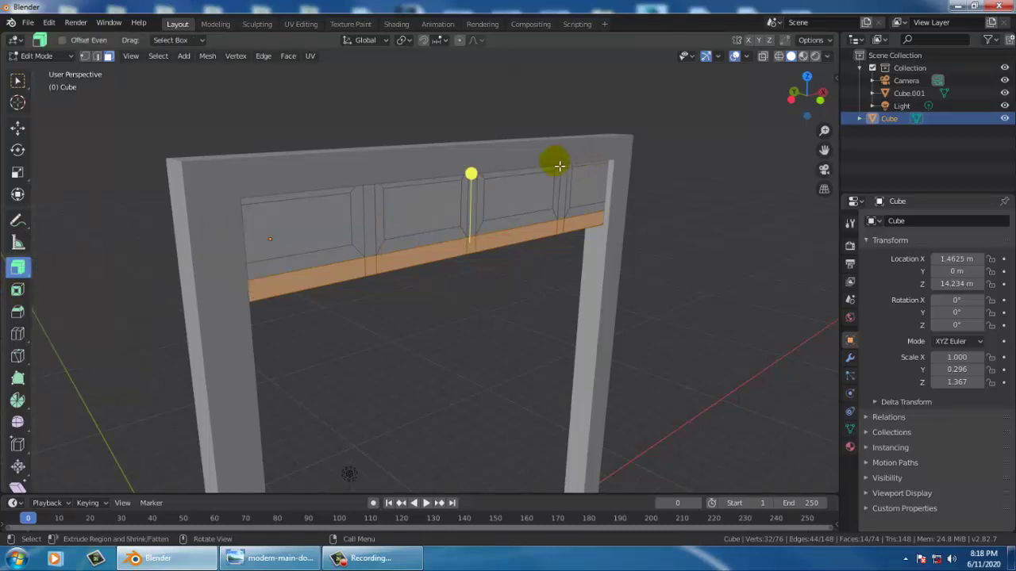
{"action": "mouse_move", "coordinate": [473, 173]}
{"action": "left_mouse_down"}
{"action": "mouse_move", "coordinate": [433, 171]}
{"action": "mouse_move", "coordinate": [294, 118]}
{"action": "mouse_move", "coordinate": [390, 164]}
{"action": "mouse_move", "coordinate": [370, 163]}
{"action": "left_mouse_up"}
{"action": "mouse_move", "coordinate": [548, 333]}
{"action": "middle_mouse_down"}
{"action": "mouse_move", "coordinate": [624, 339]}
{"action": "mouse_move", "coordinate": [519, 336]}
{"action": "middle_mouse_up"}
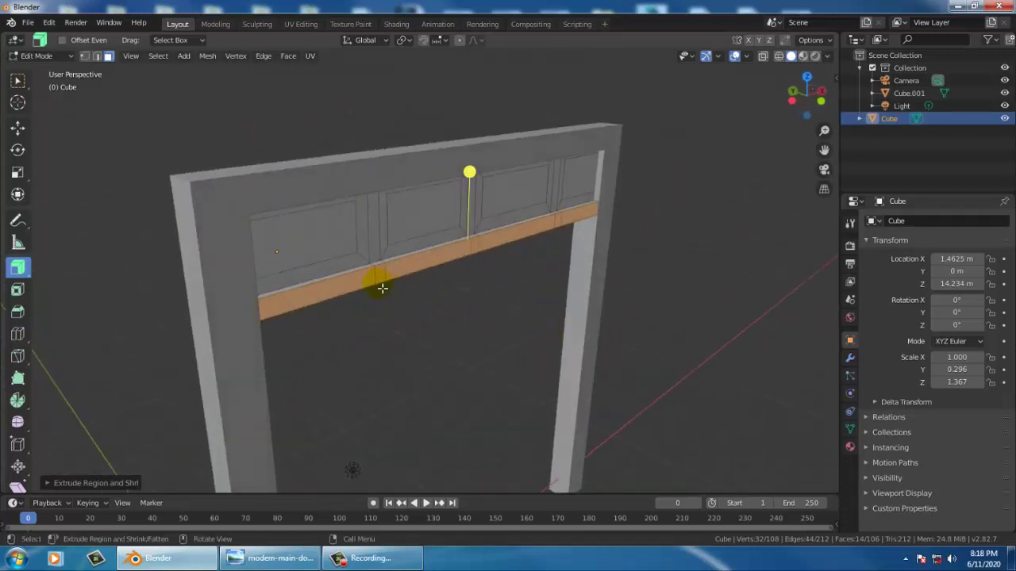
{"action": "mouse_move", "coordinate": [382, 288]}
{"action": "middle_mouse_down"}
{"action": "mouse_move", "coordinate": [424, 297]}
{"action": "mouse_move", "coordinate": [453, 231]}
{"action": "mouse_move", "coordinate": [468, 272]}
{"action": "middle_mouse_up"}
{"action": "scroll", "coordinate": [468, 321], "scroll_direction": "up", "scroll_amount": 5}
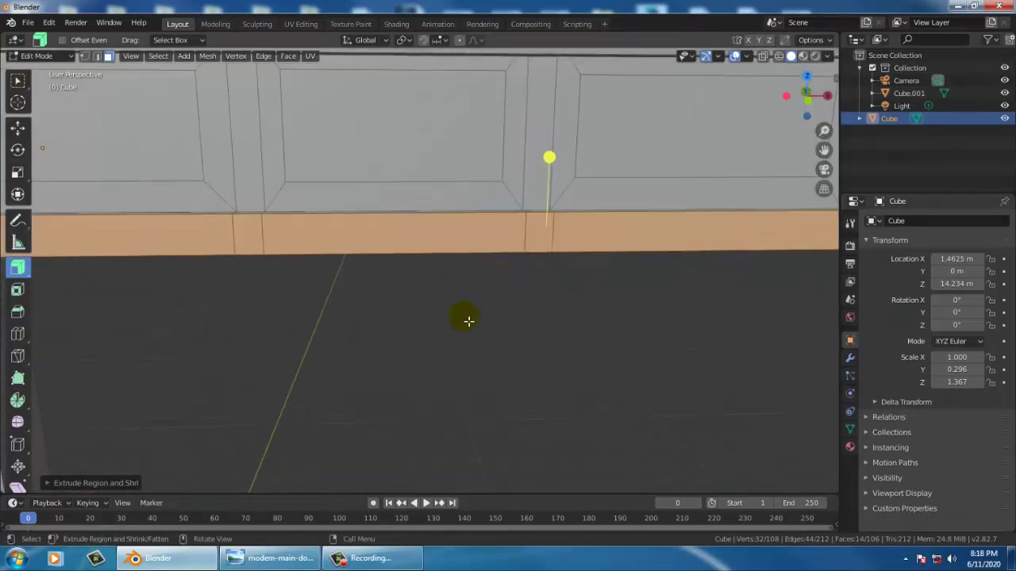
{"action": "scroll", "coordinate": [469, 321], "scroll_direction": "down", "scroll_amount": 5}
{"action": "scroll", "coordinate": [527, 360], "scroll_direction": "down", "scroll_amount": 1}
{"action": "mouse_move", "coordinate": [516, 302]}
{"action": "middle_mouse_down"}
{"action": "mouse_move", "coordinate": [526, 295]}
{"action": "mouse_move", "coordinate": [529, 313]}
{"action": "mouse_move", "coordinate": [562, 323]}
{"action": "middle_mouse_up"}
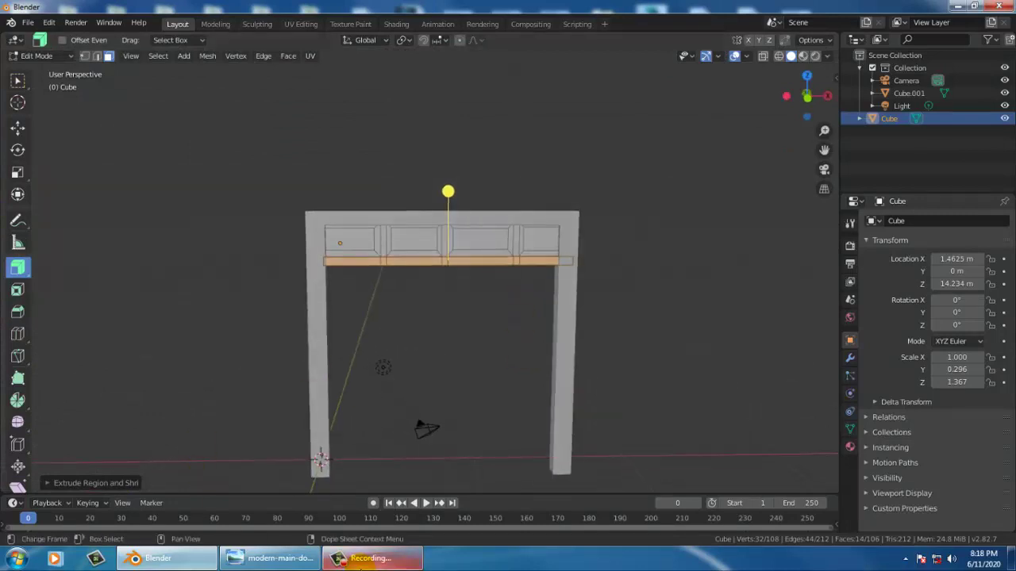
Compare the transom against the wooden door reference photo.
{"action": "left_click", "coordinate": [267, 559]}
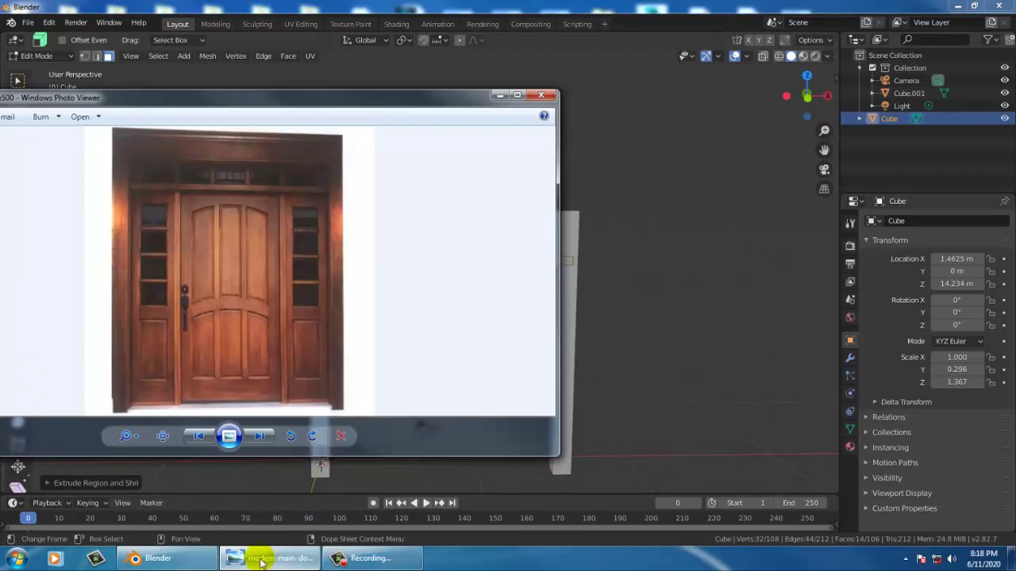
{"action": "left_click", "coordinate": [262, 559]}
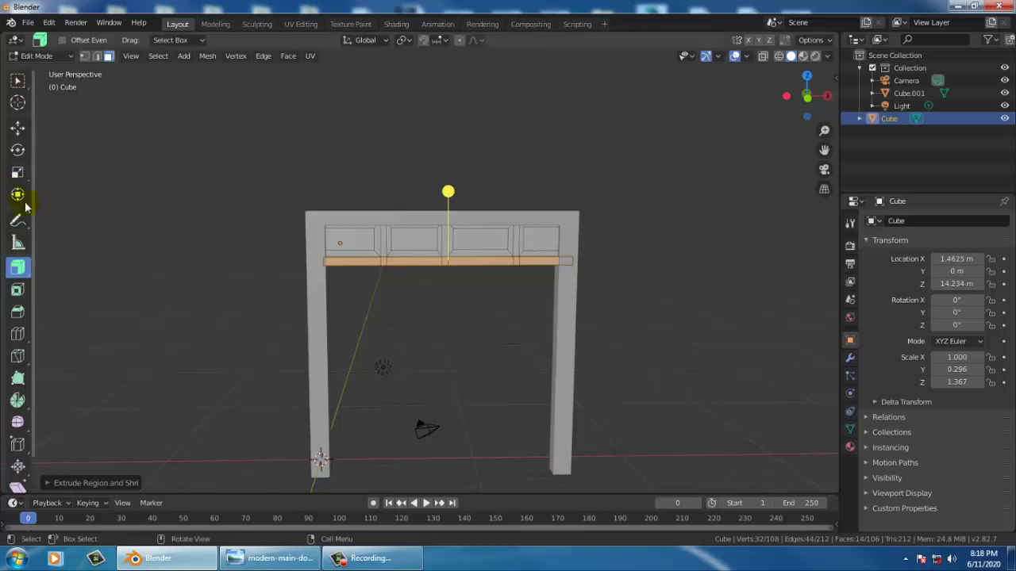
{"action": "left_click", "coordinate": [17, 131]}
{"action": "mouse_move", "coordinate": [634, 310]}
{"action": "middle_mouse_down"}
{"action": "mouse_move", "coordinate": [560, 222]}
{"action": "mouse_move", "coordinate": [603, 274]}
{"action": "mouse_move", "coordinate": [547, 281]}
{"action": "mouse_move", "coordinate": [582, 309]}
{"action": "mouse_move", "coordinate": [556, 286]}
{"action": "middle_mouse_up"}
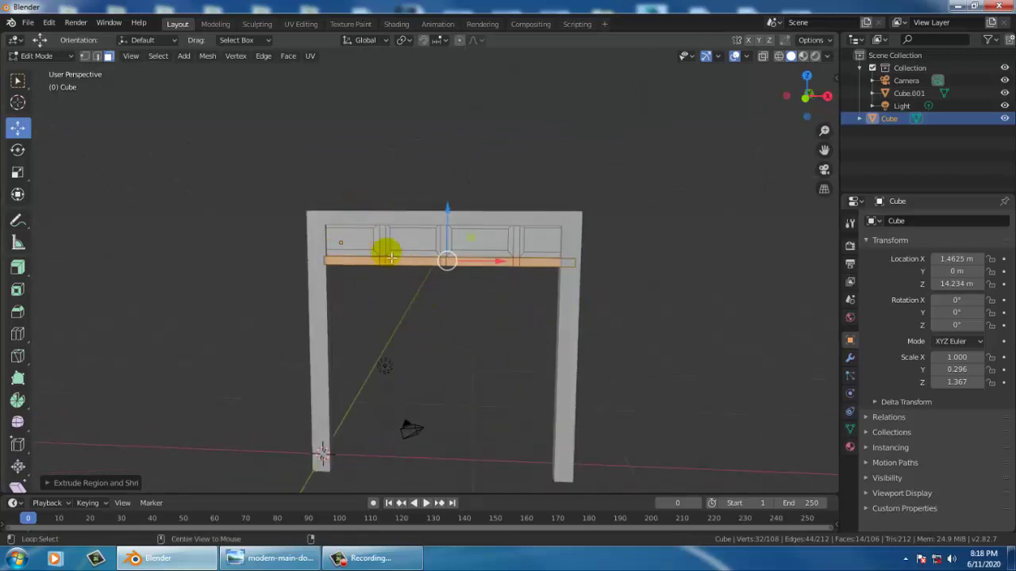
Deselect the edge loop and switch back to Object Mode.
{"action": "left_click", "coordinate": [549, 397]}
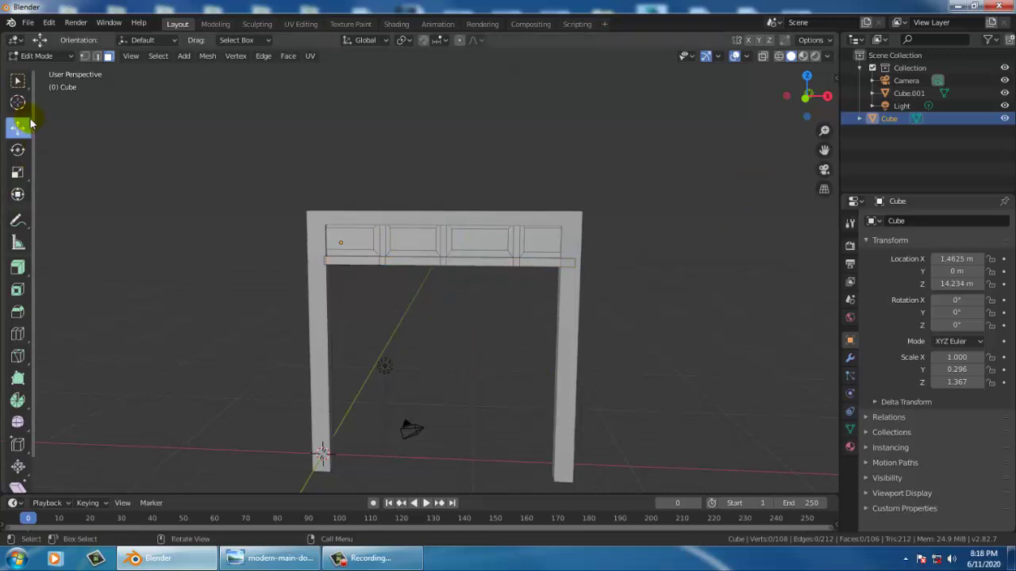
{"action": "left_click", "coordinate": [39, 56]}
{"action": "left_click", "coordinate": [44, 70]}
Select the door frame, switch to Material Preview shading, and view it from the front.
{"action": "left_click", "coordinate": [500, 191]}
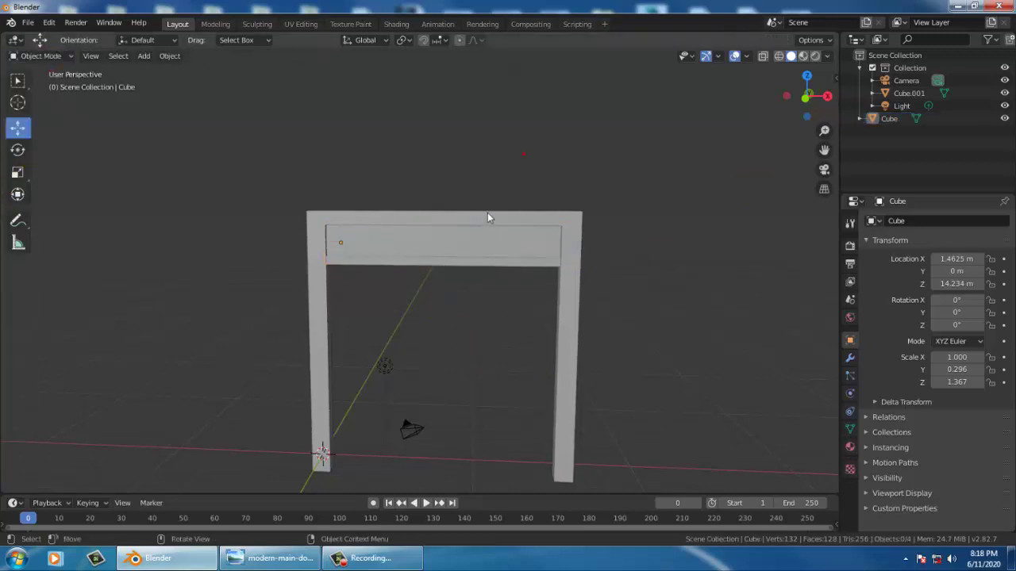
{"action": "left_click", "coordinate": [488, 212]}
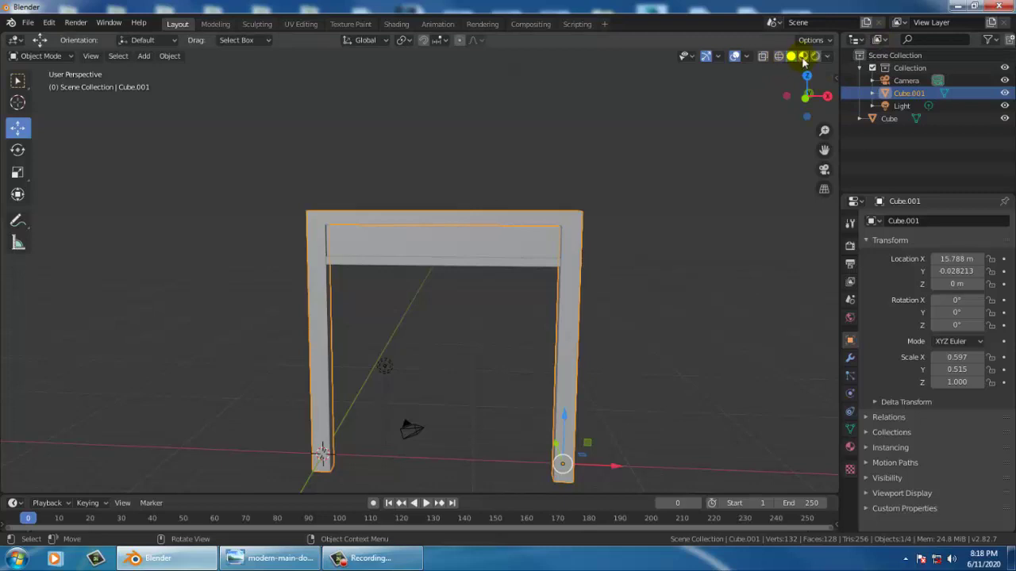
{"action": "left_click", "coordinate": [814, 57]}
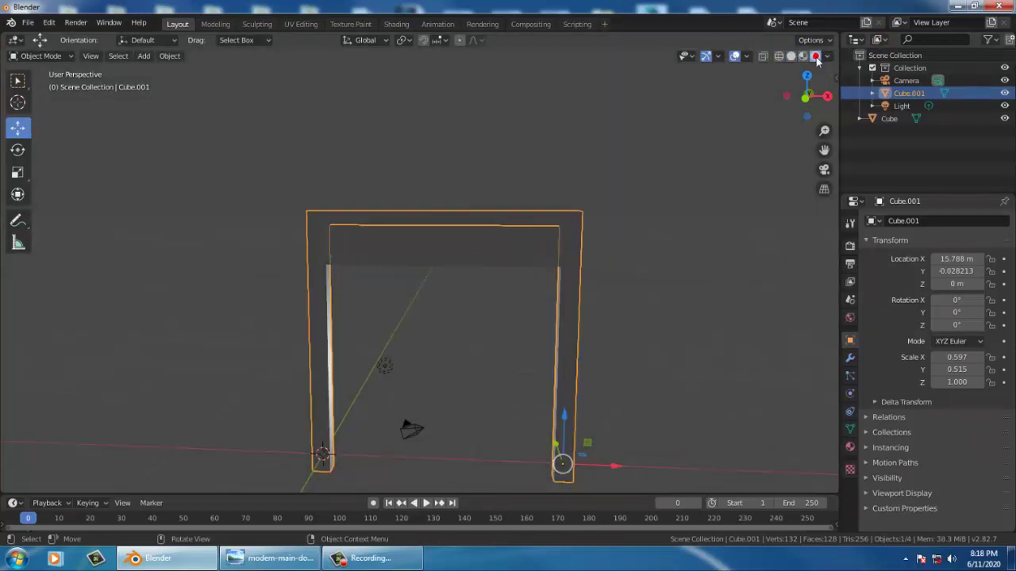
{"action": "left_click", "coordinate": [800, 58]}
{"action": "middle_click_drag", "start_coordinate": [601, 297], "coordinate": [516, 230], "text": "alt"}
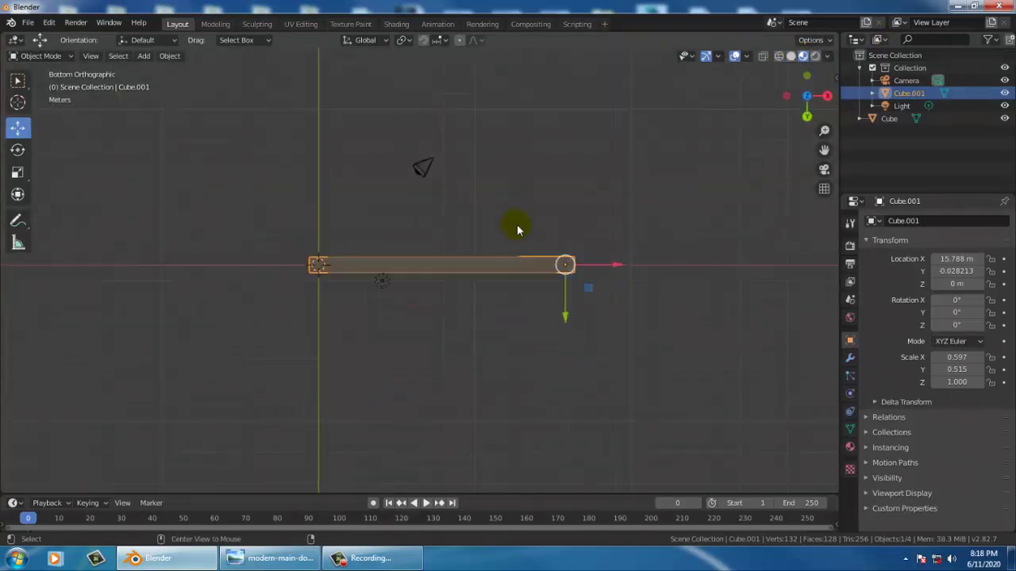
{"action": "mouse_move", "coordinate": [533, 176]}
{"action": "middle_mouse_down", "text": "alt"}
{"action": "mouse_move", "coordinate": [560, 362]}
{"action": "mouse_move", "coordinate": [578, 287]}
{"action": "middle_mouse_up", "text": "alt"}
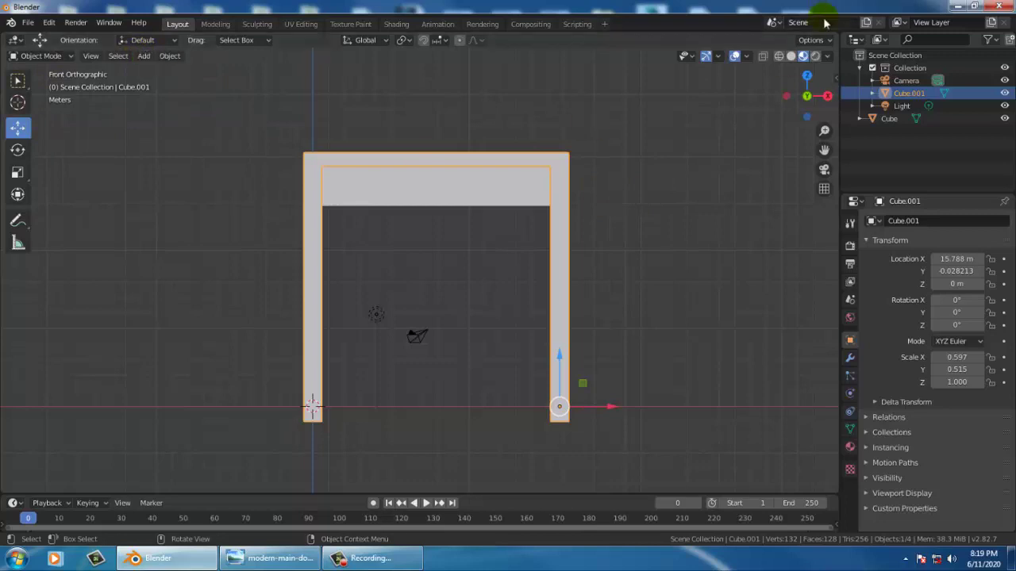
Add a cube to the Collection and move it right to X 1.5438 m.
{"action": "left_click", "coordinate": [905, 67]}
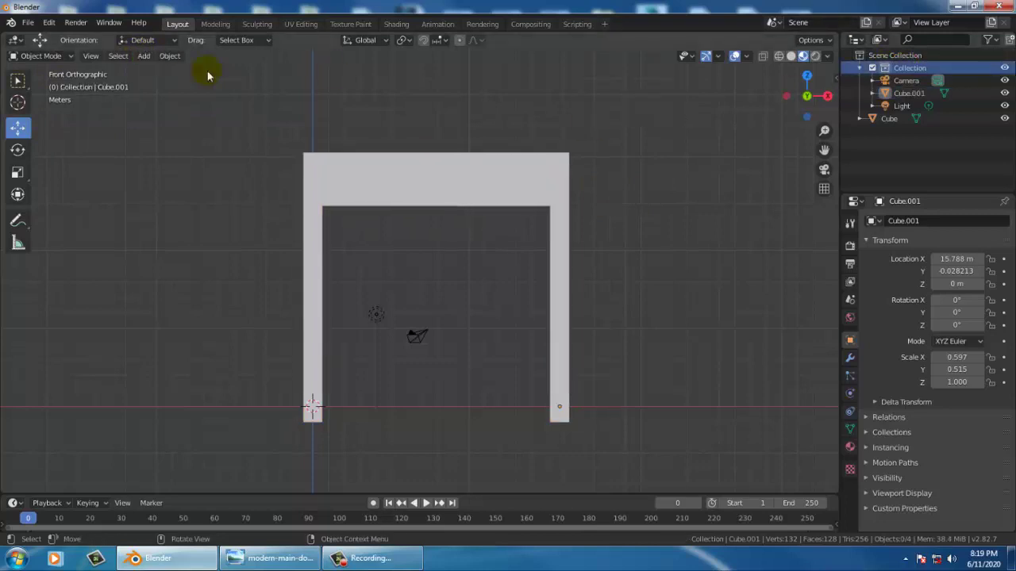
{"action": "left_click", "coordinate": [144, 55]}
{"action": "mouse_move", "coordinate": [160, 70]}
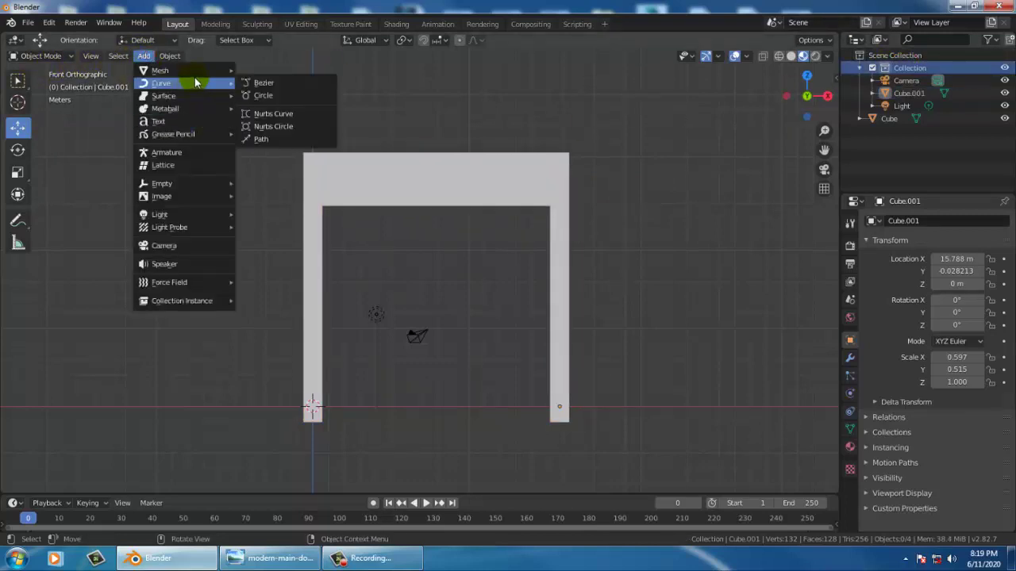
{"action": "left_click", "coordinate": [277, 84]}
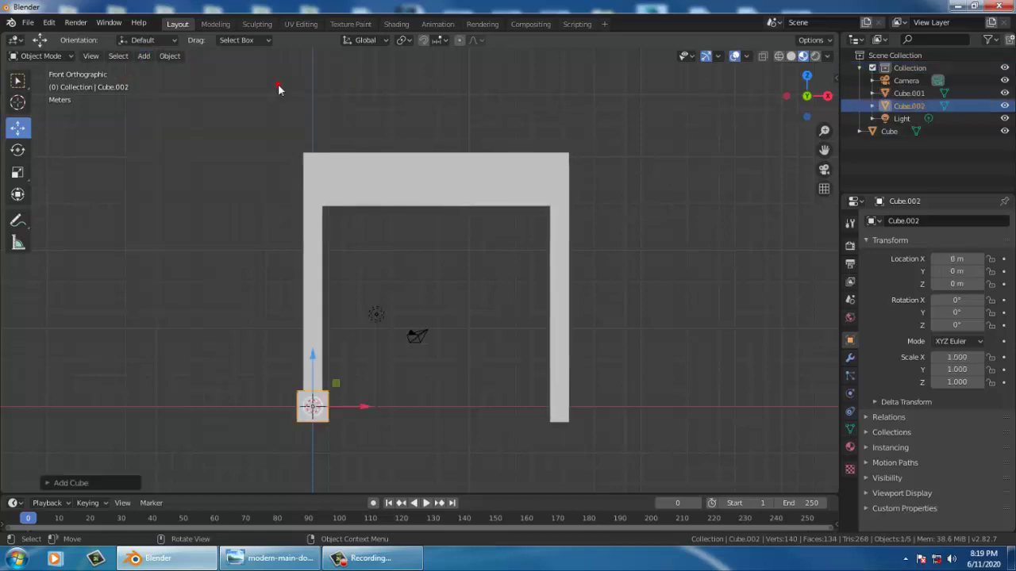
{"action": "mouse_move", "coordinate": [363, 407]}
{"action": "left_mouse_down"}
{"action": "mouse_move", "coordinate": [391, 413]}
{"action": "mouse_move", "coordinate": [383, 355]}
{"action": "left_mouse_up"}
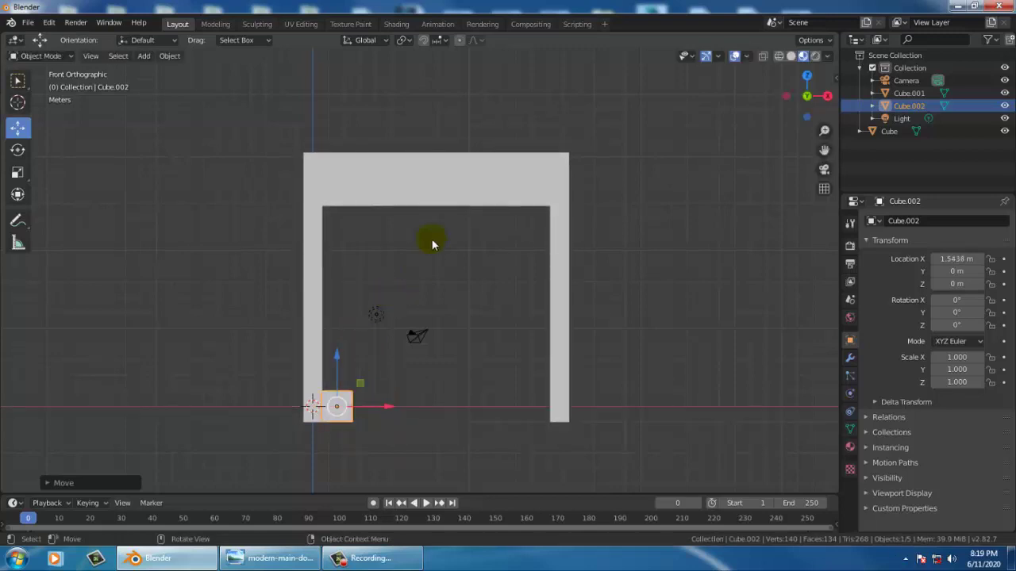
{"action": "middle_click_drag", "start_coordinate": [431, 238], "coordinate": [452, 364], "text": "alt"}
Flatten the new cube's depth to Y scale -0.271, checking the reference photo.
{"action": "scroll", "coordinate": [324, 273], "scroll_direction": "down", "scroll_amount": 4}
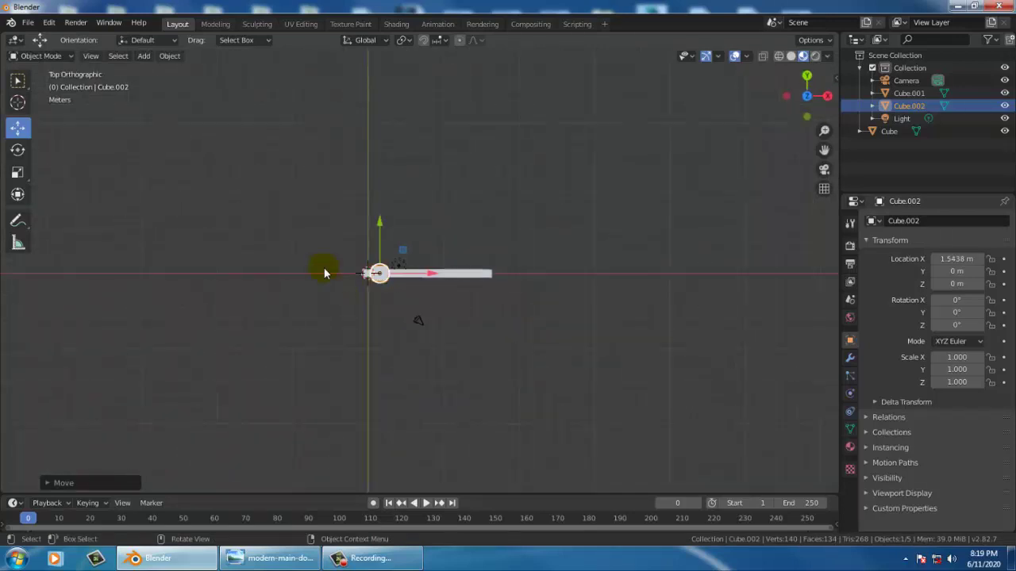
{"action": "scroll", "coordinate": [342, 269], "scroll_direction": "up", "scroll_amount": 4}
{"action": "scroll", "coordinate": [291, 255], "scroll_direction": "up", "scroll_amount": 5}
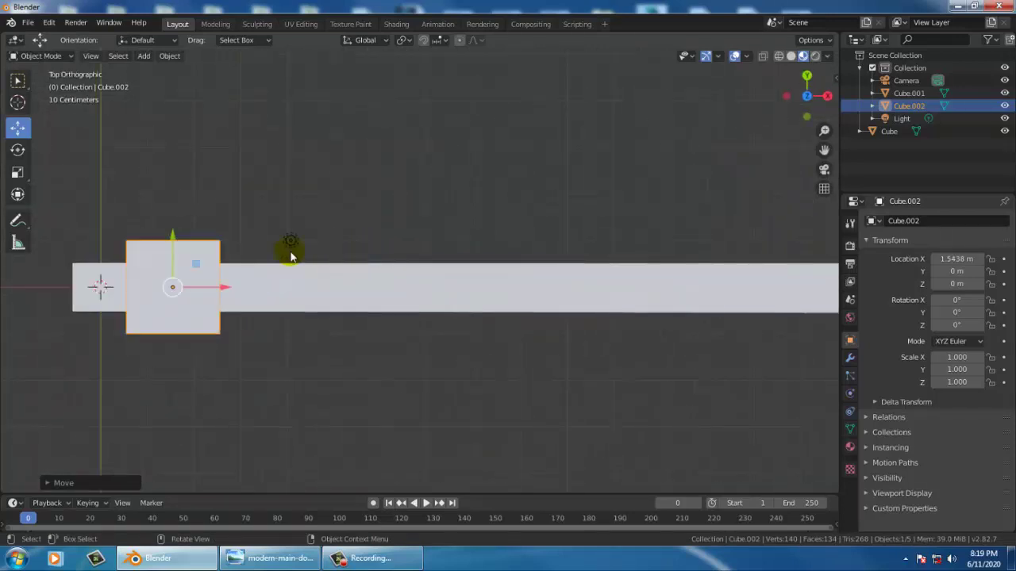
{"action": "left_click", "coordinate": [18, 171]}
{"action": "left_click_drag", "start_coordinate": [174, 238], "coordinate": [184, 287]}
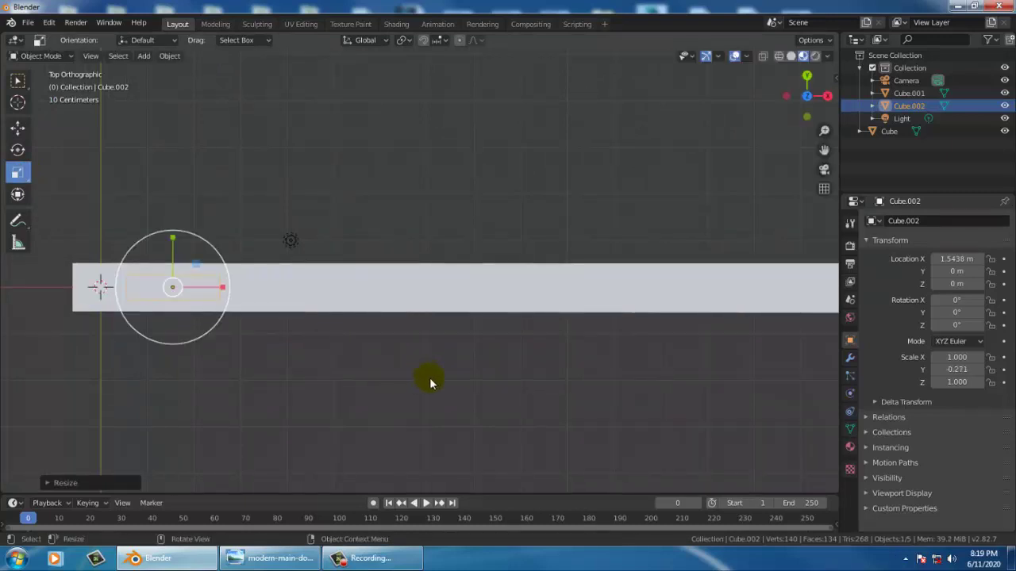
{"action": "mouse_move", "coordinate": [429, 378]}
{"action": "middle_mouse_down"}
{"action": "mouse_move", "coordinate": [449, 238]}
{"action": "mouse_move", "coordinate": [401, 322]}
{"action": "middle_mouse_up"}
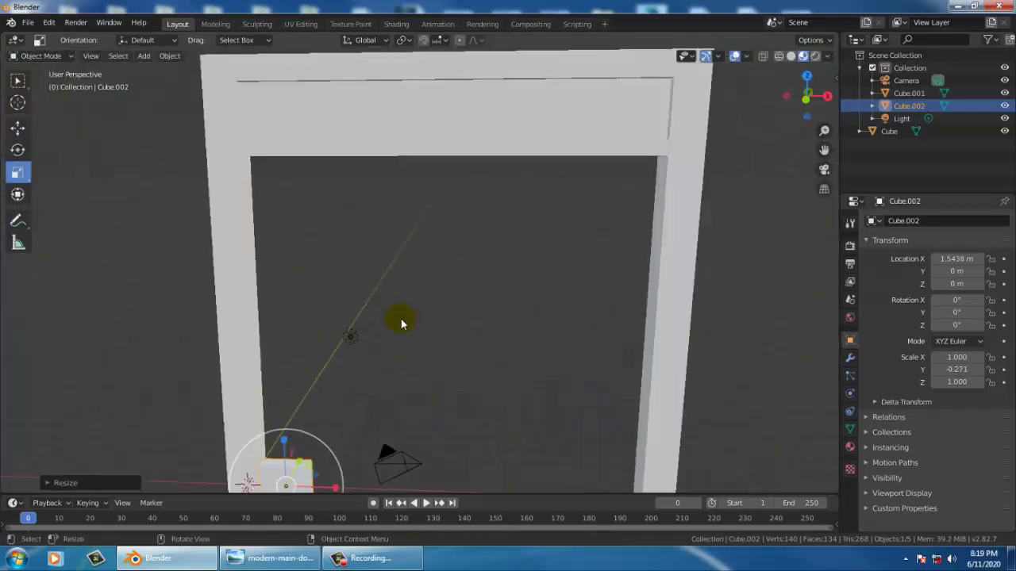
{"action": "scroll", "coordinate": [401, 324], "scroll_direction": "down", "scroll_amount": 5}
{"action": "middle_click_drag", "start_coordinate": [483, 372], "coordinate": [477, 324]}
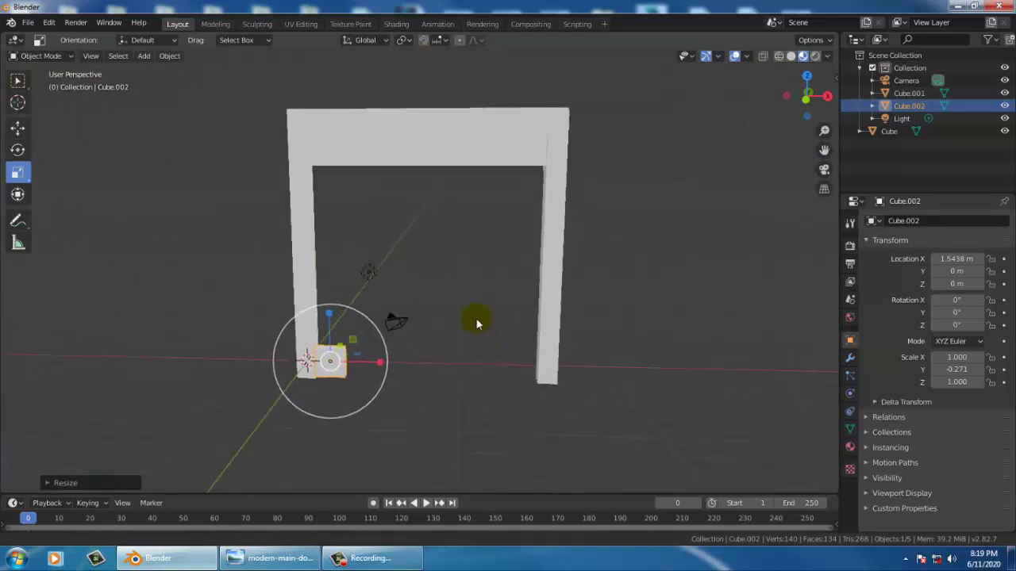
{"action": "left_click", "coordinate": [263, 560]}
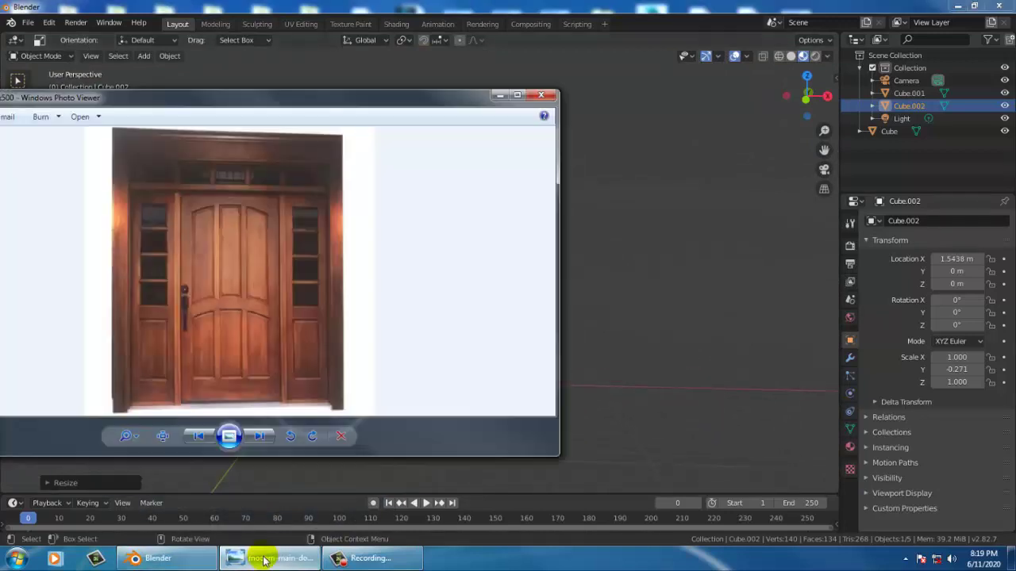
{"action": "left_click", "coordinate": [264, 560]}
Widen the cube to X scale 1.459, shift it to X 1.9658 m, and show wireframe.
{"action": "left_click_drag", "start_coordinate": [376, 386], "coordinate": [412, 386]}
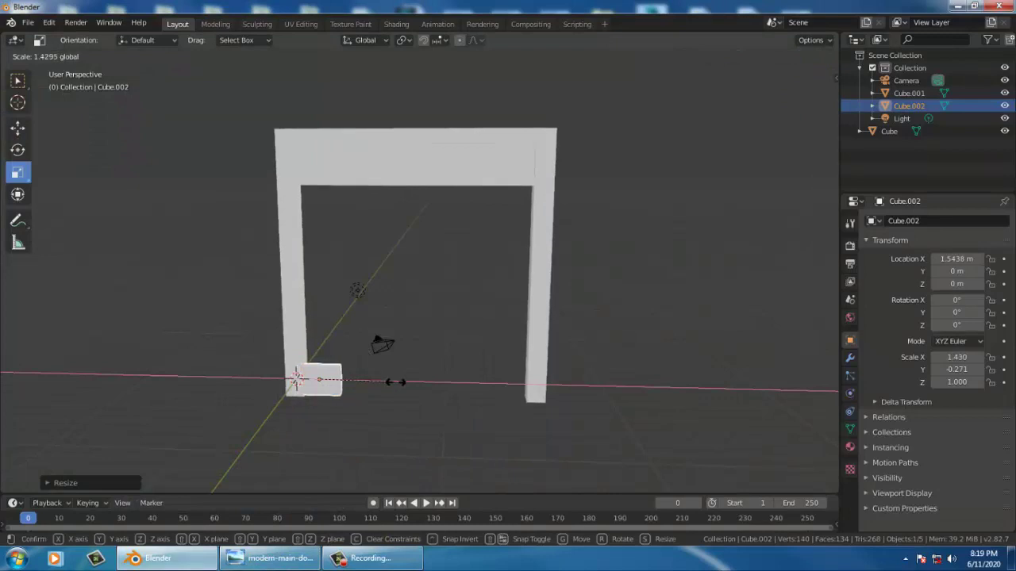
{"action": "middle_click_drag", "start_coordinate": [343, 341], "coordinate": [336, 378]}
{"action": "scroll", "coordinate": [337, 379], "scroll_direction": "down", "scroll_amount": 2}
{"action": "scroll", "coordinate": [330, 359], "scroll_direction": "up", "scroll_amount": 3}
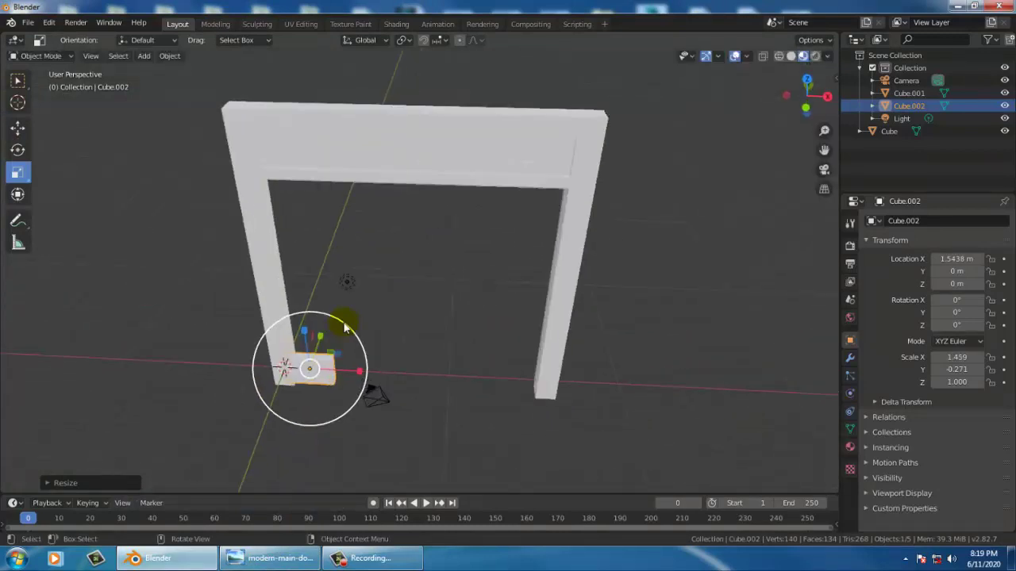
{"action": "scroll", "coordinate": [326, 389], "scroll_direction": "up", "scroll_amount": 2}
{"action": "left_click", "coordinate": [16, 135]}
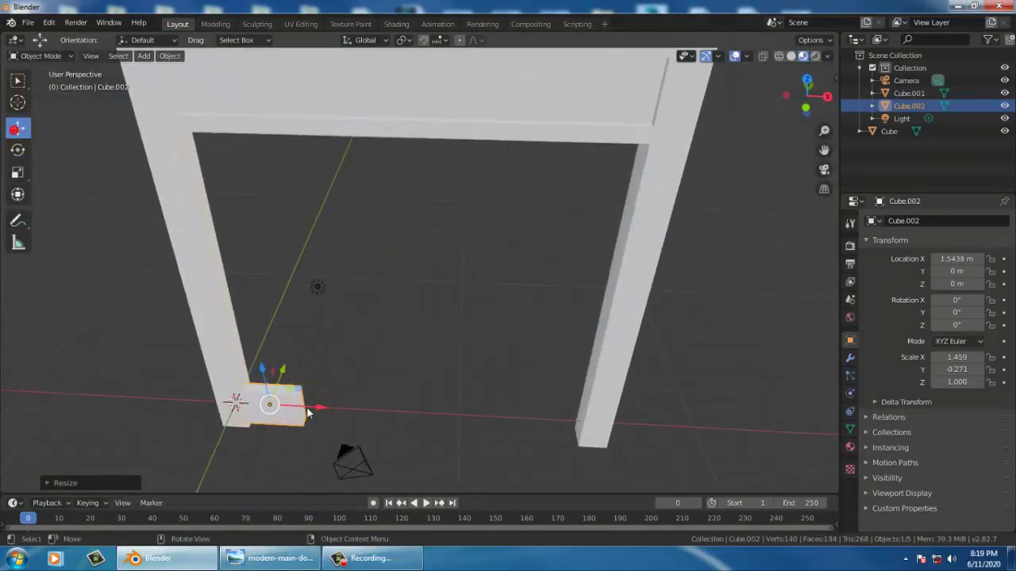
{"action": "left_click_drag", "start_coordinate": [311, 409], "coordinate": [323, 409]}
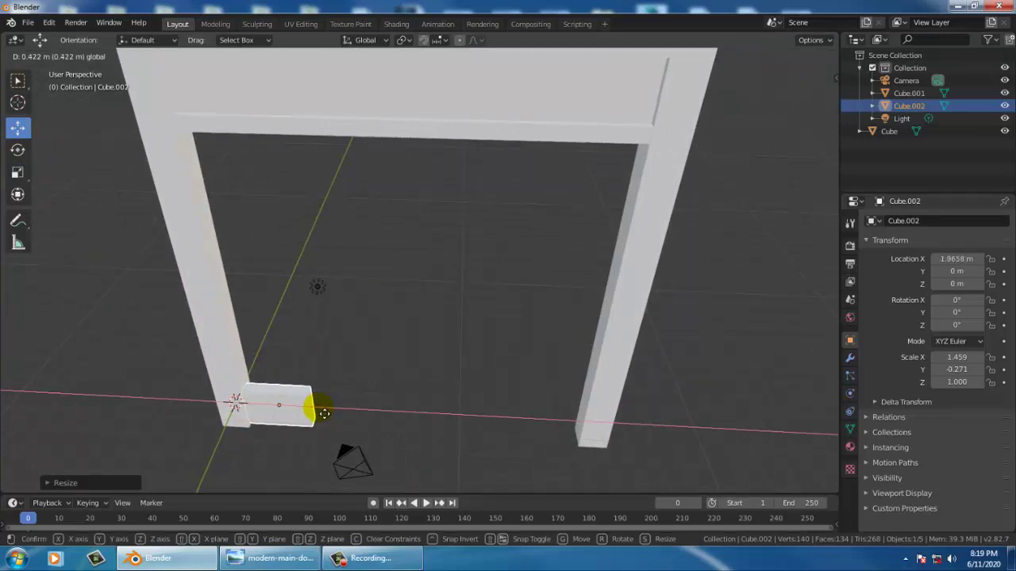
{"action": "left_click", "coordinate": [779, 57]}
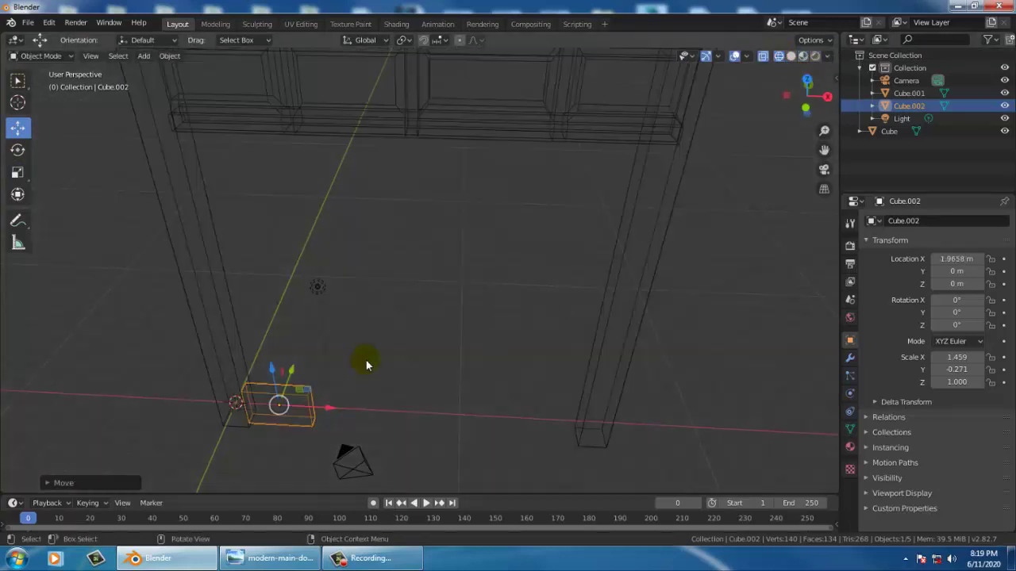
From the front view, nudge Cube.002 right to X 2.1068 m and cancel the stray resize.
{"action": "mouse_move", "coordinate": [365, 360]}
{"action": "middle_mouse_down"}
{"action": "mouse_move", "coordinate": [410, 283]}
{"action": "mouse_move", "coordinate": [362, 333]}
{"action": "middle_mouse_up"}
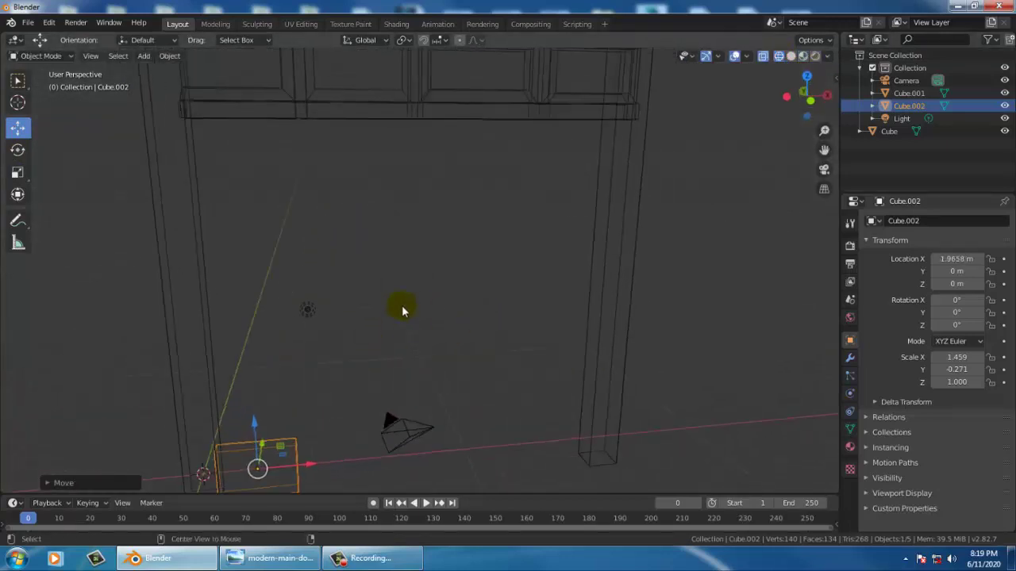
{"action": "key", "text": "KP_7"}
{"action": "key", "text": "KP_1"}
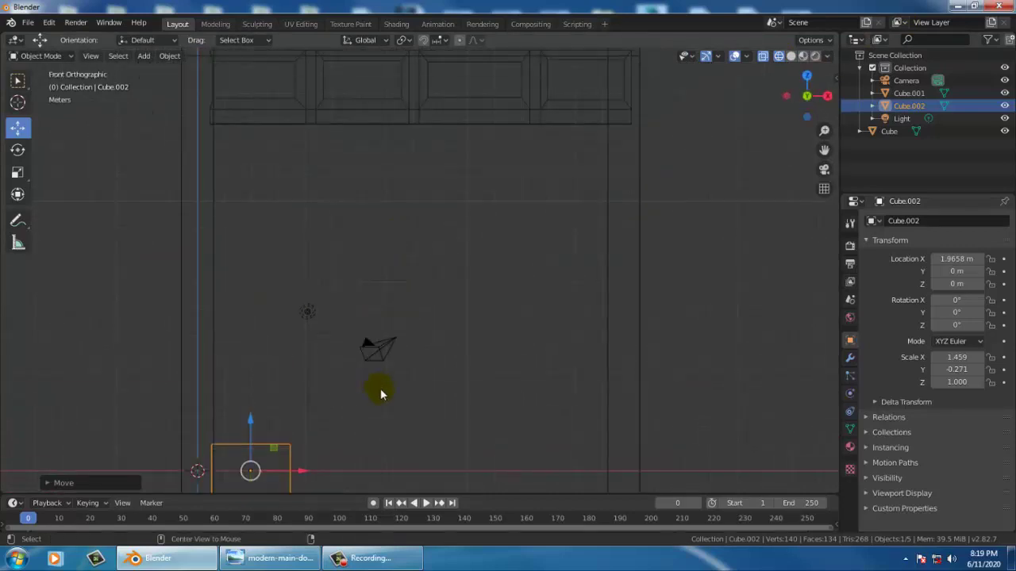
{"action": "left_click_drag", "start_coordinate": [300, 474], "coordinate": [310, 475]}
{"action": "key", "text": "s"}
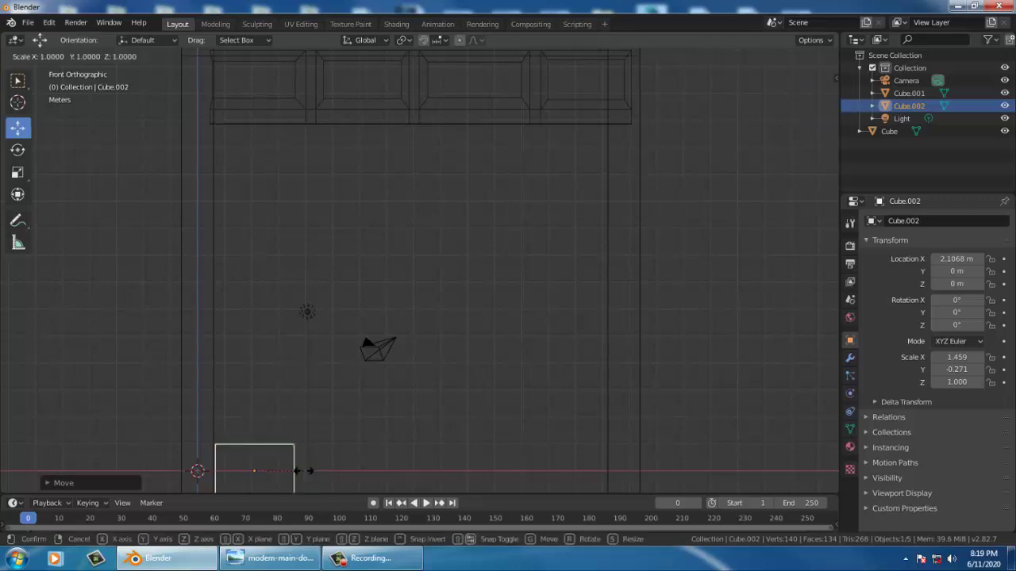
{"action": "key", "text": "Escape"}
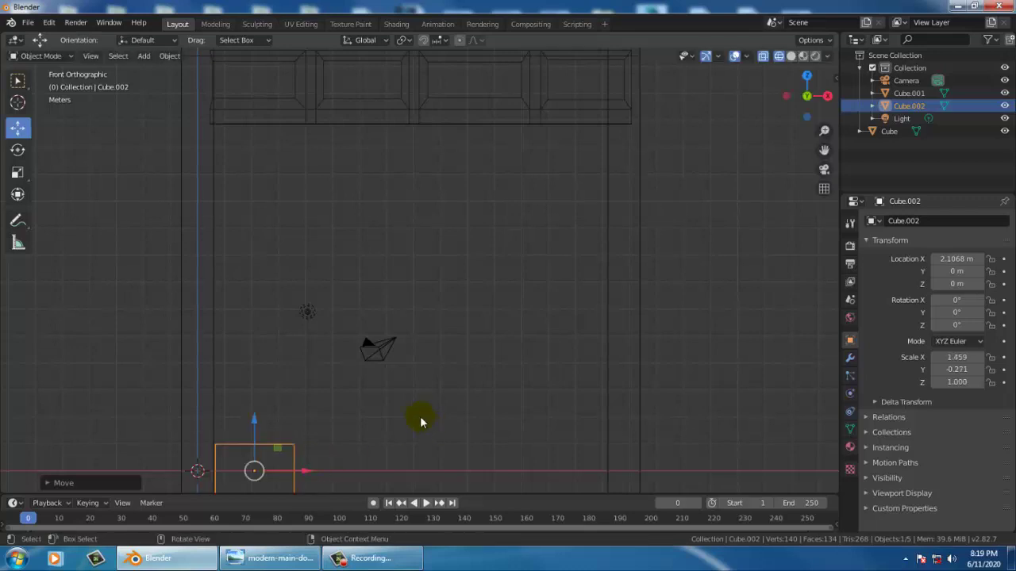
{"action": "key", "text": "s"}
{"action": "key", "text": "Escape"}
Orbit around the small box to inspect it, then bring up the interaction mode list.
{"action": "middle_click_drag", "start_coordinate": [332, 400], "coordinate": [328, 415]}
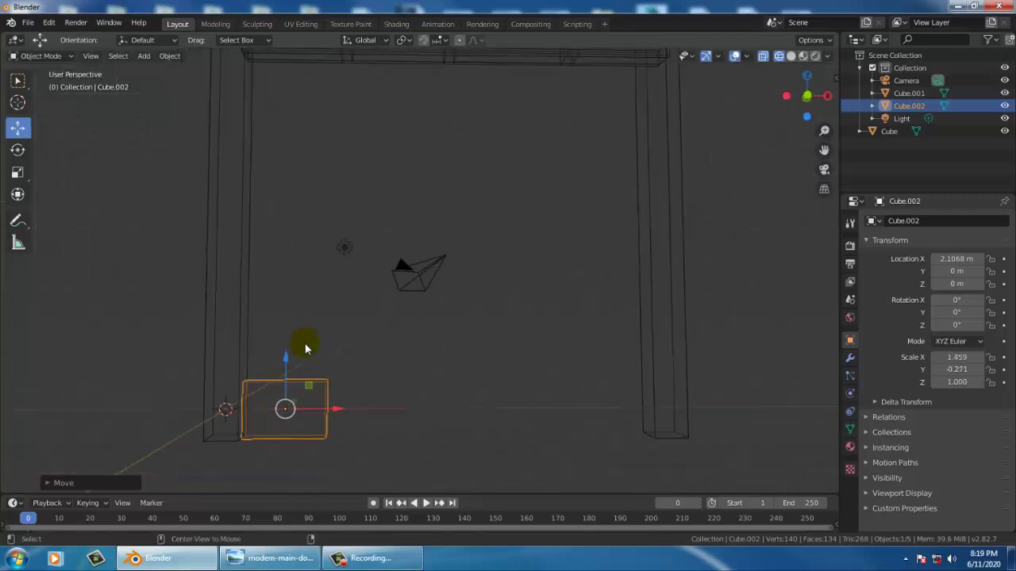
{"action": "mouse_move", "coordinate": [344, 344]}
{"action": "middle_mouse_down"}
{"action": "mouse_move", "coordinate": [453, 277]}
{"action": "mouse_move", "coordinate": [449, 286]}
{"action": "mouse_move", "coordinate": [436, 217]}
{"action": "middle_mouse_up"}
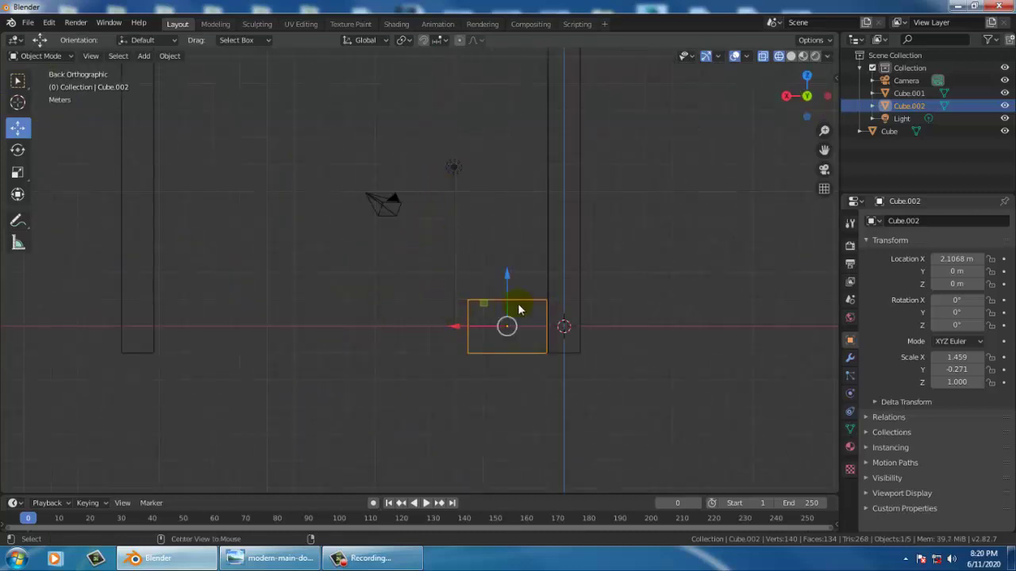
{"action": "mouse_move", "coordinate": [518, 304]}
{"action": "middle_mouse_down"}
{"action": "mouse_move", "coordinate": [420, 267]}
{"action": "mouse_move", "coordinate": [398, 131]}
{"action": "middle_mouse_up"}
{"action": "middle_click_drag", "start_coordinate": [600, 302], "coordinate": [280, 281]}
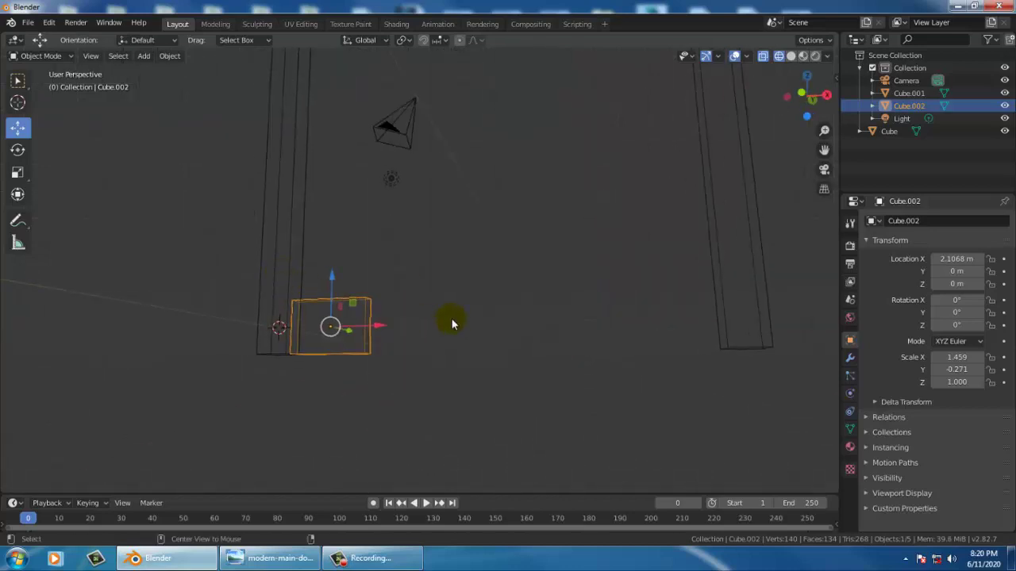
{"action": "middle_click_drag", "start_coordinate": [451, 318], "coordinate": [465, 334]}
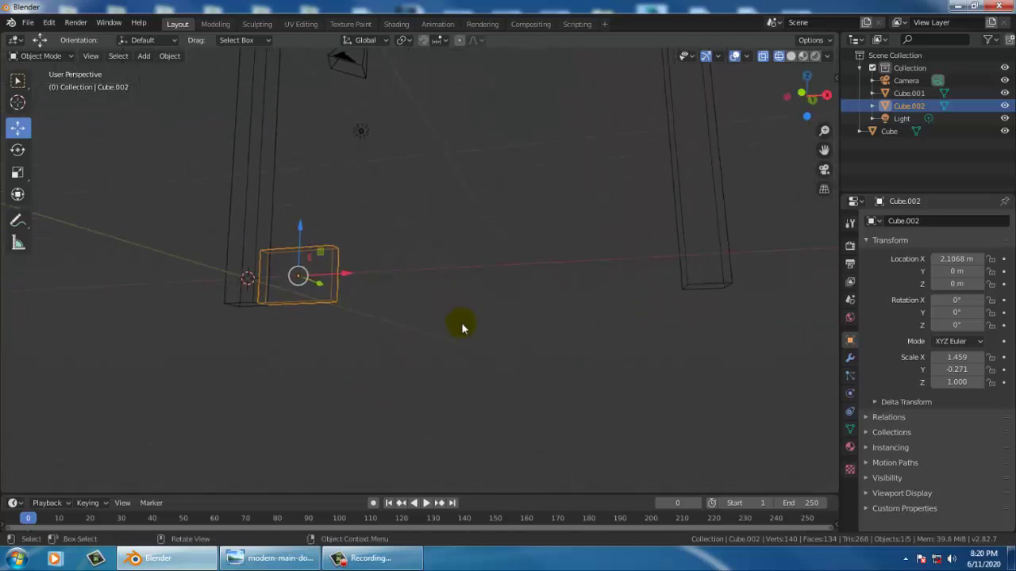
{"action": "mouse_move", "coordinate": [384, 315]}
{"action": "middle_mouse_down"}
{"action": "mouse_move", "coordinate": [401, 301]}
{"action": "mouse_move", "coordinate": [421, 318]}
{"action": "mouse_move", "coordinate": [412, 315]}
{"action": "middle_mouse_up"}
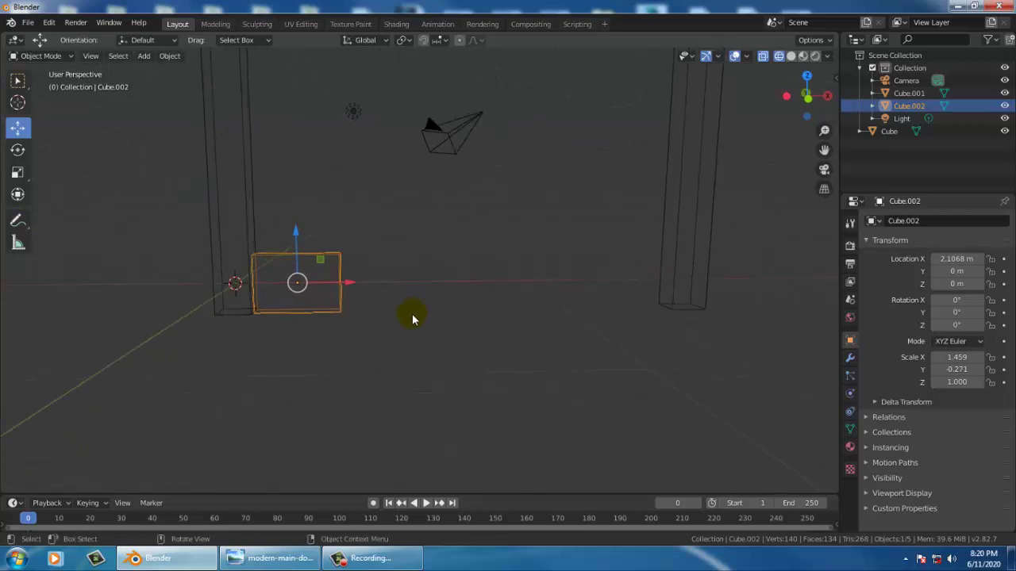
{"action": "left_click", "coordinate": [43, 57]}
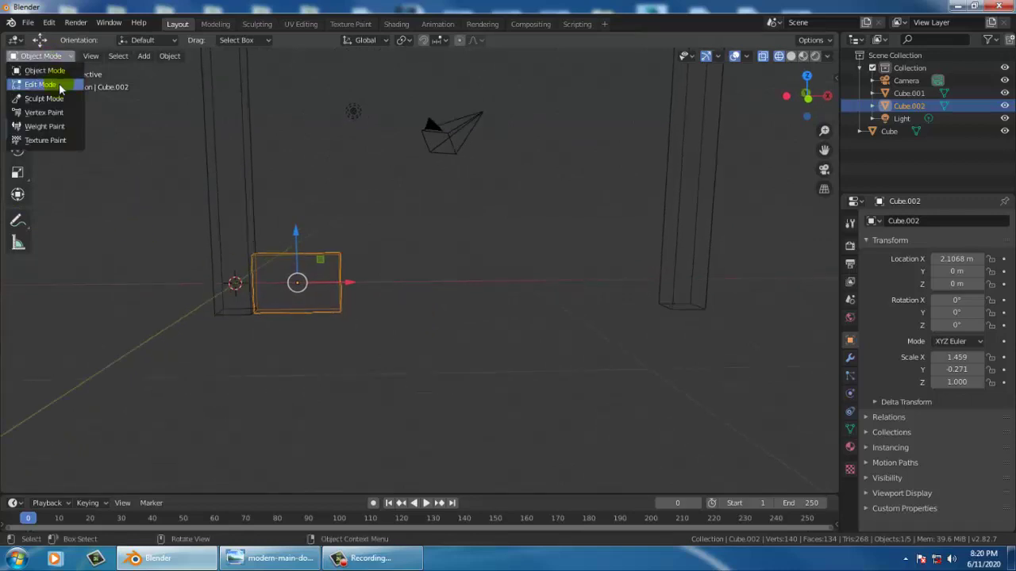
In Edit Mode, stretch the box's end face along X to the slab's width.
{"action": "left_click", "coordinate": [46, 83]}
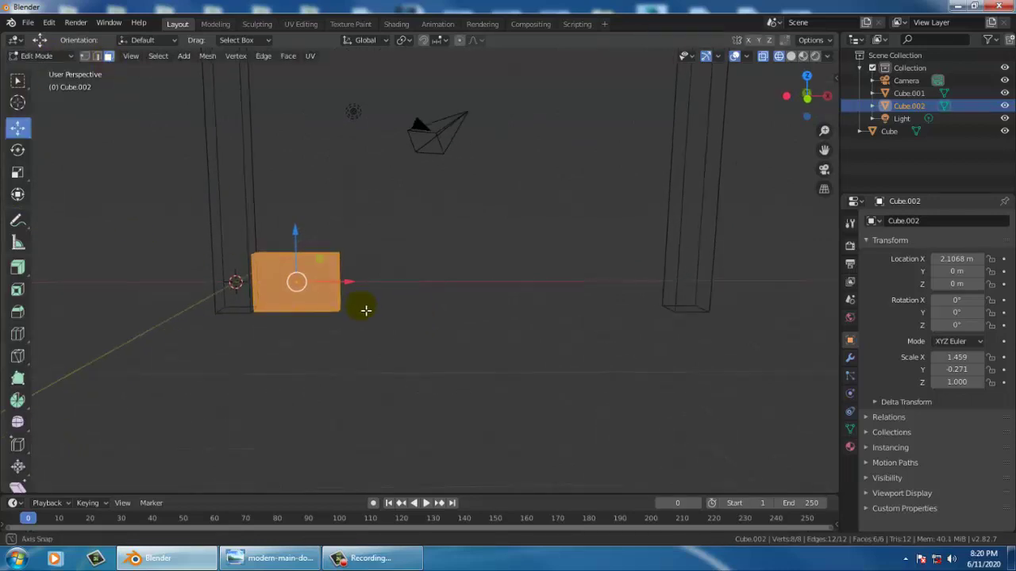
{"action": "middle_click_drag", "start_coordinate": [363, 310], "coordinate": [389, 271]}
{"action": "left_click", "coordinate": [359, 263]}
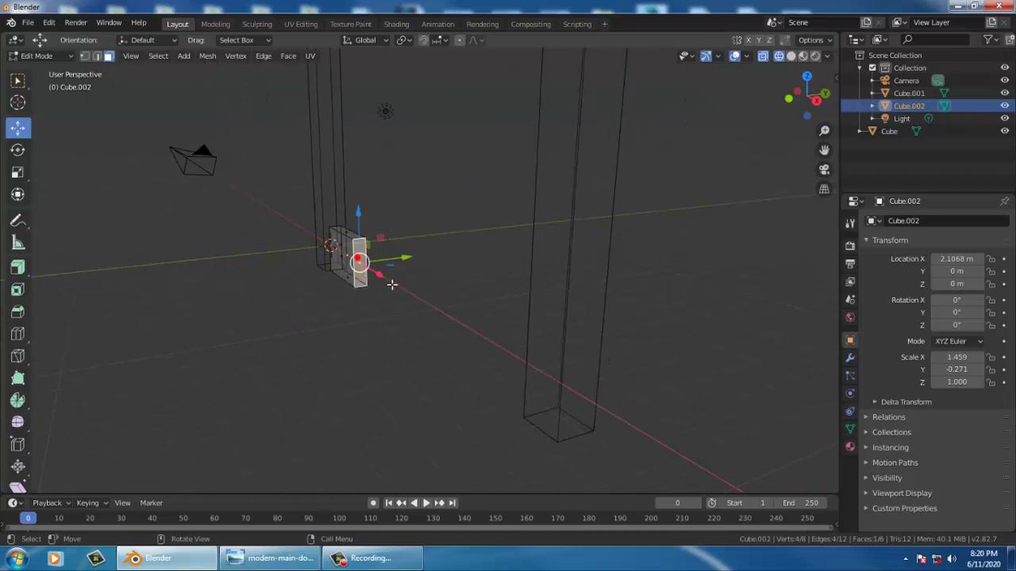
{"action": "key", "text": "g"}
{"action": "key", "text": "x"}
{"action": "left_click", "coordinate": [424, 300]}
{"action": "mouse_move", "coordinate": [424, 300]}
{"action": "middle_mouse_down"}
{"action": "mouse_move", "coordinate": [484, 230]}
{"action": "mouse_move", "coordinate": [449, 231]}
{"action": "mouse_move", "coordinate": [469, 286]}
{"action": "middle_mouse_up"}
{"action": "key", "text": "g"}
{"action": "key", "text": "x"}
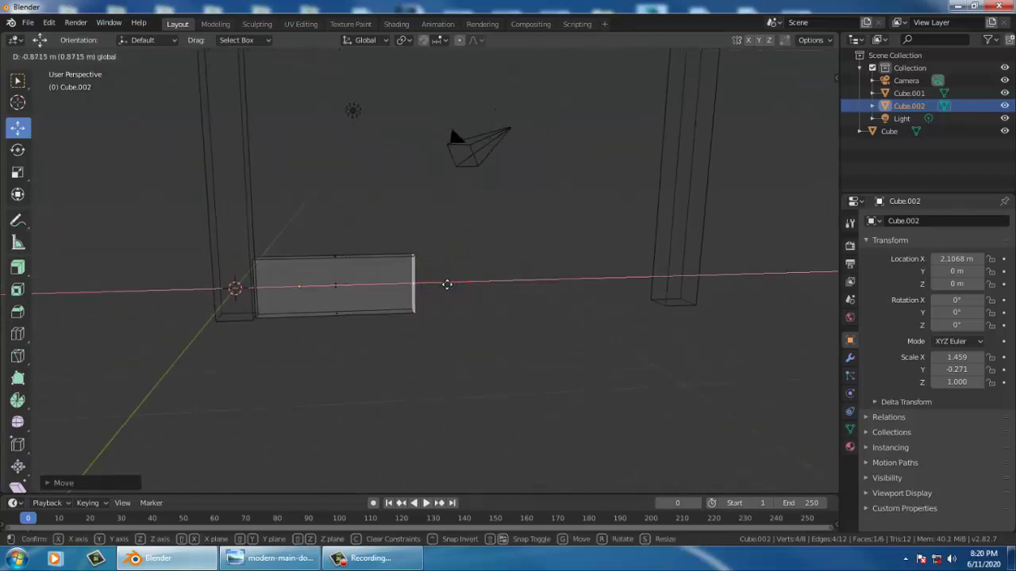
{"action": "left_click", "coordinate": [420, 284]}
{"action": "mouse_move", "coordinate": [339, 238]}
{"action": "middle_mouse_down"}
{"action": "mouse_move", "coordinate": [332, 264]}
{"action": "mouse_move", "coordinate": [364, 242]}
{"action": "middle_mouse_up"}
Raise the top face along Z so the slab reaches the transom's underside.
{"action": "scroll", "coordinate": [341, 264], "scroll_direction": "down", "scroll_amount": 4}
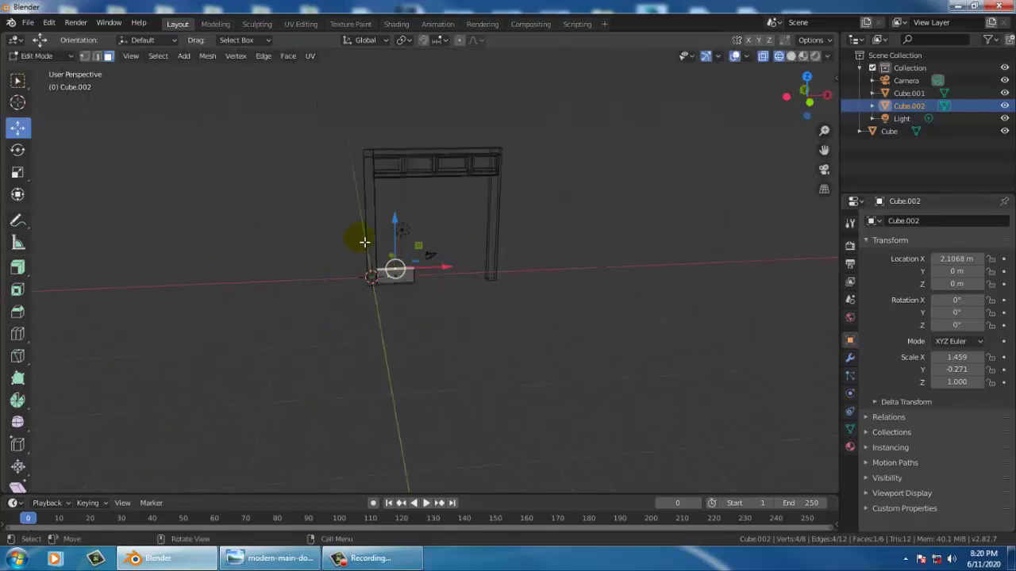
{"action": "key", "text": "g"}
{"action": "key", "text": "z"}
{"action": "left_click", "coordinate": [399, 136]}
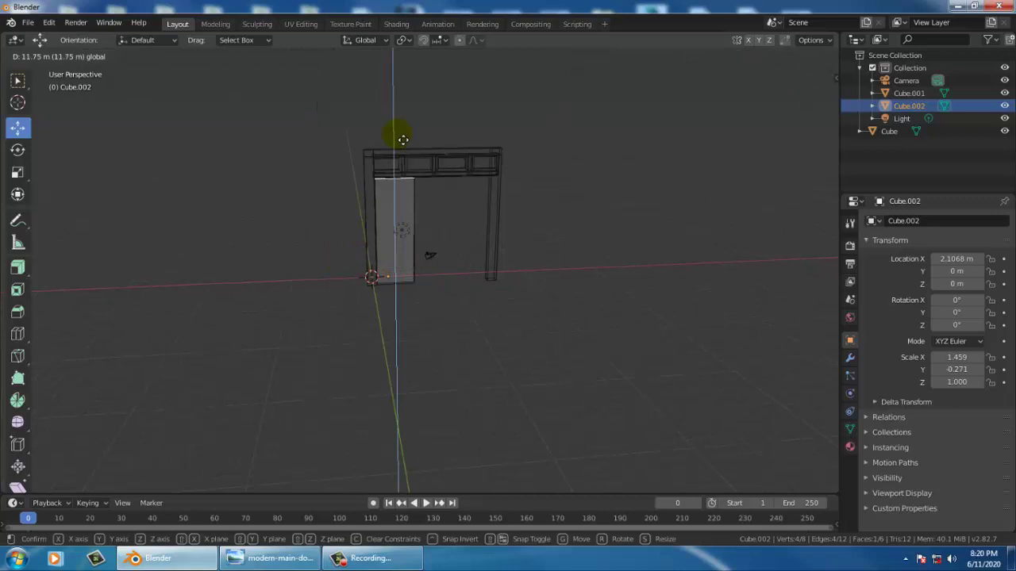
{"action": "scroll", "coordinate": [391, 168], "scroll_direction": "up", "scroll_amount": 3}
{"action": "scroll", "coordinate": [390, 155], "scroll_direction": "up", "scroll_amount": 2}
{"action": "scroll", "coordinate": [379, 154], "scroll_direction": "up", "scroll_amount": 2}
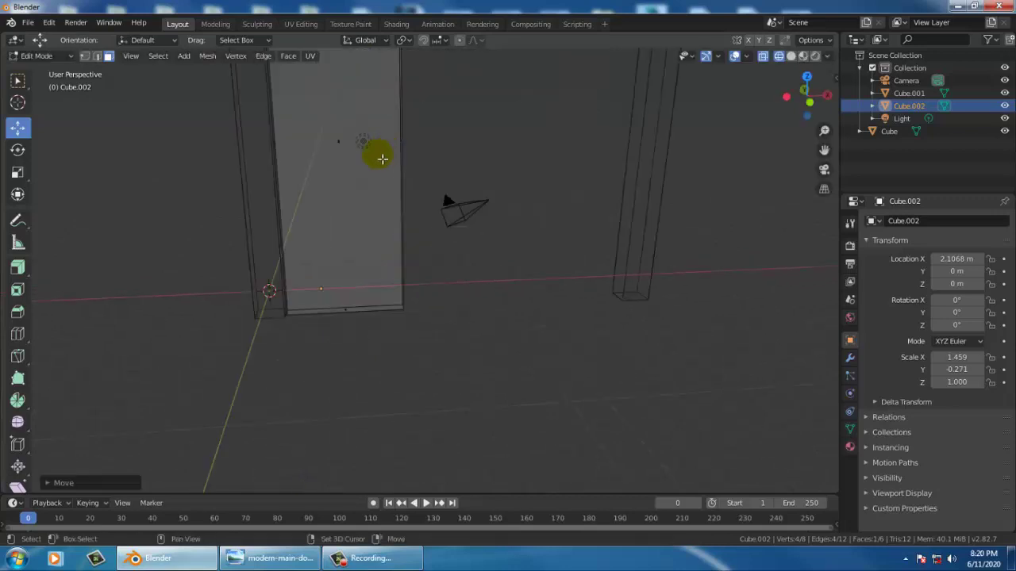
{"action": "mouse_move", "coordinate": [379, 154]}
{"action": "middle_mouse_down"}
{"action": "mouse_move", "coordinate": [416, 227]}
{"action": "mouse_move", "coordinate": [423, 363]}
{"action": "middle_mouse_up"}
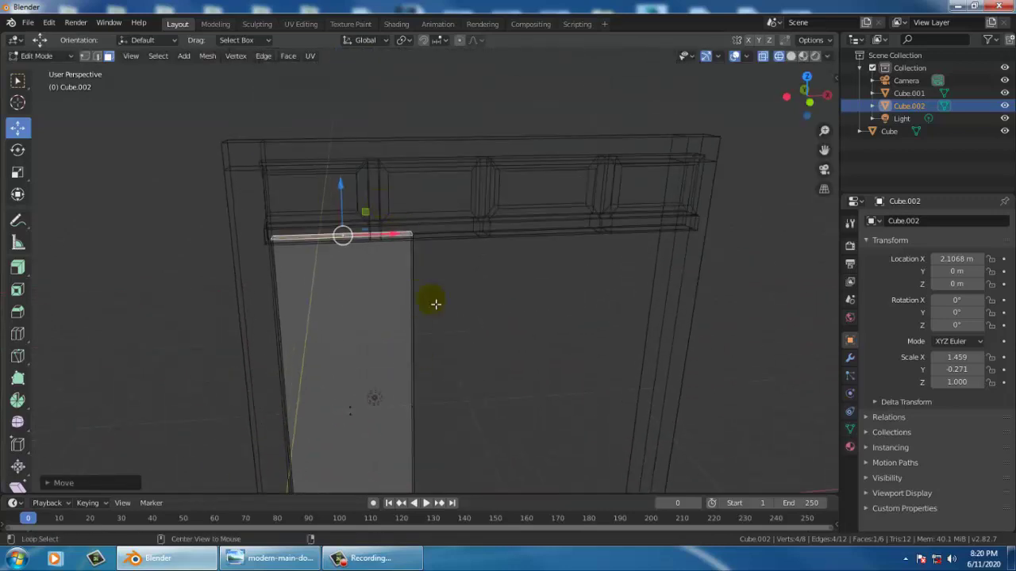
{"action": "mouse_move", "coordinate": [473, 312]}
{"action": "middle_mouse_down", "text": "alt"}
{"action": "mouse_move", "coordinate": [424, 162]}
{"action": "mouse_move", "coordinate": [408, 336]}
{"action": "middle_mouse_up", "text": "alt"}
{"action": "middle_click_drag", "start_coordinate": [474, 343], "coordinate": [481, 271], "text": "shift"}
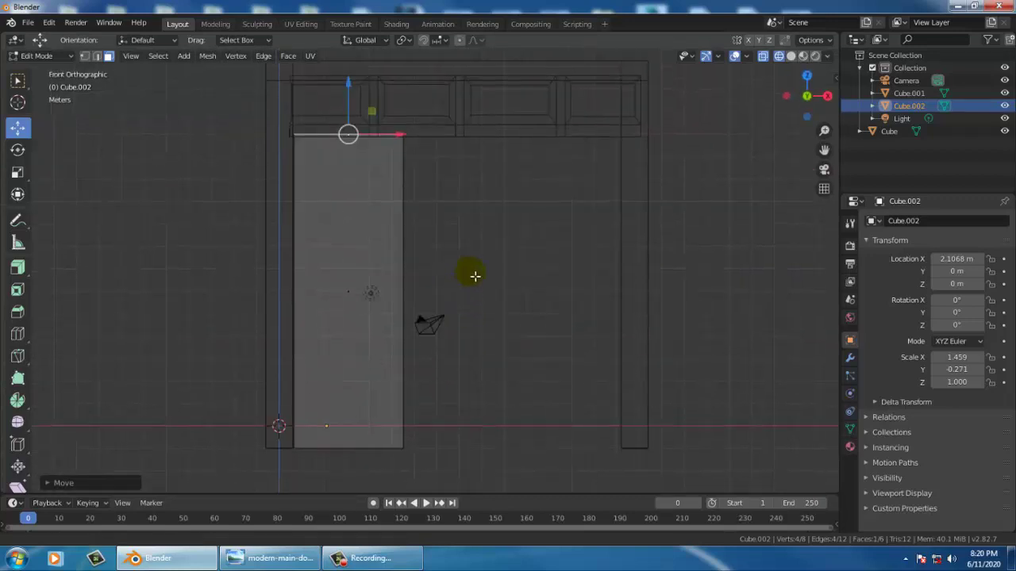
Compare the slab with the reference door photo, then clear the face selection.
{"action": "left_click", "coordinate": [282, 558]}
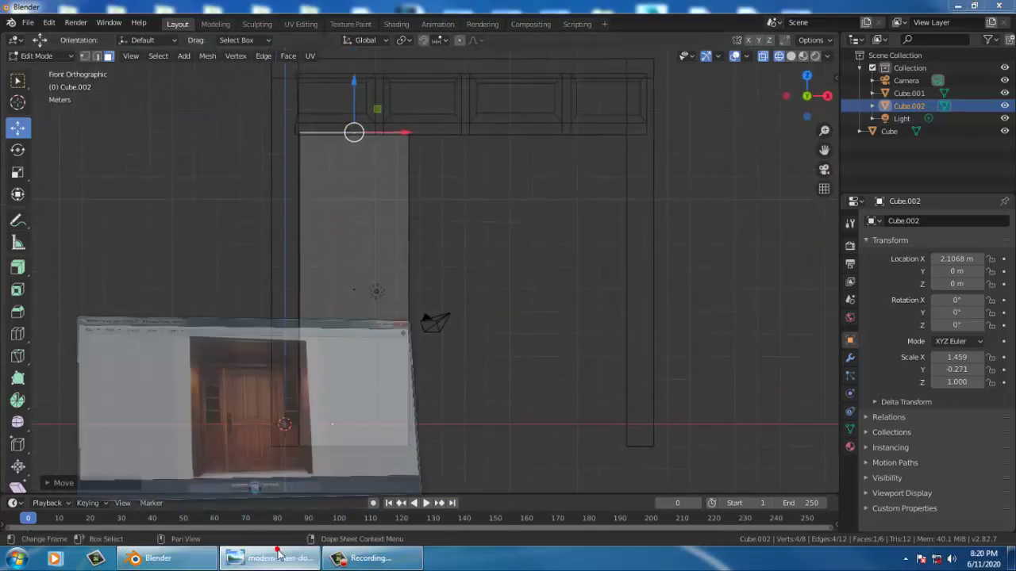
{"action": "left_click", "coordinate": [278, 554]}
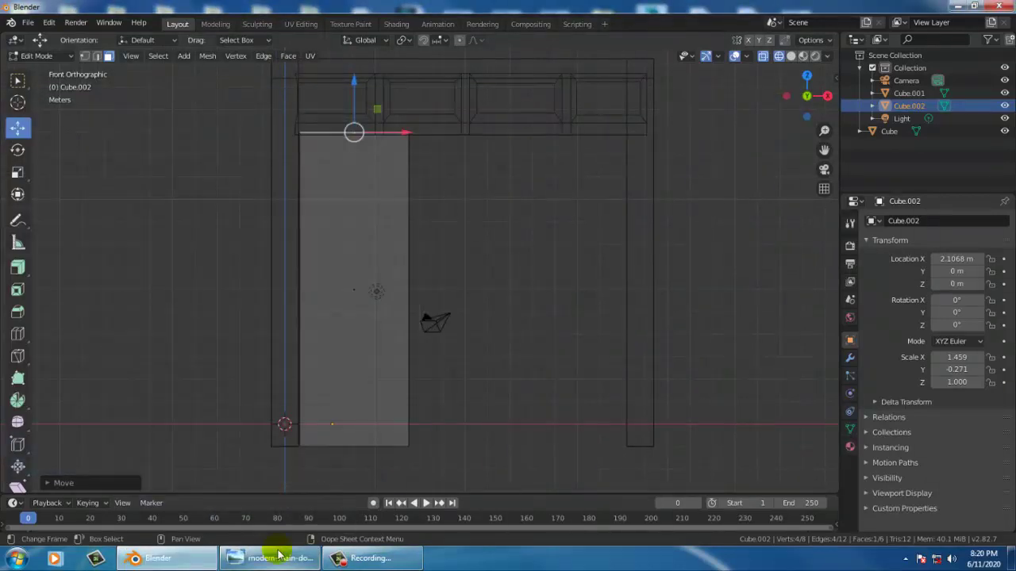
{"action": "left_click", "coordinate": [277, 556]}
{"action": "left_click", "coordinate": [278, 555]}
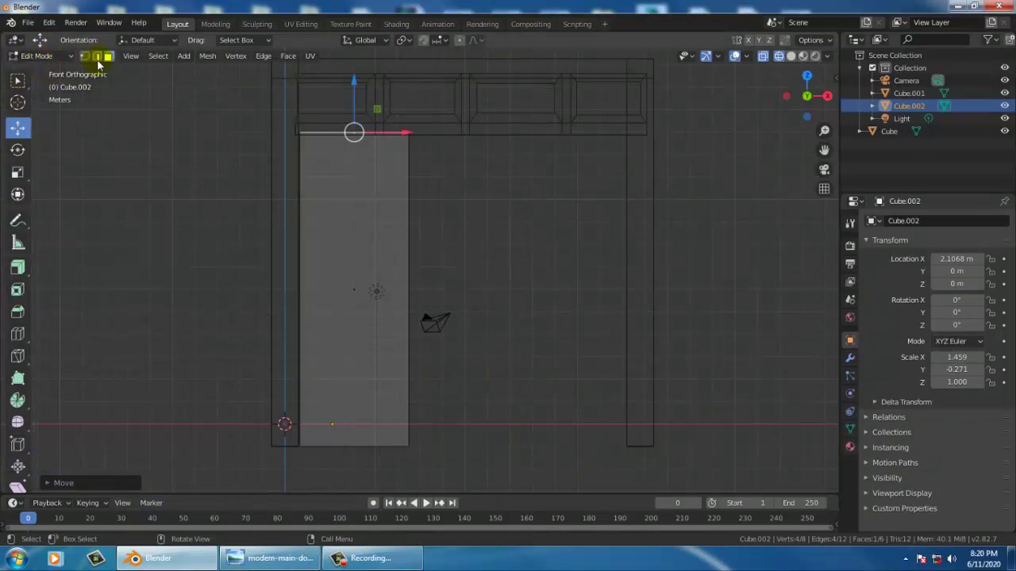
{"action": "left_click", "coordinate": [375, 294]}
{"action": "left_click", "coordinate": [527, 277]}
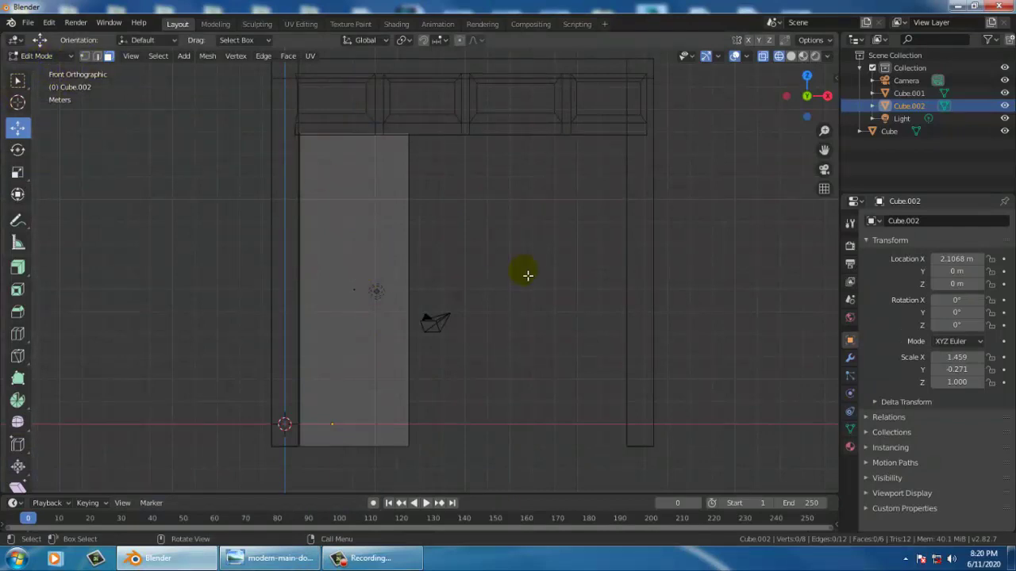
In solid shading, select the door slab's front face from a near-front view.
{"action": "left_click", "coordinate": [791, 56]}
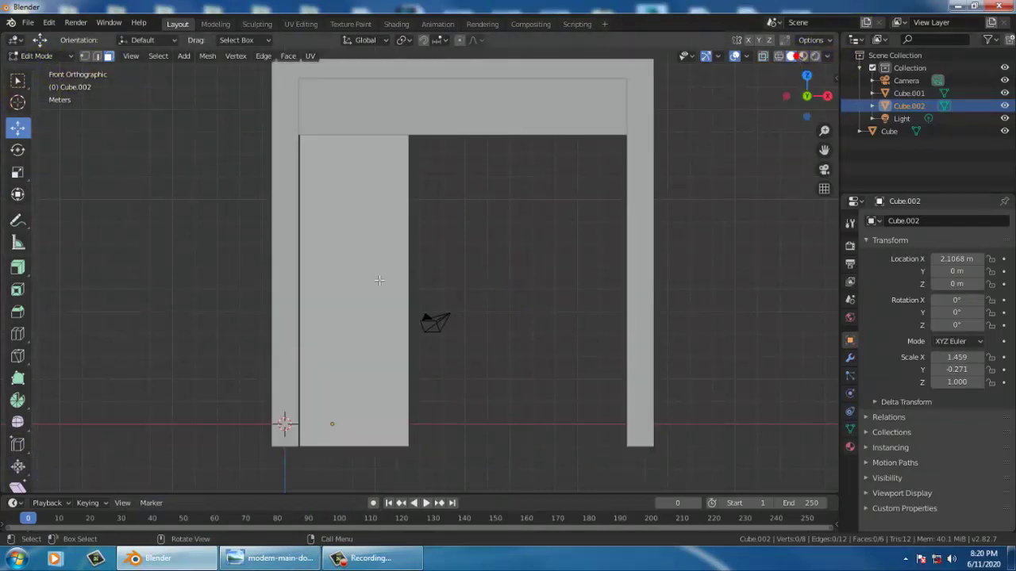
{"action": "left_click", "coordinate": [366, 276]}
{"action": "middle_click_drag", "start_coordinate": [344, 265], "coordinate": [550, 315]}
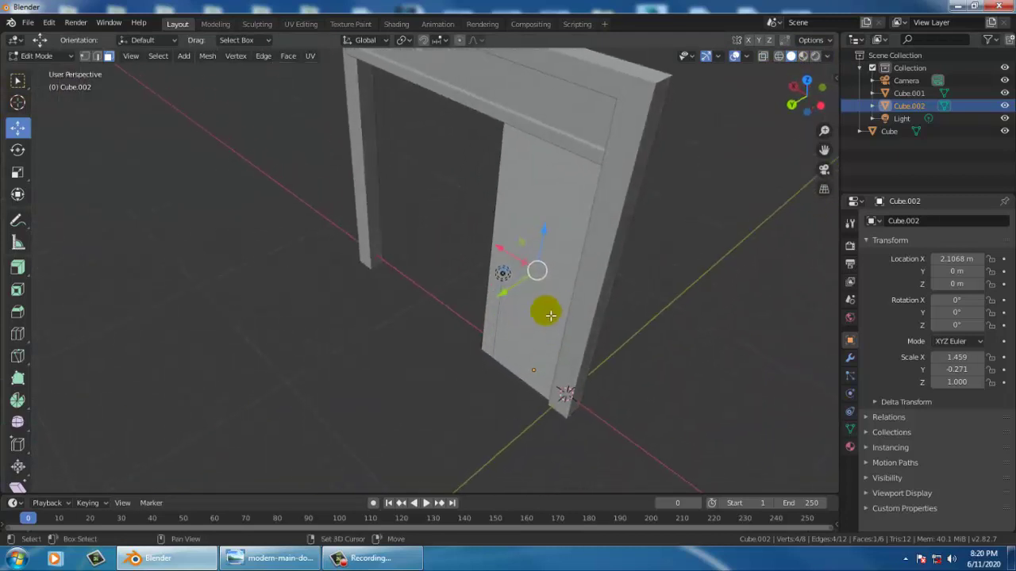
{"action": "left_click", "coordinate": [587, 322], "text": "alt"}
{"action": "mouse_move", "coordinate": [649, 323]}
{"action": "middle_mouse_down"}
{"action": "mouse_move", "coordinate": [460, 281]}
{"action": "mouse_move", "coordinate": [488, 312]}
{"action": "middle_mouse_up"}
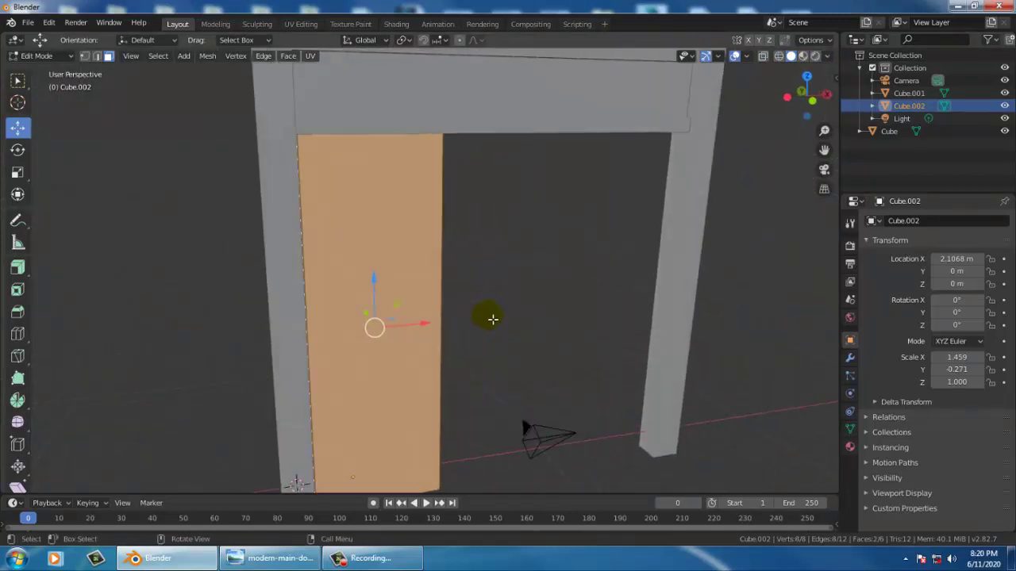
Inset a narrow border into the front face and check it against the reference photo.
{"action": "left_click", "coordinate": [18, 291]}
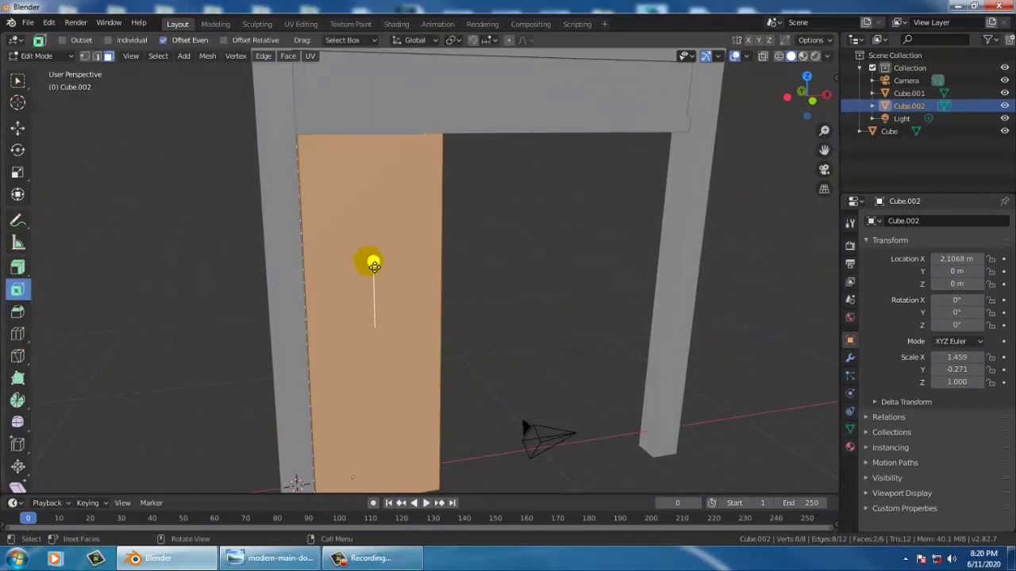
{"action": "left_click_drag", "start_coordinate": [373, 266], "coordinate": [375, 325]}
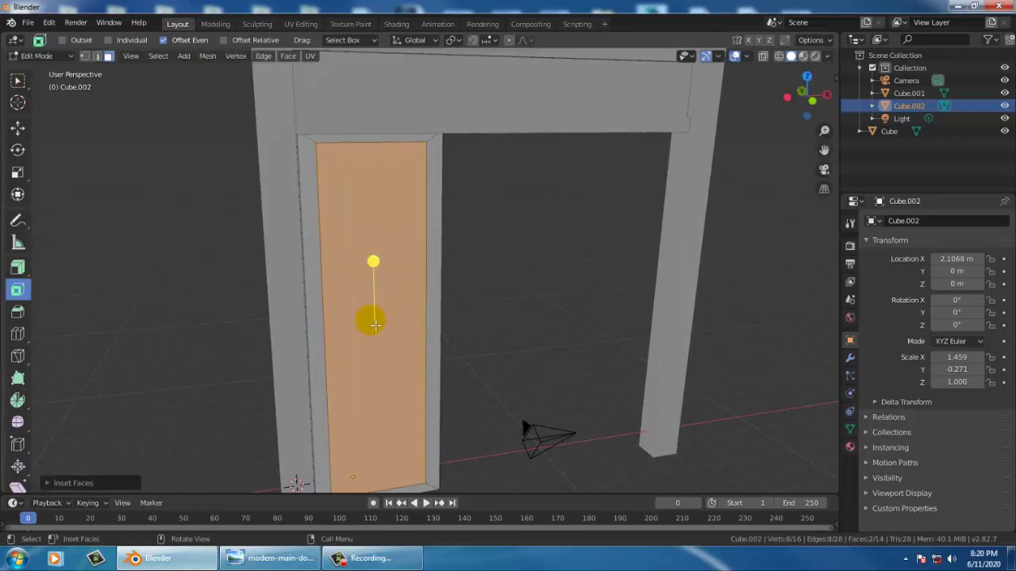
{"action": "left_click", "coordinate": [374, 301]}
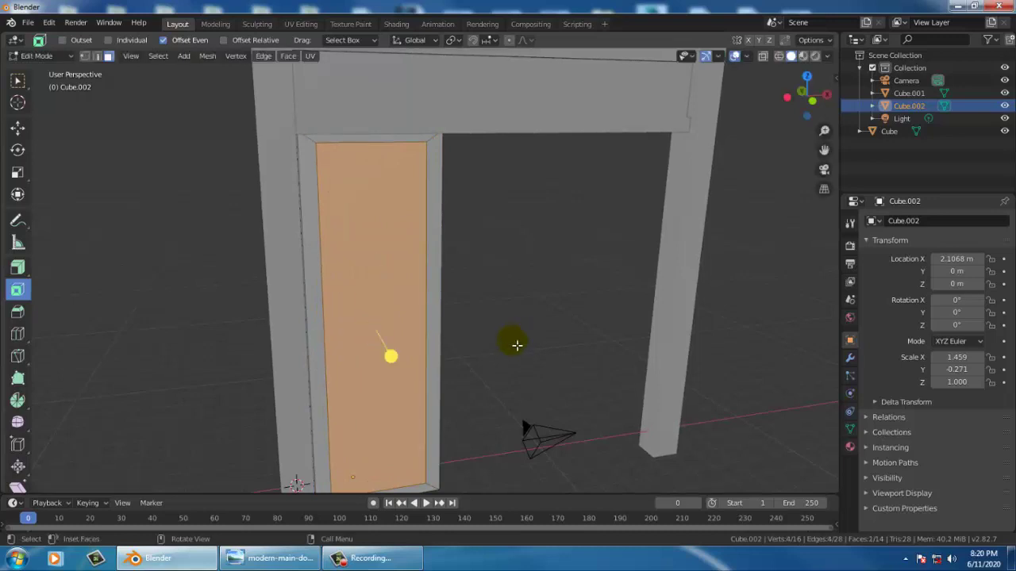
{"action": "key", "text": "i"}
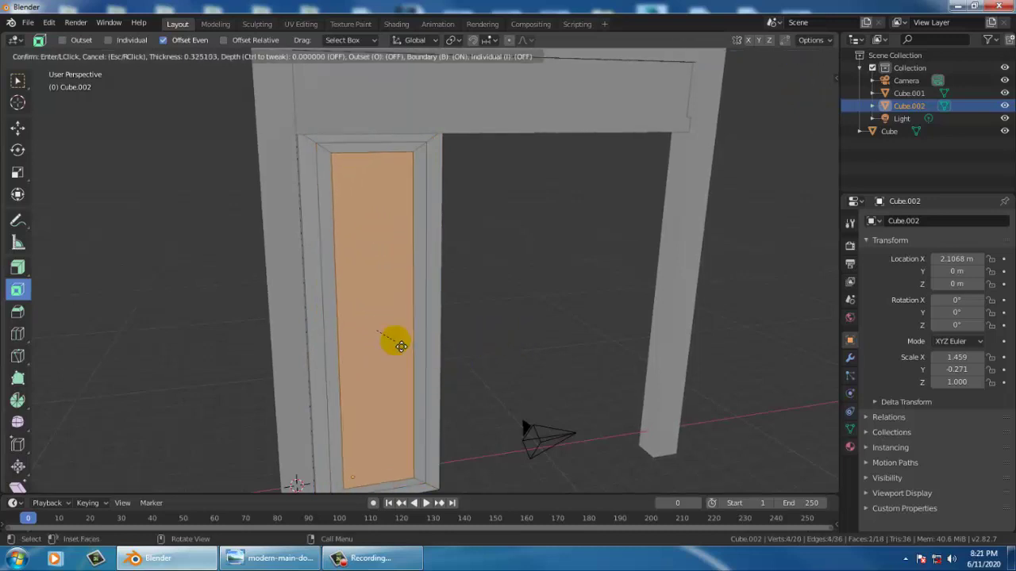
{"action": "right_click", "coordinate": [396, 340]}
{"action": "mouse_move", "coordinate": [503, 319]}
{"action": "middle_mouse_down"}
{"action": "mouse_move", "coordinate": [462, 260]}
{"action": "mouse_move", "coordinate": [447, 261]}
{"action": "middle_mouse_up"}
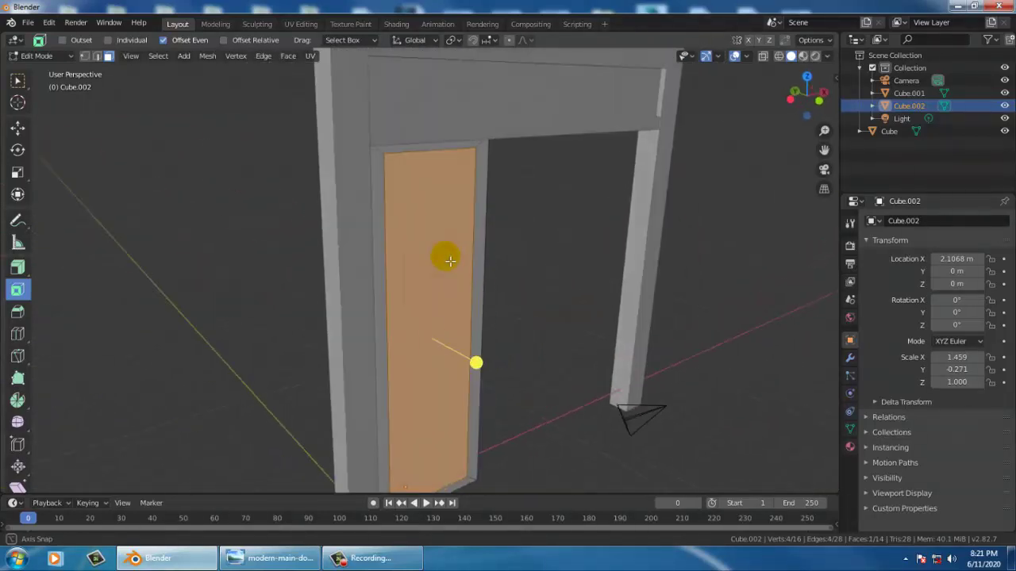
{"action": "left_click", "coordinate": [254, 559]}
{"action": "left_click", "coordinate": [254, 560]}
{"action": "middle_click_drag", "start_coordinate": [505, 227], "coordinate": [460, 212]}
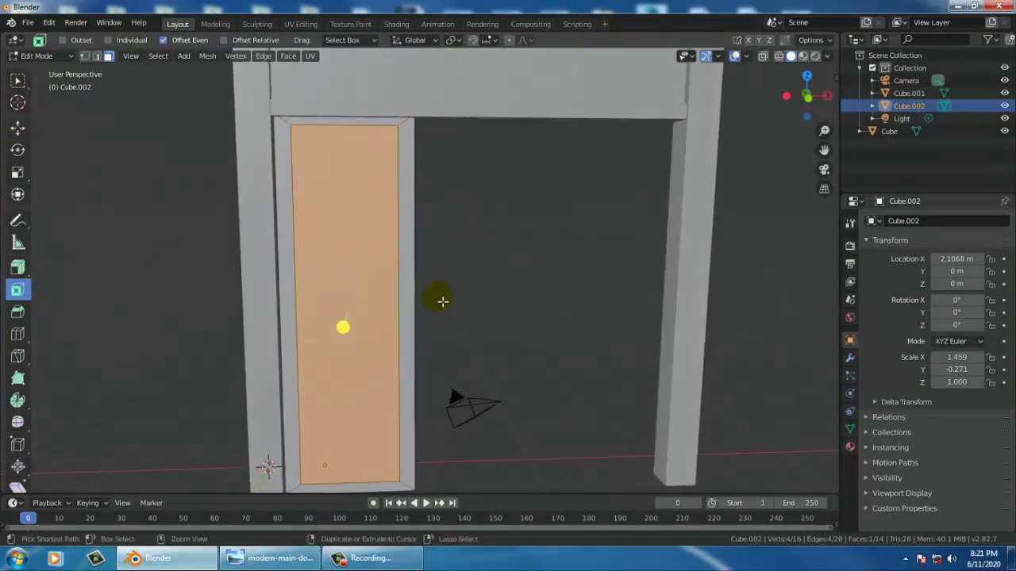
Add two horizontal loop cuts near the top of the door slab.
{"action": "key", "text": "ctrl+r"}
{"action": "left_click", "coordinate": [389, 290]}
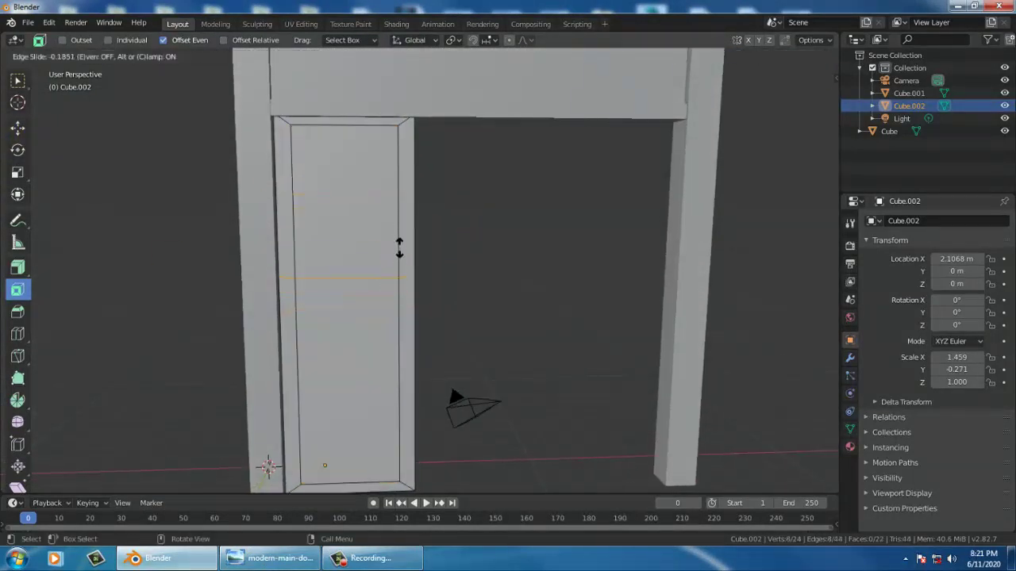
{"action": "left_click", "coordinate": [386, 167]}
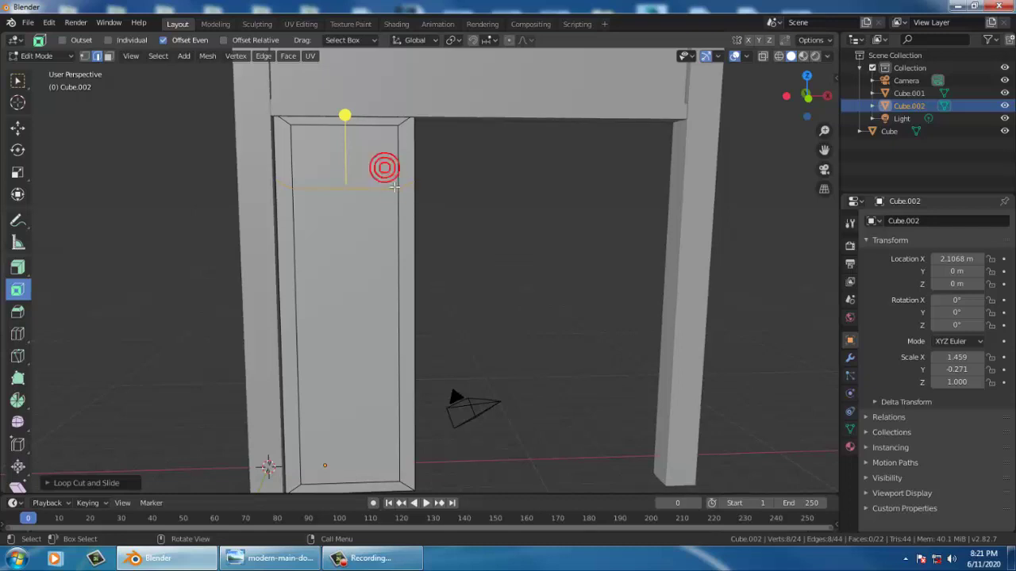
{"action": "key", "text": "ctrl+r"}
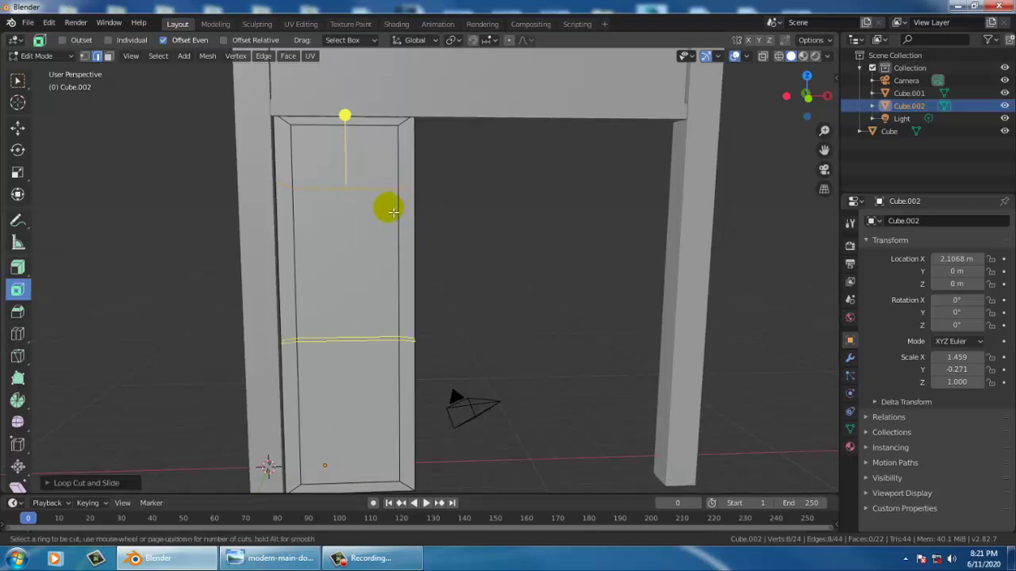
{"action": "left_click", "coordinate": [392, 212]}
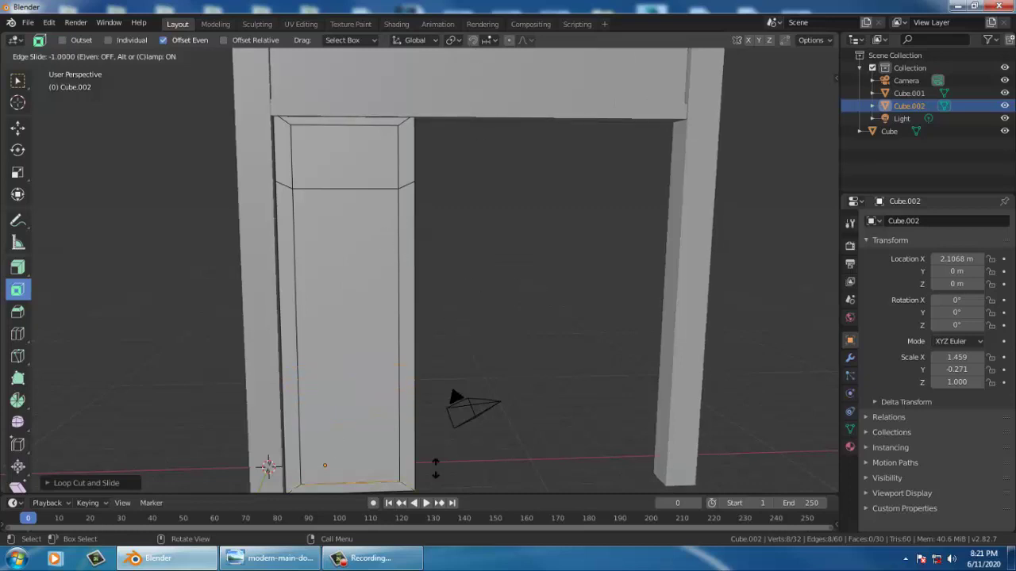
{"action": "left_click", "coordinate": [397, 189]}
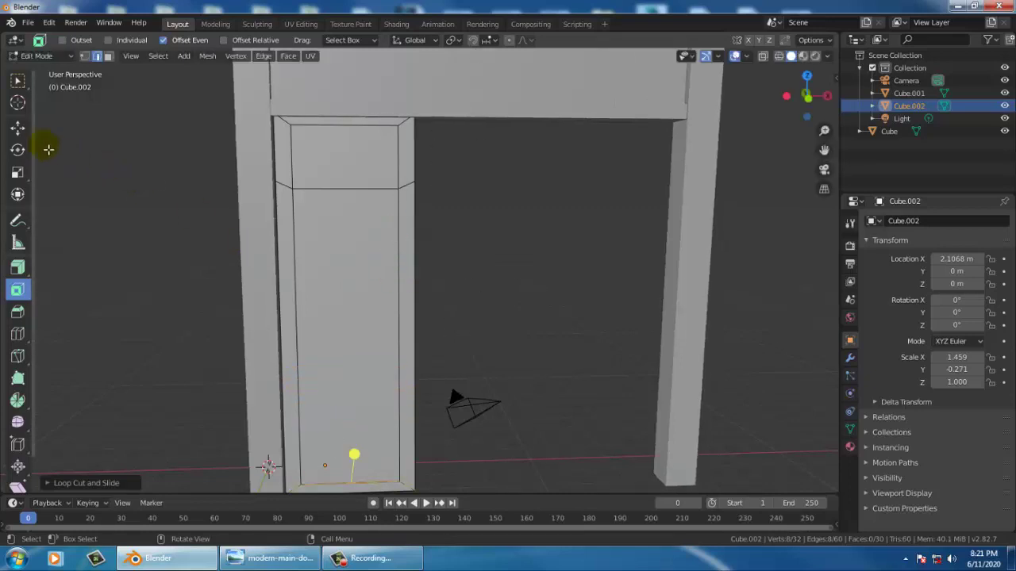
Select the door's right vertical edge, then toggle to Object Mode and back to Edit Mode.
{"action": "left_click", "coordinate": [17, 129]}
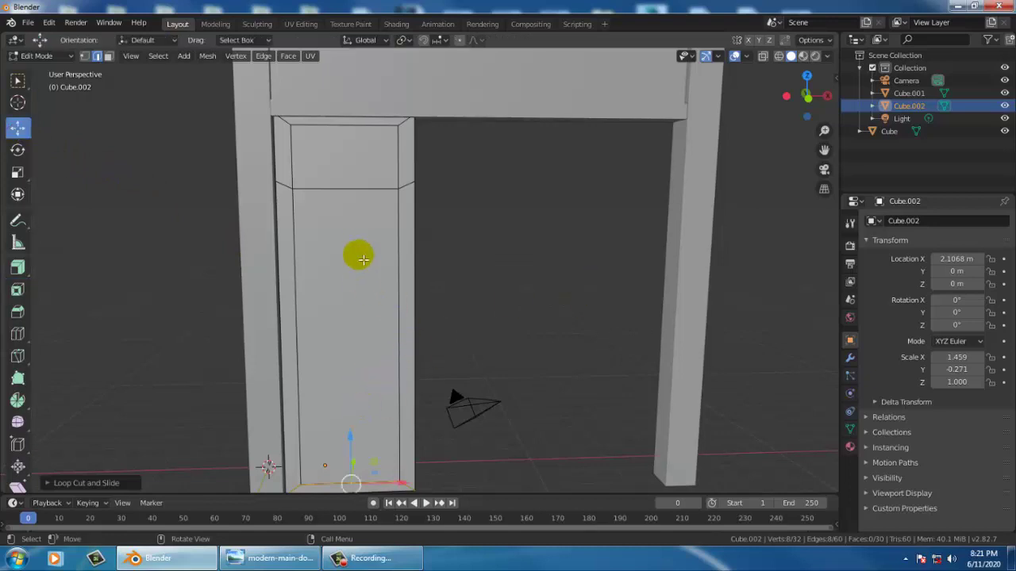
{"action": "mouse_move", "coordinate": [359, 244]}
{"action": "middle_mouse_down"}
{"action": "mouse_move", "coordinate": [517, 256]}
{"action": "mouse_move", "coordinate": [367, 255]}
{"action": "middle_mouse_up"}
{"action": "key", "text": "ctrl"}
{"action": "left_click", "coordinate": [367, 259]}
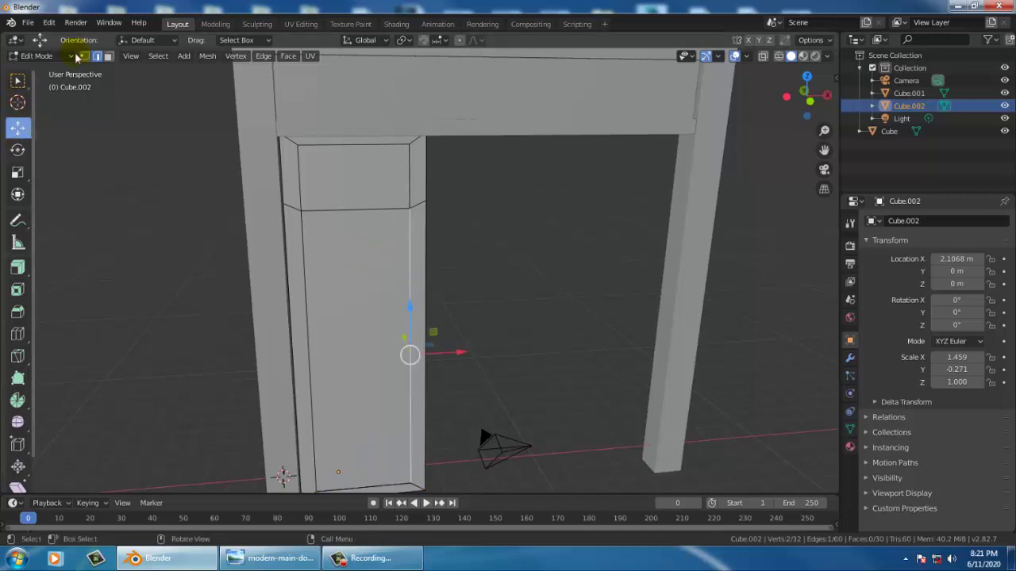
{"action": "left_click", "coordinate": [40, 55]}
{"action": "left_click", "coordinate": [44, 69]}
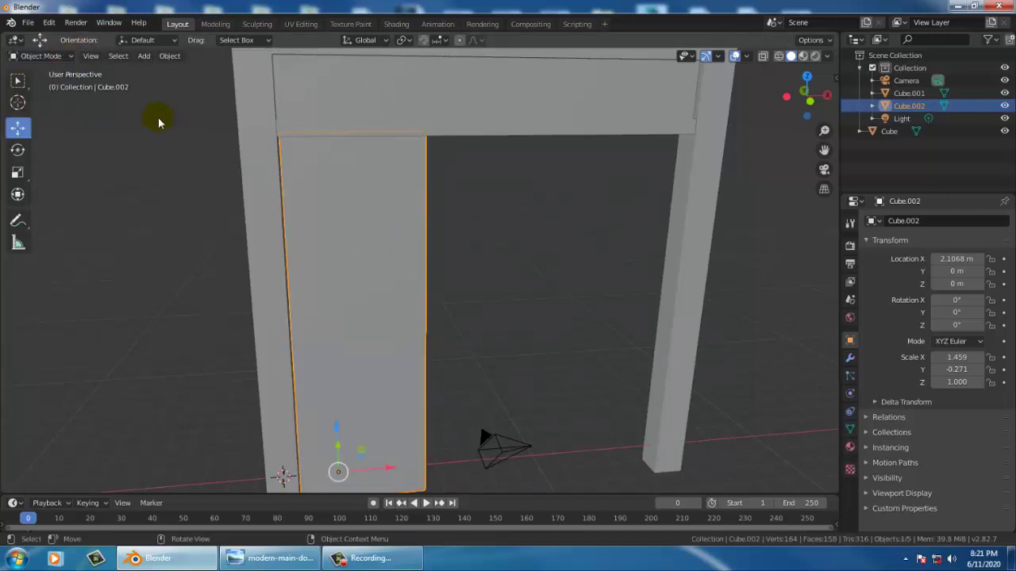
{"action": "left_click", "coordinate": [70, 56]}
{"action": "left_click", "coordinate": [62, 85]}
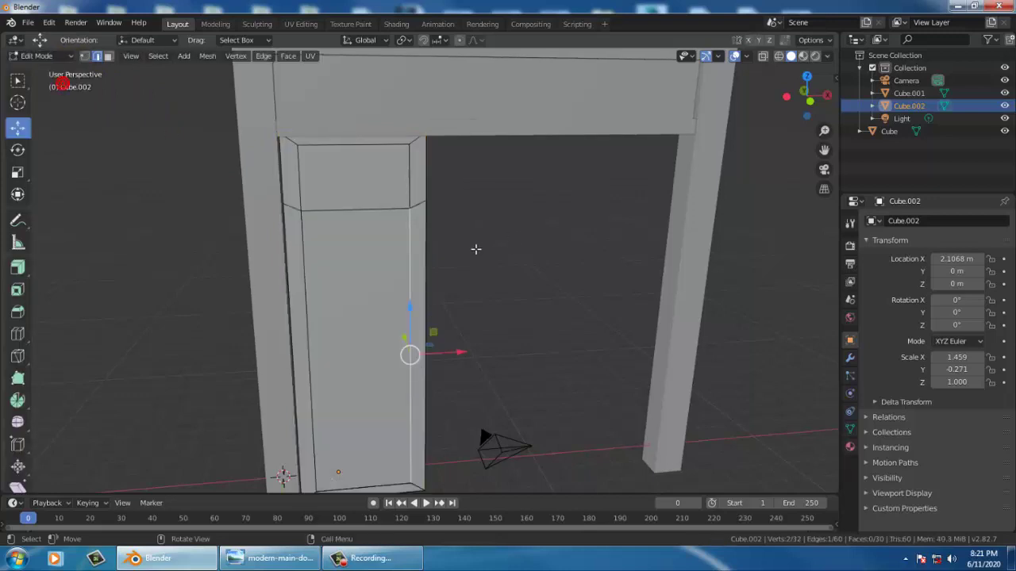
Add two more horizontal loops just below the door's top band.
{"action": "key", "text": "ctrl+r"}
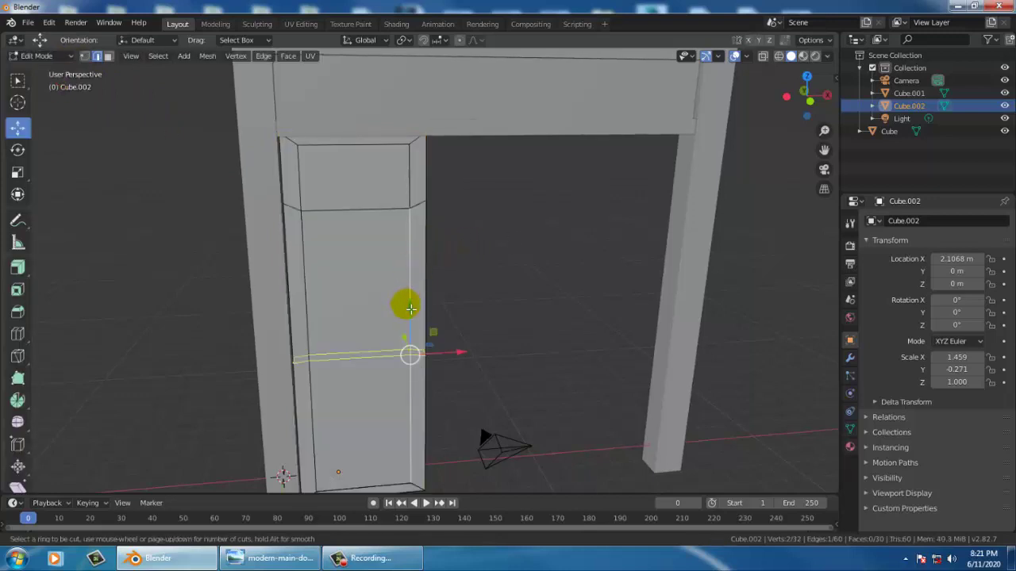
{"action": "left_click", "coordinate": [410, 308]}
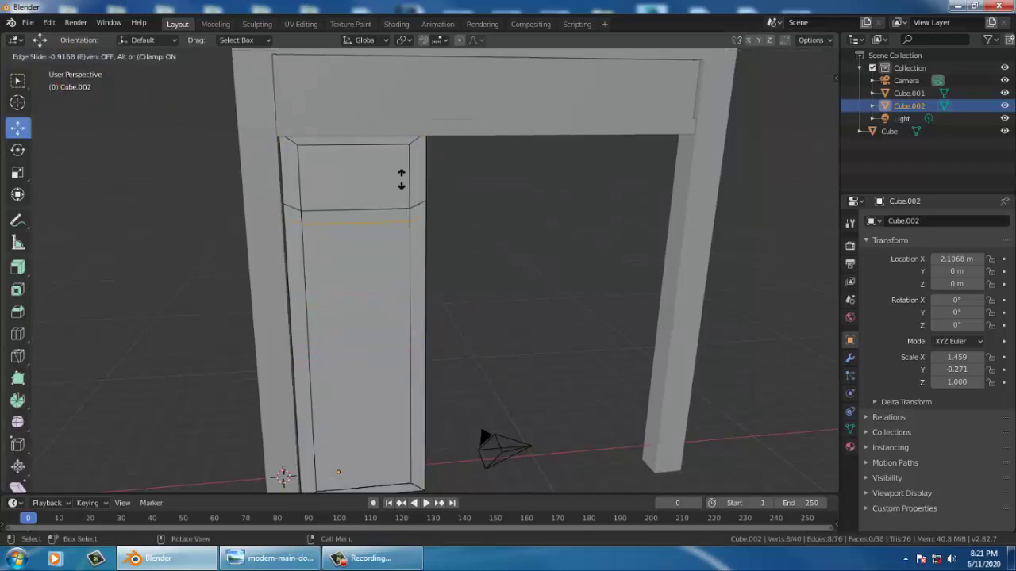
{"action": "left_click", "coordinate": [402, 180]}
{"action": "middle_click_drag", "start_coordinate": [465, 263], "coordinate": [440, 254]}
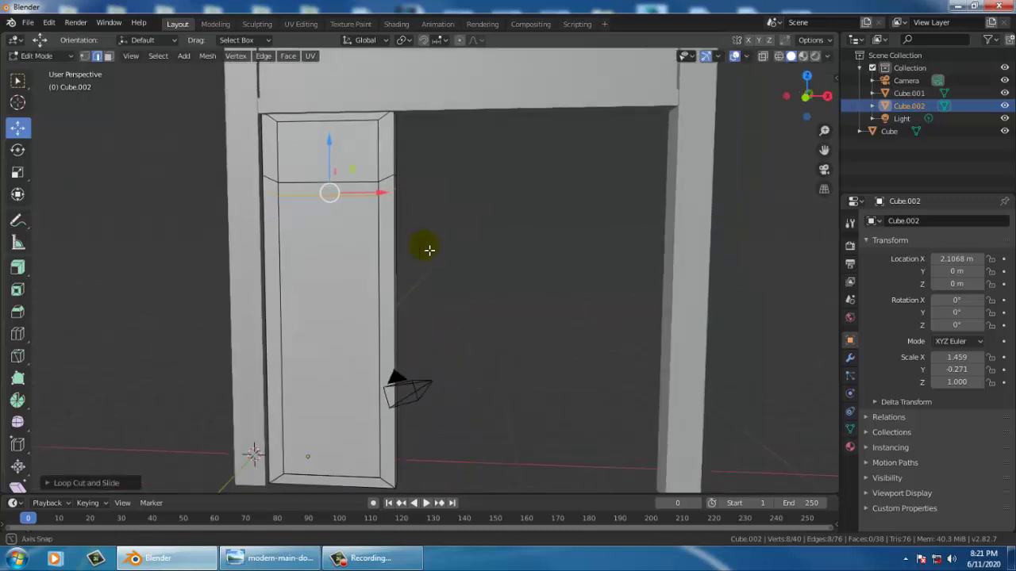
{"action": "key", "text": "ctrl+r"}
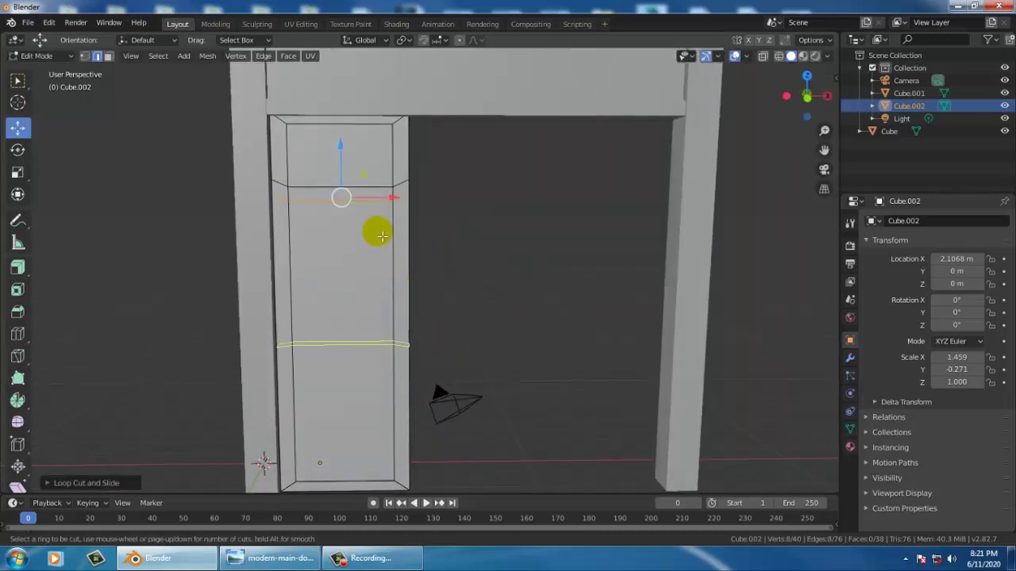
{"action": "left_click", "coordinate": [375, 304]}
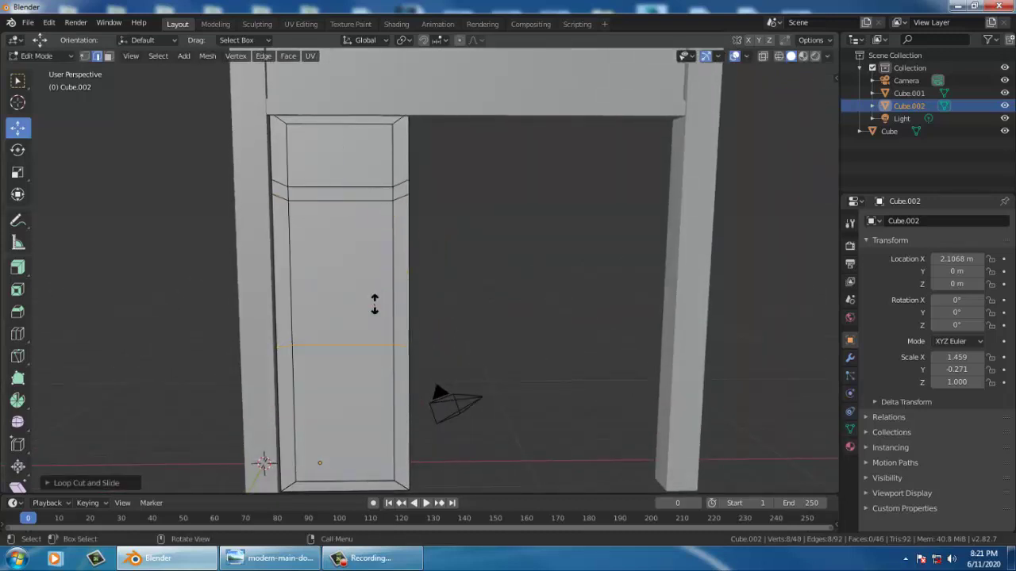
{"action": "left_click", "coordinate": [384, 220]}
Add a loop at the upper panel line and compare with the reference photo.
{"action": "key", "text": "ctrl+r"}
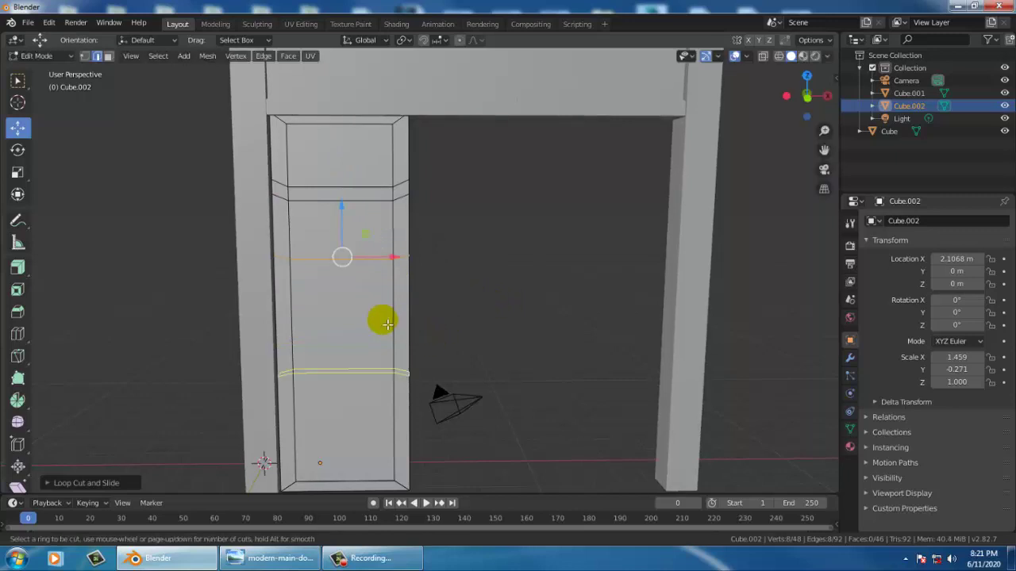
{"action": "left_click_drag", "start_coordinate": [387, 323], "coordinate": [379, 250]}
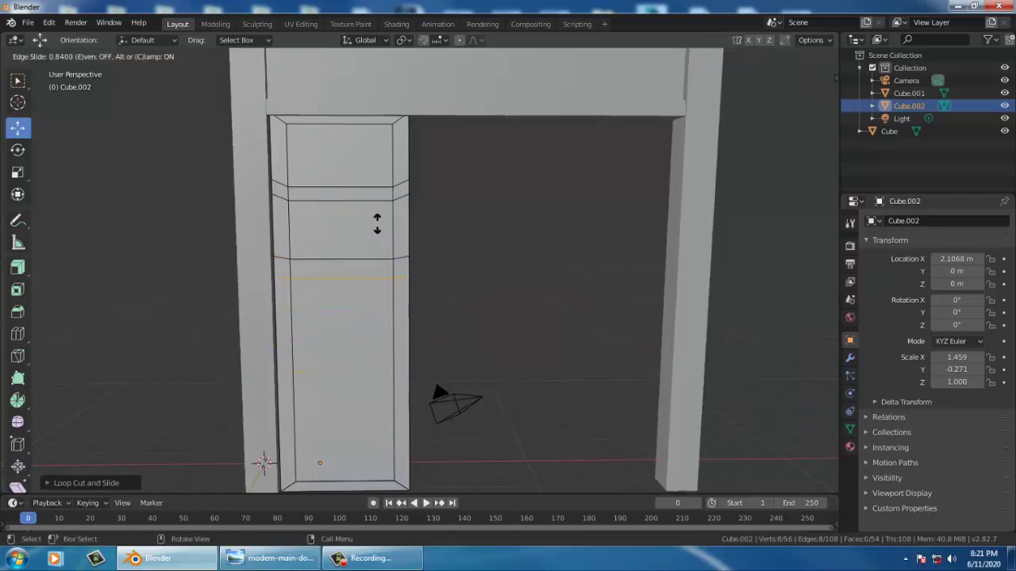
{"action": "left_click", "coordinate": [378, 221]}
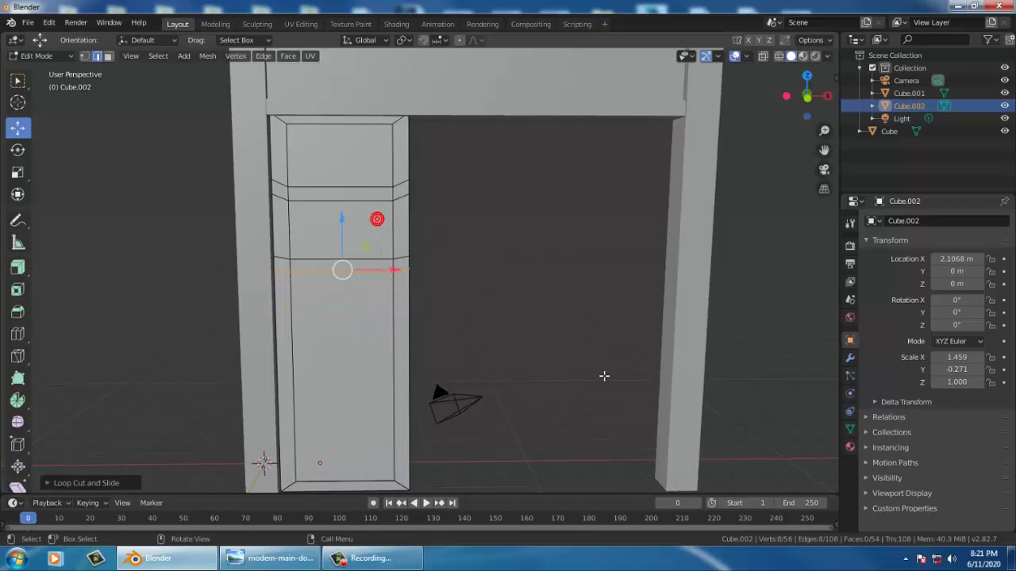
{"action": "left_click", "coordinate": [279, 558]}
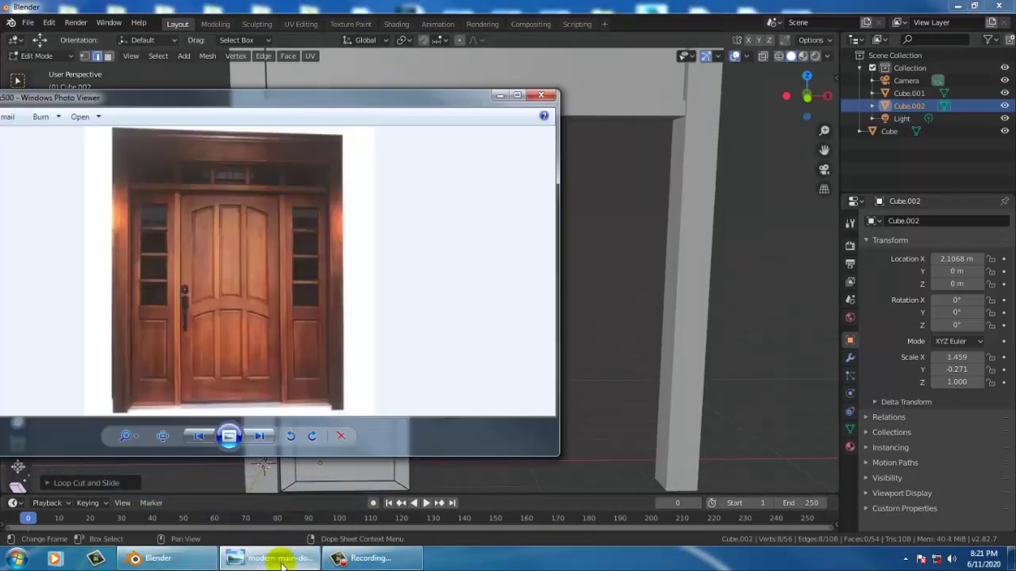
{"action": "left_click", "coordinate": [281, 560]}
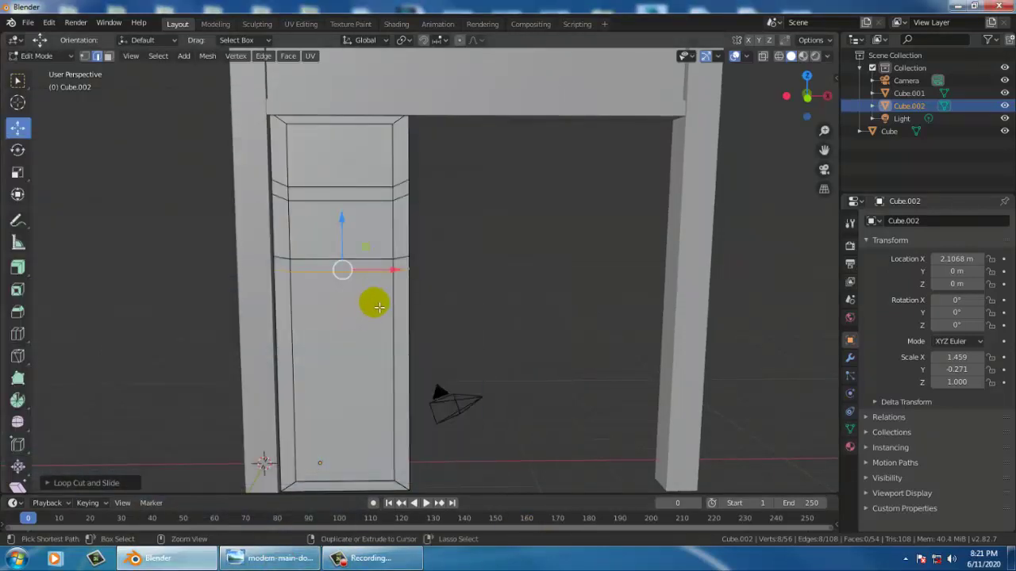
Add two loops across the door's middle, marking the mid-door panel lines.
{"action": "key", "text": "ctrl+r"}
{"action": "left_click", "coordinate": [379, 325]}
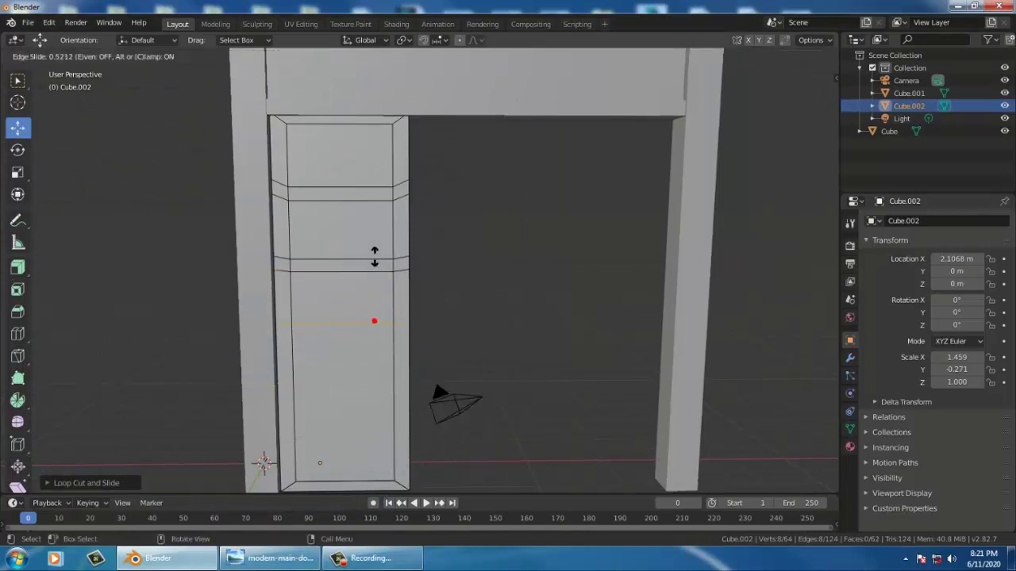
{"action": "left_click", "coordinate": [380, 275]}
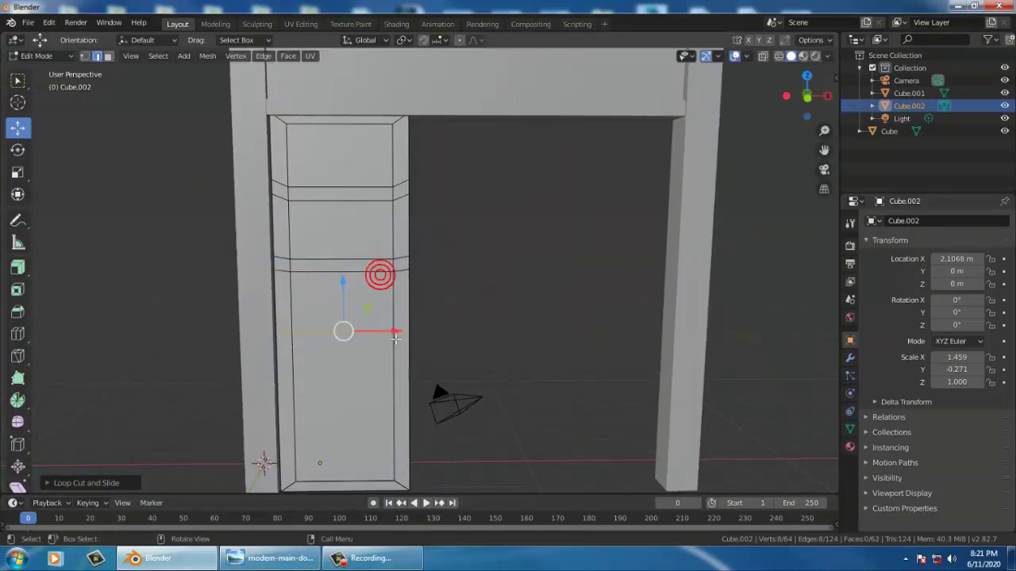
{"action": "key", "text": "ctrl+r"}
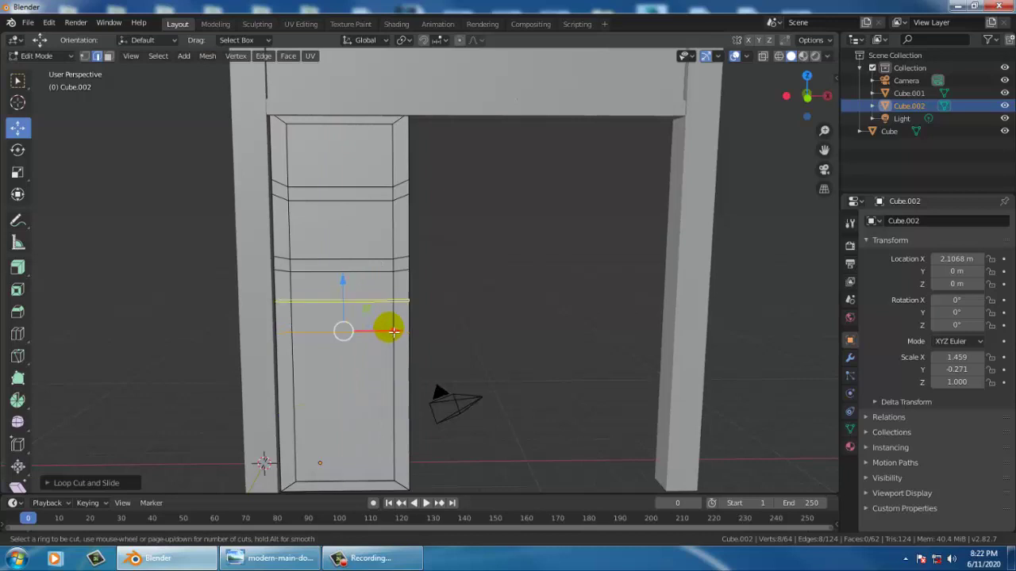
{"action": "left_click", "coordinate": [388, 359]}
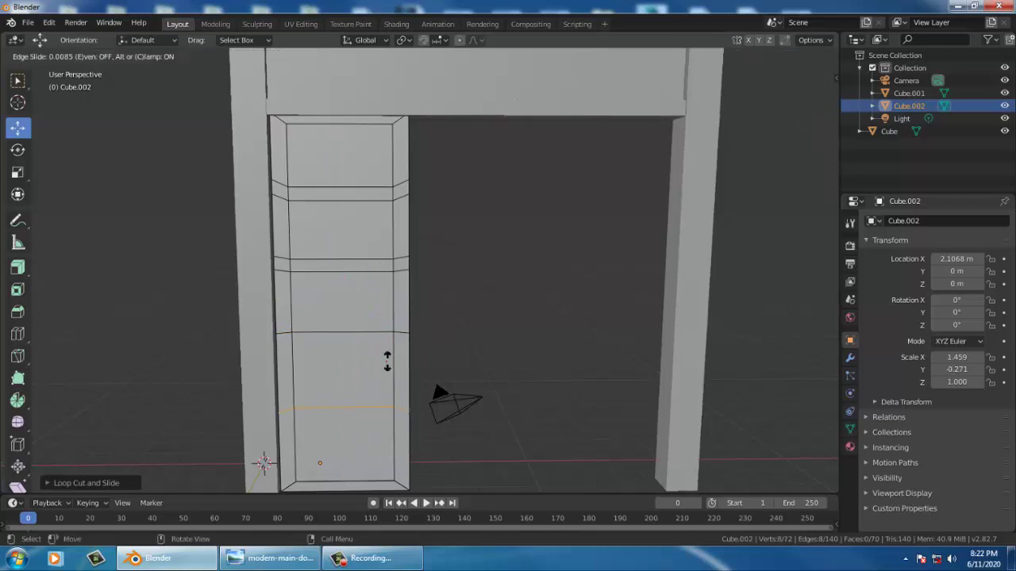
{"action": "left_click", "coordinate": [387, 300]}
{"action": "mouse_move", "coordinate": [270, 557]}
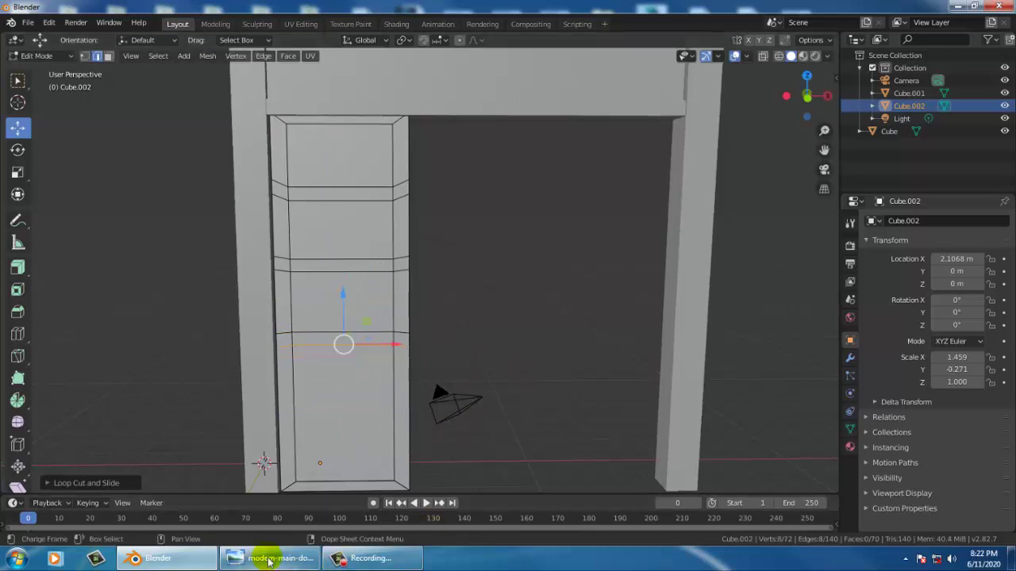
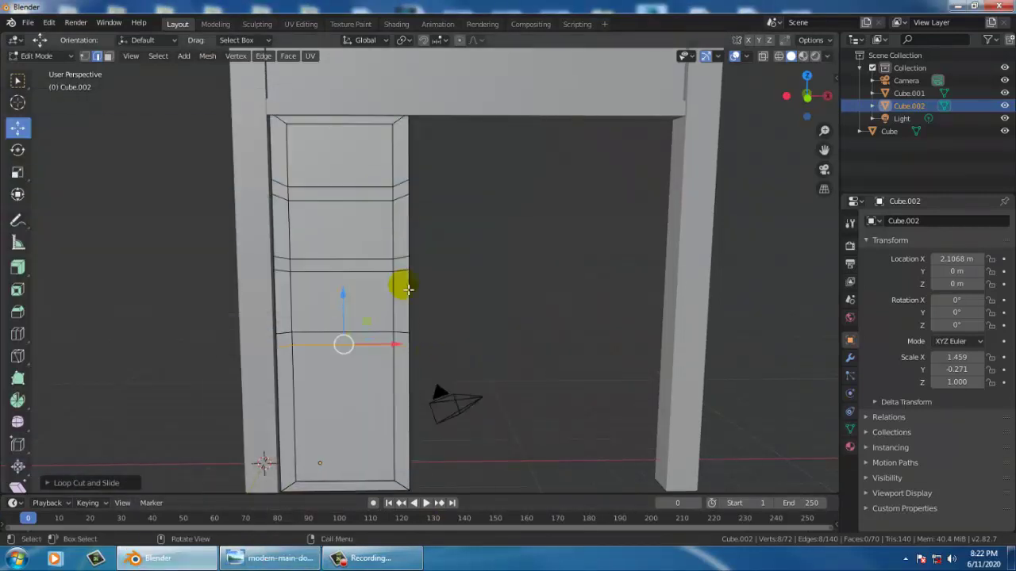
Select the door's top edge loop and flatten it with the Scale tool.
{"action": "left_click", "coordinate": [342, 190]}
{"action": "left_click", "coordinate": [406, 184], "text": "alt"}
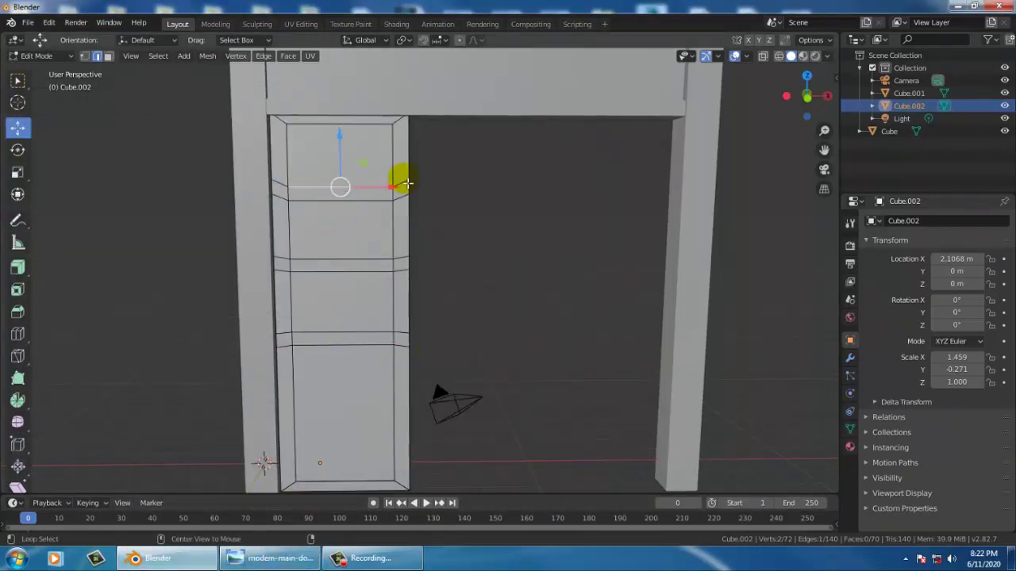
{"action": "mouse_move", "coordinate": [471, 209]}
{"action": "middle_mouse_down"}
{"action": "mouse_move", "coordinate": [345, 232]}
{"action": "mouse_move", "coordinate": [494, 211]}
{"action": "middle_mouse_up"}
{"action": "scroll", "coordinate": [389, 199], "scroll_direction": "up", "scroll_amount": 2}
{"action": "scroll", "coordinate": [357, 193], "scroll_direction": "up", "scroll_amount": 2}
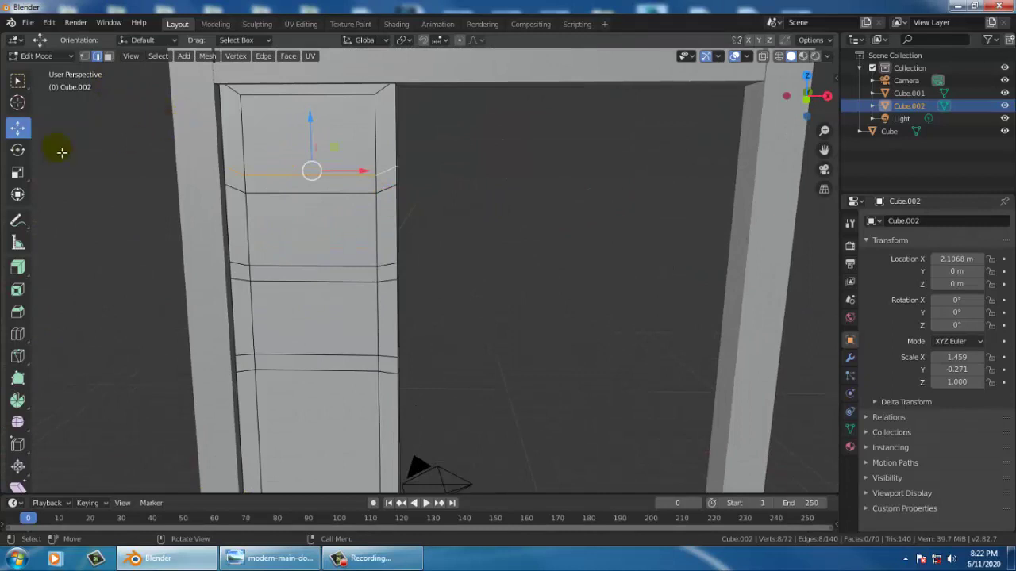
{"action": "left_click", "coordinate": [20, 179]}
{"action": "left_click", "coordinate": [64, 176]}
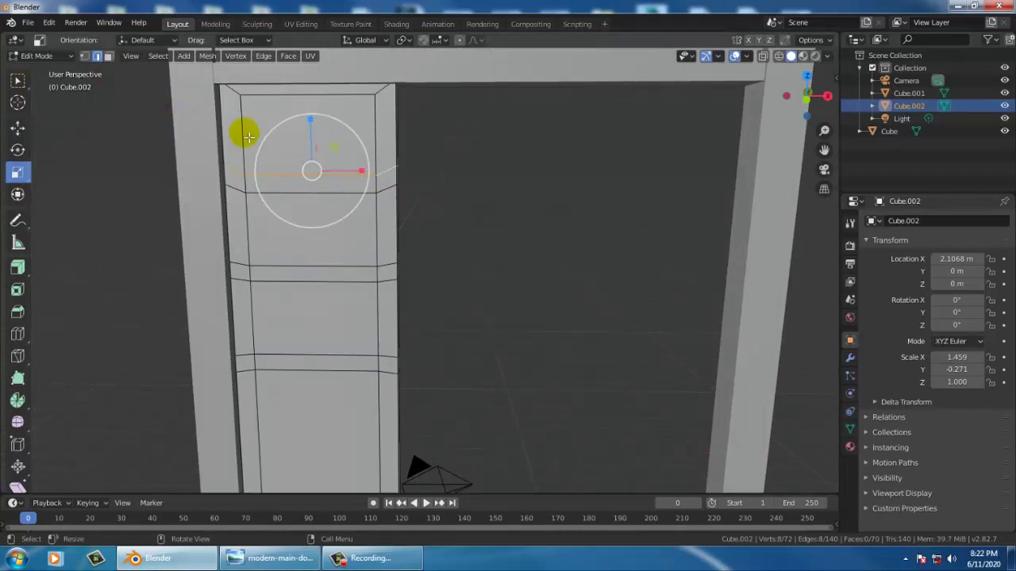
{"action": "left_click_drag", "start_coordinate": [312, 124], "coordinate": [313, 147]}
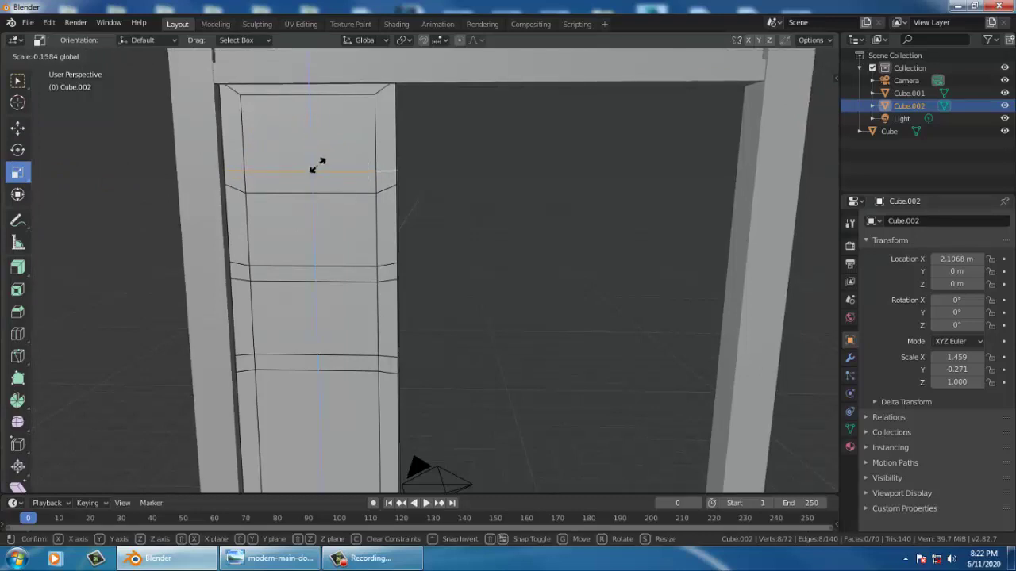
{"action": "left_click_drag", "start_coordinate": [319, 168], "coordinate": [311, 205]}
Reselect the whole top loop, rescale it, raise it, and add the next upper loop.
{"action": "left_click", "coordinate": [307, 197]}
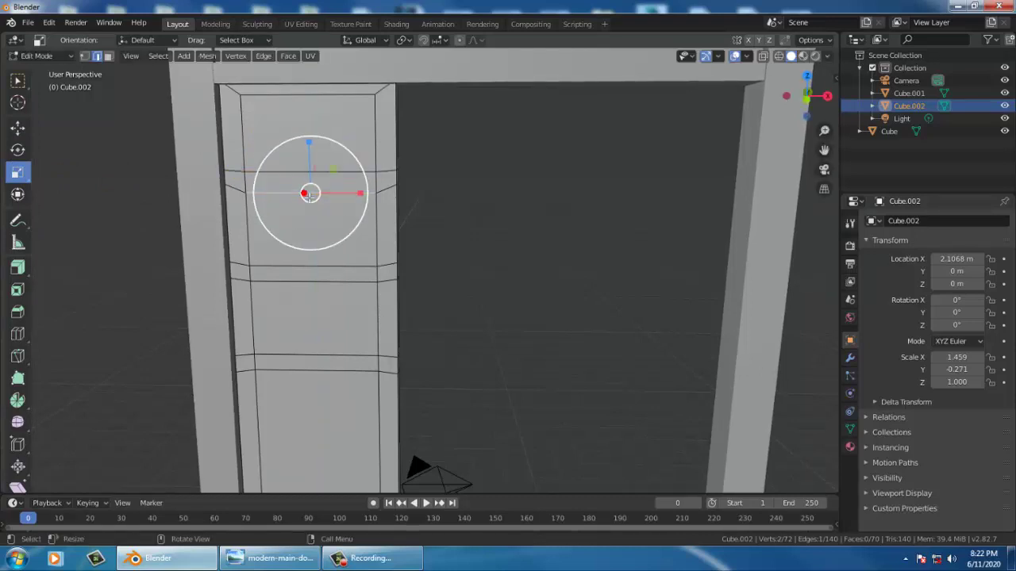
{"action": "left_click", "coordinate": [233, 187], "text": "alt"}
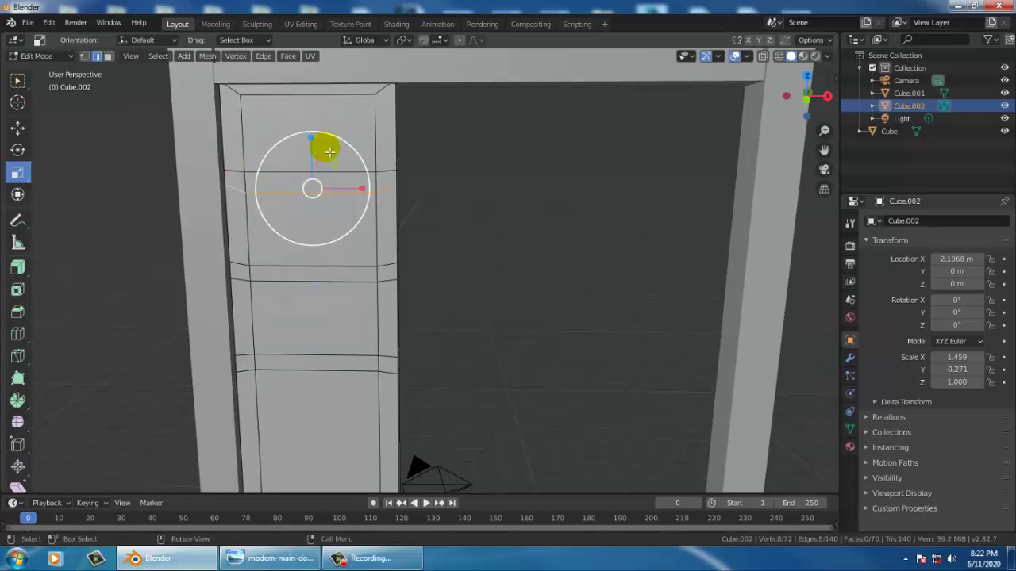
{"action": "left_click_drag", "start_coordinate": [314, 143], "coordinate": [319, 166]}
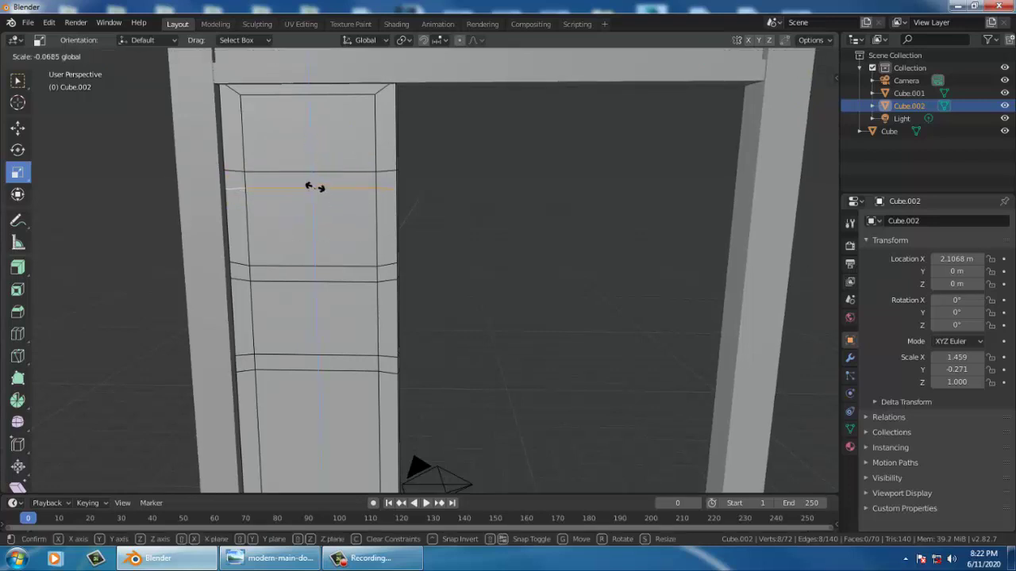
{"action": "left_click", "coordinate": [316, 187]}
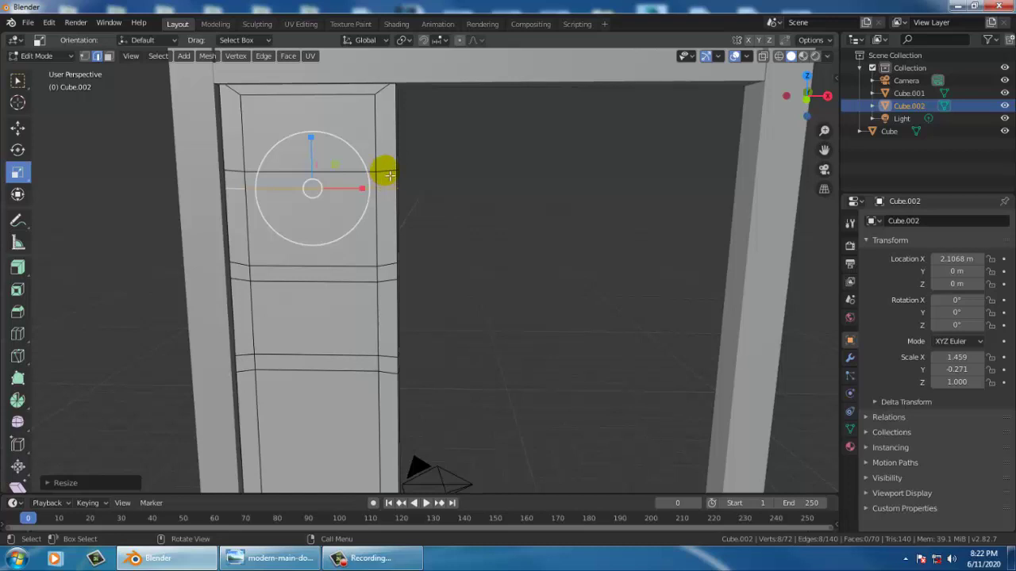
{"action": "left_click", "coordinate": [17, 127]}
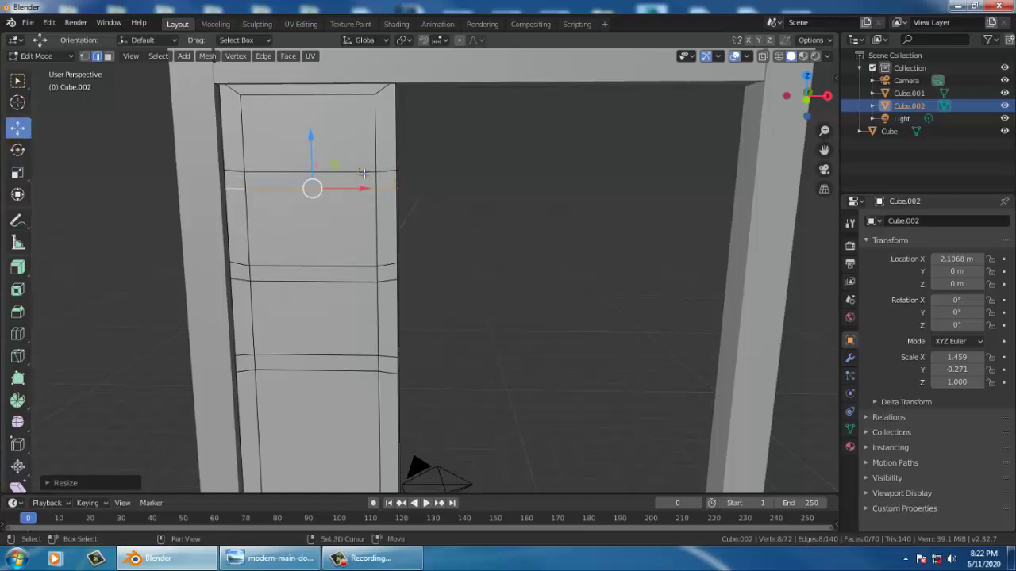
{"action": "key", "text": "ctrl+z"}
{"action": "key", "text": "ctrl+z"}
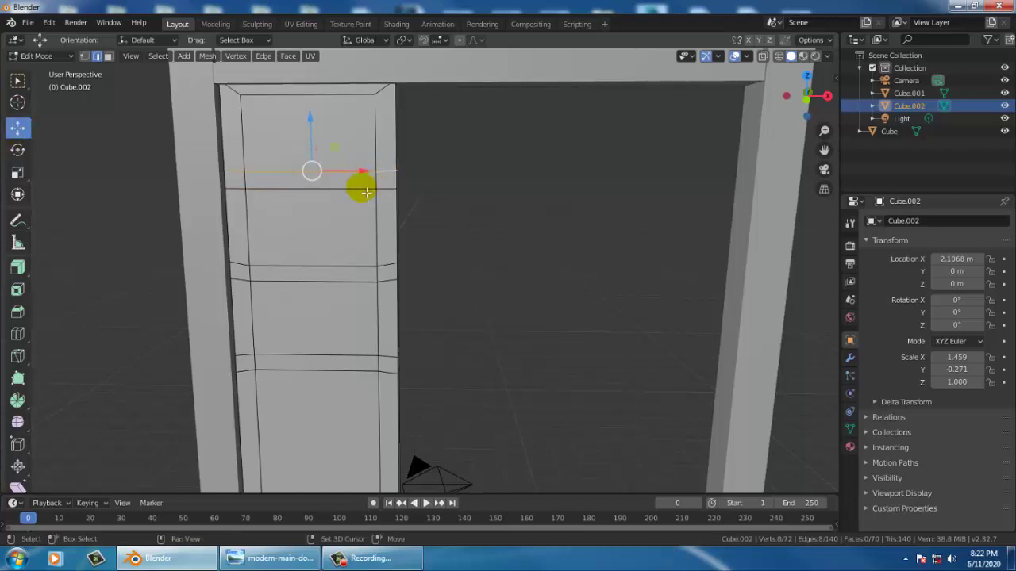
{"action": "left_click", "coordinate": [386, 191], "text": "alt+shift"}
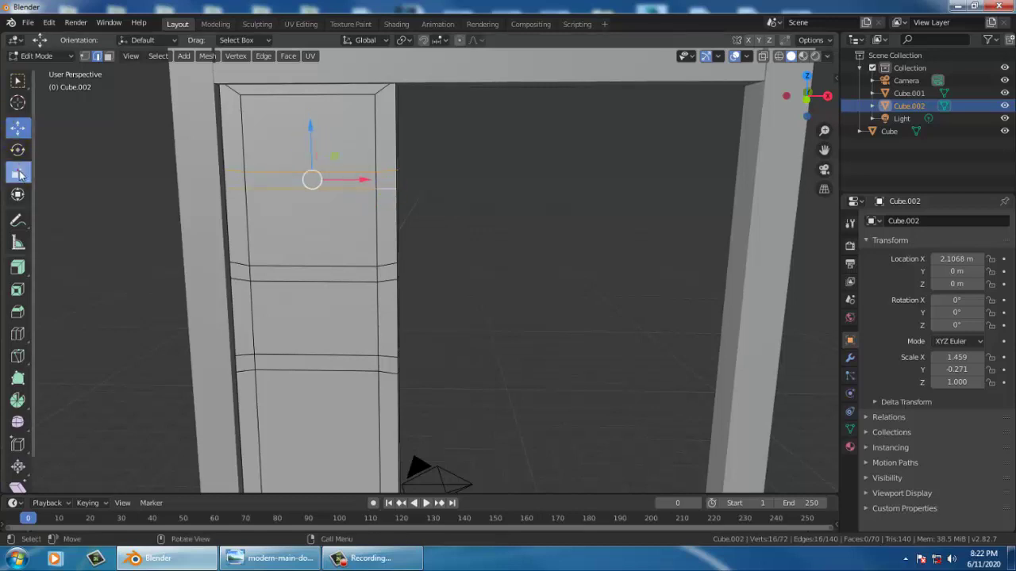
Pinch the two selected top edge loops closer together into a narrow rail.
{"action": "left_click", "coordinate": [19, 174]}
{"action": "mouse_move", "coordinate": [310, 121]}
{"action": "left_mouse_down"}
{"action": "mouse_move", "coordinate": [315, 159]}
{"action": "mouse_move", "coordinate": [320, 125]}
{"action": "left_mouse_up"}
{"action": "left_click", "coordinate": [17, 127]}
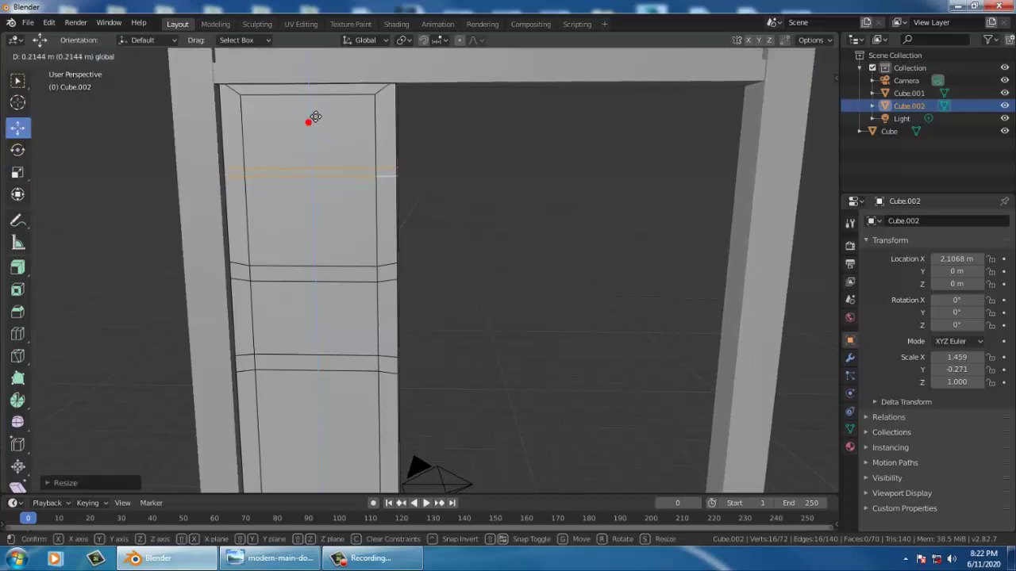
Select the middle loop pair, scale the loops closer together, and raise them.
{"action": "left_click", "coordinate": [339, 270]}
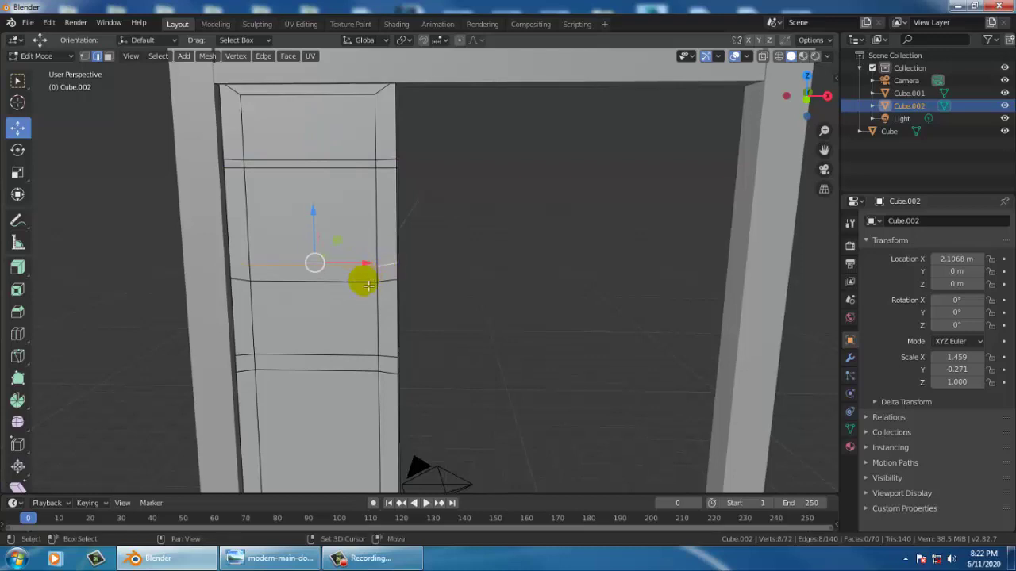
{"action": "left_click", "coordinate": [368, 286], "text": "alt+shift"}
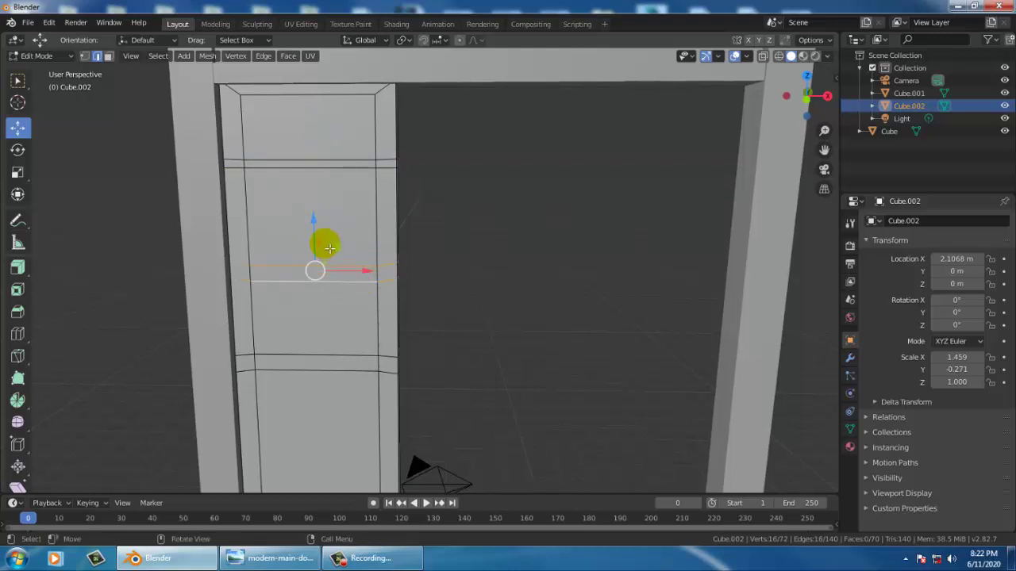
{"action": "left_click", "coordinate": [18, 173]}
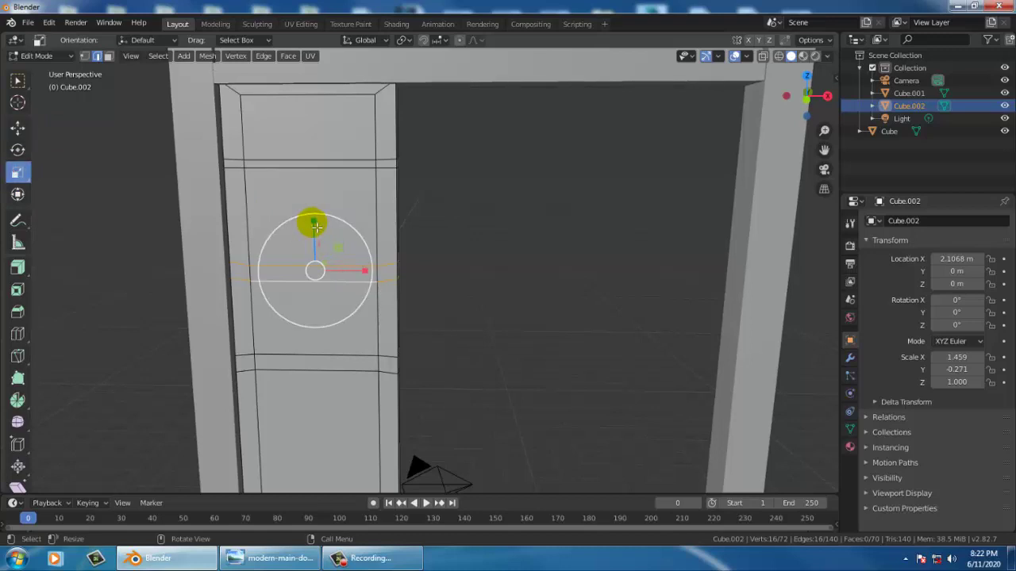
{"action": "left_click_drag", "start_coordinate": [310, 220], "coordinate": [318, 255]}
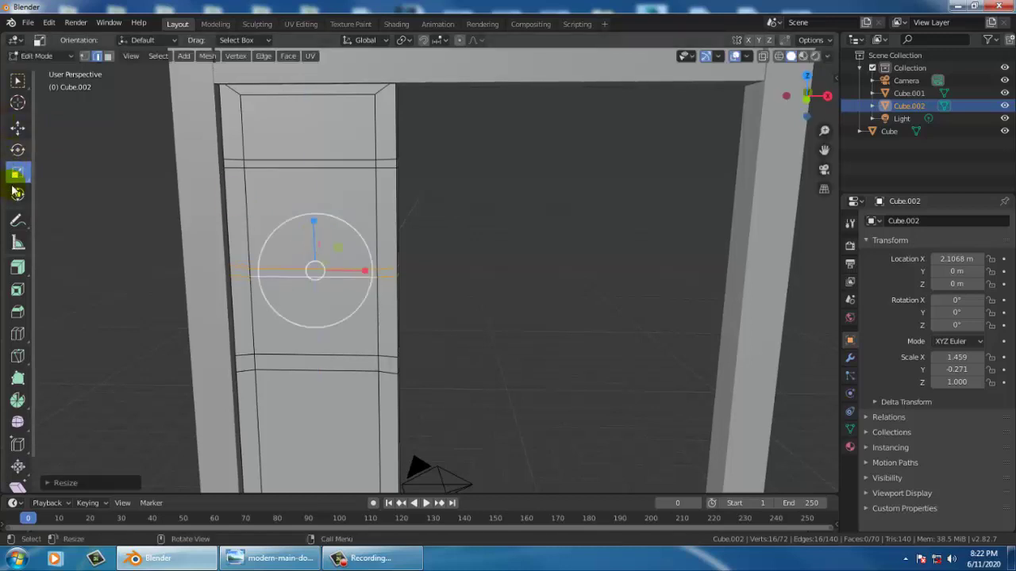
{"action": "left_click", "coordinate": [17, 128]}
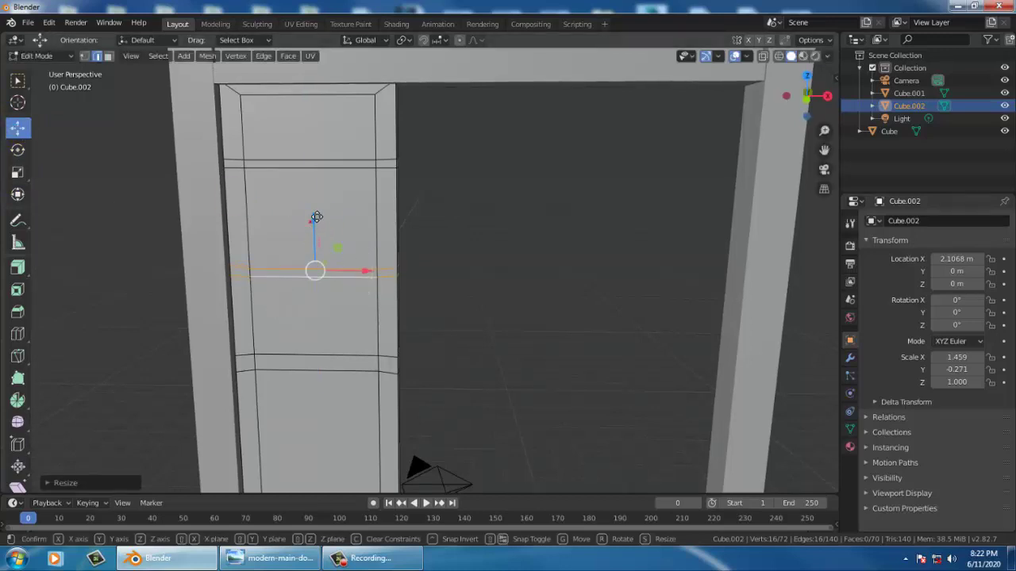
{"action": "left_click_drag", "start_coordinate": [314, 220], "coordinate": [317, 205]}
Select both edge loops of the lower loop pair on the door.
{"action": "scroll", "coordinate": [347, 243], "scroll_direction": "down", "scroll_amount": 2}
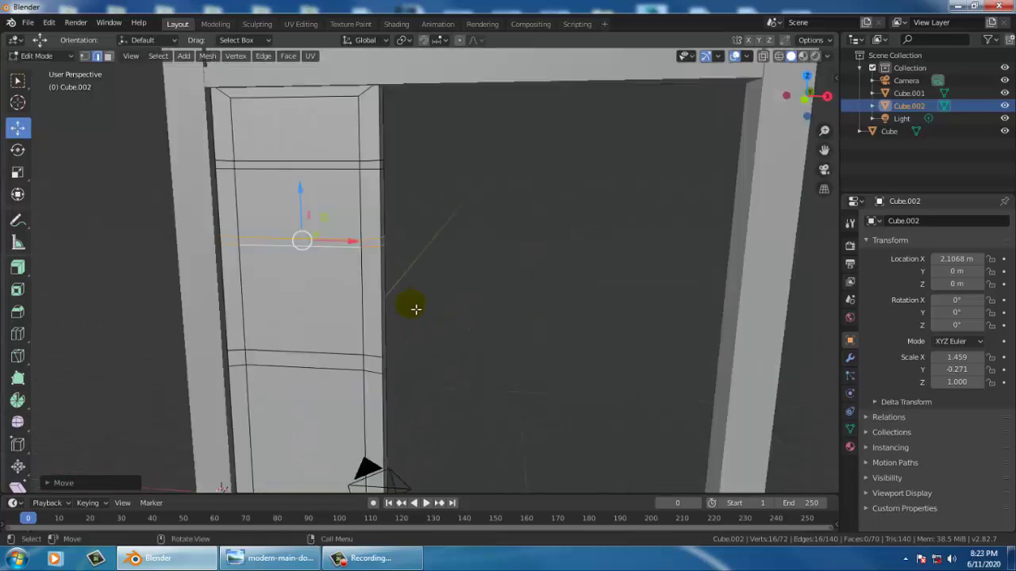
{"action": "scroll", "coordinate": [409, 300], "scroll_direction": "up", "scroll_amount": 2}
{"action": "scroll", "coordinate": [405, 295], "scroll_direction": "down", "scroll_amount": 4}
{"action": "scroll", "coordinate": [429, 313], "scroll_direction": "down", "scroll_amount": 1}
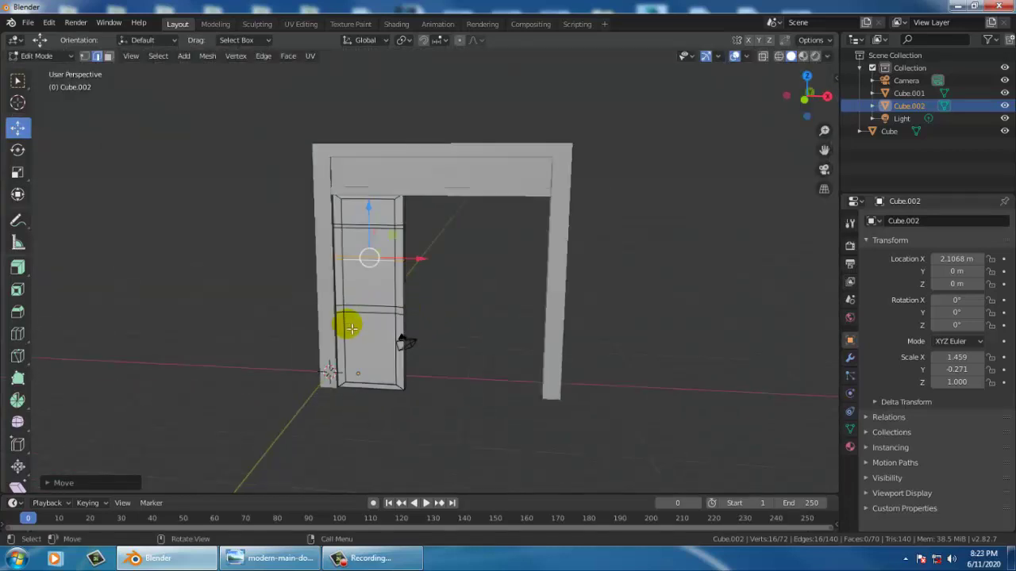
{"action": "scroll", "coordinate": [351, 310], "scroll_direction": "up", "scroll_amount": 4}
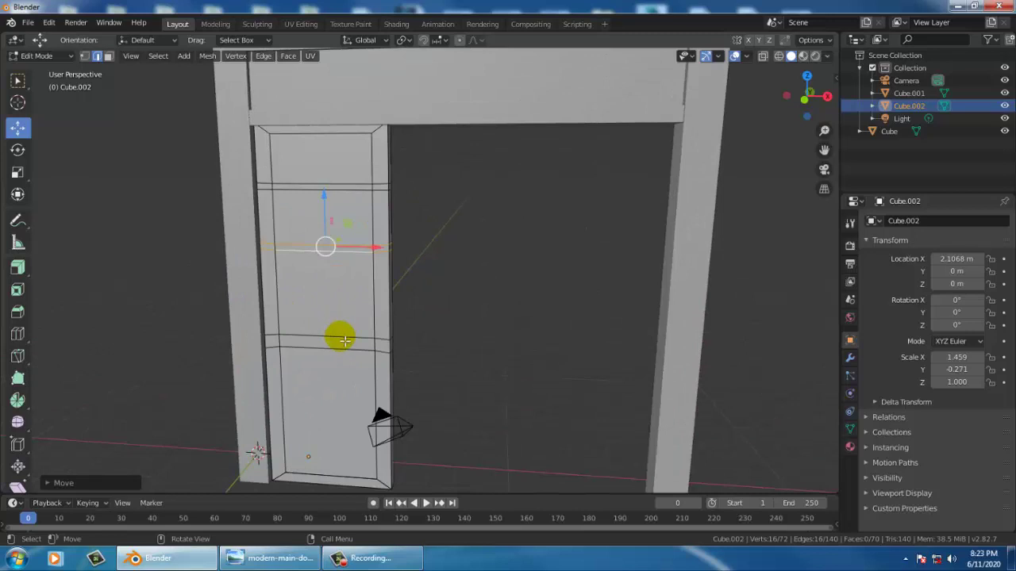
{"action": "left_click", "coordinate": [344, 340]}
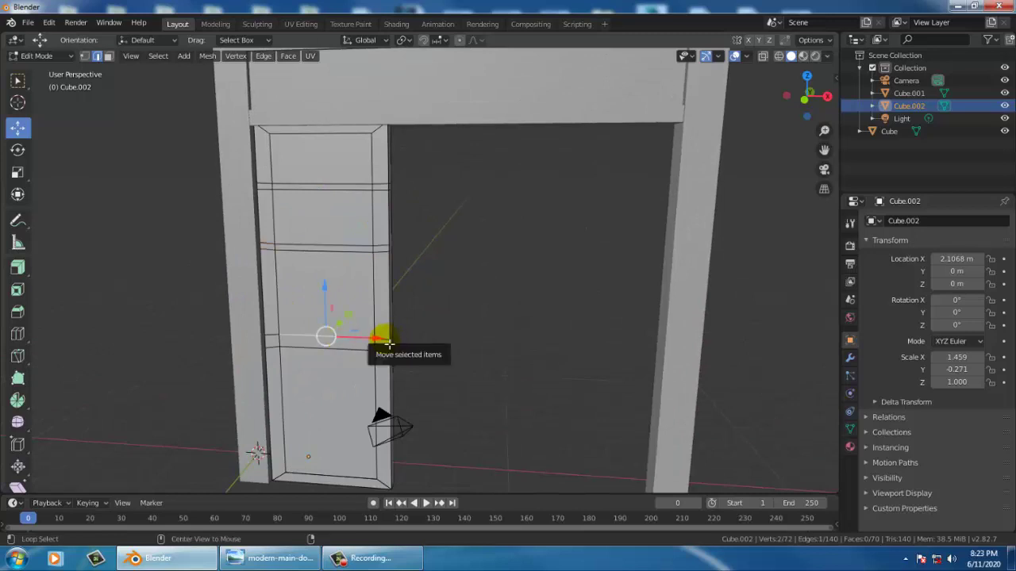
{"action": "left_click", "coordinate": [363, 358], "text": "alt"}
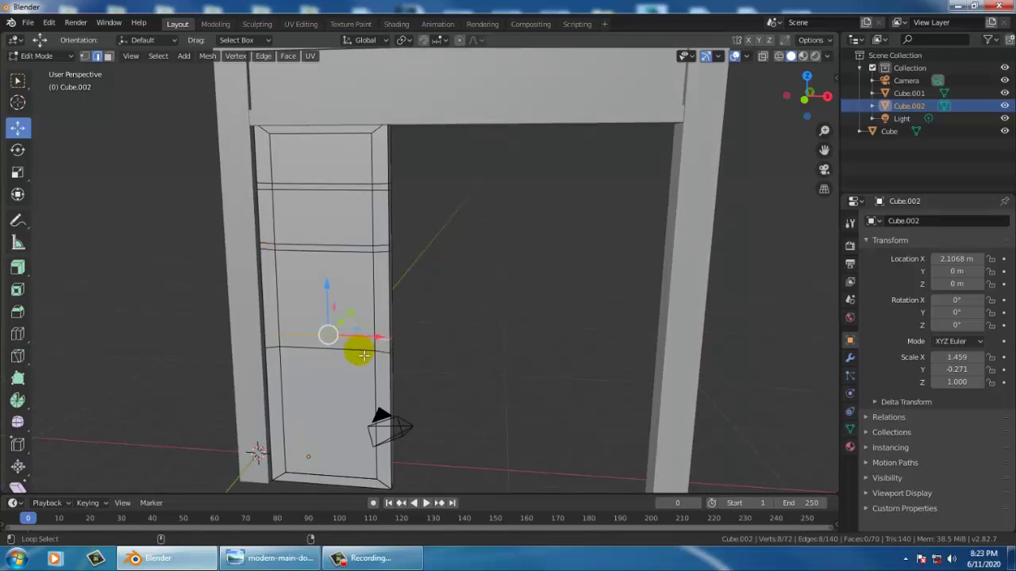
{"action": "left_click", "coordinate": [364, 353], "text": "alt+shift"}
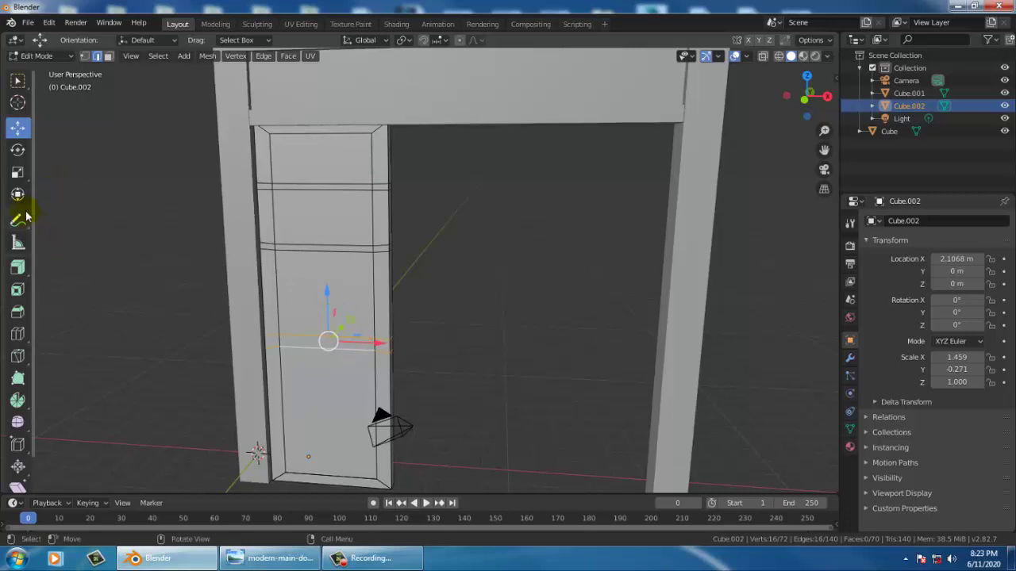
Squeeze the lower loops together vertically, raise them, and view the door reference image.
{"action": "left_click", "coordinate": [18, 180]}
{"action": "mouse_move", "coordinate": [330, 297]}
{"action": "left_mouse_down"}
{"action": "mouse_move", "coordinate": [336, 325]}
{"action": "mouse_move", "coordinate": [334, 268]}
{"action": "left_mouse_up"}
{"action": "left_click", "coordinate": [19, 130]}
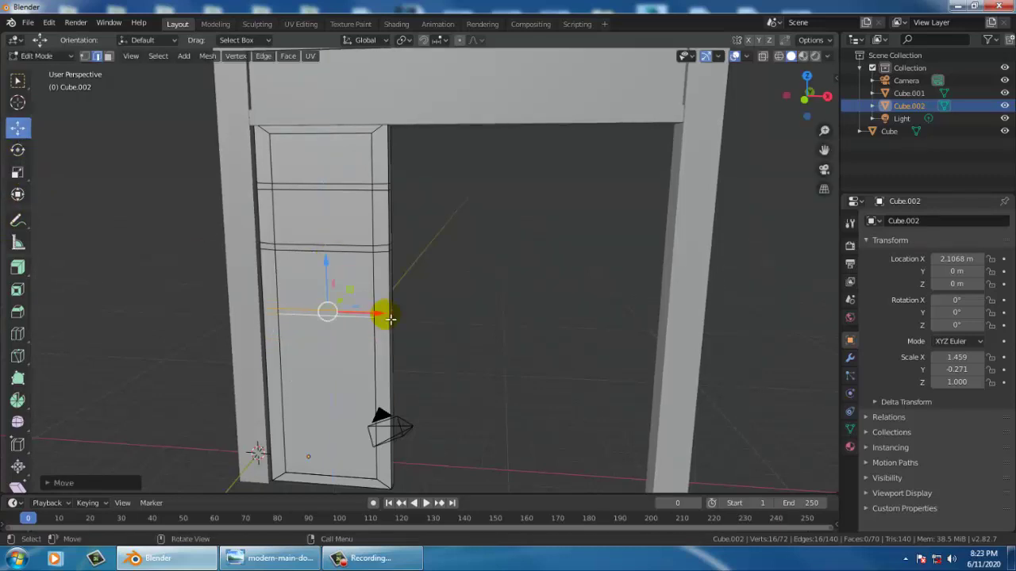
{"action": "mouse_move", "coordinate": [504, 254]}
{"action": "middle_mouse_down"}
{"action": "mouse_move", "coordinate": [481, 261]}
{"action": "mouse_move", "coordinate": [444, 301]}
{"action": "middle_mouse_up"}
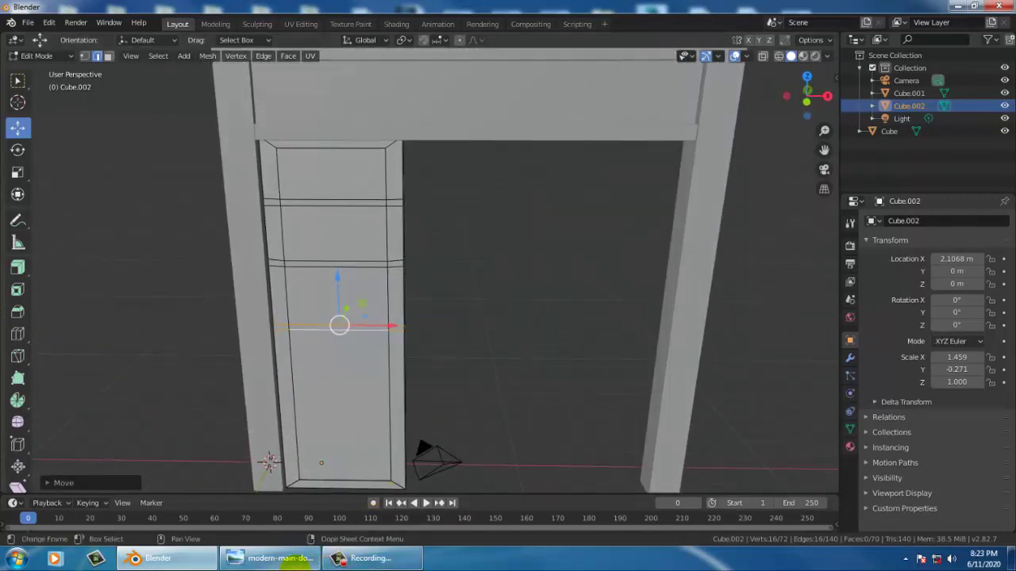
{"action": "left_click", "coordinate": [294, 559]}
In face select mode, select the top, middle and bottom panel faces.
{"action": "left_click", "coordinate": [290, 558]}
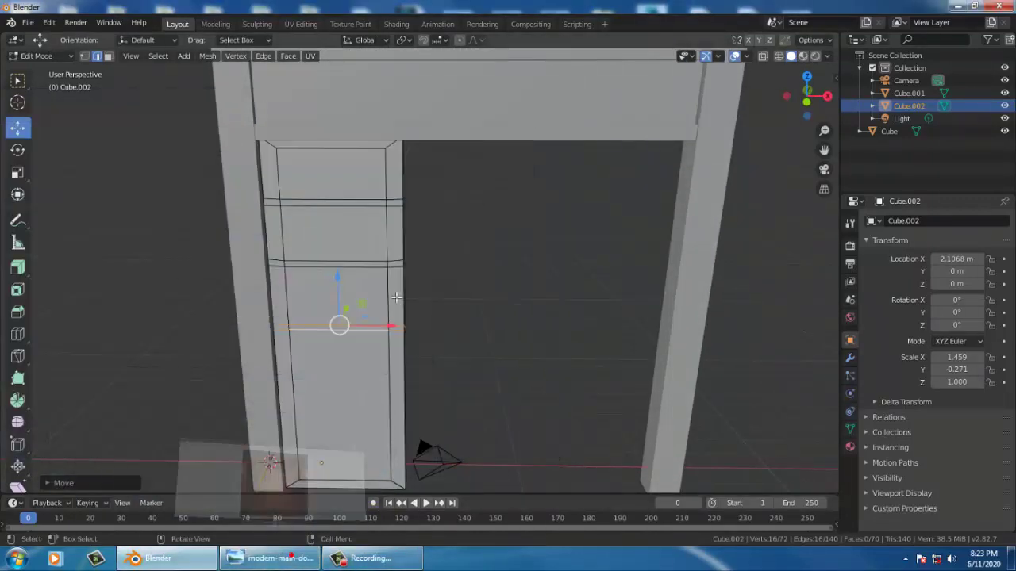
{"action": "mouse_move", "coordinate": [396, 222]}
{"action": "middle_mouse_down"}
{"action": "mouse_move", "coordinate": [408, 199]}
{"action": "mouse_move", "coordinate": [400, 204]}
{"action": "middle_mouse_up"}
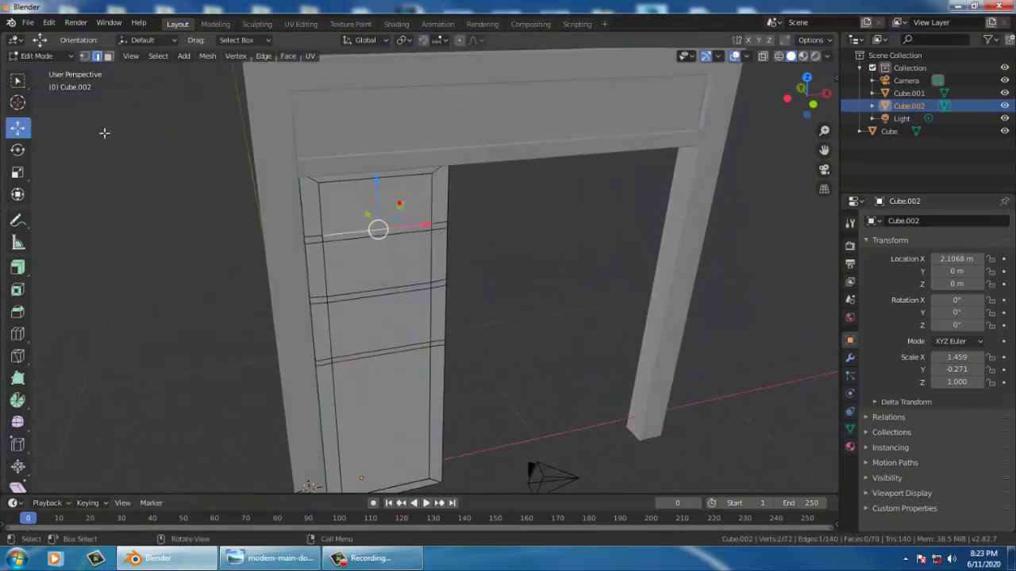
{"action": "left_click", "coordinate": [107, 57]}
{"action": "left_click", "coordinate": [383, 208]}
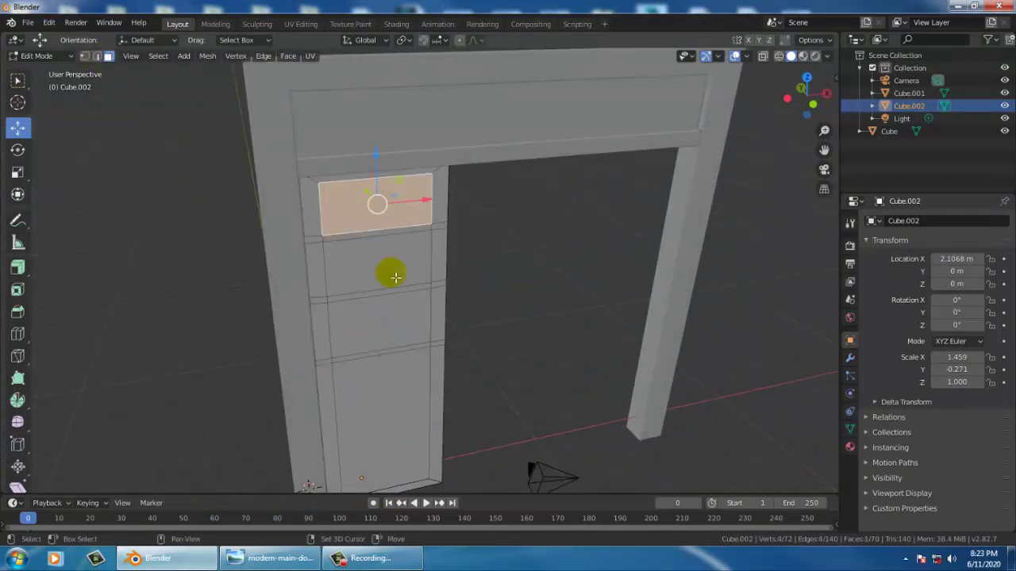
{"action": "left_click", "coordinate": [389, 273], "text": "shift"}
{"action": "left_click", "coordinate": [390, 328], "text": "shift"}
{"action": "middle_click_drag", "start_coordinate": [390, 329], "coordinate": [562, 200]}
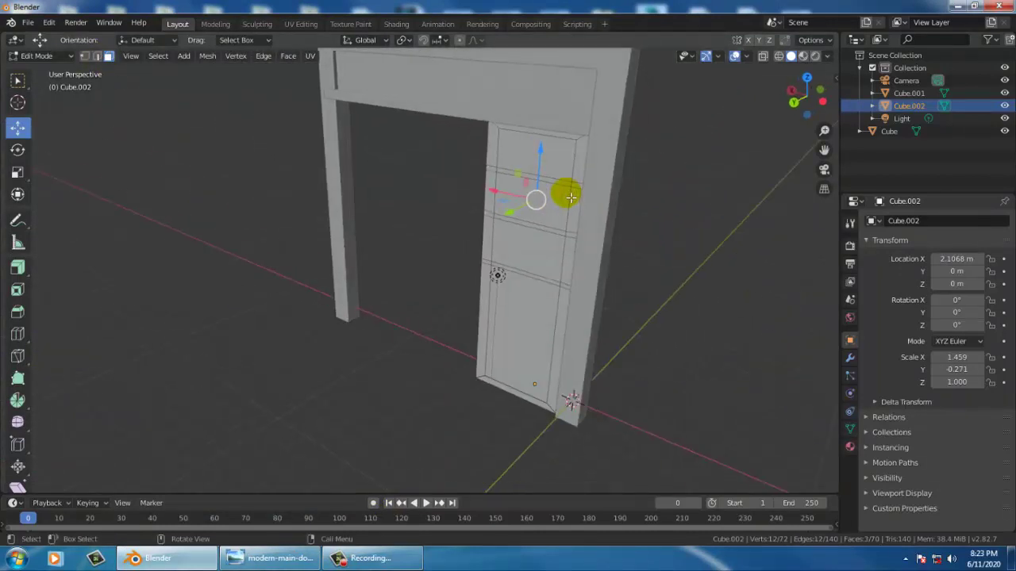
{"action": "mouse_move", "coordinate": [624, 244]}
{"action": "middle_mouse_down"}
{"action": "mouse_move", "coordinate": [362, 220]}
{"action": "mouse_move", "coordinate": [426, 220]}
{"action": "mouse_move", "coordinate": [396, 234]}
{"action": "mouse_move", "coordinate": [406, 236]}
{"action": "mouse_move", "coordinate": [465, 233]}
{"action": "middle_mouse_up"}
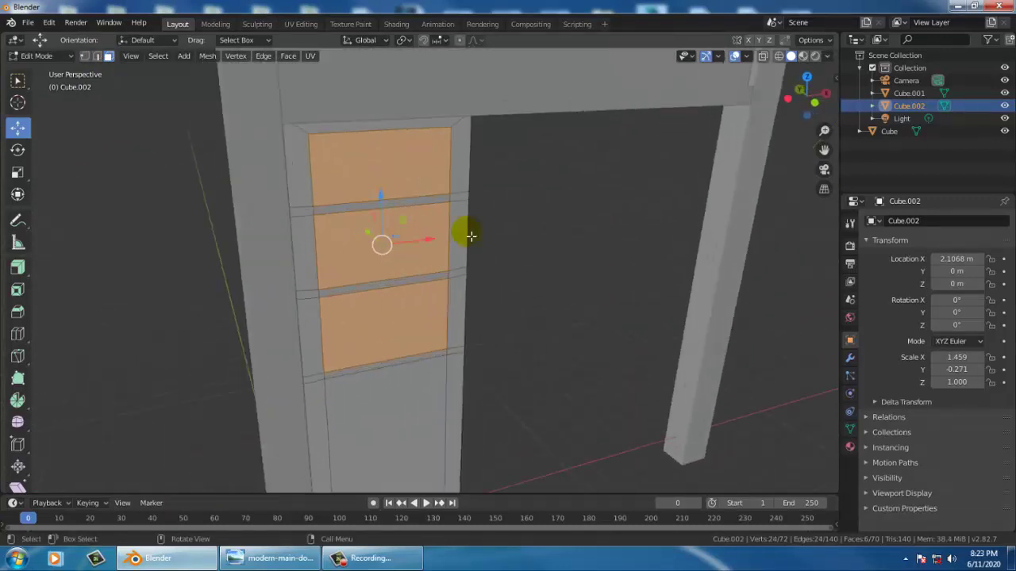
Inset the three selected panel faces and bevel them.
{"action": "left_click", "coordinate": [17, 293]}
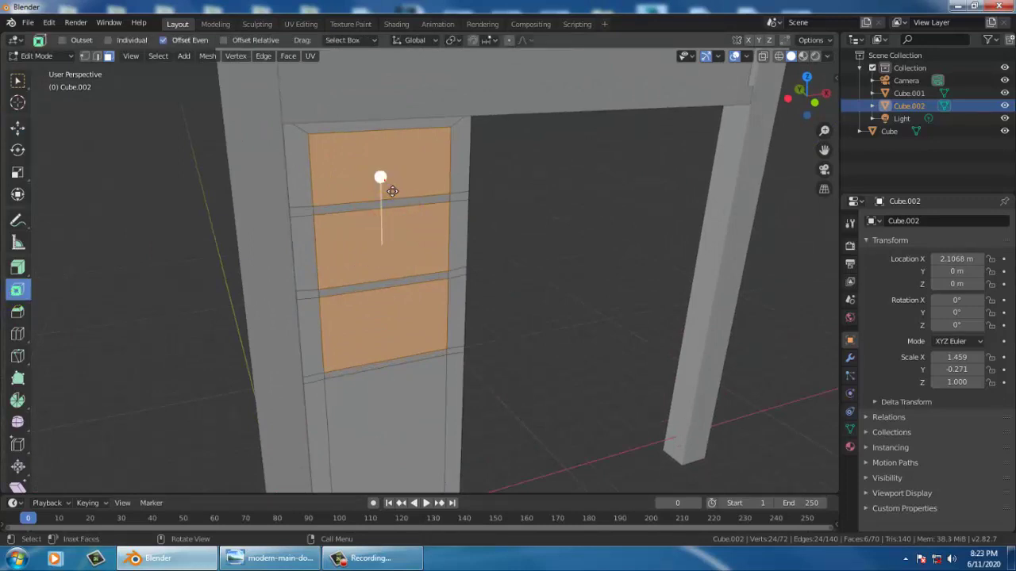
{"action": "left_click_drag", "start_coordinate": [392, 191], "coordinate": [392, 191]}
{"action": "mouse_move", "coordinate": [487, 248]}
{"action": "middle_mouse_down"}
{"action": "mouse_move", "coordinate": [532, 236]}
{"action": "mouse_move", "coordinate": [483, 227]}
{"action": "middle_mouse_up"}
{"action": "left_click", "coordinate": [17, 314]}
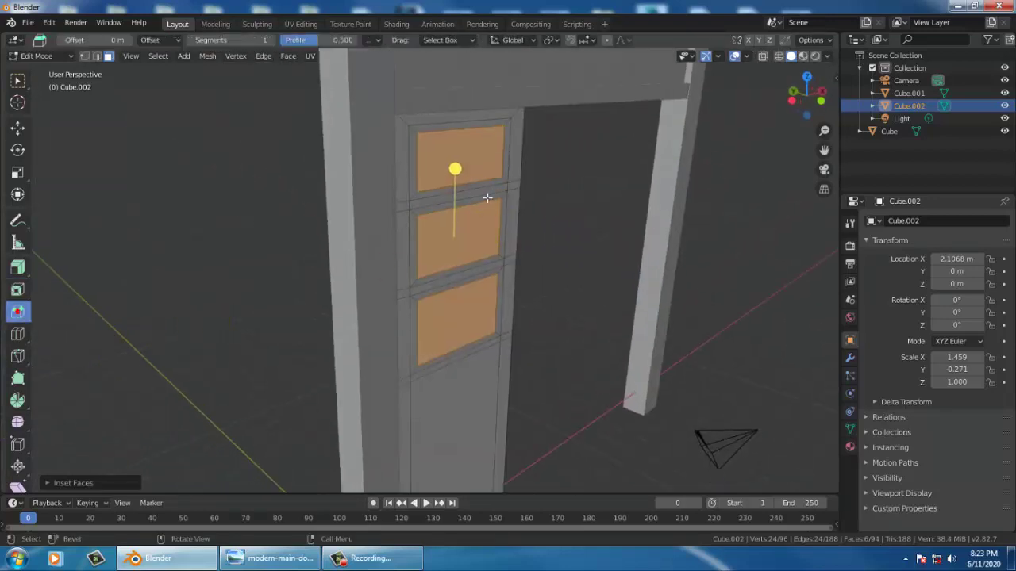
{"action": "left_click_drag", "start_coordinate": [457, 176], "coordinate": [474, 180]}
{"action": "left_click_drag", "start_coordinate": [473, 222], "coordinate": [476, 195]}
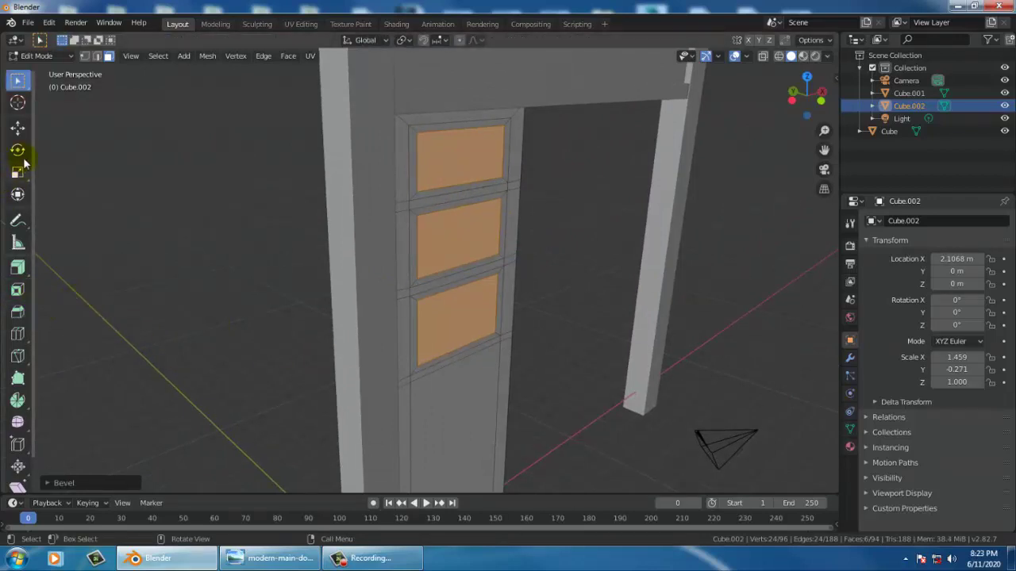
{"action": "left_click", "coordinate": [19, 129]}
Select the top panel face and bevel it to form a first rim.
{"action": "left_click", "coordinate": [462, 164]}
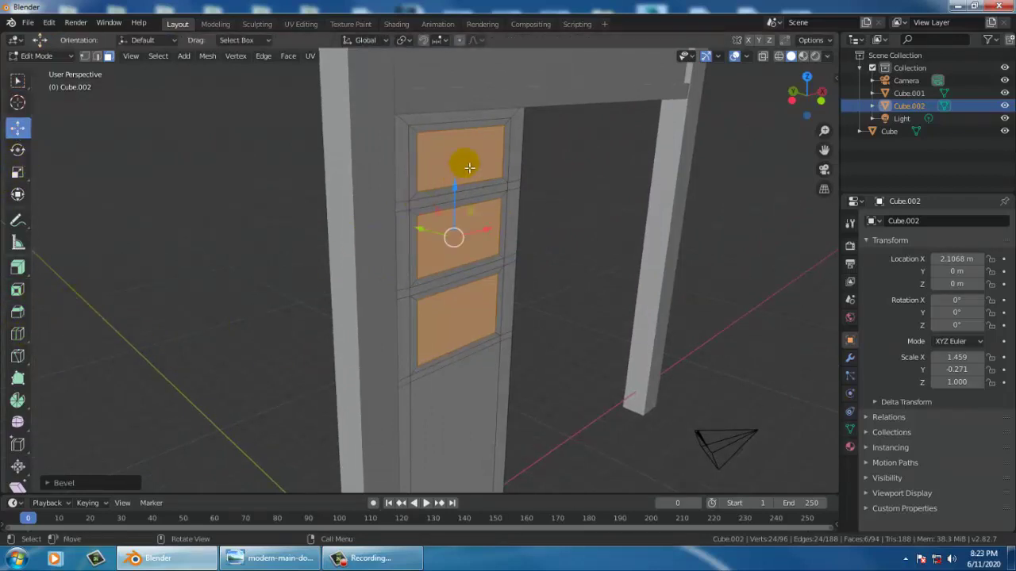
{"action": "middle_click_drag", "start_coordinate": [420, 195], "coordinate": [508, 198]}
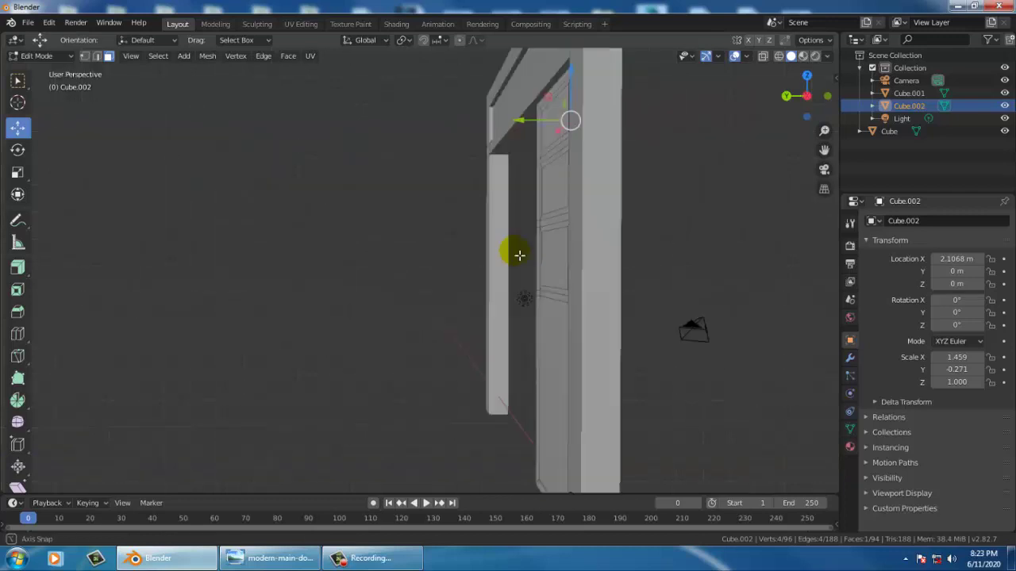
{"action": "middle_click_drag", "start_coordinate": [560, 239], "coordinate": [558, 251]}
{"action": "left_click", "coordinate": [533, 118]}
{"action": "mouse_move", "coordinate": [623, 212]}
{"action": "middle_mouse_down"}
{"action": "mouse_move", "coordinate": [431, 206]}
{"action": "mouse_move", "coordinate": [28, 321]}
{"action": "middle_mouse_up"}
{"action": "left_click", "coordinate": [26, 315]}
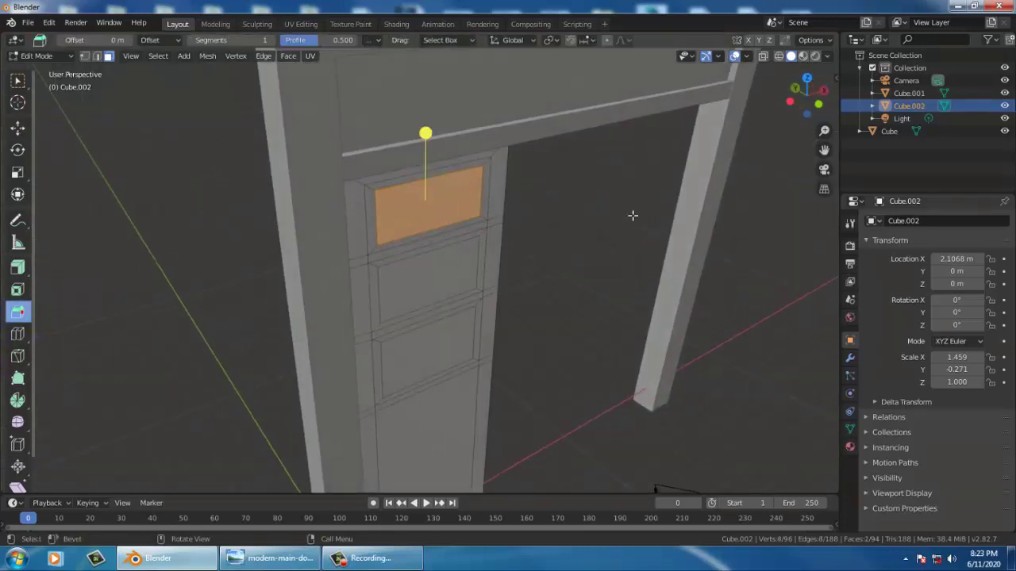
{"action": "mouse_move", "coordinate": [426, 136]}
{"action": "left_mouse_down"}
{"action": "mouse_move", "coordinate": [448, 203]}
{"action": "mouse_move", "coordinate": [490, 235]}
{"action": "left_mouse_up"}
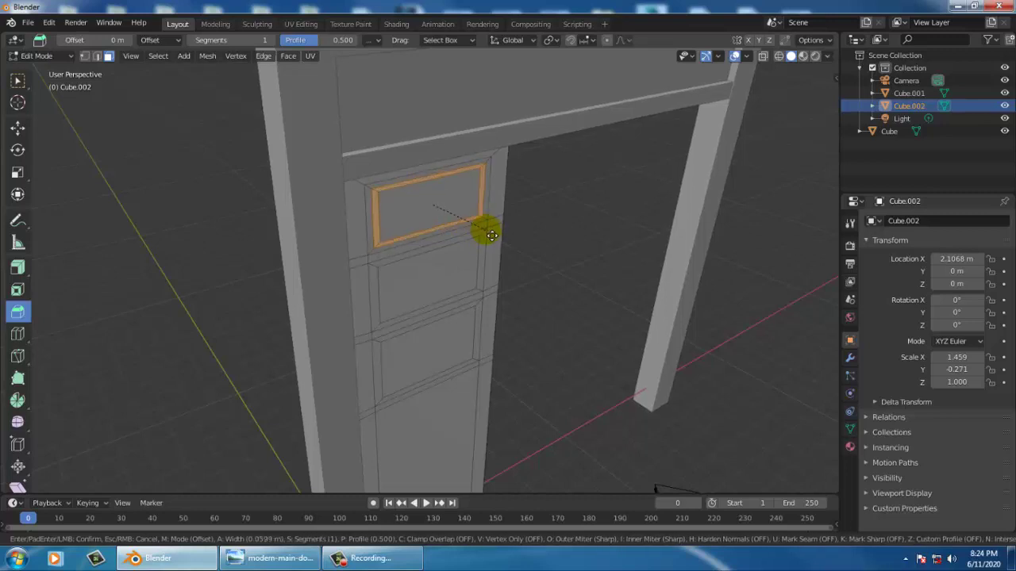
{"action": "left_click_drag", "start_coordinate": [492, 235], "coordinate": [491, 233]}
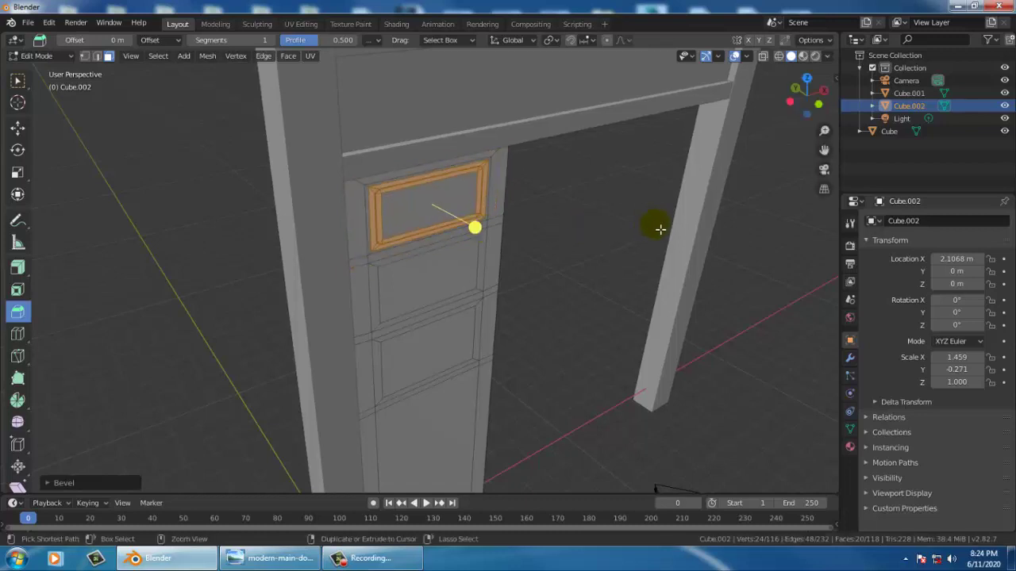
Select the top panel's inner face and bevel it again for a second rim.
{"action": "left_click", "coordinate": [476, 227]}
{"action": "scroll", "coordinate": [477, 227], "scroll_direction": "up", "scroll_amount": 3}
{"action": "left_click", "coordinate": [433, 199]}
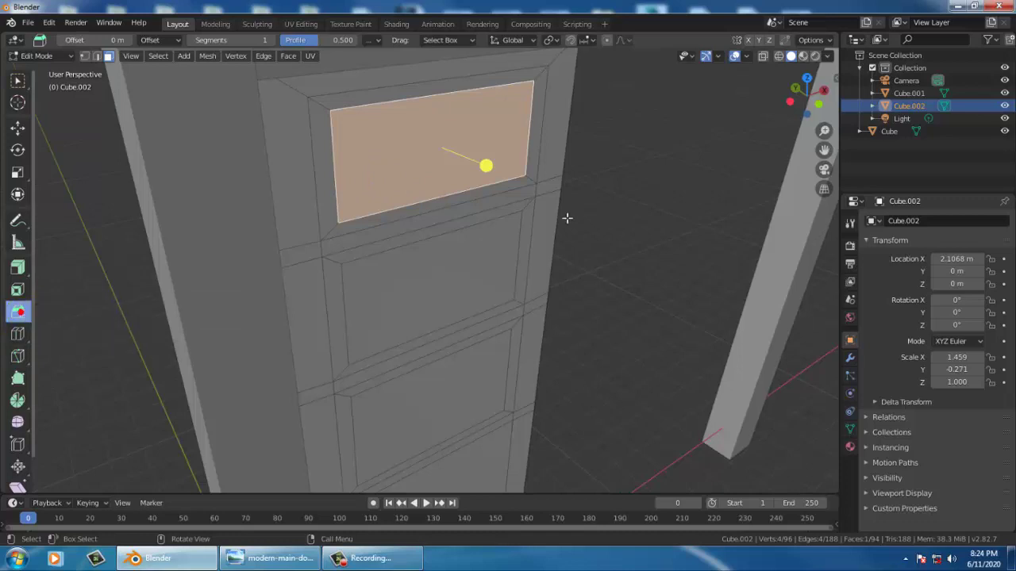
{"action": "left_click", "coordinate": [462, 166]}
{"action": "mouse_move", "coordinate": [493, 171]}
{"action": "left_mouse_down"}
{"action": "mouse_move", "coordinate": [485, 168]}
{"action": "mouse_move", "coordinate": [501, 175]}
{"action": "left_mouse_up"}
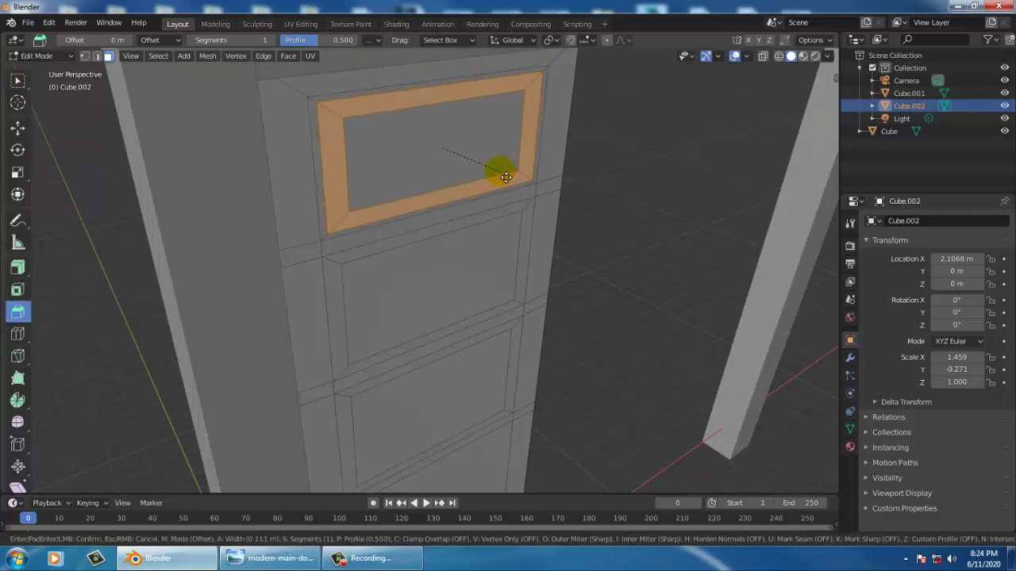
{"action": "mouse_move", "coordinate": [651, 211]}
{"action": "middle_mouse_down"}
{"action": "mouse_move", "coordinate": [549, 208]}
{"action": "mouse_move", "coordinate": [642, 150]}
{"action": "mouse_move", "coordinate": [660, 168]}
{"action": "mouse_move", "coordinate": [628, 238]}
{"action": "mouse_move", "coordinate": [283, 250]}
{"action": "middle_mouse_up"}
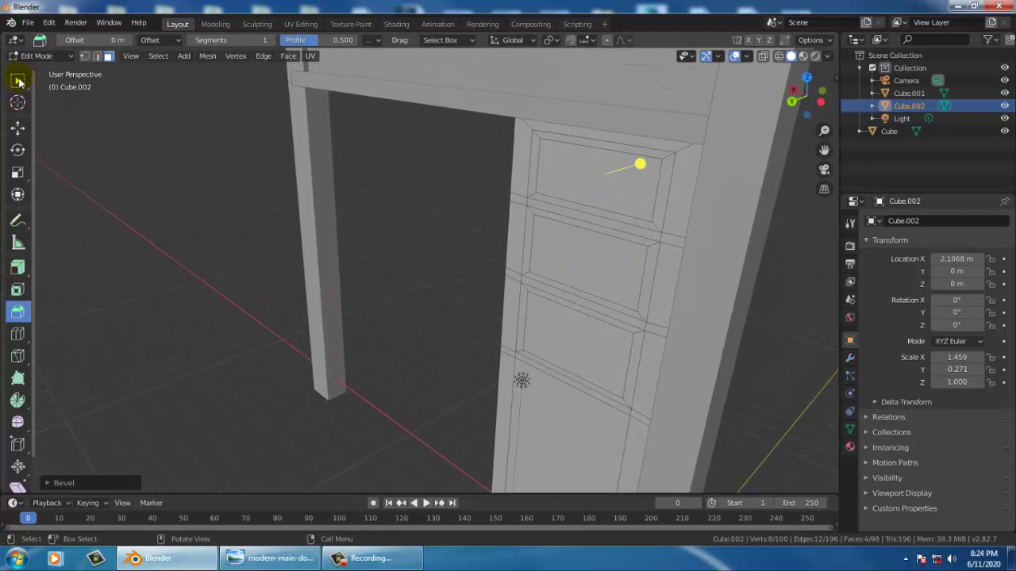
{"action": "left_click", "coordinate": [18, 129]}
Bevel the top panel's inner face once more, widening the rim to about 0.083 m.
{"action": "left_click", "coordinate": [623, 187]}
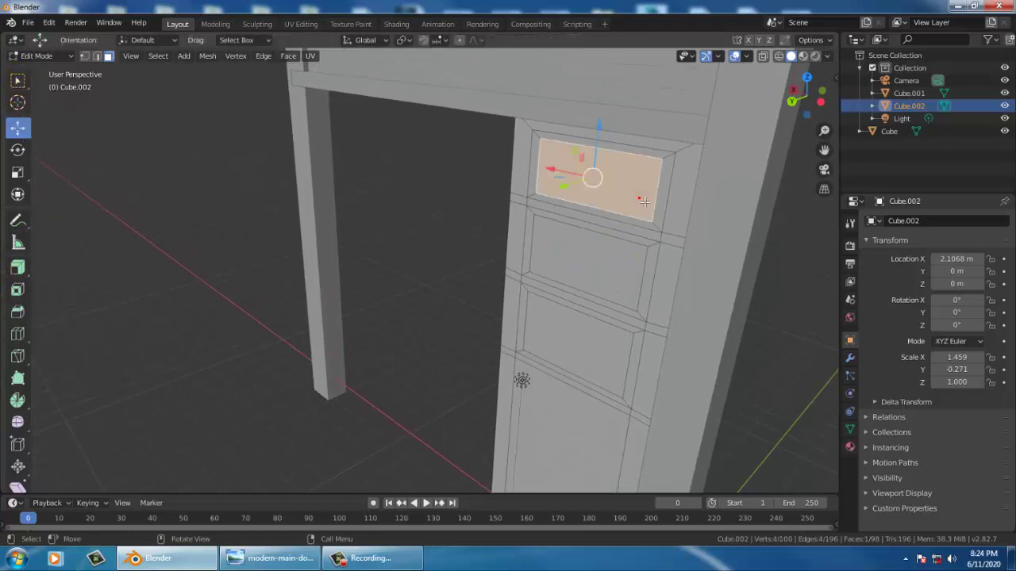
{"action": "left_click", "coordinate": [17, 313]}
{"action": "left_click_drag", "start_coordinate": [561, 192], "coordinate": [579, 212]}
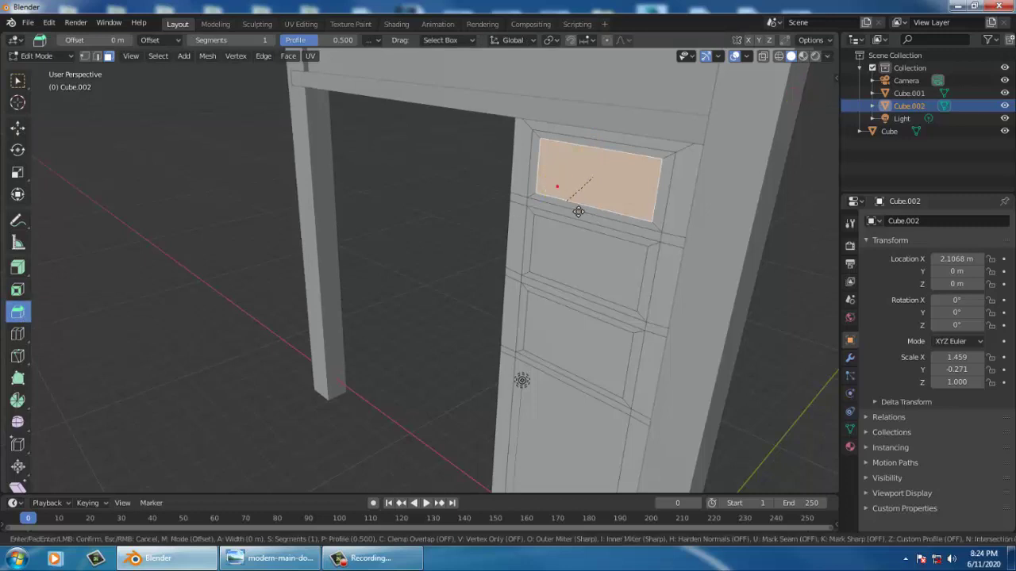
{"action": "left_click", "coordinate": [587, 172]}
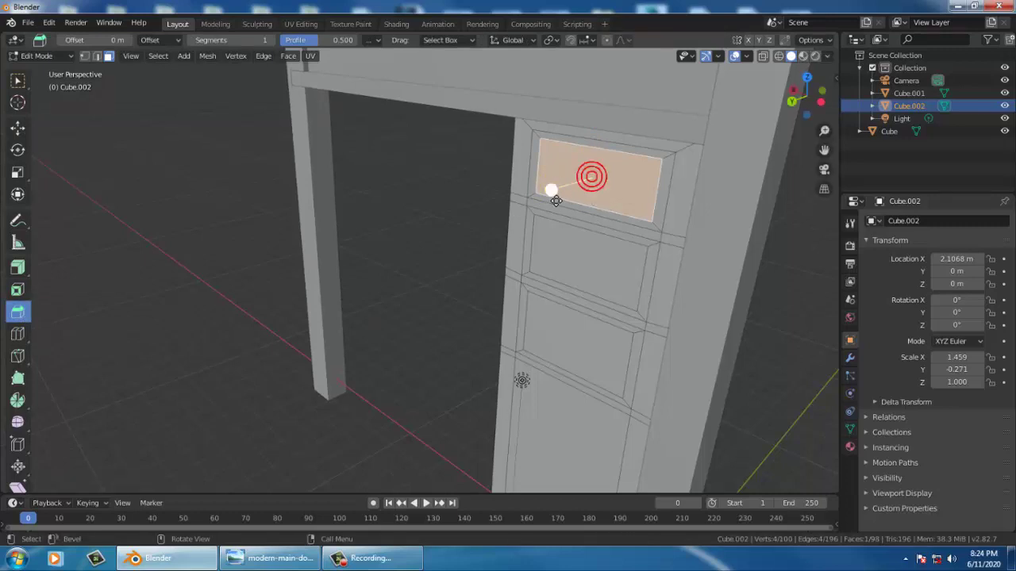
{"action": "left_click", "coordinate": [622, 196]}
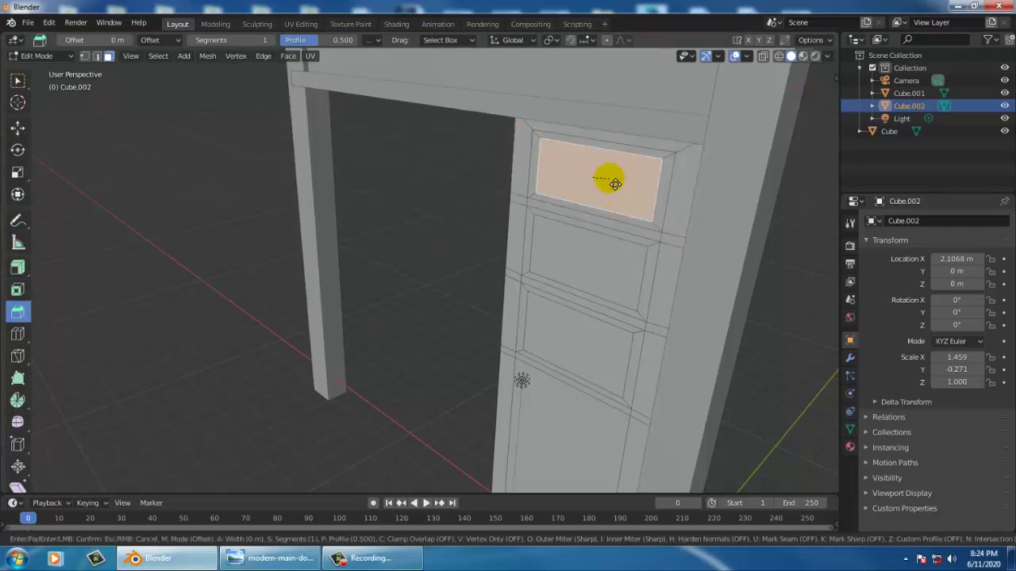
{"action": "left_click_drag", "start_coordinate": [620, 176], "coordinate": [649, 176]}
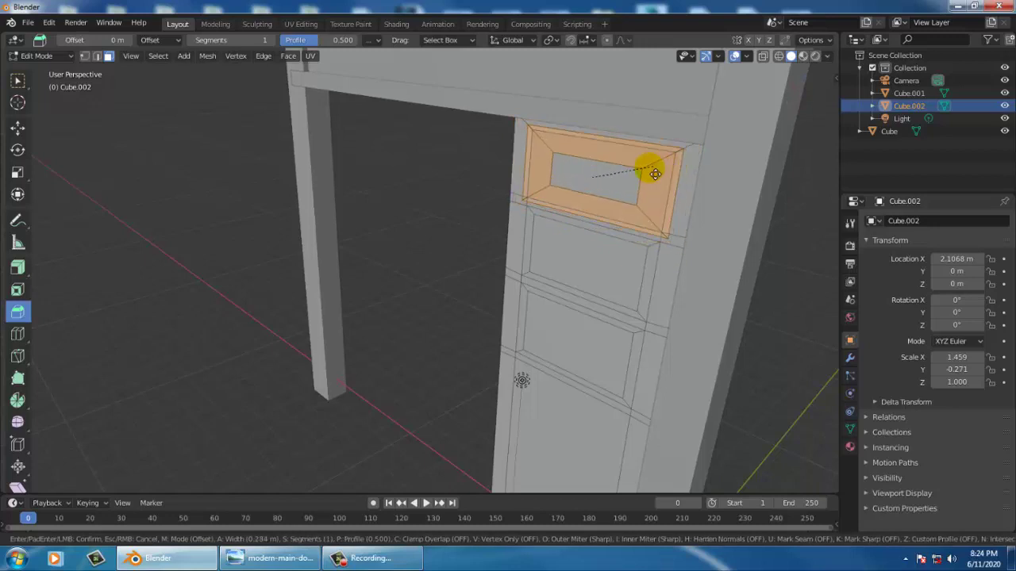
{"action": "left_click", "coordinate": [649, 176]}
{"action": "middle_click_drag", "start_coordinate": [560, 184], "coordinate": [553, 226]}
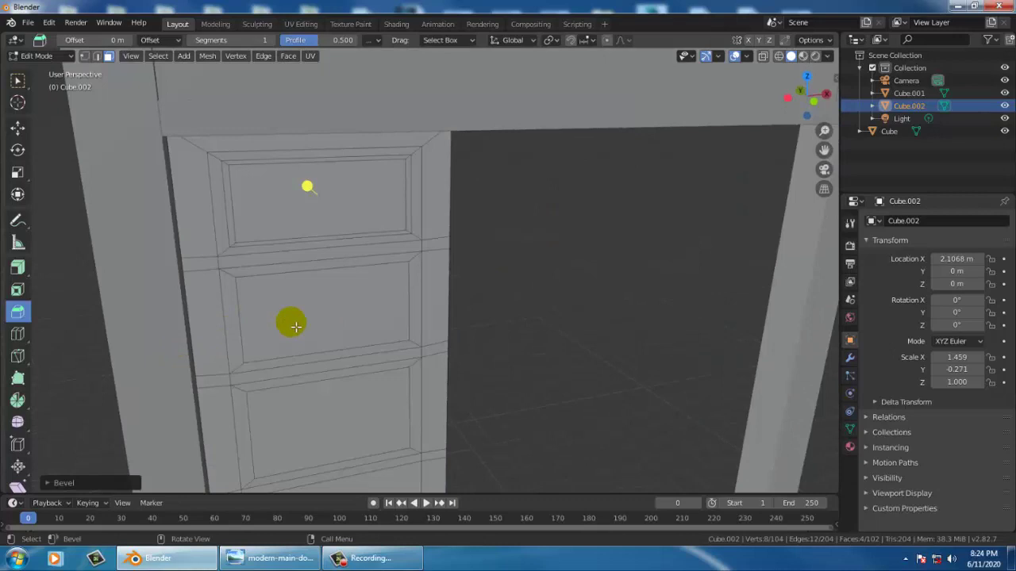
Select the middle panel face and apply a first bevel to it.
{"action": "left_click", "coordinate": [292, 322]}
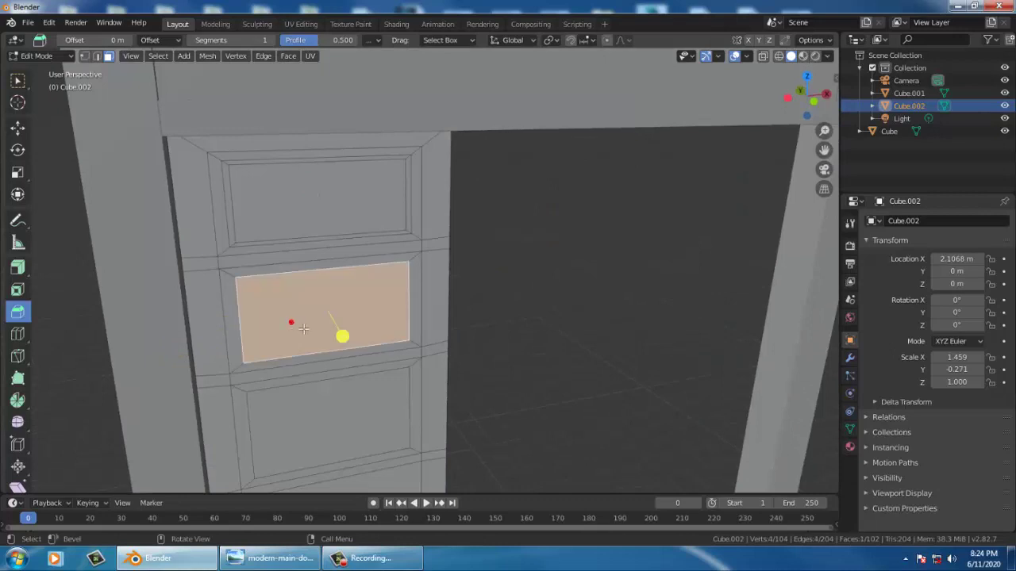
{"action": "middle_click_drag", "start_coordinate": [424, 299], "coordinate": [593, 290]}
{"action": "left_click", "coordinate": [591, 278]}
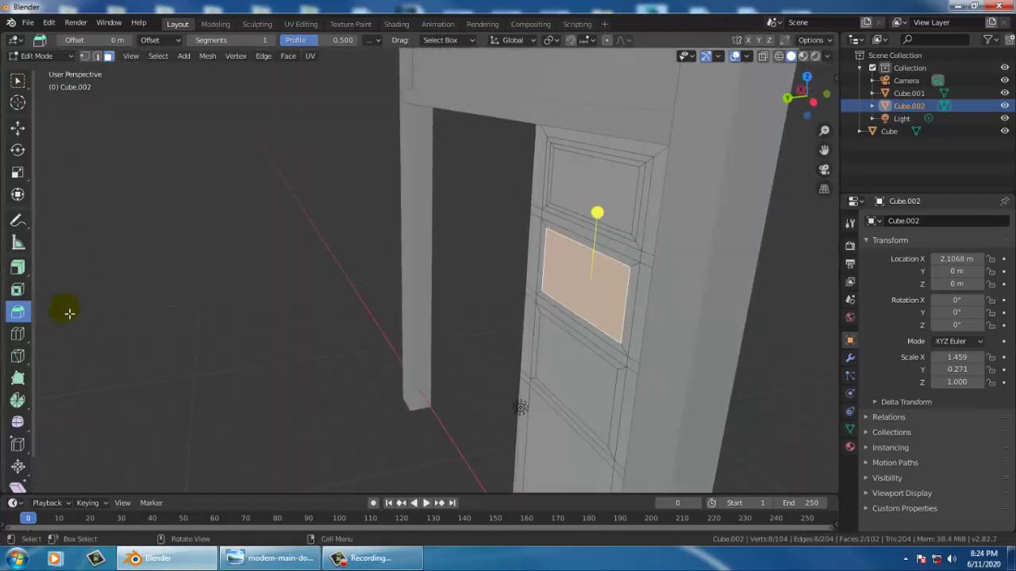
{"action": "left_click", "coordinate": [18, 313]}
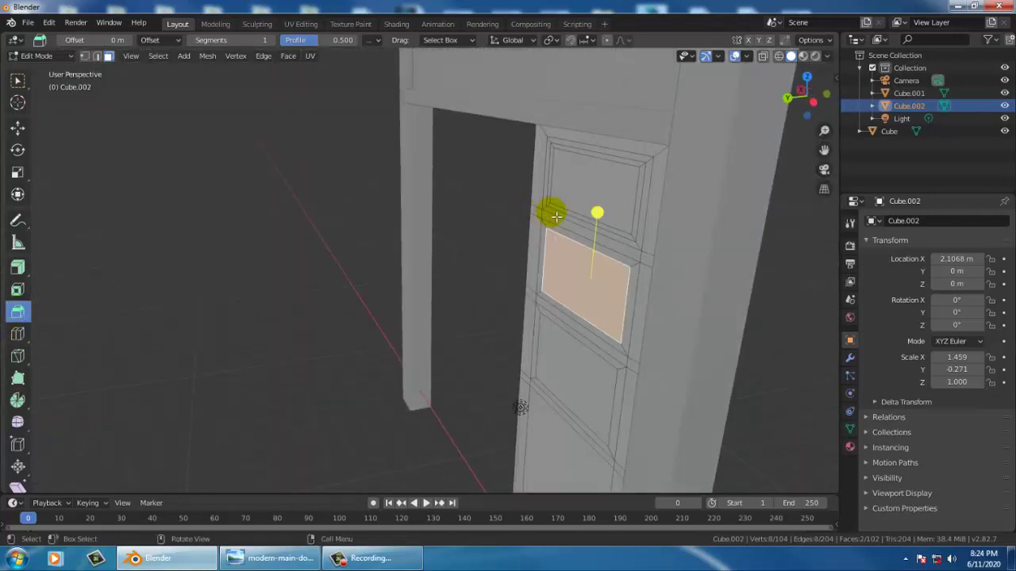
{"action": "left_click_drag", "start_coordinate": [605, 217], "coordinate": [578, 238]}
{"action": "left_click_drag", "start_coordinate": [574, 283], "coordinate": [541, 252]}
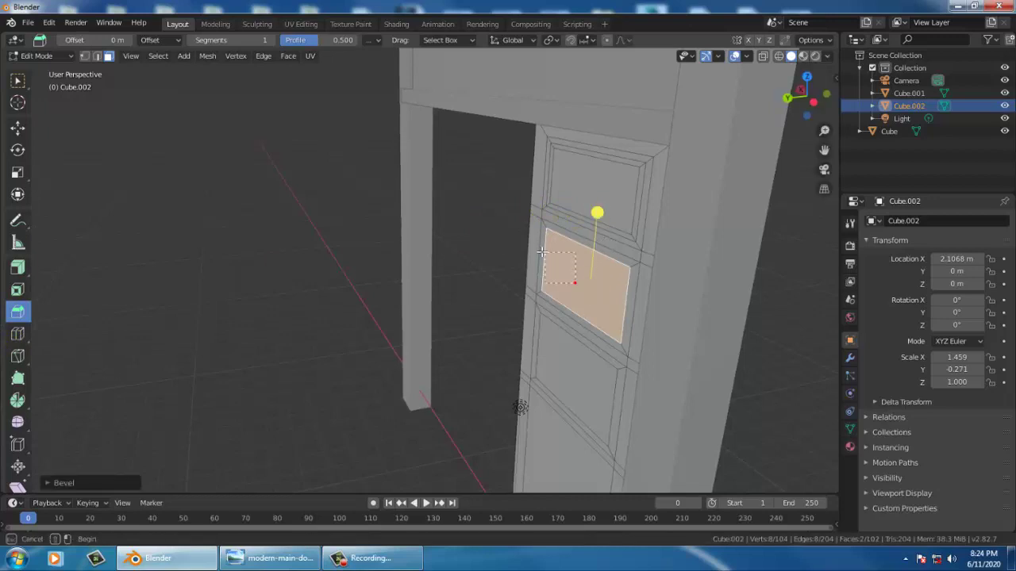
{"action": "left_click", "coordinate": [587, 300]}
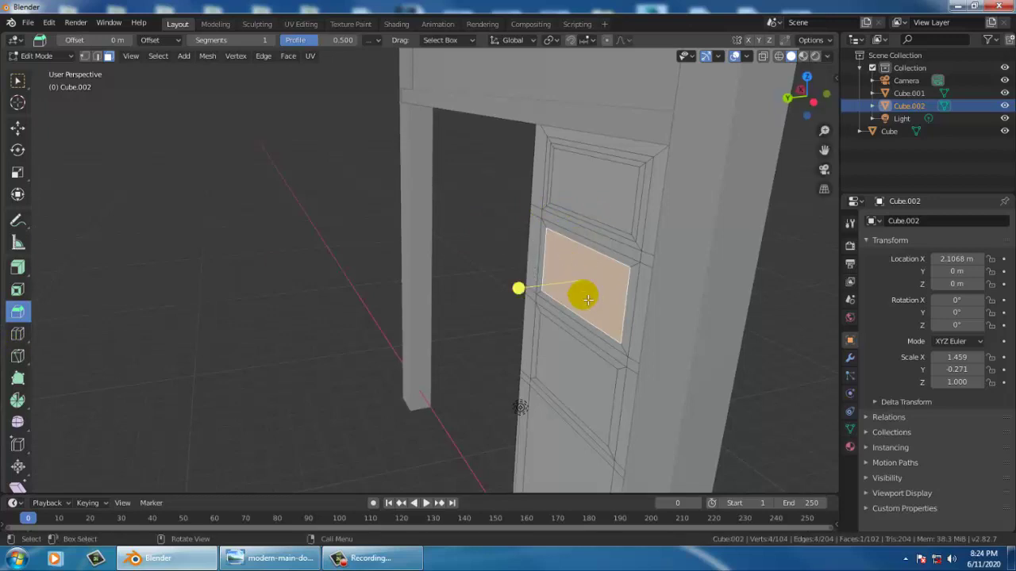
{"action": "left_click", "coordinate": [17, 127]}
Bevel the middle panel face again, widening the rim around it.
{"action": "middle_click_drag", "start_coordinate": [635, 318], "coordinate": [562, 291]}
{"action": "left_click", "coordinate": [315, 315]}
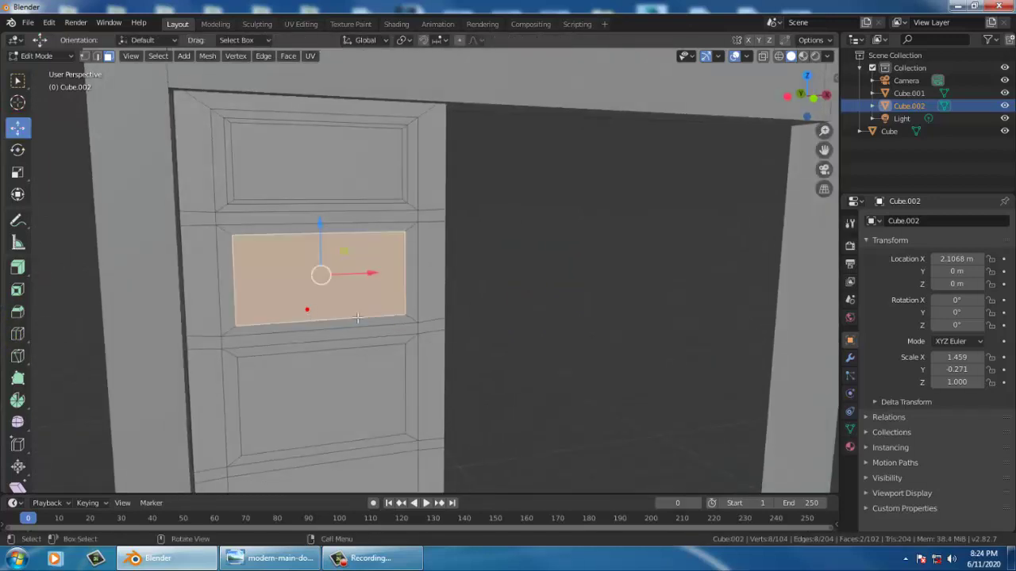
{"action": "left_click", "coordinate": [17, 312]}
{"action": "left_click_drag", "start_coordinate": [330, 276], "coordinate": [332, 233]}
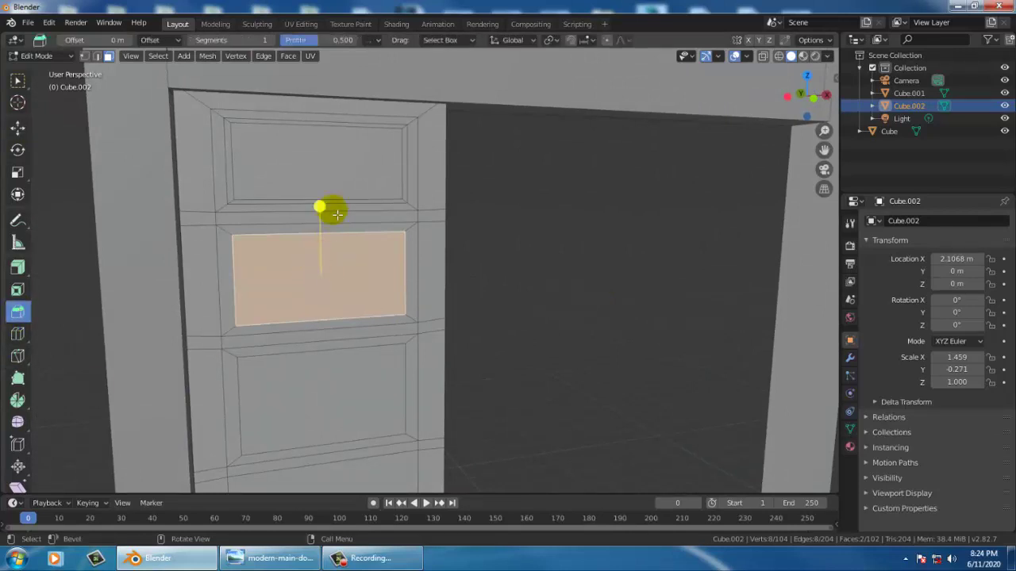
{"action": "left_click", "coordinate": [317, 277]}
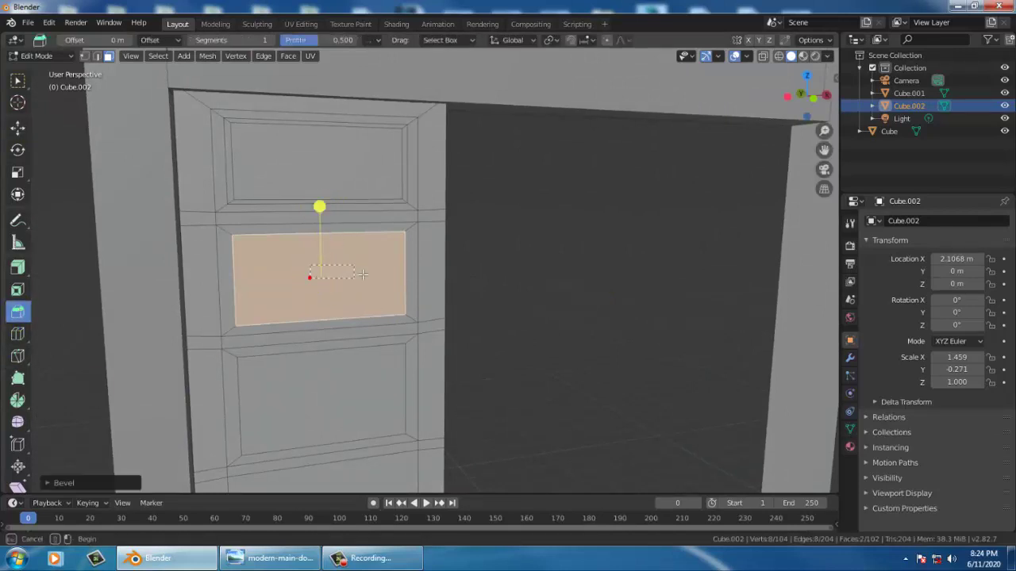
{"action": "middle_click_drag", "start_coordinate": [336, 286], "coordinate": [549, 290]}
{"action": "middle_click_drag", "start_coordinate": [569, 236], "coordinate": [458, 246], "text": "shift"}
{"action": "scroll", "coordinate": [458, 245], "scroll_direction": "up", "scroll_amount": 3}
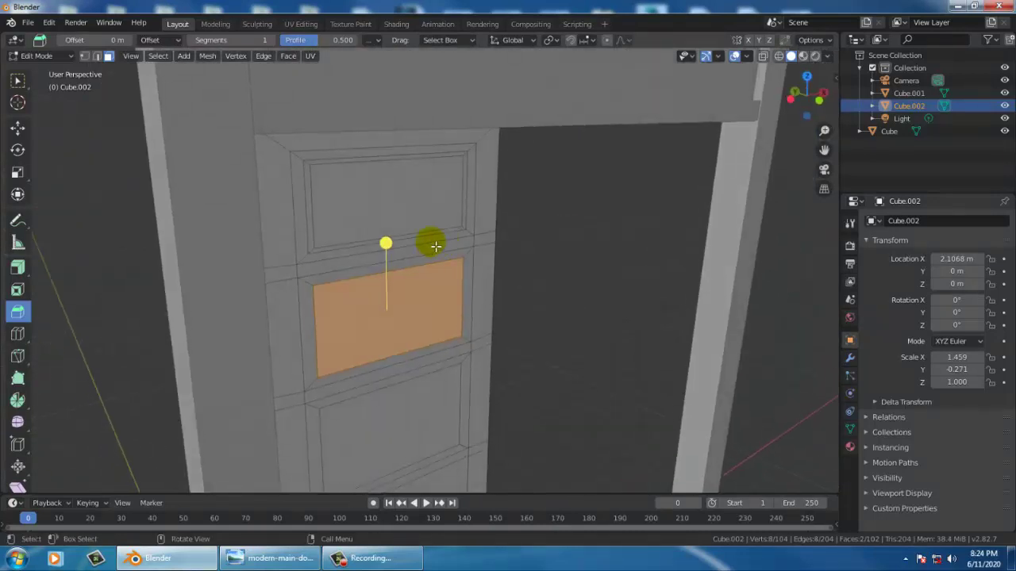
{"action": "left_click_drag", "start_coordinate": [387, 245], "coordinate": [405, 281]}
{"action": "mouse_move", "coordinate": [419, 326]}
{"action": "left_mouse_down"}
{"action": "mouse_move", "coordinate": [402, 311]}
{"action": "mouse_move", "coordinate": [454, 338]}
{"action": "left_mouse_up"}
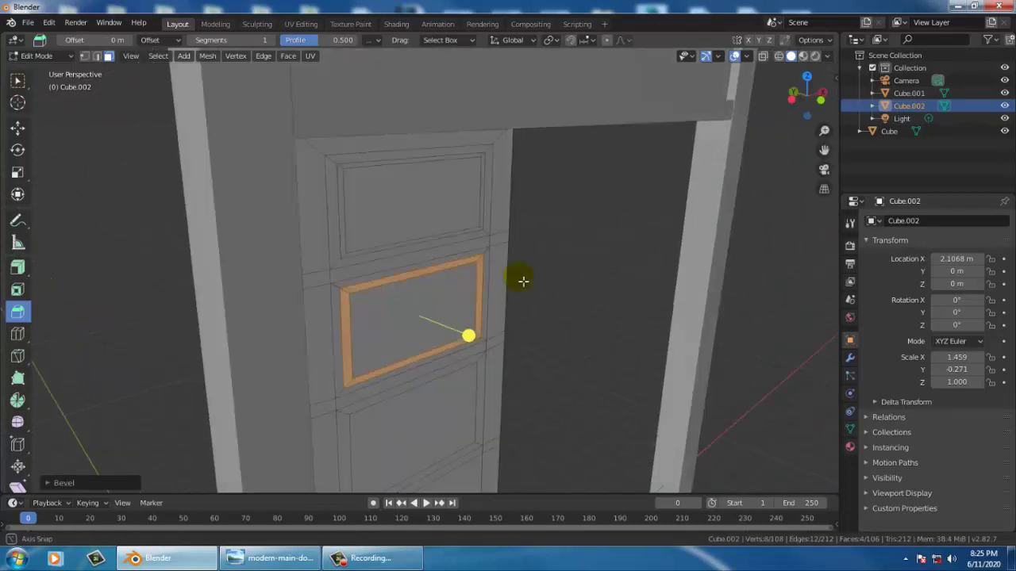
Bevel the middle panel once more, widening its frame to about 0.09 m.
{"action": "middle_click_drag", "start_coordinate": [469, 333], "coordinate": [637, 280]}
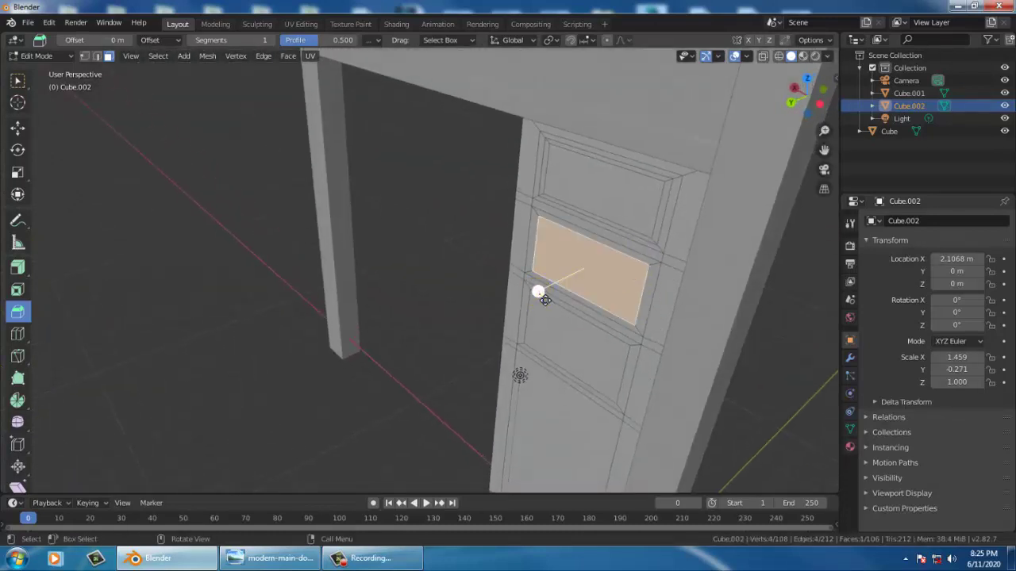
{"action": "left_click_drag", "start_coordinate": [540, 291], "coordinate": [585, 261]}
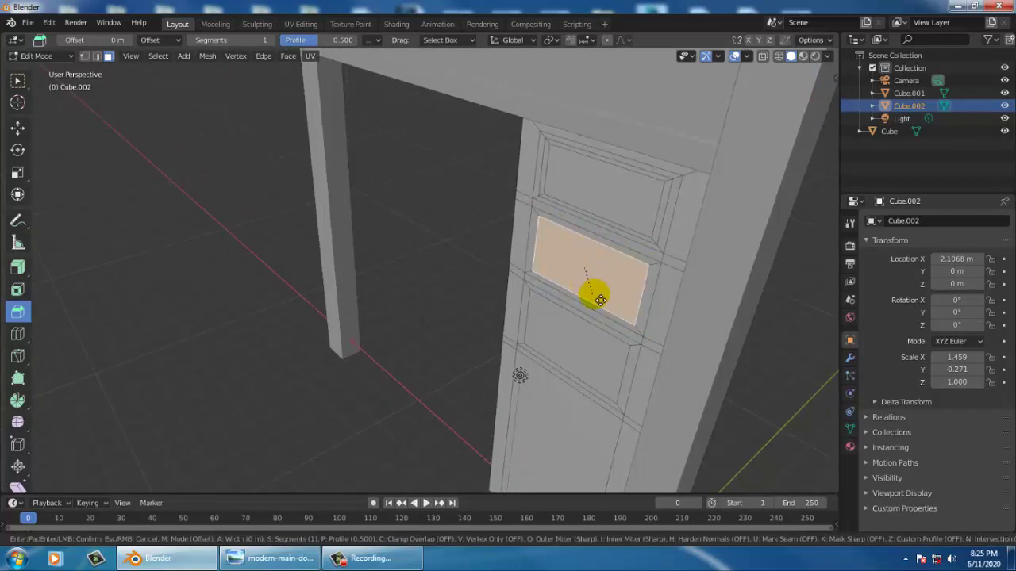
{"action": "left_click_drag", "start_coordinate": [601, 300], "coordinate": [619, 323]}
{"action": "mouse_move", "coordinate": [619, 323]}
{"action": "middle_mouse_down"}
{"action": "mouse_move", "coordinate": [521, 284]}
{"action": "mouse_move", "coordinate": [630, 273]}
{"action": "mouse_move", "coordinate": [608, 336]}
{"action": "middle_mouse_up"}
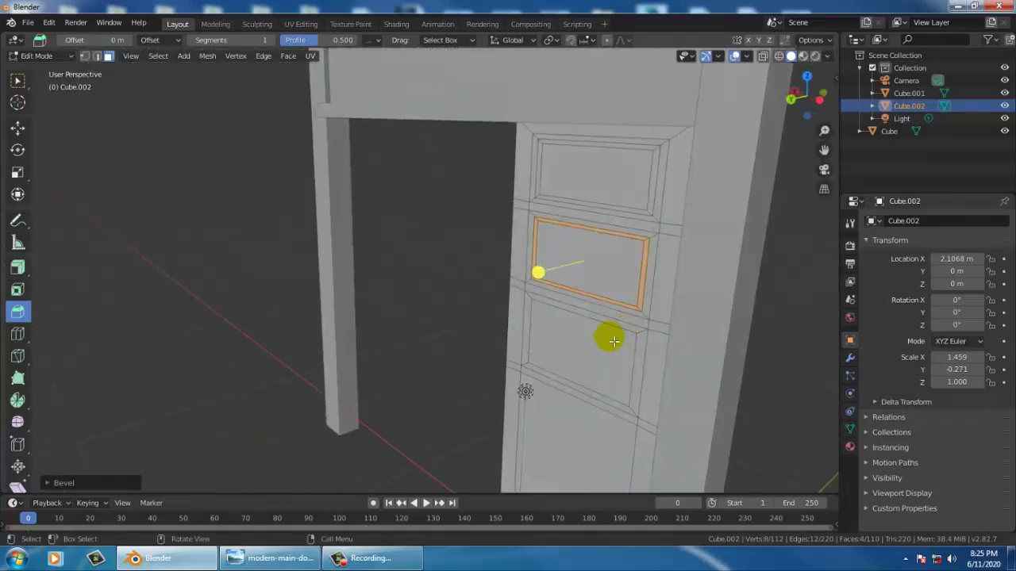
{"action": "left_click", "coordinate": [608, 341]}
{"action": "mouse_move", "coordinate": [529, 367]}
{"action": "middle_mouse_down"}
{"action": "mouse_move", "coordinate": [473, 383]}
{"action": "mouse_move", "coordinate": [453, 373]}
{"action": "middle_mouse_up"}
{"action": "left_click", "coordinate": [401, 409], "text": "shift"}
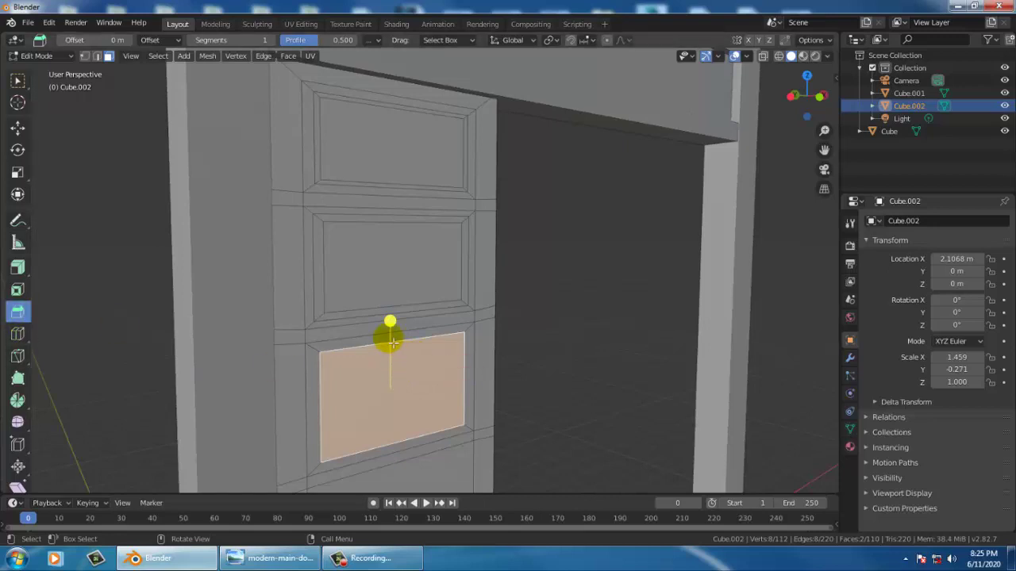
Bevel the lower panel face's border twice to create nested rims.
{"action": "left_click", "coordinate": [427, 406]}
{"action": "mouse_move", "coordinate": [445, 408]}
{"action": "left_mouse_down"}
{"action": "mouse_move", "coordinate": [428, 439]}
{"action": "mouse_move", "coordinate": [438, 442]}
{"action": "left_mouse_up"}
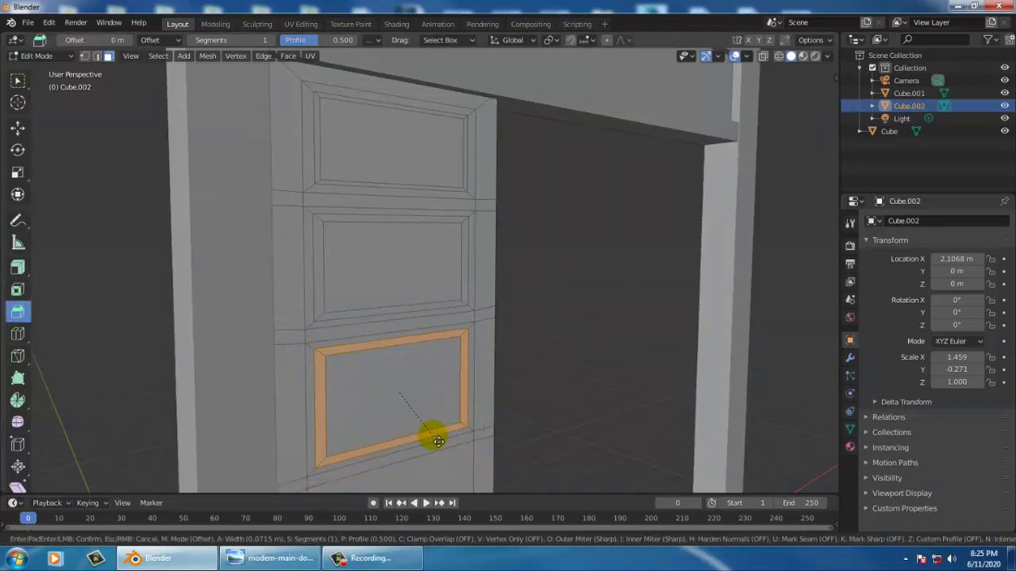
{"action": "left_click", "coordinate": [438, 441]}
{"action": "middle_click_drag", "start_coordinate": [438, 441], "coordinate": [619, 376]}
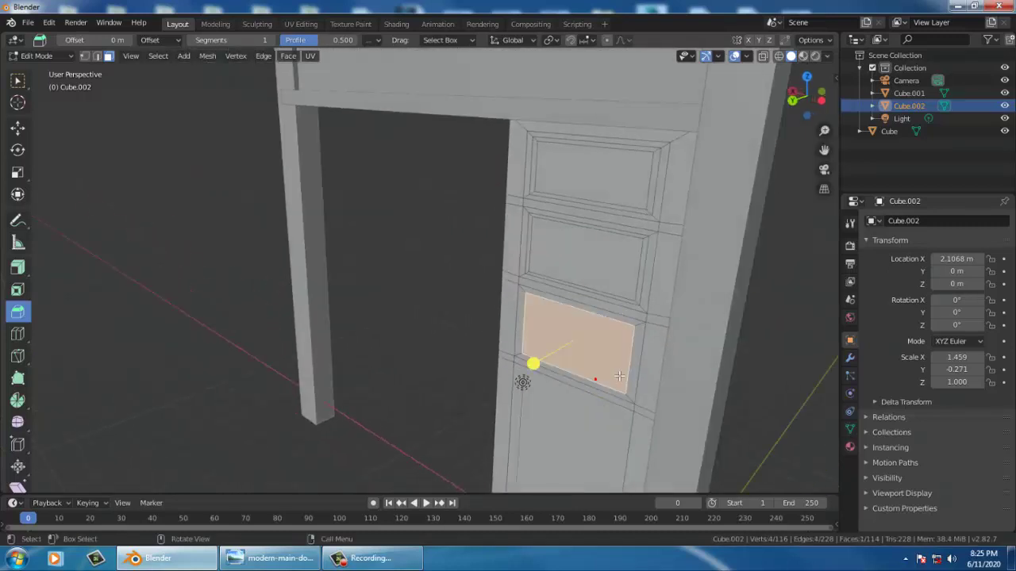
{"action": "left_click_drag", "start_coordinate": [540, 378], "coordinate": [553, 370]}
{"action": "mouse_move", "coordinate": [597, 323]}
{"action": "left_mouse_down"}
{"action": "mouse_move", "coordinate": [553, 383]}
{"action": "mouse_move", "coordinate": [568, 401]}
{"action": "left_mouse_up"}
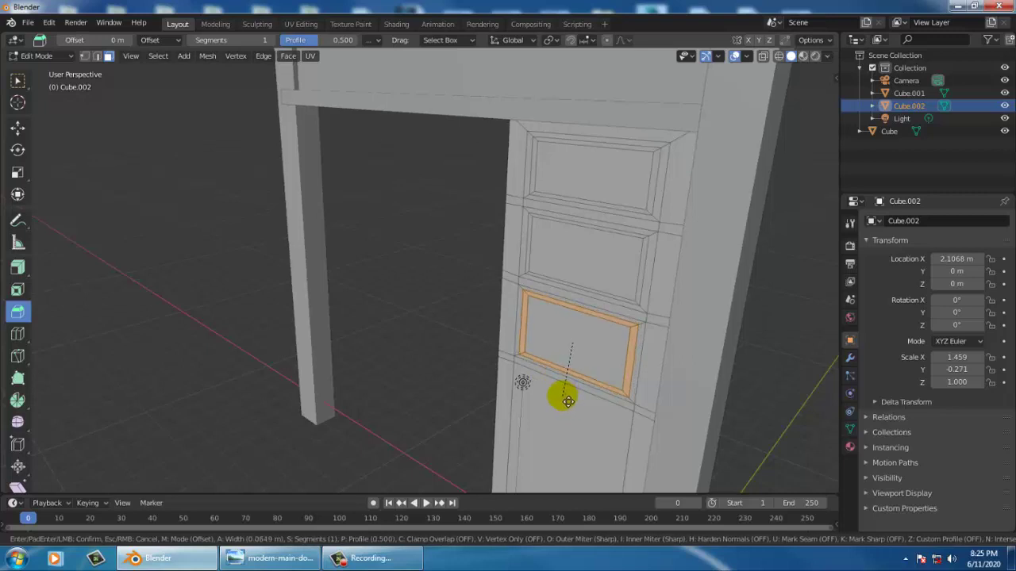
{"action": "left_click", "coordinate": [569, 401]}
{"action": "middle_click_drag", "start_coordinate": [569, 401], "coordinate": [428, 317]}
Select the inner lower panel face, extrude it into the door, and shrink it.
{"action": "left_click", "coordinate": [416, 376]}
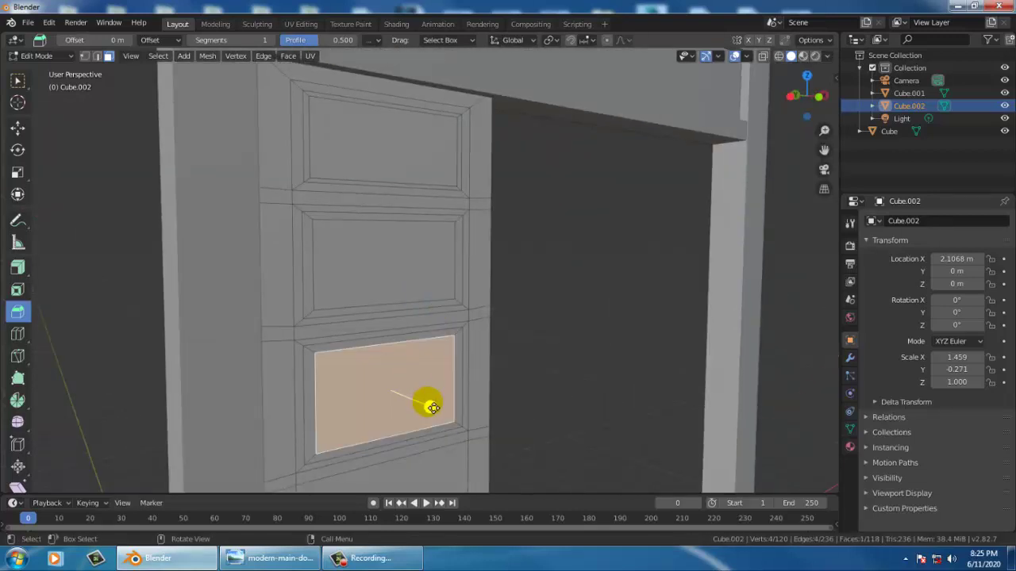
{"action": "left_click_drag", "start_coordinate": [433, 408], "coordinate": [430, 407]}
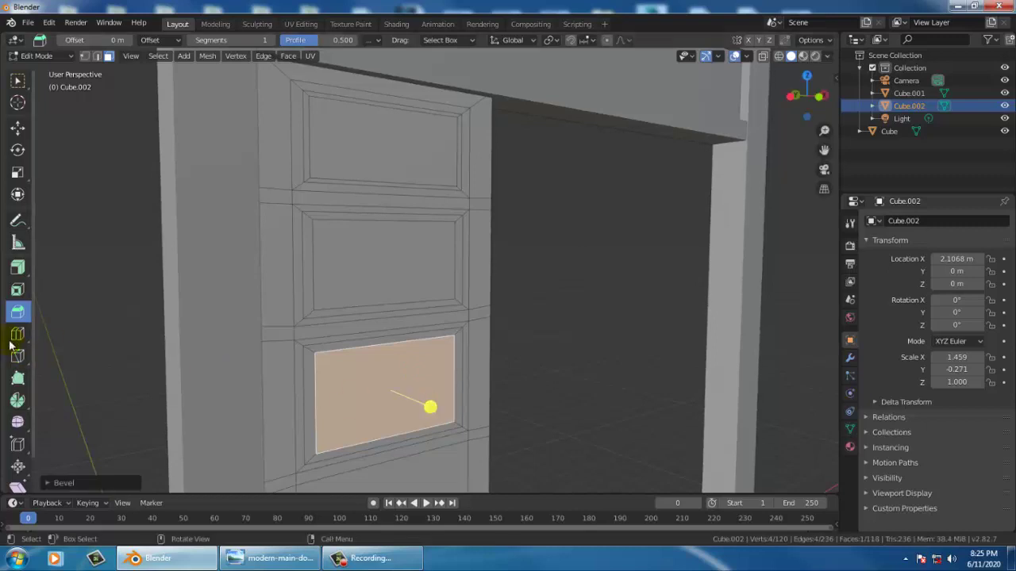
{"action": "left_click", "coordinate": [18, 292]}
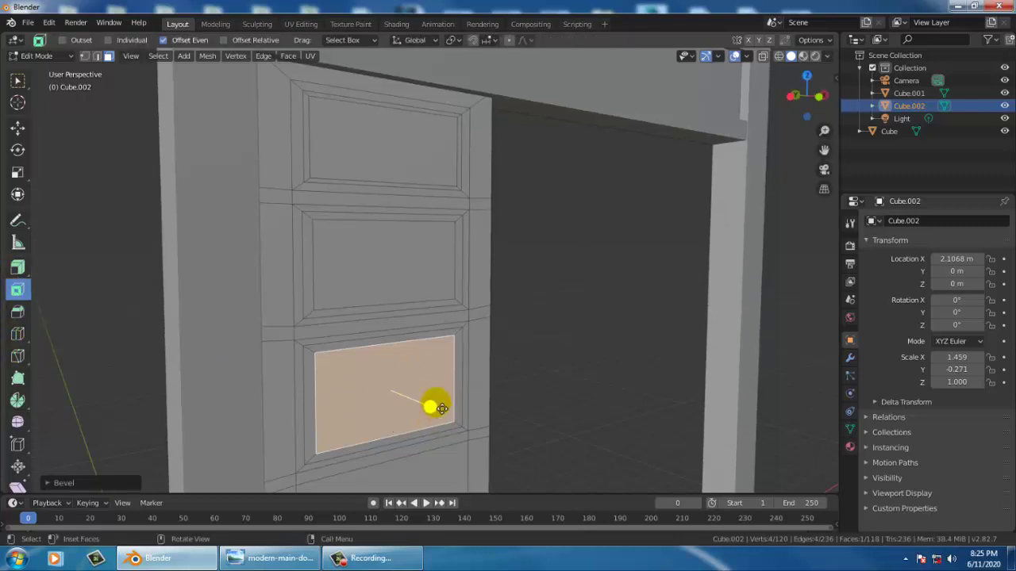
{"action": "left_click_drag", "start_coordinate": [441, 408], "coordinate": [430, 415]}
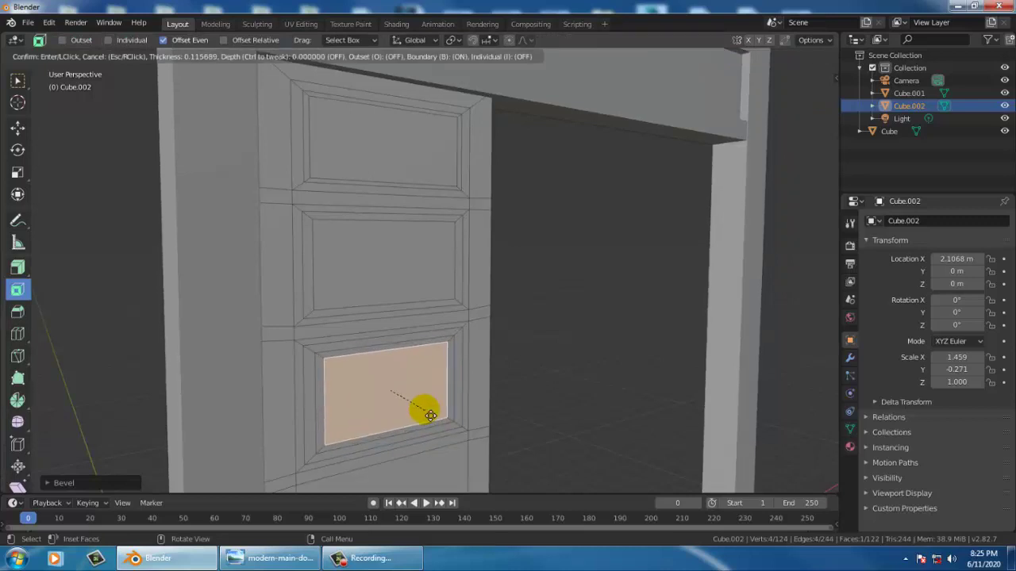
{"action": "right_click", "coordinate": [527, 433]}
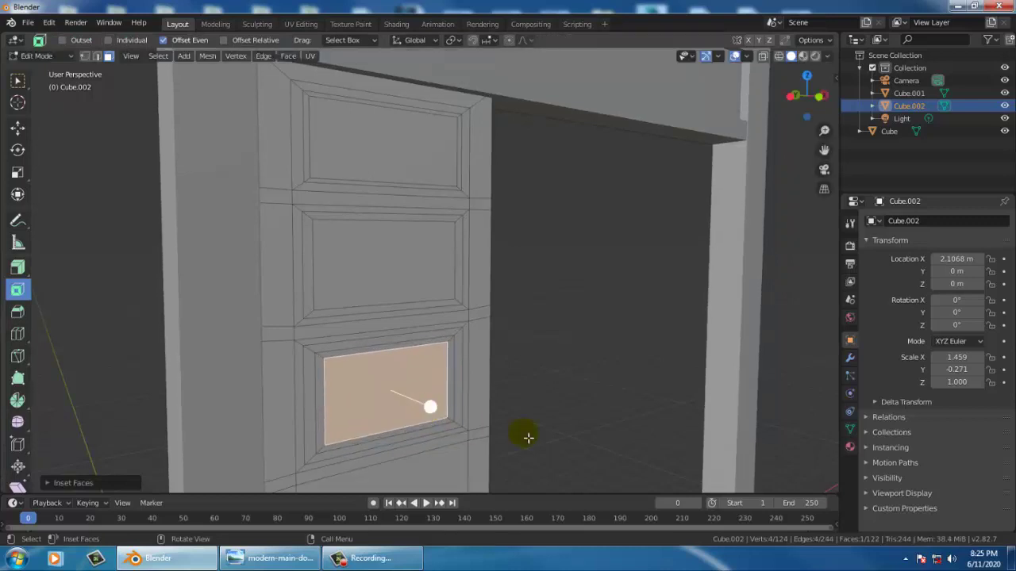
{"action": "left_click", "coordinate": [18, 270]}
{"action": "left_click", "coordinate": [71, 272]}
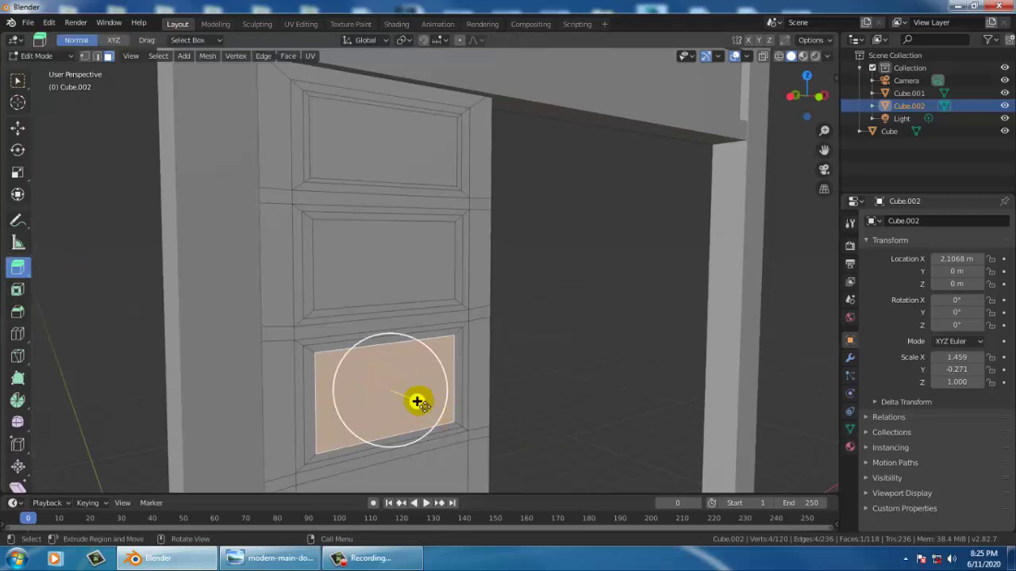
{"action": "left_click_drag", "start_coordinate": [415, 401], "coordinate": [415, 401]}
{"action": "left_click", "coordinate": [17, 172]}
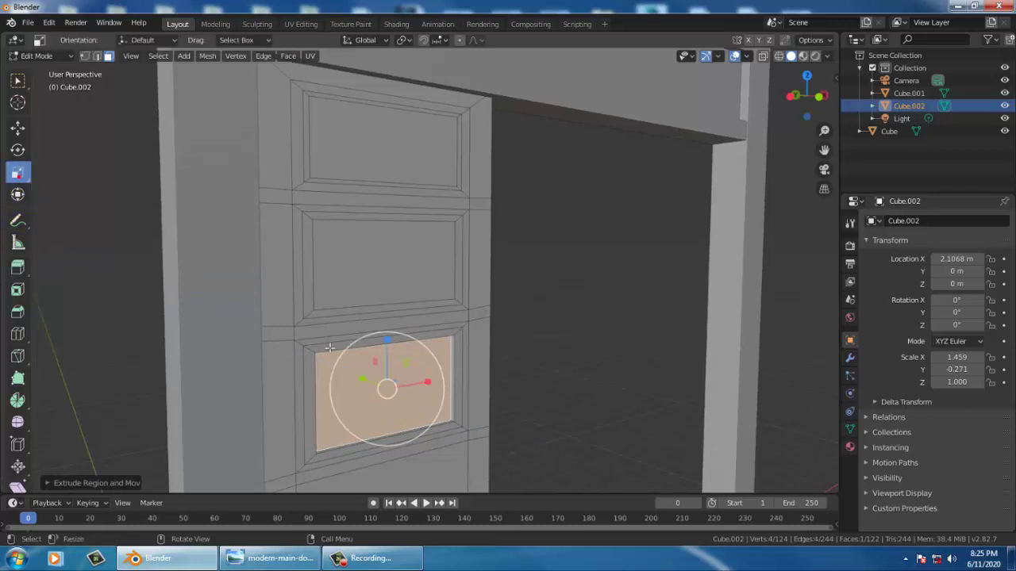
{"action": "left_click_drag", "start_coordinate": [401, 367], "coordinate": [390, 352]}
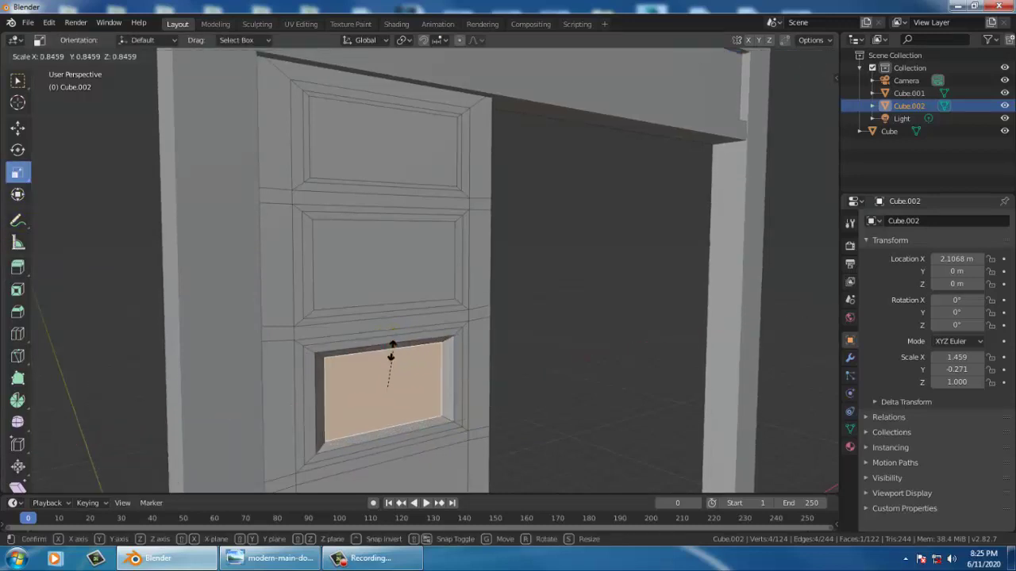
Extrude the lower panel face deeper into the door and shrink it slightly.
{"action": "mouse_move", "coordinate": [535, 387]}
{"action": "middle_mouse_down"}
{"action": "mouse_move", "coordinate": [619, 400]}
{"action": "mouse_move", "coordinate": [596, 384]}
{"action": "middle_mouse_up"}
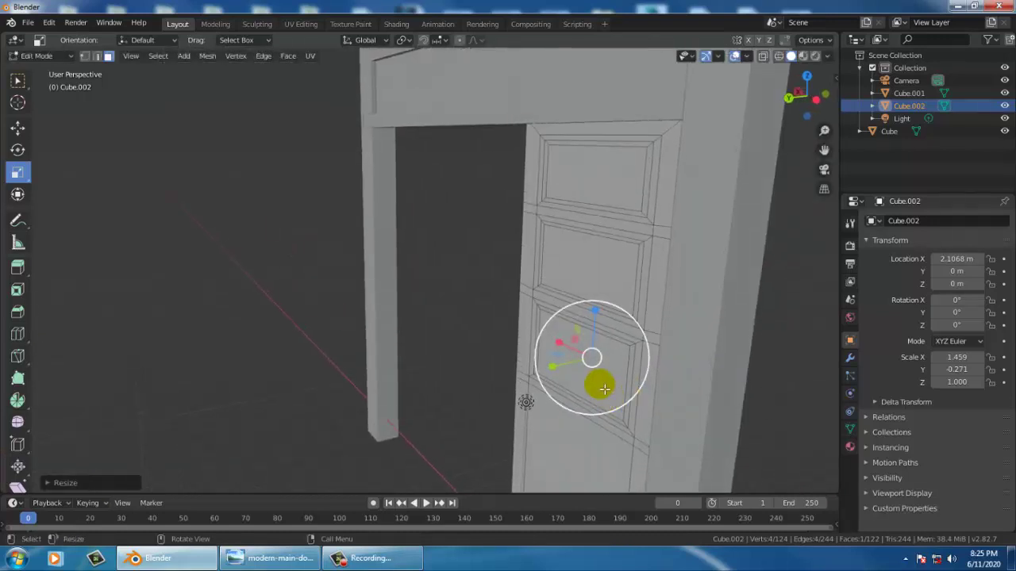
{"action": "left_click", "coordinate": [18, 267]}
{"action": "mouse_move", "coordinate": [542, 367]}
{"action": "left_mouse_down"}
{"action": "mouse_move", "coordinate": [554, 374]}
{"action": "mouse_move", "coordinate": [547, 368]}
{"action": "left_mouse_up"}
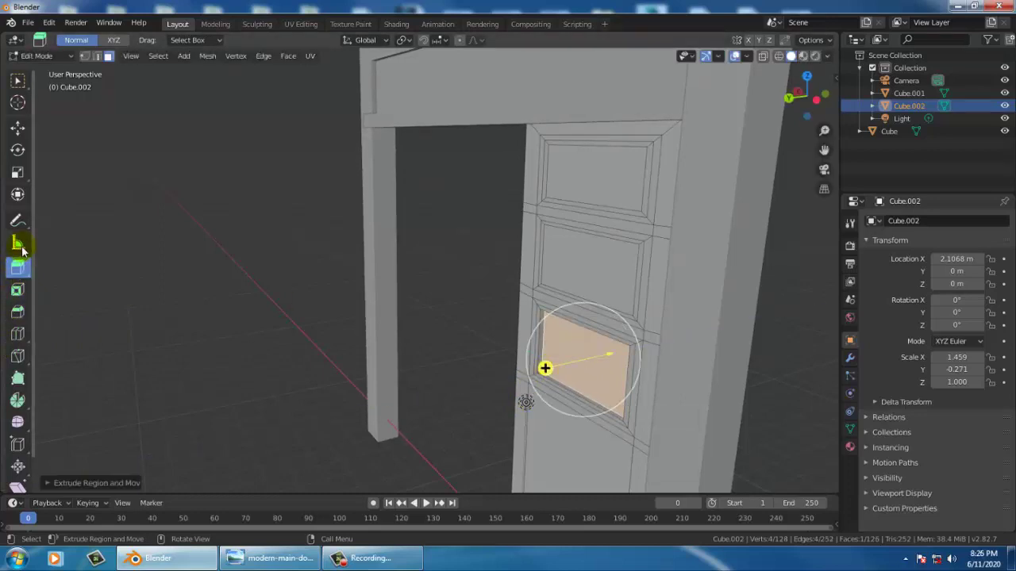
{"action": "left_click", "coordinate": [18, 175]}
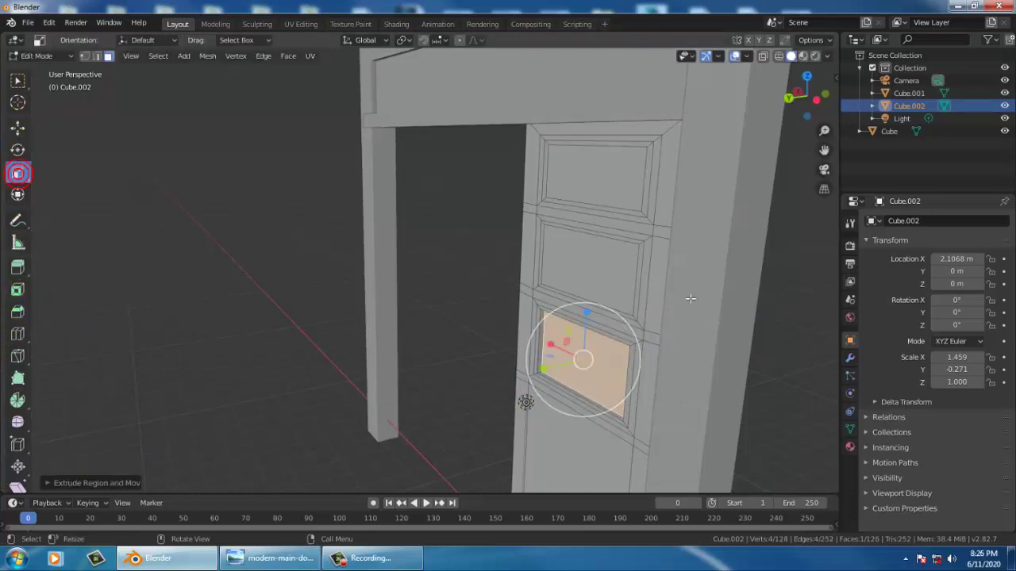
{"action": "left_click_drag", "start_coordinate": [587, 313], "coordinate": [586, 331]}
{"action": "mouse_move", "coordinate": [550, 362]}
{"action": "middle_mouse_down"}
{"action": "mouse_move", "coordinate": [512, 345]}
{"action": "mouse_move", "coordinate": [517, 354]}
{"action": "middle_mouse_up"}
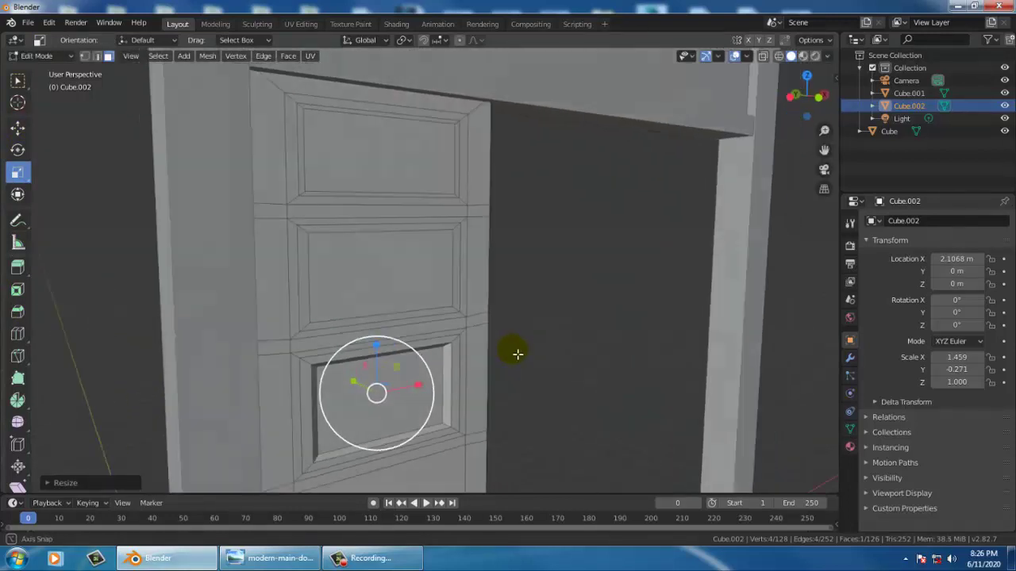
Select the middle door panel's face from an angled side view.
{"action": "scroll", "coordinate": [553, 321], "scroll_direction": "up", "scroll_amount": 5}
{"action": "scroll", "coordinate": [435, 370], "scroll_direction": "down", "scroll_amount": 8}
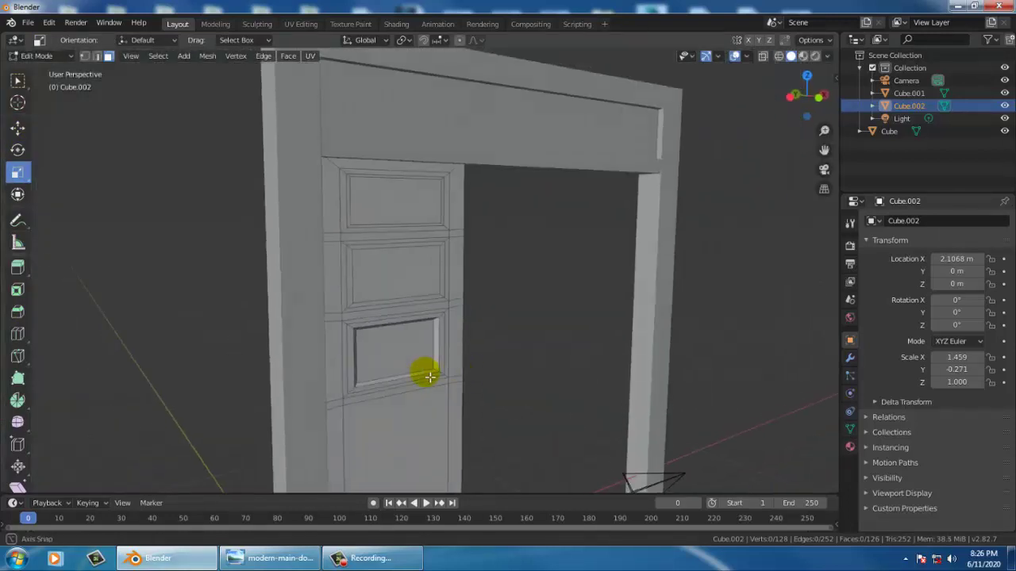
{"action": "scroll", "coordinate": [428, 377], "scroll_direction": "down", "scroll_amount": 2}
{"action": "scroll", "coordinate": [447, 379], "scroll_direction": "up", "scroll_amount": 1}
{"action": "scroll", "coordinate": [446, 381], "scroll_direction": "down", "scroll_amount": 3}
{"action": "scroll", "coordinate": [446, 381], "scroll_direction": "down", "scroll_amount": 2}
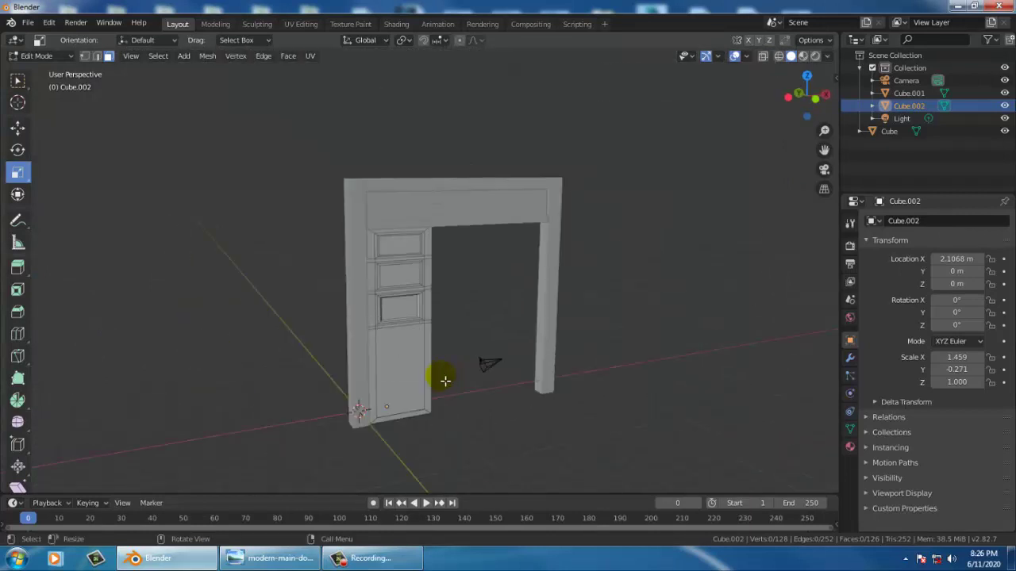
{"action": "scroll", "coordinate": [384, 347], "scroll_direction": "up", "scroll_amount": 2}
{"action": "left_click", "coordinate": [397, 280]}
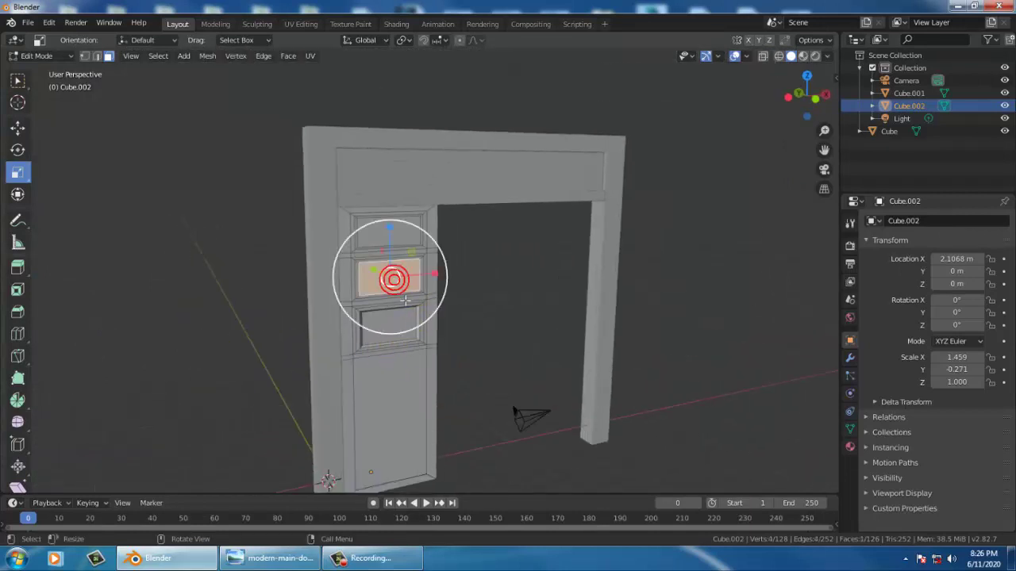
{"action": "mouse_move", "coordinate": [393, 279]}
{"action": "middle_mouse_down"}
{"action": "mouse_move", "coordinate": [606, 335]}
{"action": "mouse_move", "coordinate": [510, 259]}
{"action": "mouse_move", "coordinate": [476, 262]}
{"action": "middle_mouse_up"}
{"action": "scroll", "coordinate": [477, 262], "scroll_direction": "up", "scroll_amount": 3}
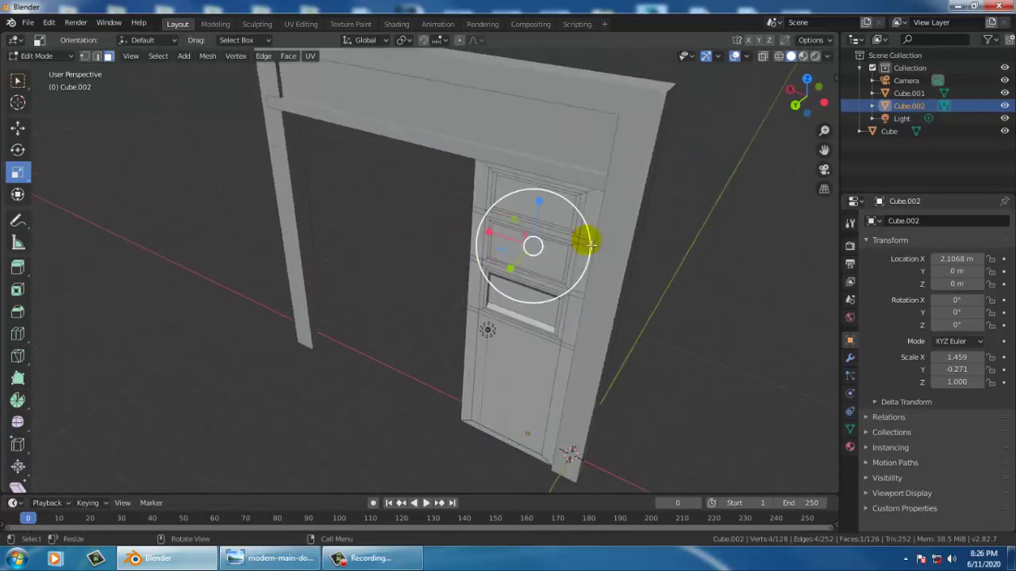
{"action": "left_click", "coordinate": [556, 267]}
{"action": "mouse_move", "coordinate": [624, 288]}
{"action": "middle_mouse_down"}
{"action": "mouse_move", "coordinate": [526, 311]}
{"action": "mouse_move", "coordinate": [544, 261]}
{"action": "mouse_move", "coordinate": [699, 317]}
{"action": "mouse_move", "coordinate": [710, 288]}
{"action": "middle_mouse_up"}
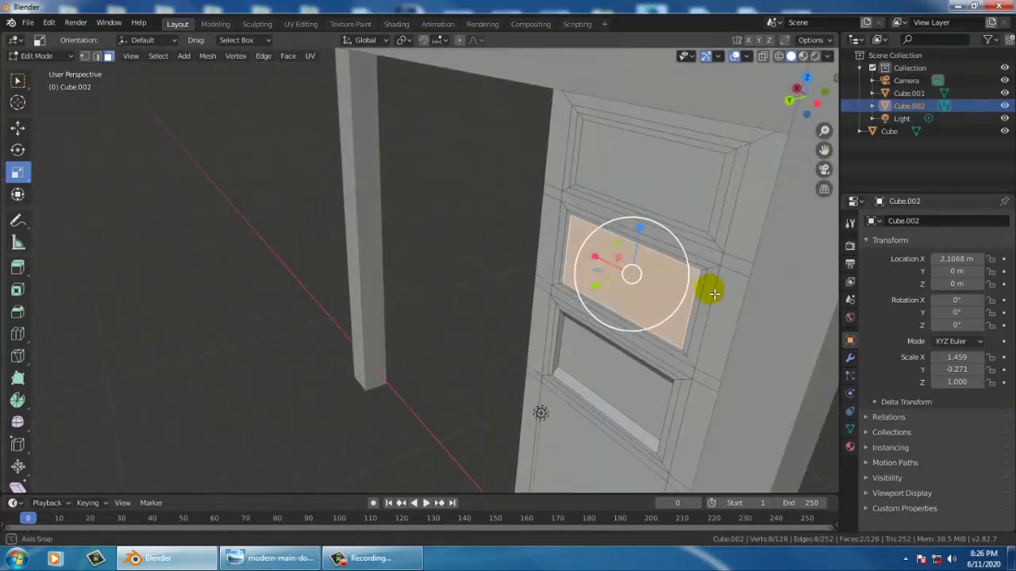
Extrude the middle panel face slightly inward with Extrude Region.
{"action": "left_click_drag", "start_coordinate": [19, 273], "coordinate": [106, 307]}
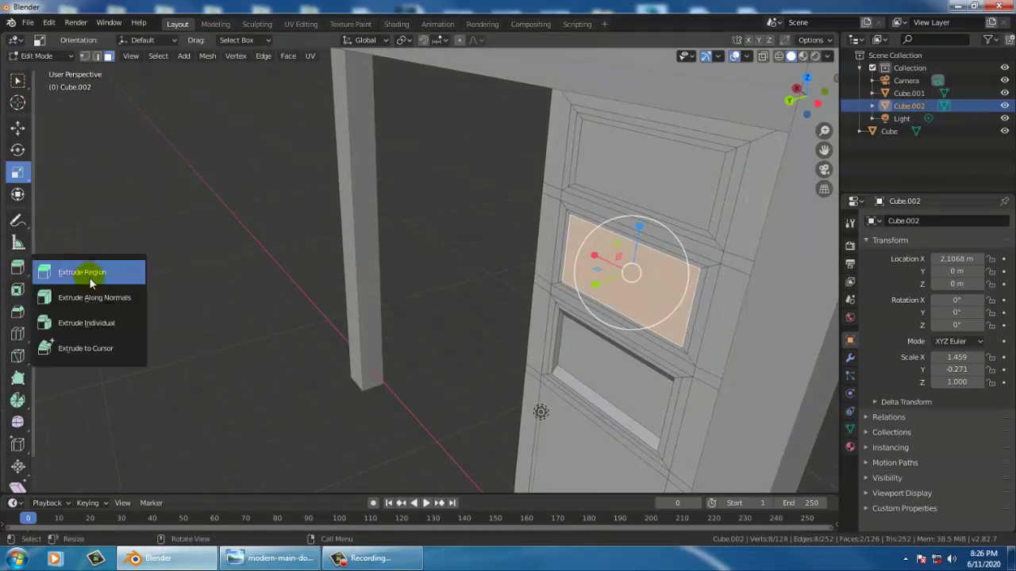
{"action": "left_click_drag", "start_coordinate": [642, 209], "coordinate": [577, 283]}
{"action": "key", "text": "shift+space"}
Scale the extruded middle face down and narrow it along X, then select the top panel face.
{"action": "key", "text": "s"}
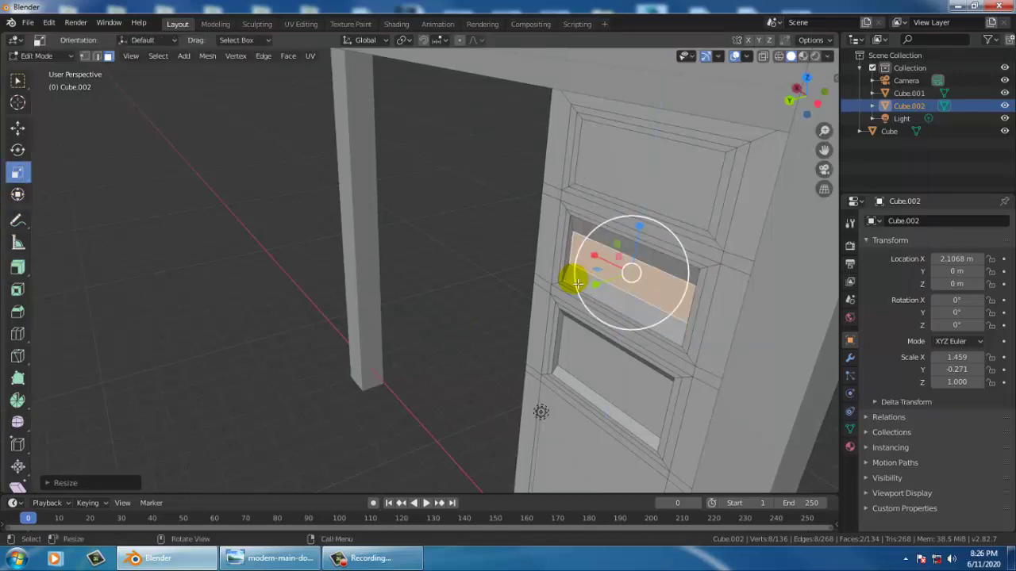
{"action": "left_click_drag", "start_coordinate": [644, 232], "coordinate": [686, 281]}
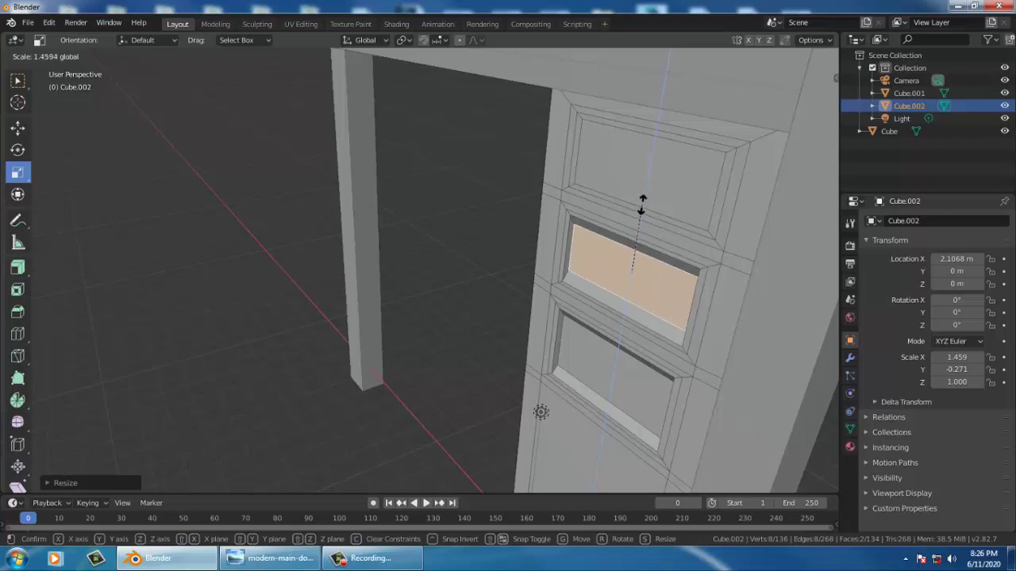
{"action": "mouse_move", "coordinate": [685, 281]}
{"action": "middle_mouse_down"}
{"action": "mouse_move", "coordinate": [489, 240]}
{"action": "mouse_move", "coordinate": [520, 238]}
{"action": "middle_mouse_up"}
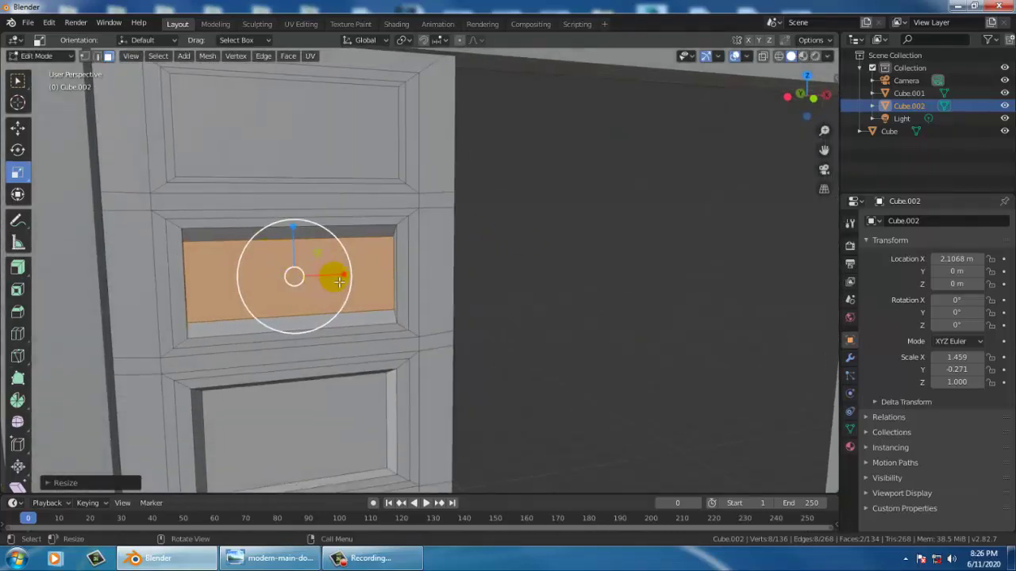
{"action": "left_click_drag", "start_coordinate": [345, 278], "coordinate": [442, 294]}
{"action": "mouse_move", "coordinate": [442, 295]}
{"action": "middle_mouse_down"}
{"action": "mouse_move", "coordinate": [684, 290]}
{"action": "mouse_move", "coordinate": [614, 298]}
{"action": "mouse_move", "coordinate": [650, 162]}
{"action": "middle_mouse_up"}
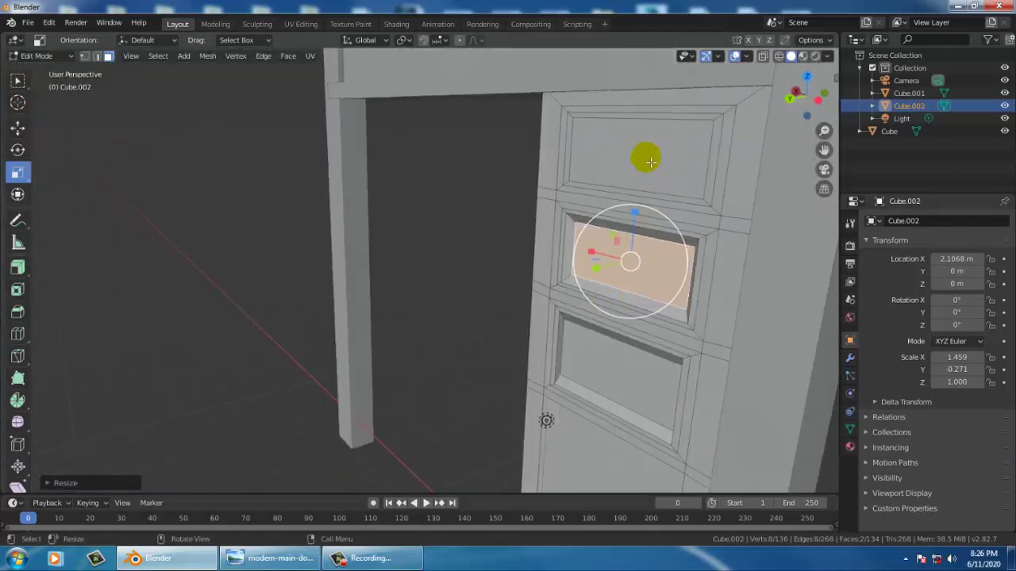
{"action": "left_click", "coordinate": [650, 162]}
Select the top door panel's face with the Move tool active.
{"action": "left_click", "coordinate": [17, 127]}
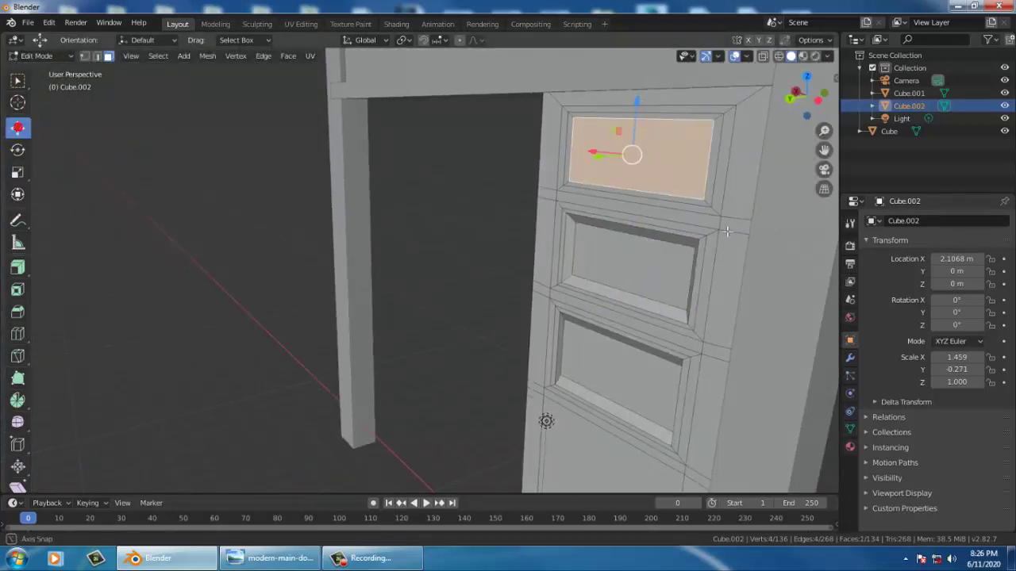
{"action": "middle_click_drag", "start_coordinate": [318, 238], "coordinate": [644, 243]}
{"action": "left_click", "coordinate": [378, 294]}
{"action": "middle_click_drag", "start_coordinate": [704, 291], "coordinate": [805, 278]}
Save the scene to the Desktop as door.blend via File > Save As.
{"action": "left_click", "coordinate": [26, 24]}
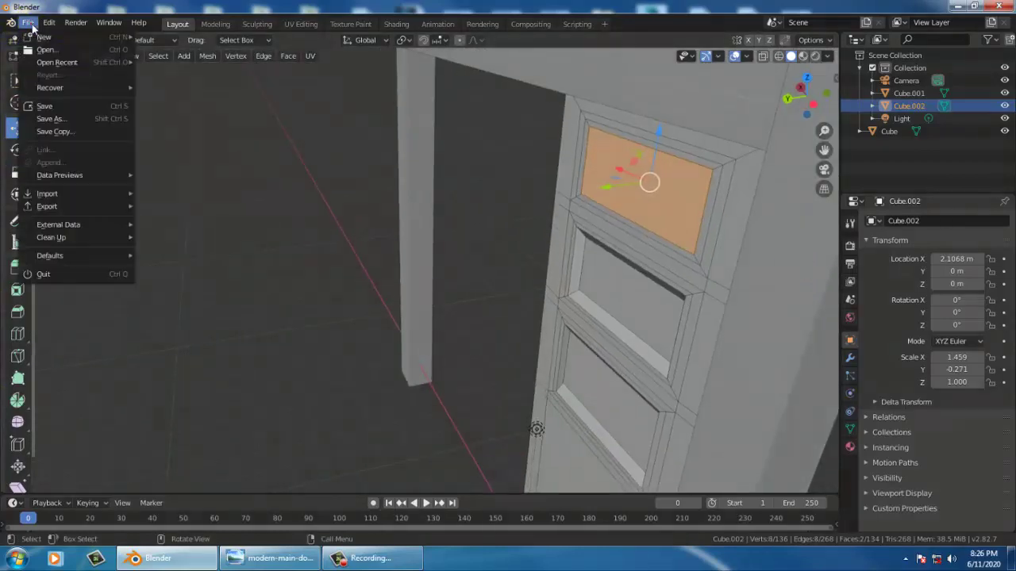
{"action": "left_click", "coordinate": [74, 122]}
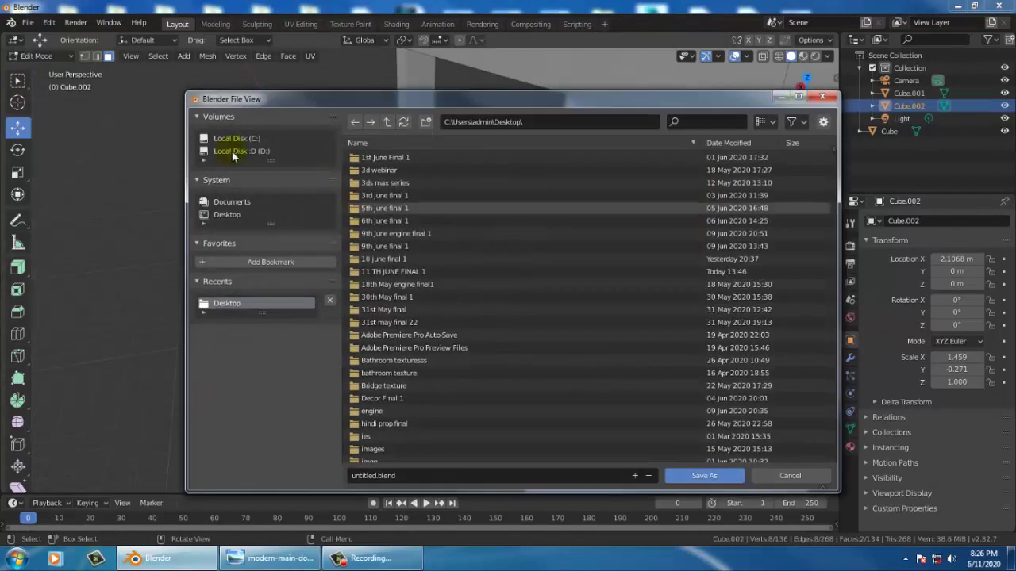
{"action": "left_click", "coordinate": [433, 478]}
{"action": "type", "text": "door"}
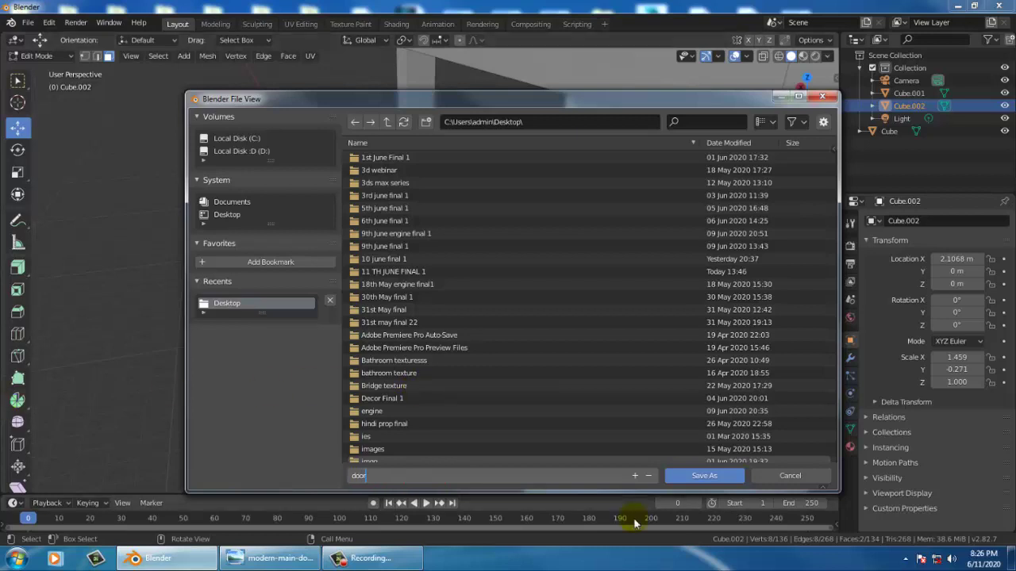
{"action": "left_click", "coordinate": [230, 219]}
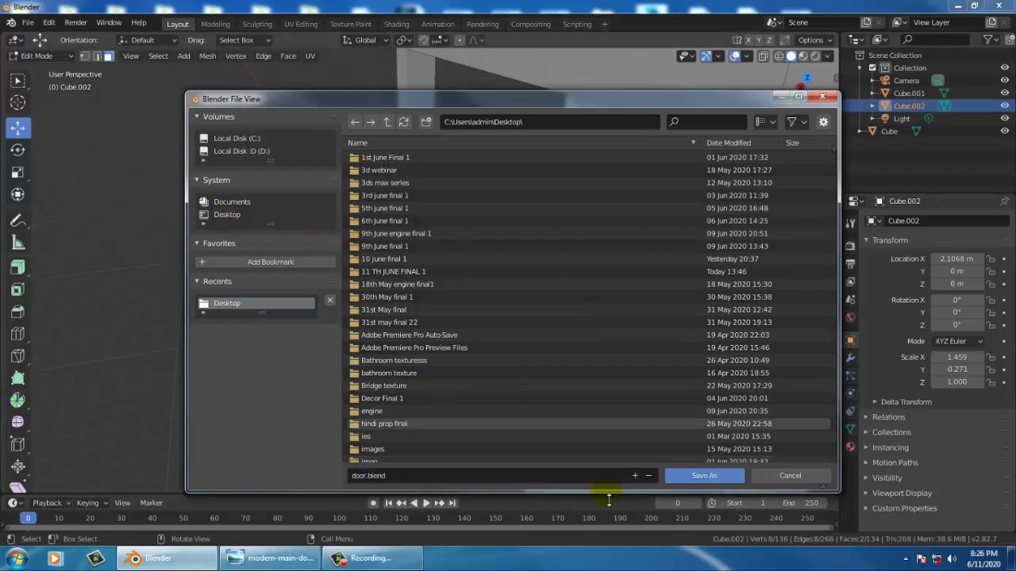
{"action": "left_click", "coordinate": [685, 476]}
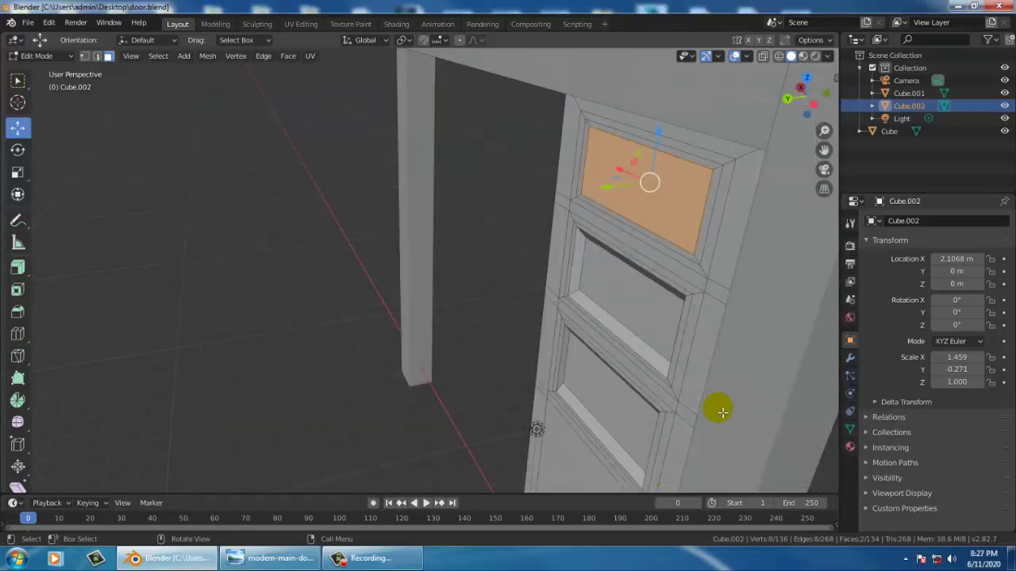
Extrude the top panel face slightly inward from a front view.
{"action": "middle_click_drag", "start_coordinate": [717, 408], "coordinate": [510, 288]}
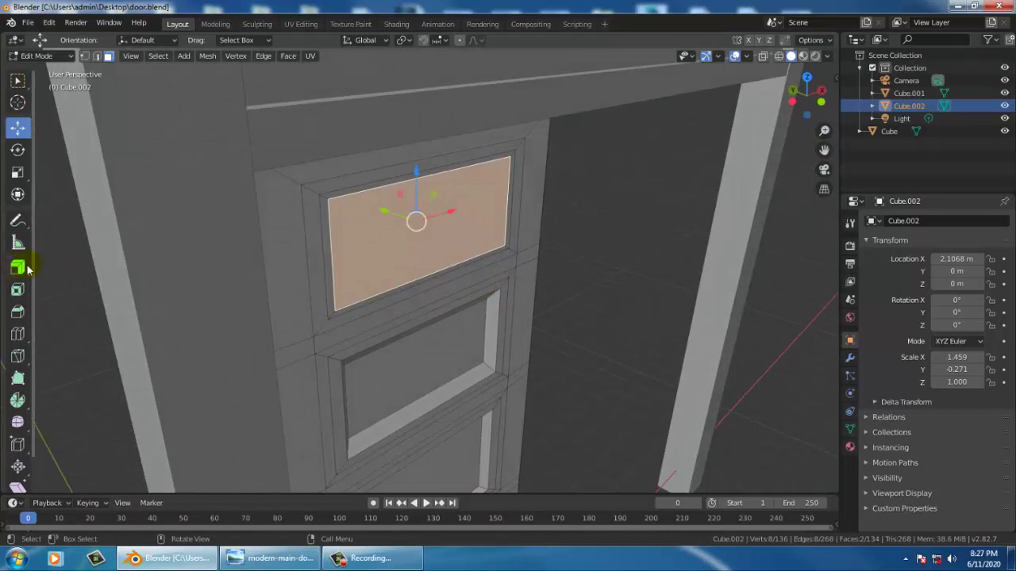
{"action": "left_click", "coordinate": [27, 268]}
{"action": "left_click_drag", "start_coordinate": [417, 157], "coordinate": [416, 177]}
Scale the extruded top face down vertically and narrow it along its width.
{"action": "left_click", "coordinate": [16, 170]}
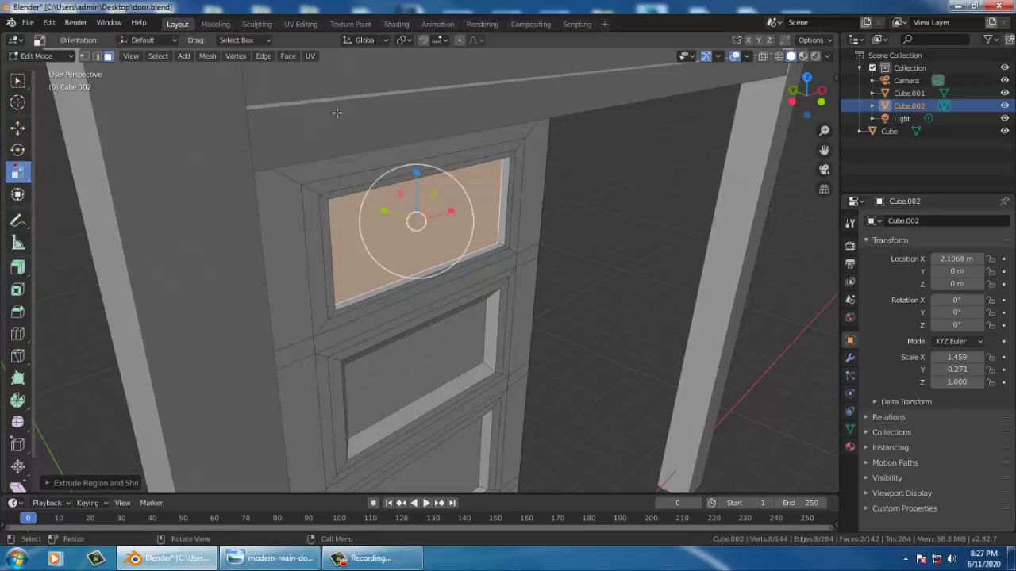
{"action": "left_click", "coordinate": [416, 178]}
{"action": "scroll", "coordinate": [405, 178], "scroll_direction": "up", "scroll_amount": 3}
{"action": "left_click_drag", "start_coordinate": [356, 176], "coordinate": [345, 170]}
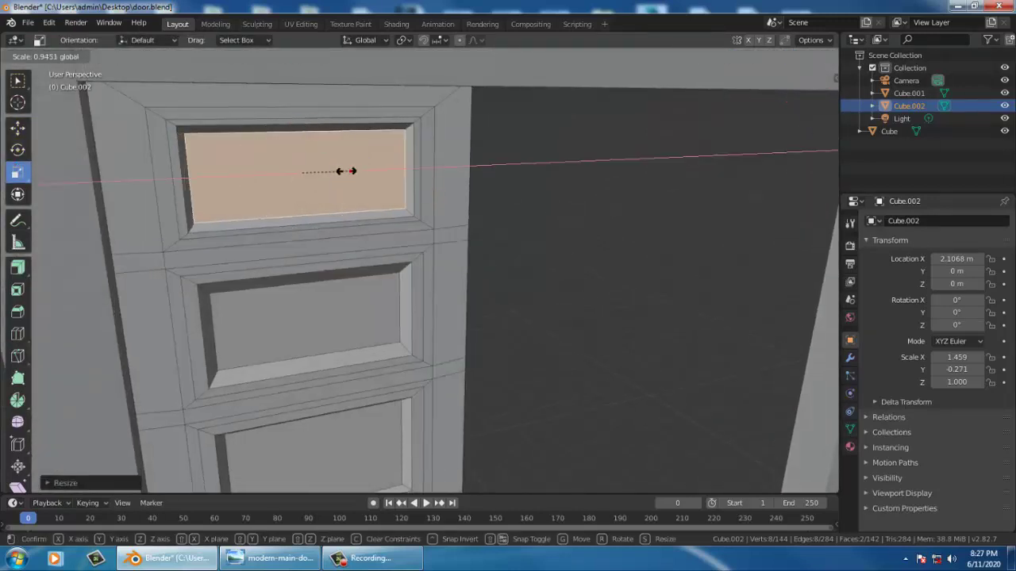
{"action": "scroll", "coordinate": [469, 236], "scroll_direction": "up", "scroll_amount": 3}
{"action": "scroll", "coordinate": [469, 241], "scroll_direction": "down", "scroll_amount": 4}
{"action": "scroll", "coordinate": [469, 241], "scroll_direction": "down", "scroll_amount": 3}
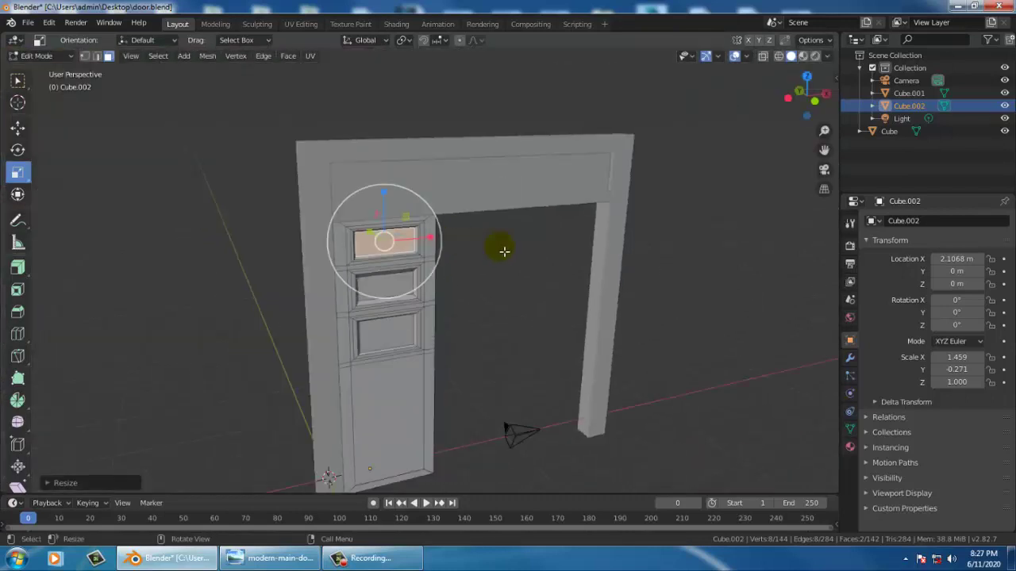
{"action": "middle_click_drag", "start_coordinate": [501, 246], "coordinate": [484, 261]}
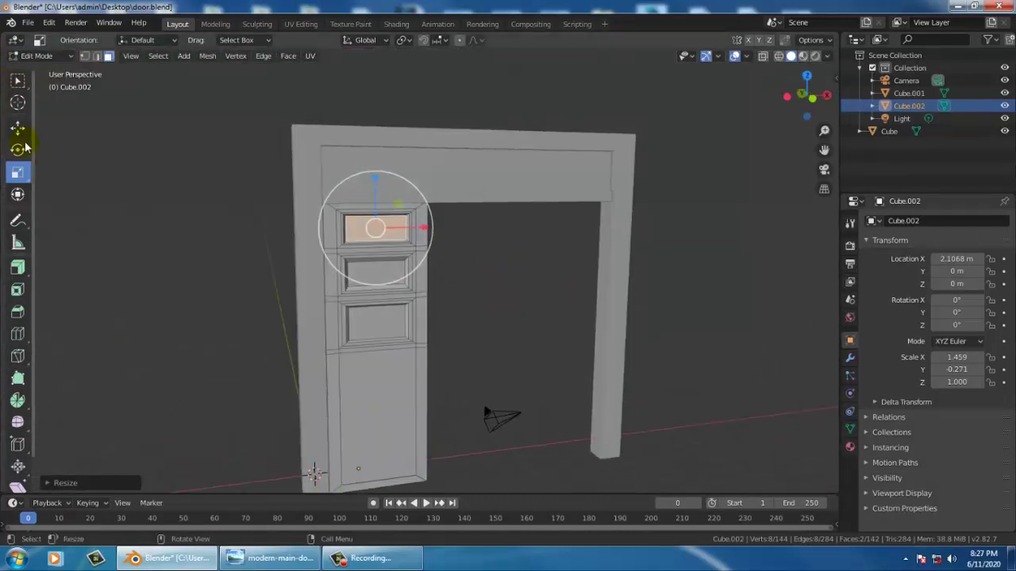
{"action": "left_click", "coordinate": [17, 127]}
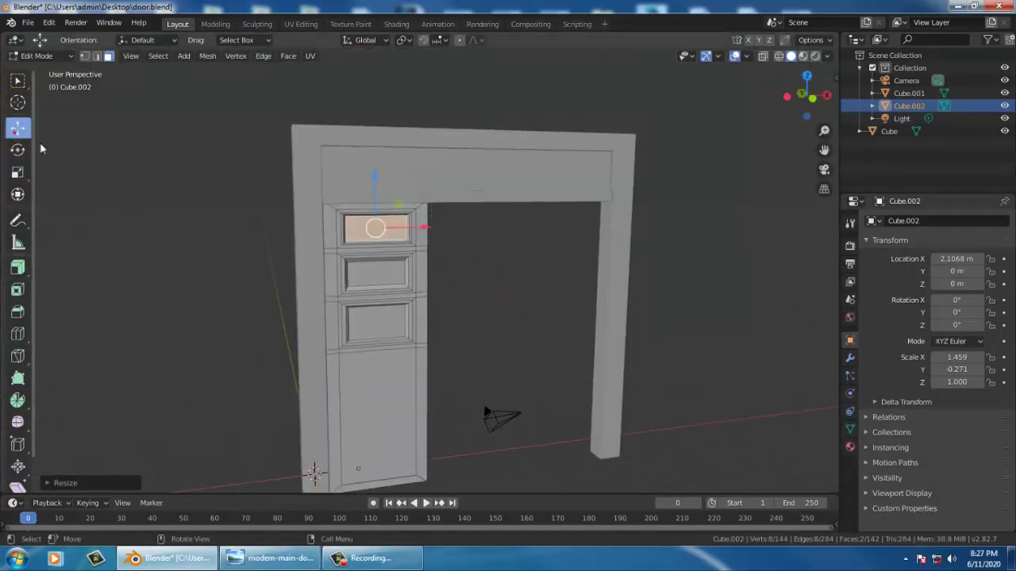
Resave door.blend with File > Save and orbit to inspect the finished door.
{"action": "left_click", "coordinate": [28, 22]}
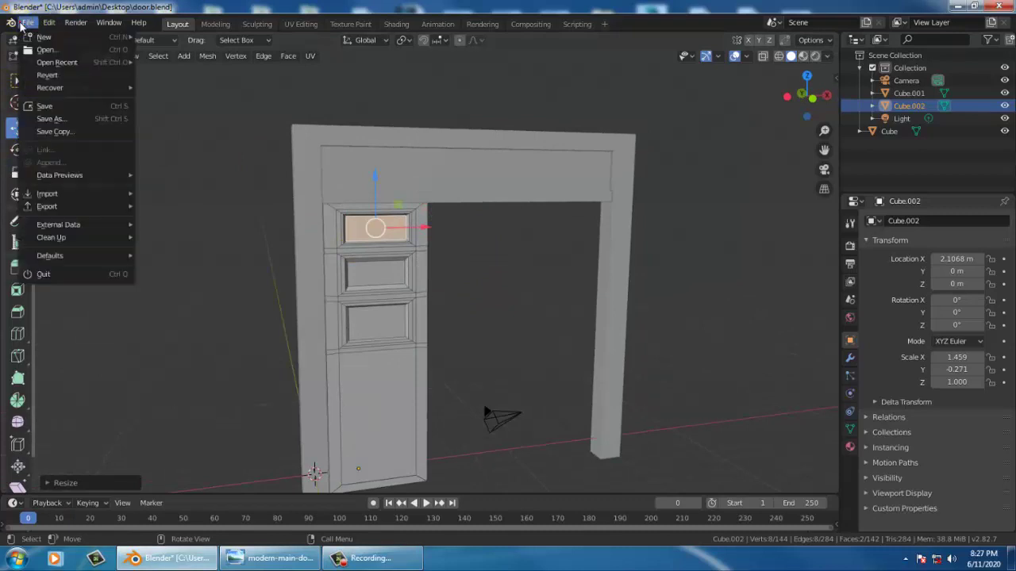
{"action": "left_click", "coordinate": [75, 106]}
{"action": "mouse_move", "coordinate": [478, 288]}
{"action": "middle_mouse_down"}
{"action": "mouse_move", "coordinate": [683, 290]}
{"action": "mouse_move", "coordinate": [526, 292]}
{"action": "middle_mouse_up"}
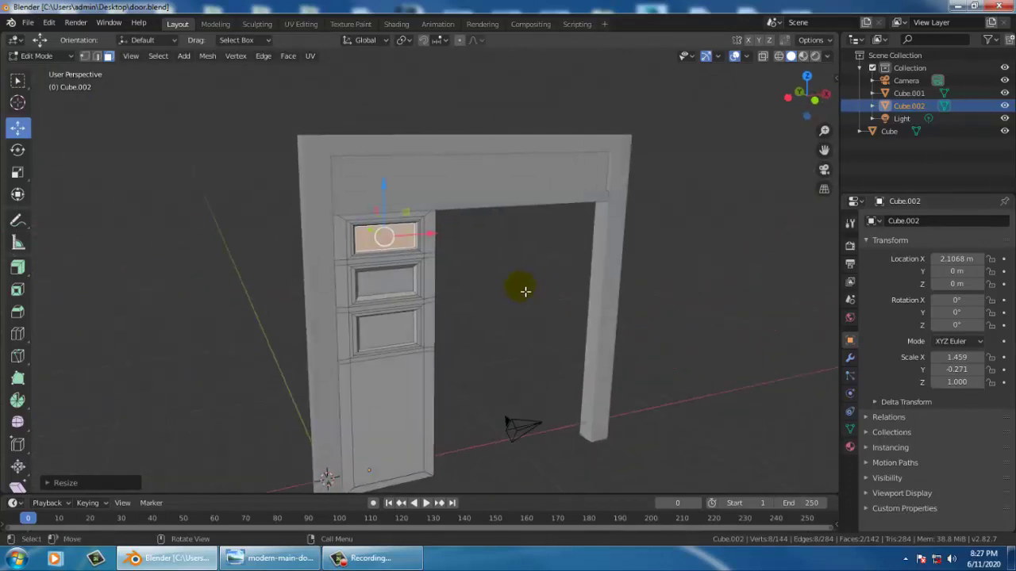